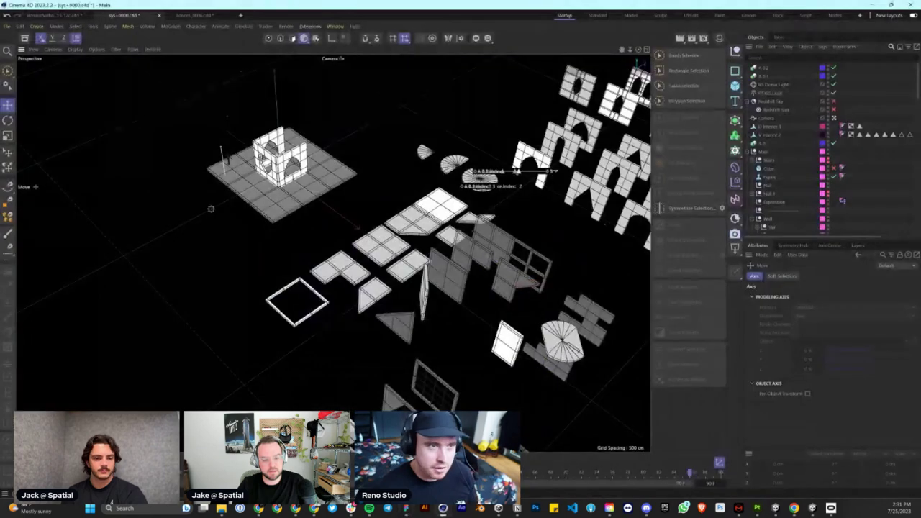
- Bring up the document containing the low-poly gun model and hide the Gun_low mesh in the viewport
left_click(203, 15)
left_click(51, 16)
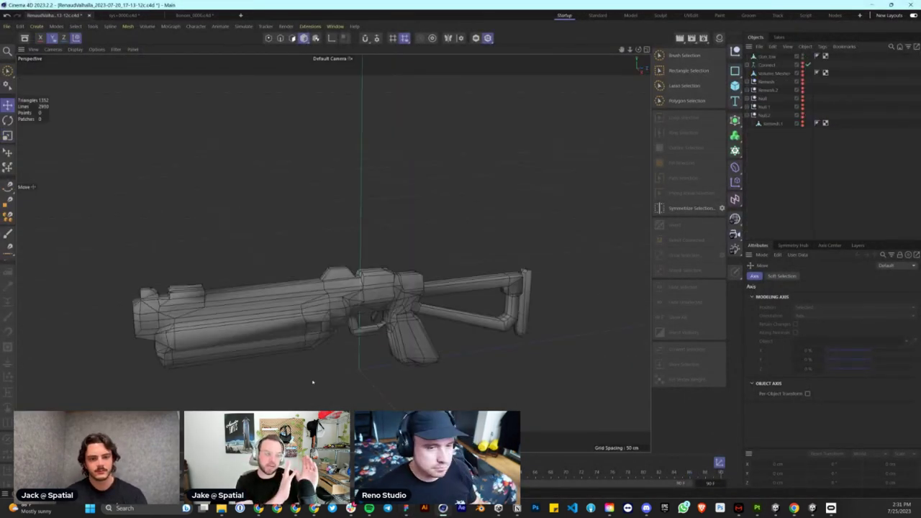
middle_click_drag(312, 382, 370, 311, "alt")
left_click_drag(464, 331, 364, 282, "alt")
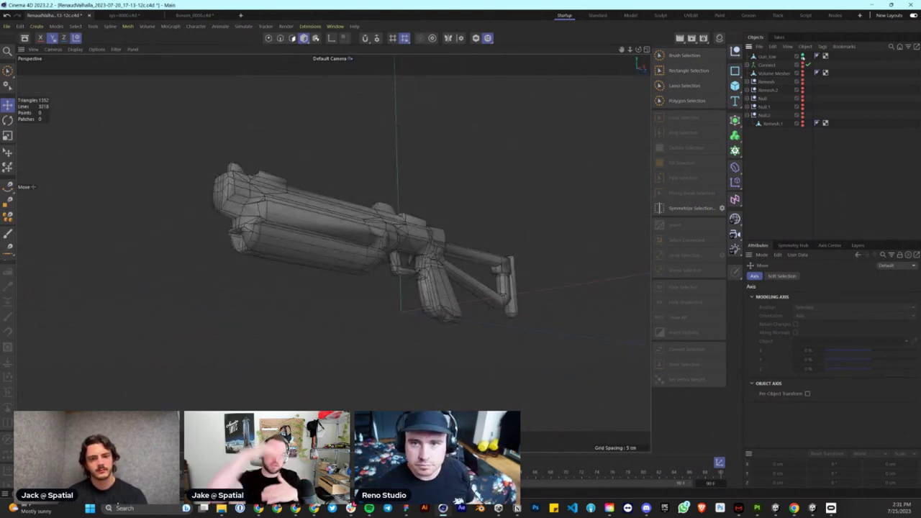
left_click(803, 58, "alt")
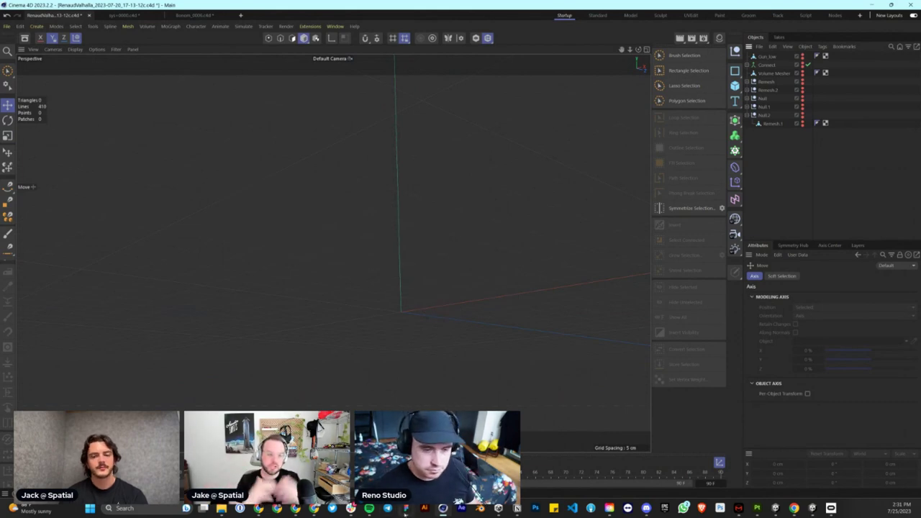
- Switch to Figma and look over the gun concept and the reference images in Frame 1 on the Guns page
left_click(405, 511)
middle_click_drag(320, 210, 334, 394)
middle_click_drag(397, 218, 483, 419)
middle_click_drag(288, 205, 524, 300)
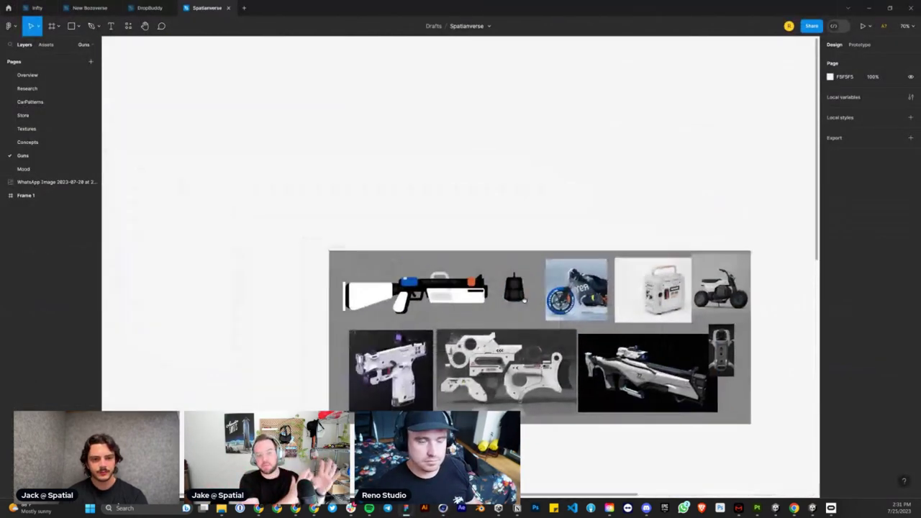
scroll(524, 301, "down", 2)
scroll(521, 148, "right", 3)
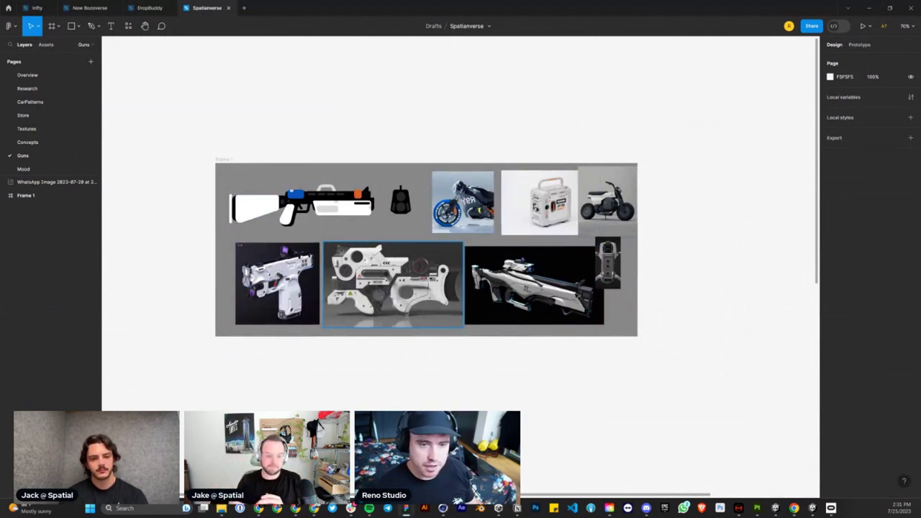
scroll(677, 343, "up", 1)
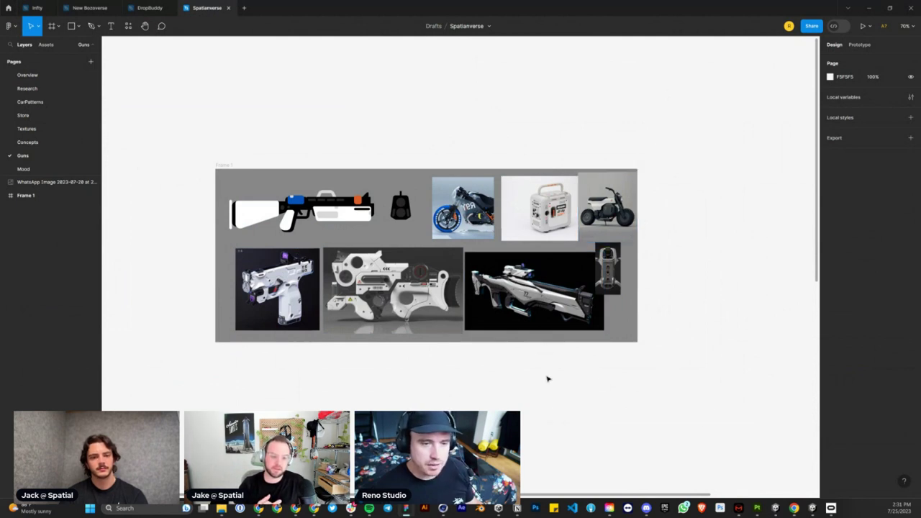
- Examine the rendered gun image with blue and orange parts placed below the reference board
scroll(582, 216, "down", 5)
scroll(533, 236, "right", 3)
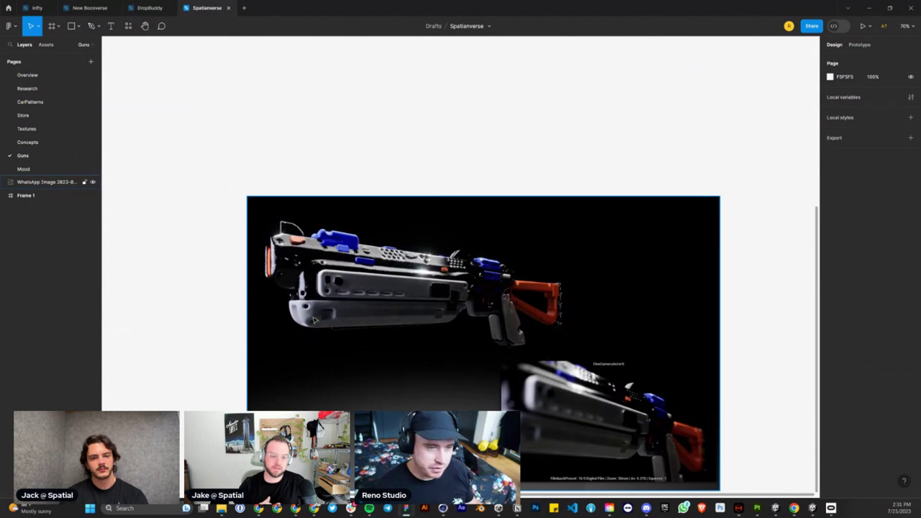
scroll(374, 270, "left", 1)
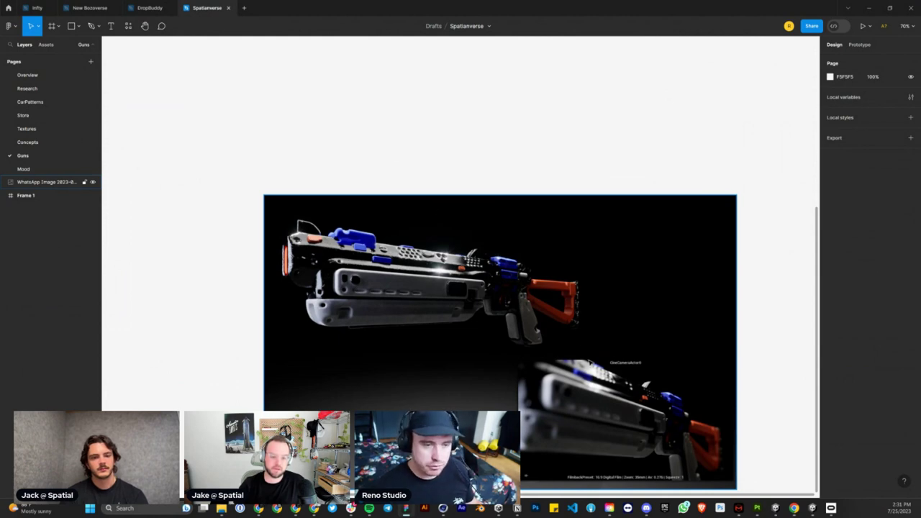
scroll(552, 430, "left", 3)
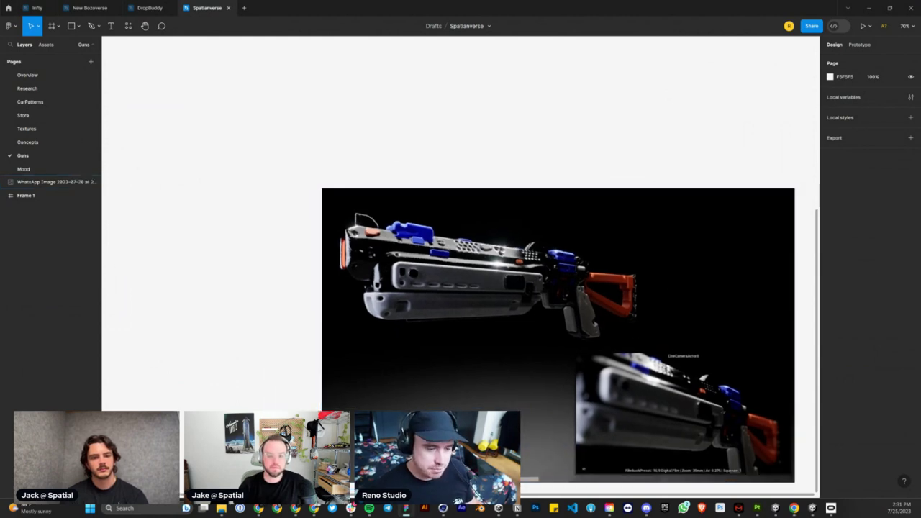
- Switch to the Pinterest board in the browser and browse its vehicle, robot and product design references
key("alt+Tab")
scroll(517, 365, "up", 4)
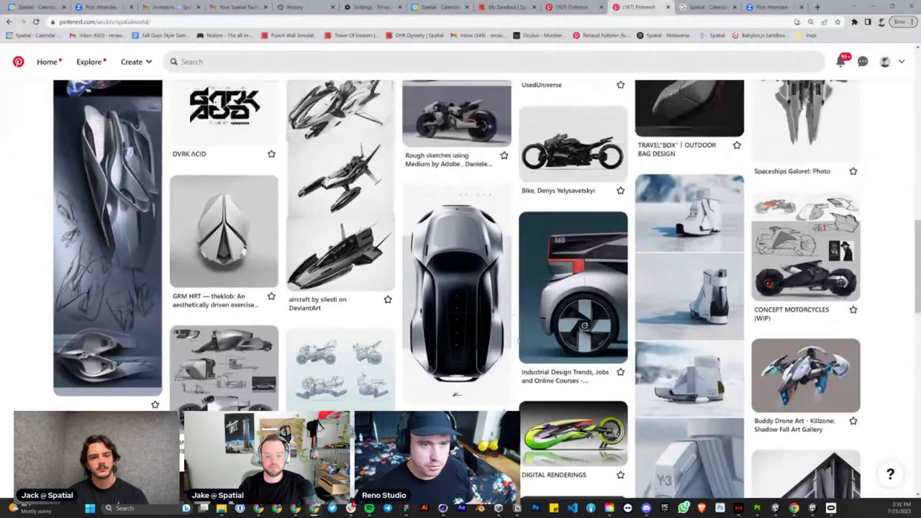
scroll(517, 366, "up", 1)
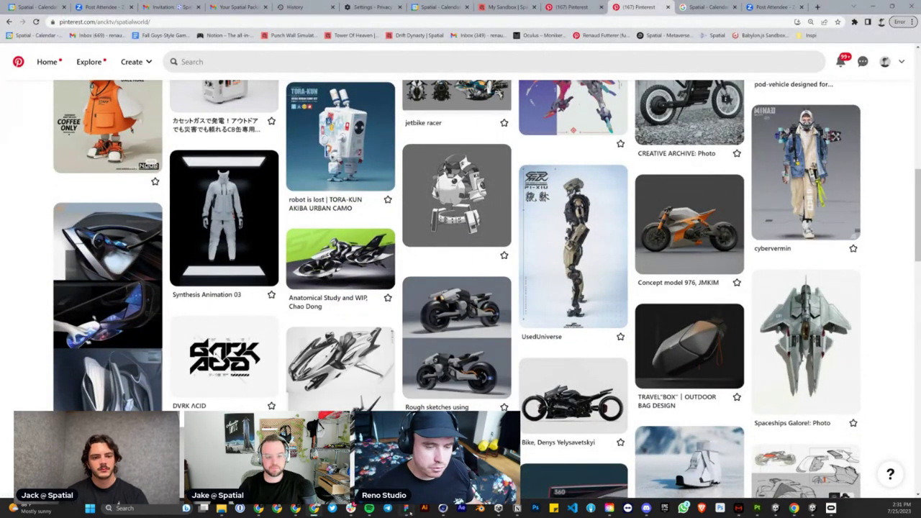
- Return to Figma and examine the flat gun illustration and the neighbouring motorcycle, generator and weapon references up close
key("alt+Tab")
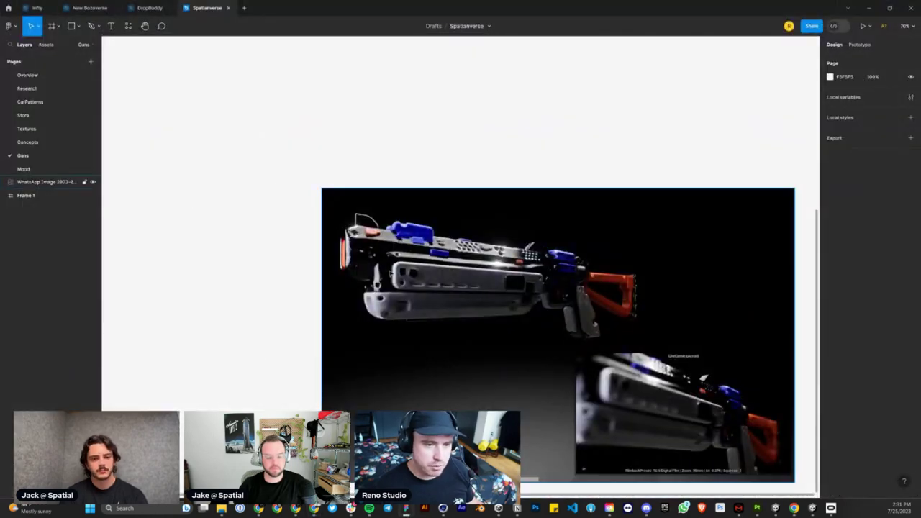
scroll(399, 202, "up", 10)
scroll(387, 267, "up", 5, "ctrl")
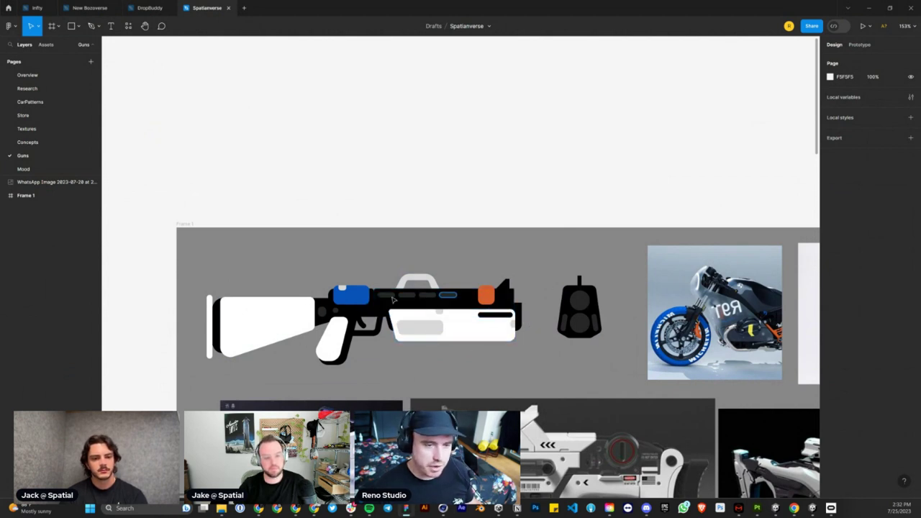
scroll(657, 361, "right", 10)
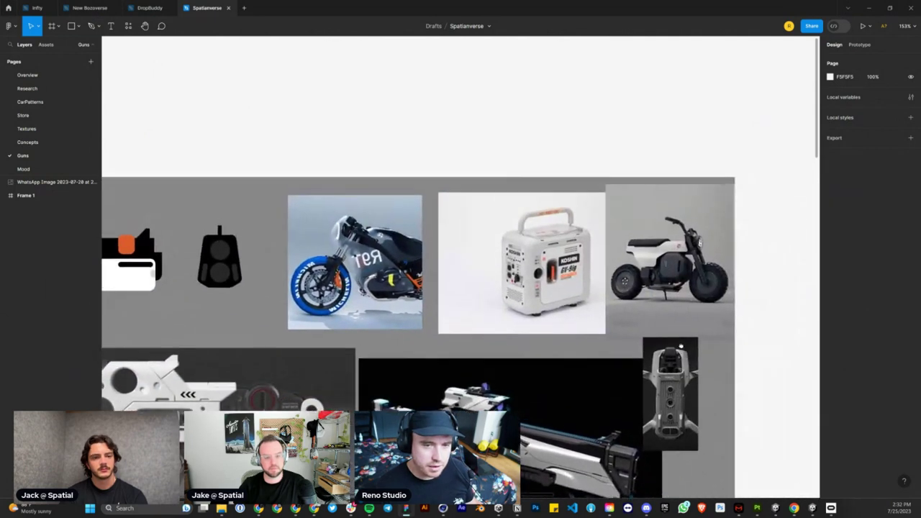
scroll(365, 315, "left", 4)
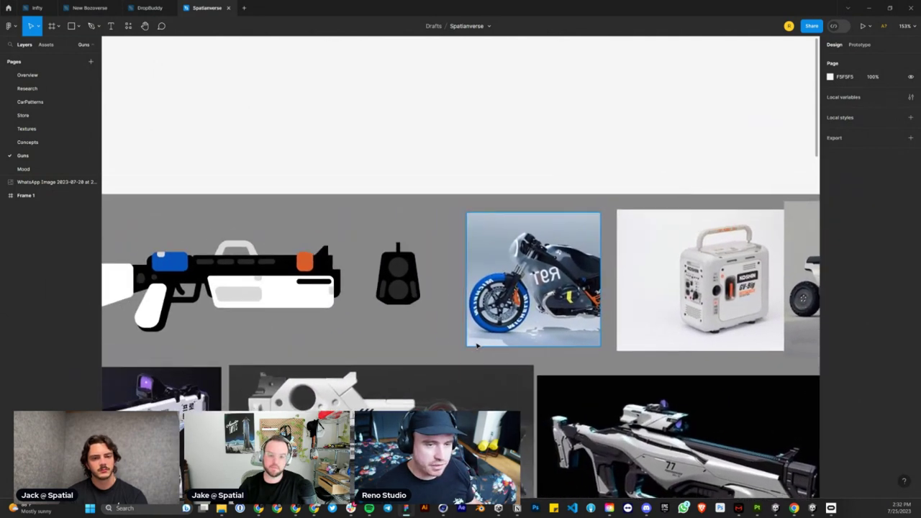
scroll(523, 374, "down", 1, "ctrl")
scroll(523, 374, "down", 3, "ctrl")
scroll(547, 380, "down", 1)
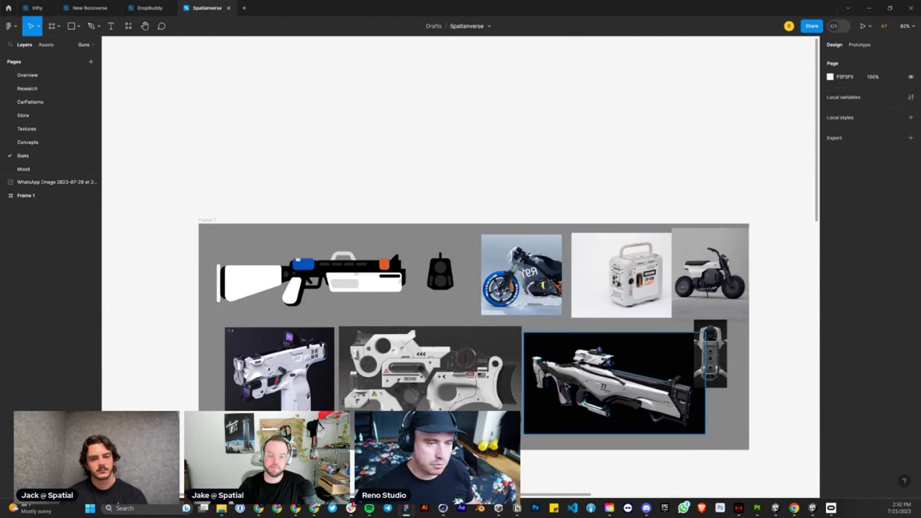
- Open the New Bozoverse file and look at its Collection page
left_click(98, 10)
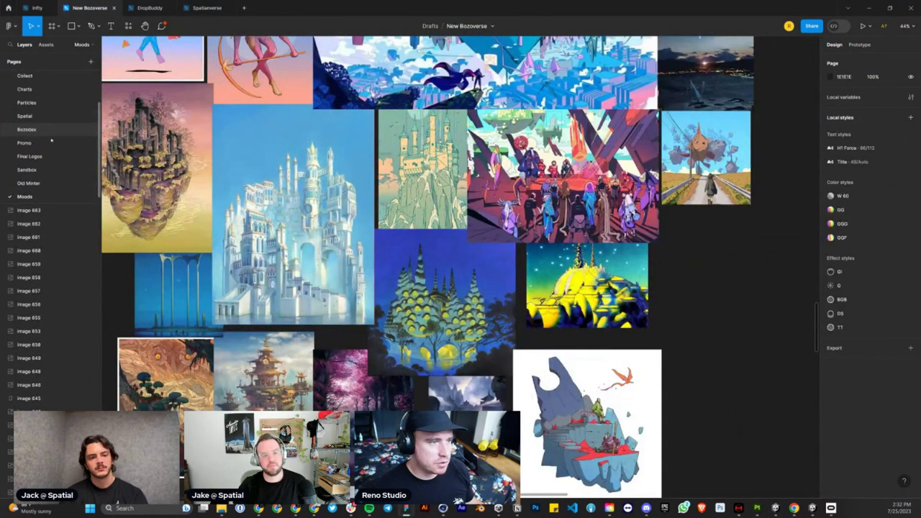
scroll(51, 141, "up", 3)
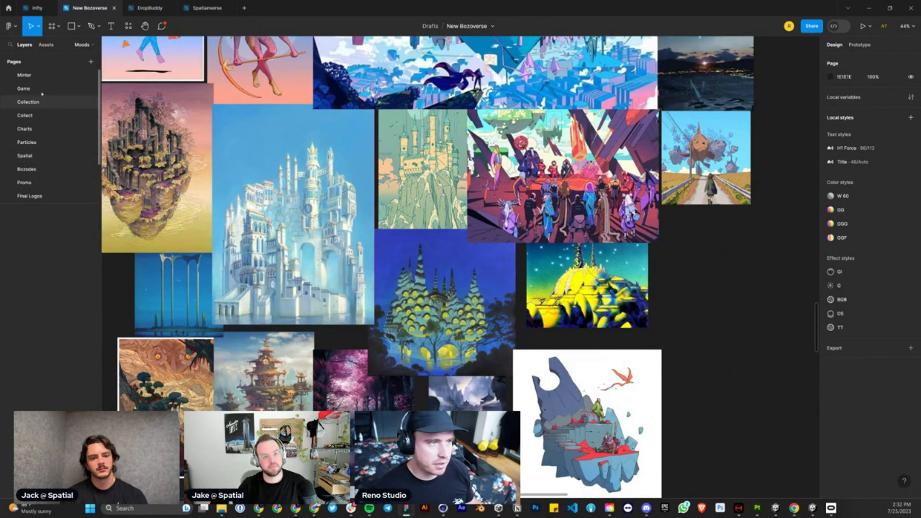
left_click(43, 102)
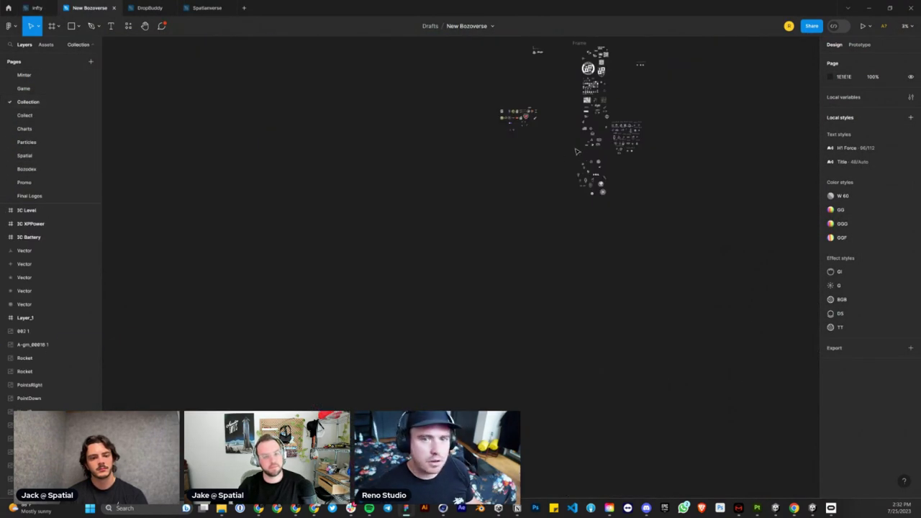
middle_click_drag(528, 182, 475, 293)
- Open the Sandbox page and survey its overall layout of patterns, logos and line-art graphics
scroll(69, 176, "down", 3)
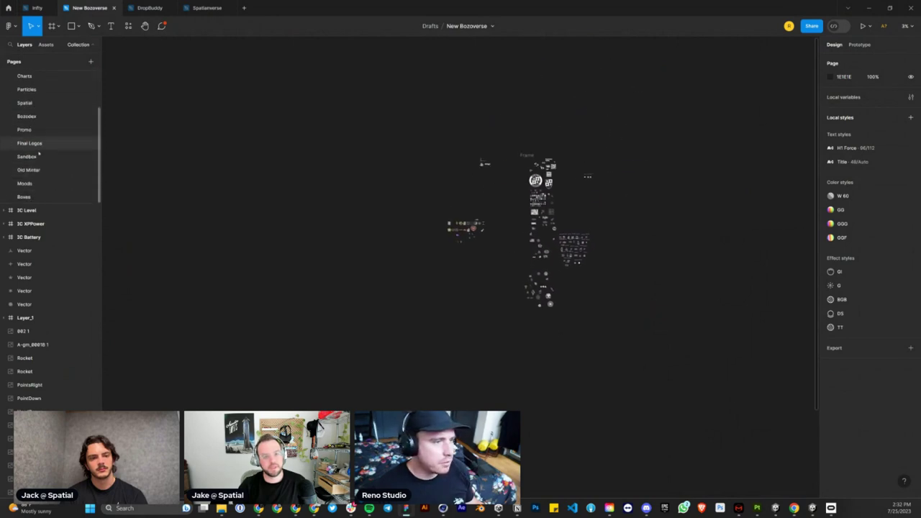
left_click(43, 156)
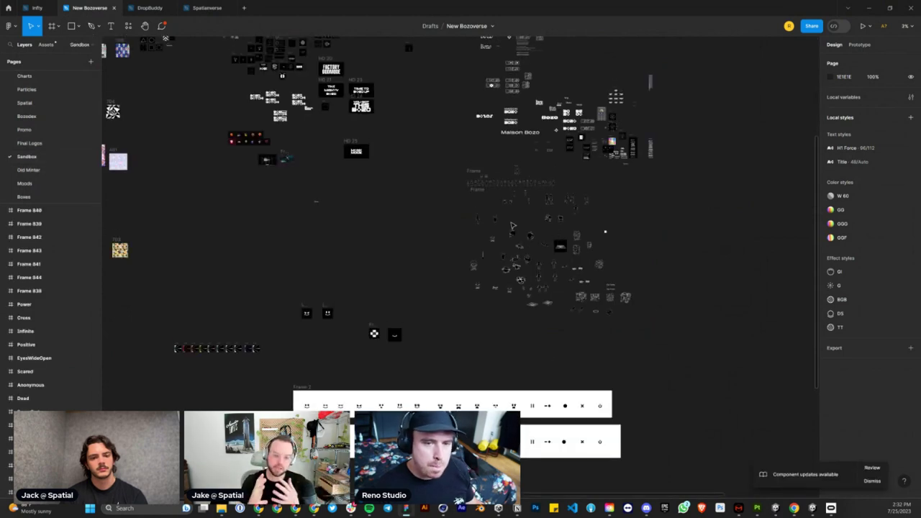
scroll(512, 226, "up", 3)
scroll(512, 225, "left", 3)
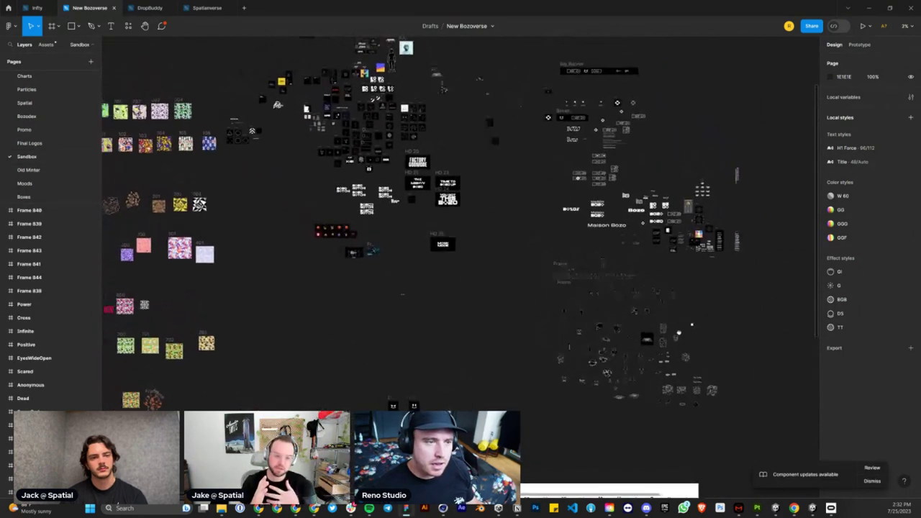
middle_click_drag(678, 332, 692, 342)
middle_click_drag(671, 302, 676, 326)
middle_click_drag(755, 466, 540, 353)
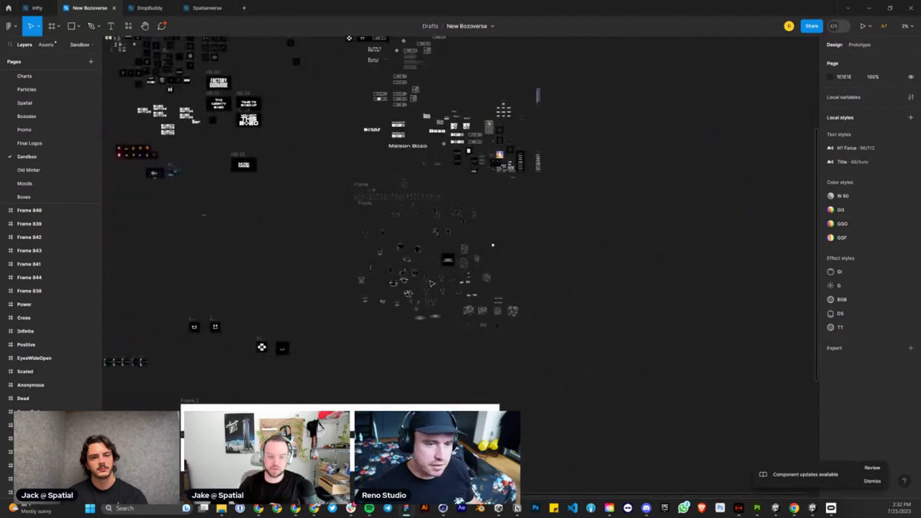
- Examine the outlined skull, hand sign, basketball court and crossbones icons in the line-art frame up close
scroll(430, 283, "up", 10, "ctrl")
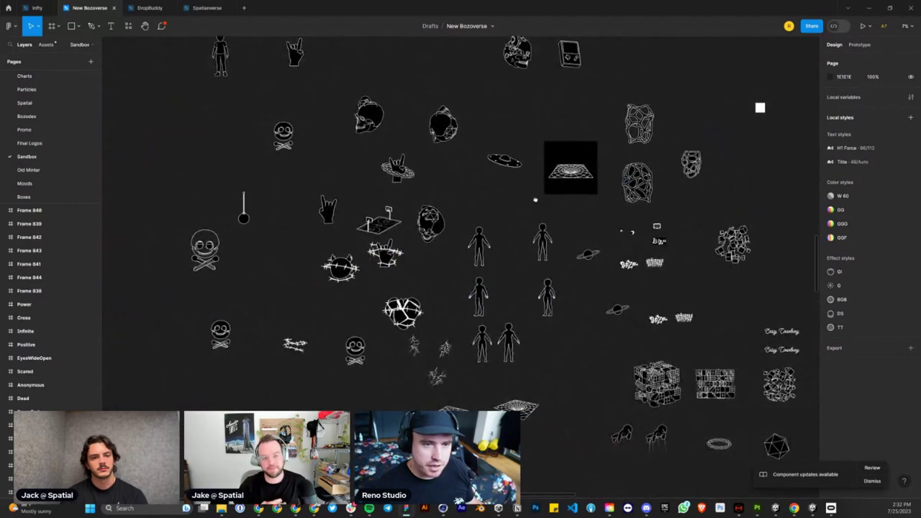
scroll(535, 199, "left", 3)
scroll(681, 307, "up", 5, "ctrl")
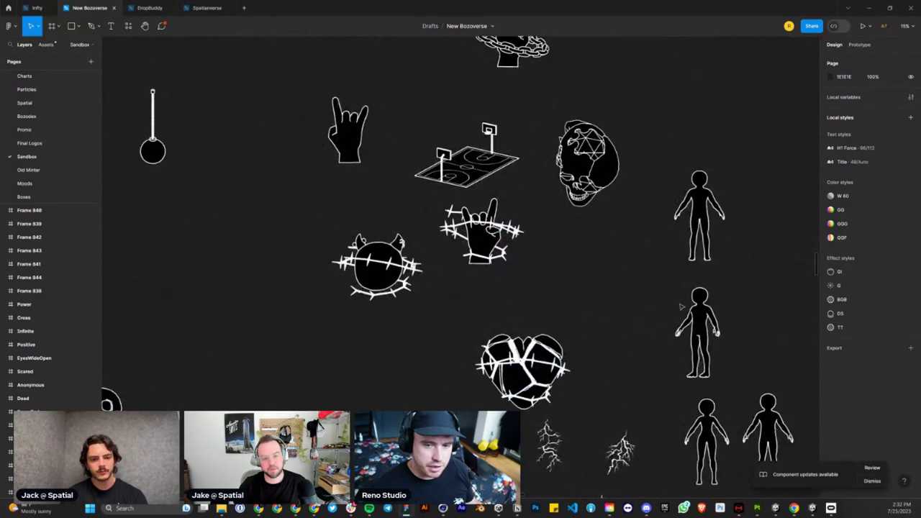
scroll(681, 307, "right", 5)
scroll(432, 288, "up", 4)
scroll(431, 288, "left", 7)
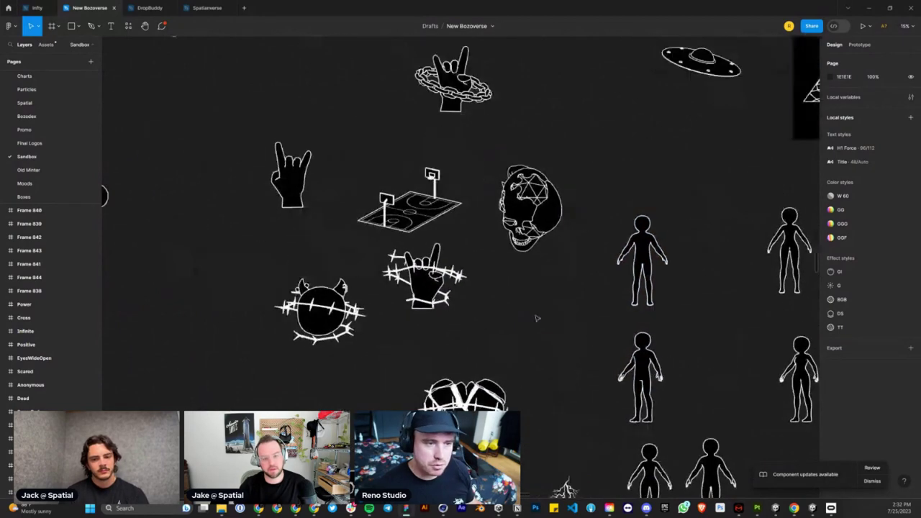
scroll(405, 301, "up", 2)
scroll(401, 165, "left", 1)
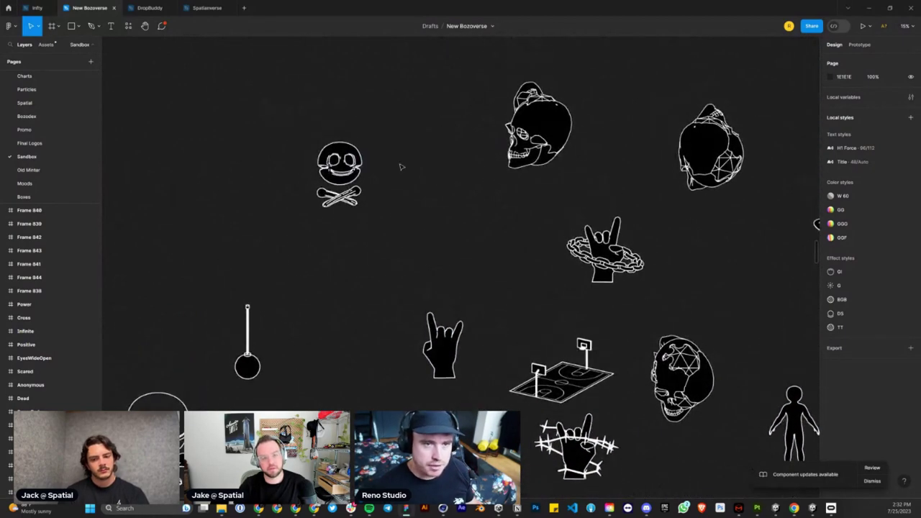
scroll(591, 180, "up", 2)
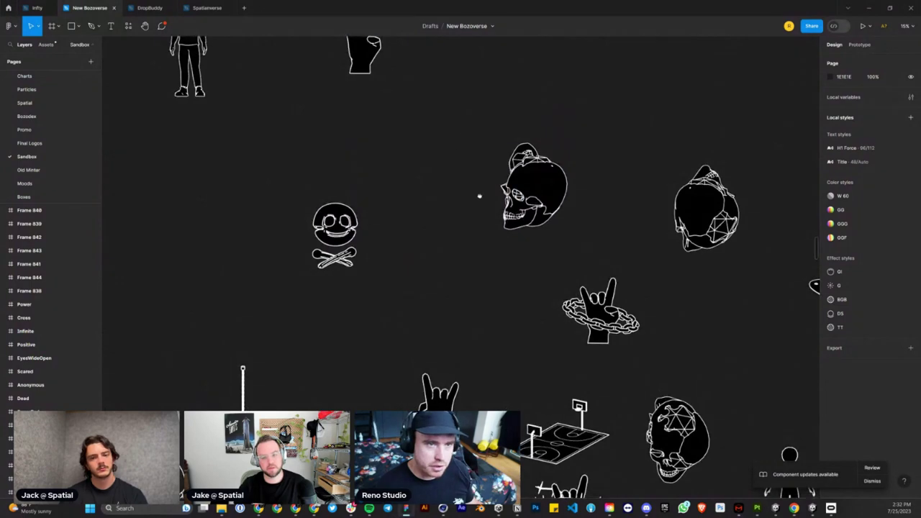
scroll(460, 159, "up", 3)
scroll(461, 158, "left", 1)
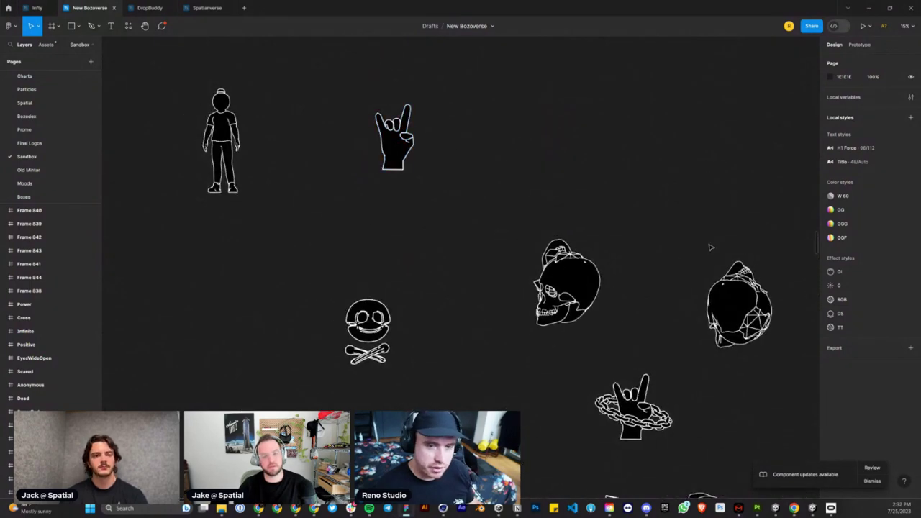
- Examine the handheld console, flying saucer, warped grid and human figure graphics in the line-art frame
scroll(684, 216, "right", 12)
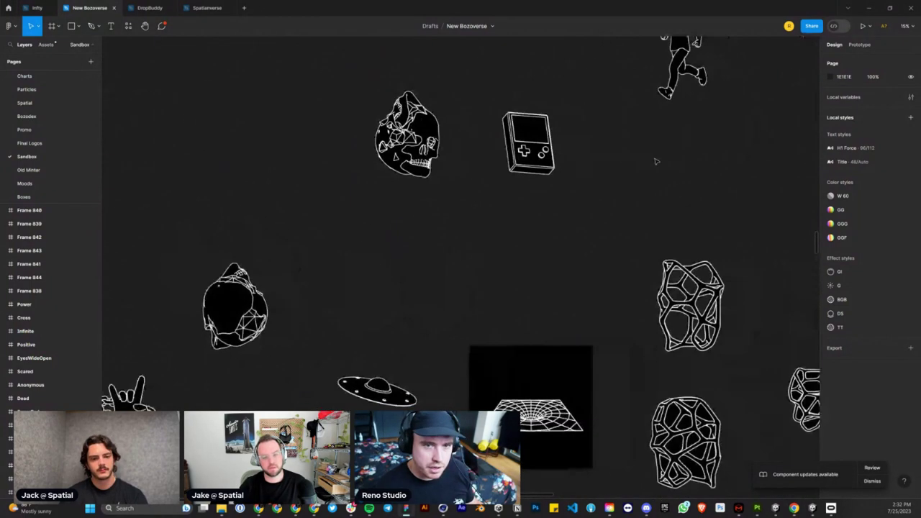
scroll(557, 318, "up", 2)
scroll(557, 319, "left", 2)
scroll(557, 319, "down", 3)
scroll(557, 319, "left", 3)
scroll(516, 319, "down", 2)
scroll(516, 319, "right", 1)
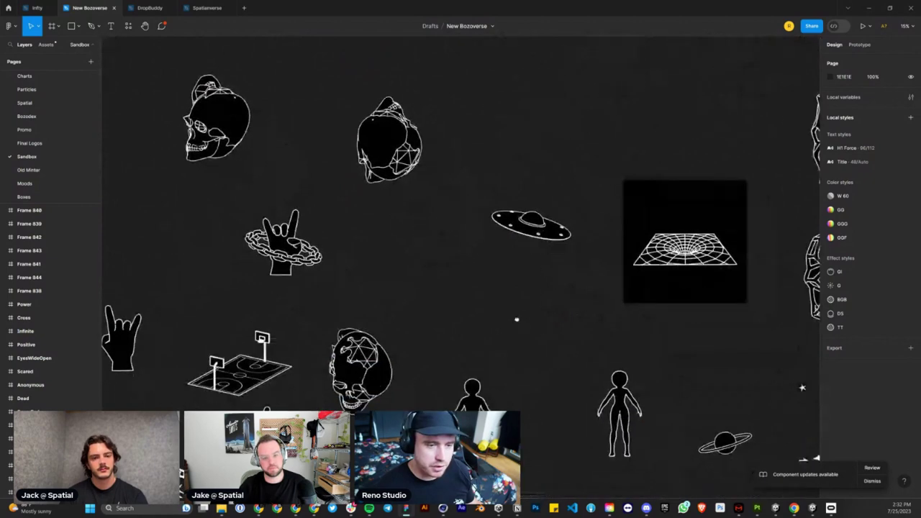
scroll(516, 319, "down", 4)
scroll(600, 314, "left", 2)
scroll(642, 354, "down", 2)
scroll(642, 354, "right", 2)
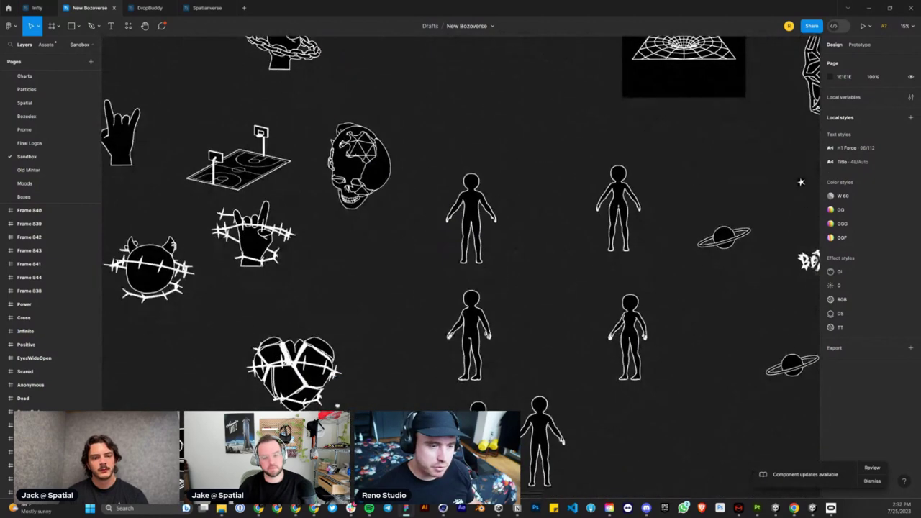
- Examine the smiling crossbones and barbed-wire icons, and the posed figures at the upper edge of the line-art frame
scroll(648, 353, "down", 3)
scroll(647, 353, "left", 3)
scroll(679, 374, "down", 2)
scroll(679, 374, "left", 2)
scroll(601, 314, "left", 3)
scroll(601, 315, "up", 1)
scroll(601, 315, "left", 3)
scroll(601, 315, "up", 10)
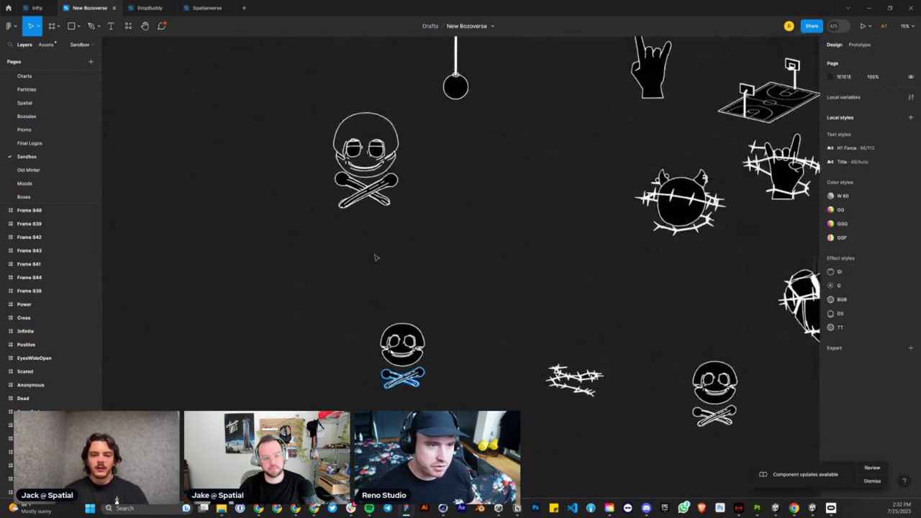
scroll(377, 257, "right", 2)
scroll(562, 327, "up", 3)
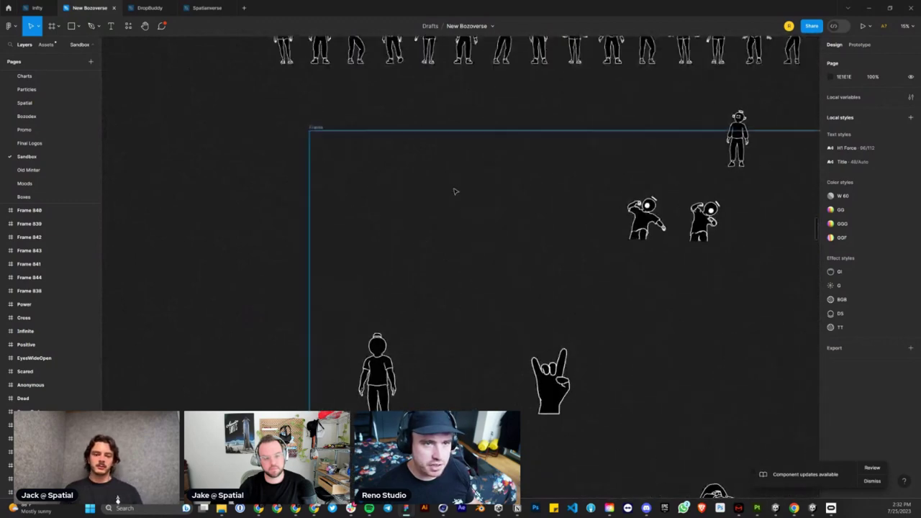
- Look over the Bozo Gotchi wordmarks and the surrounding logo and slogan frames on the Sandbox page
scroll(454, 189, "down", 5, "ctrl")
scroll(306, 290, "up", 5)
middle_click_drag(201, 119, 537, 87)
middle_click_drag(339, 331, 763, 288)
middle_click_drag(349, 290, 594, 409)
middle_click_drag(541, 192, 500, 252)
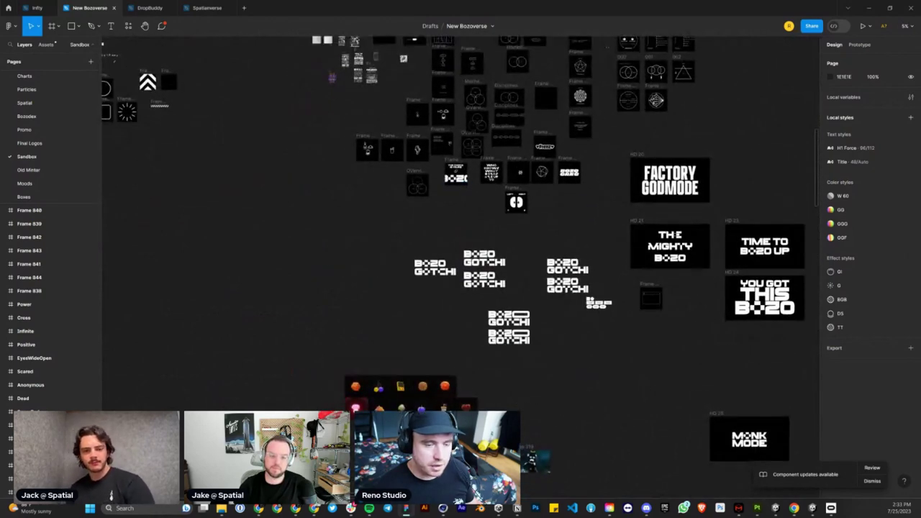
- Examine the bomb, drink and lightning icon frames, the overlapping-circle diagrams and the flow charts on the Sandbox page
scroll(414, 283, "up", 4)
scroll(414, 282, "up", 5, "ctrl")
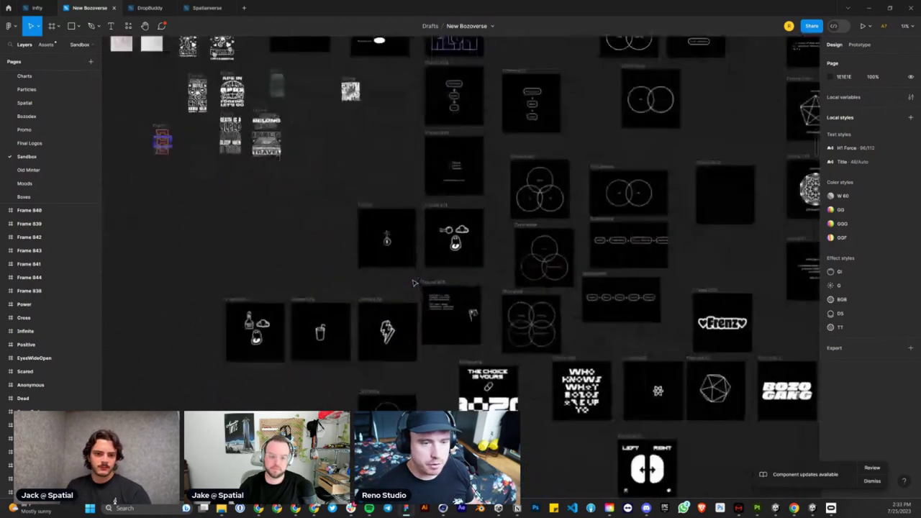
scroll(414, 282, "up", 6, "ctrl")
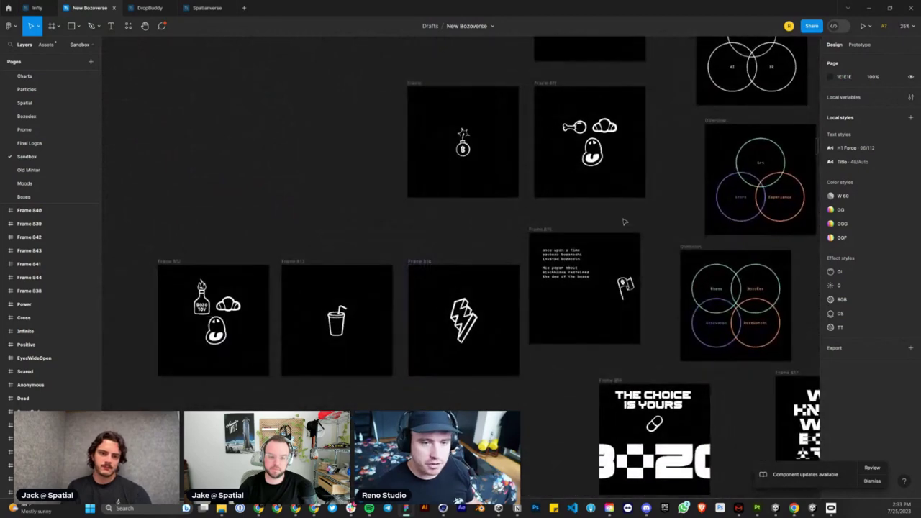
middle_click_drag(541, 267, 334, 322)
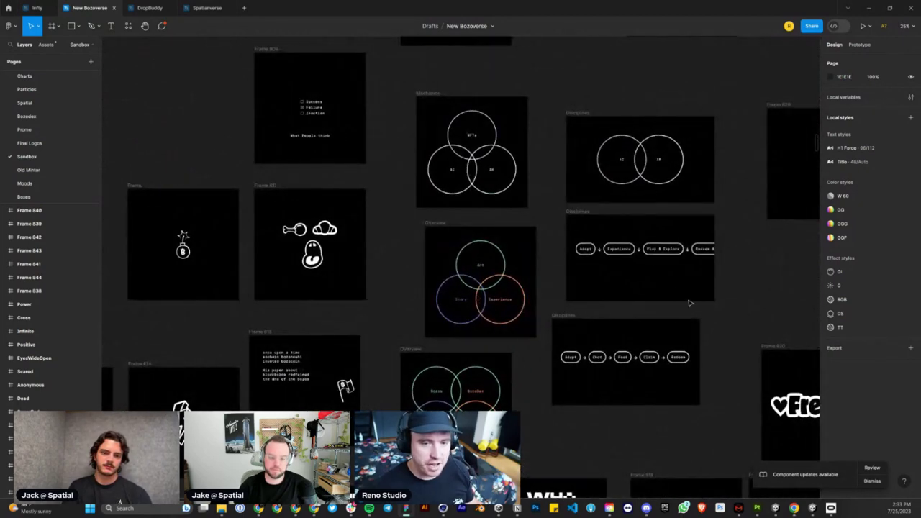
middle_click_drag(730, 343, 504, 339)
middle_click_drag(658, 224, 577, 269)
middle_click_drag(601, 171, 678, 375)
scroll(676, 328, "down", 4, "ctrl")
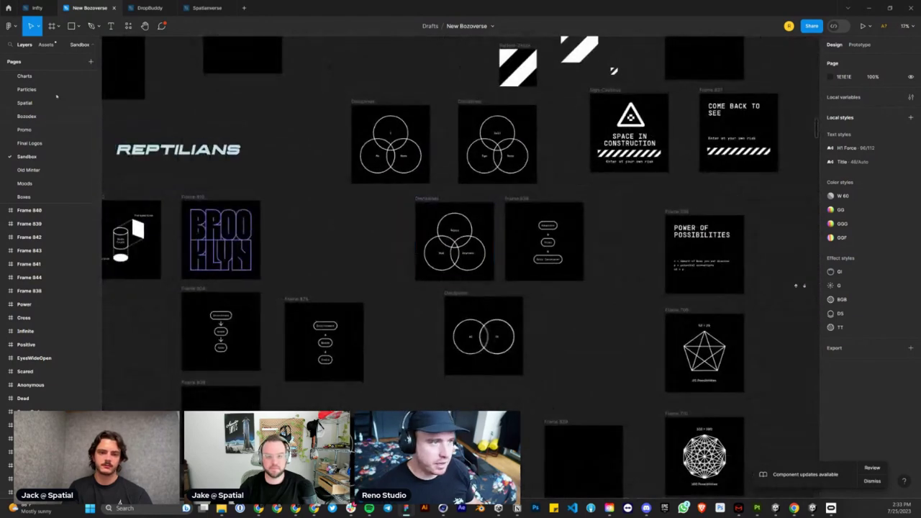
- Look through the Particles, Promo, Sandbox, Collection and Collect pages of the Bozoverse file
left_click(40, 116)
left_click(33, 90)
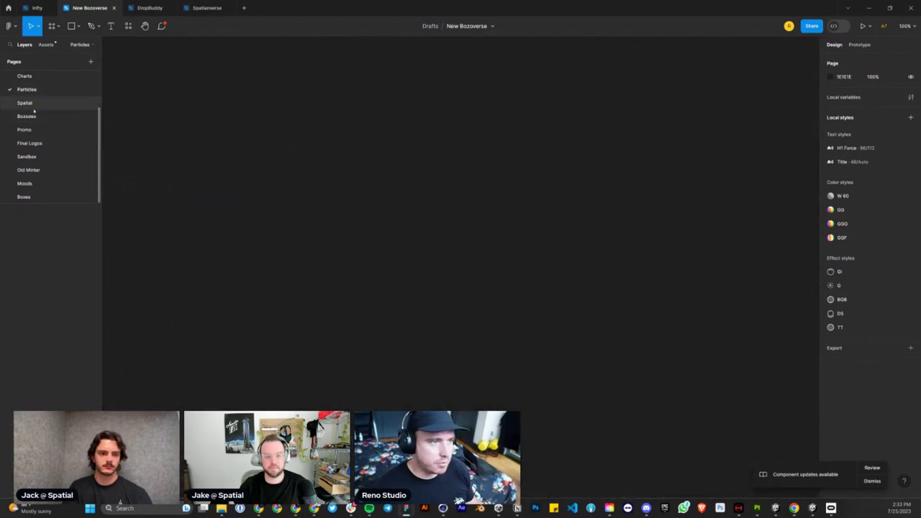
left_click(33, 157)
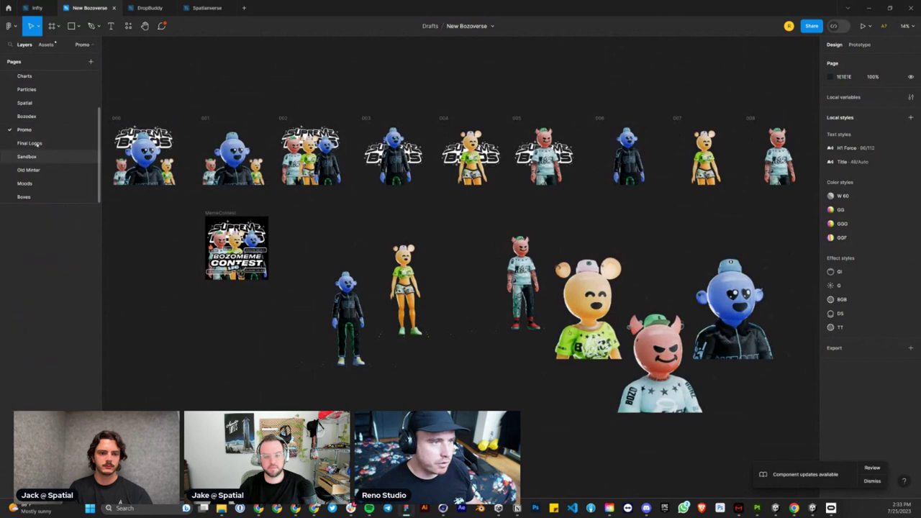
middle_click_drag(598, 189, 628, 324)
scroll(437, 197, "down", 10, "ctrl")
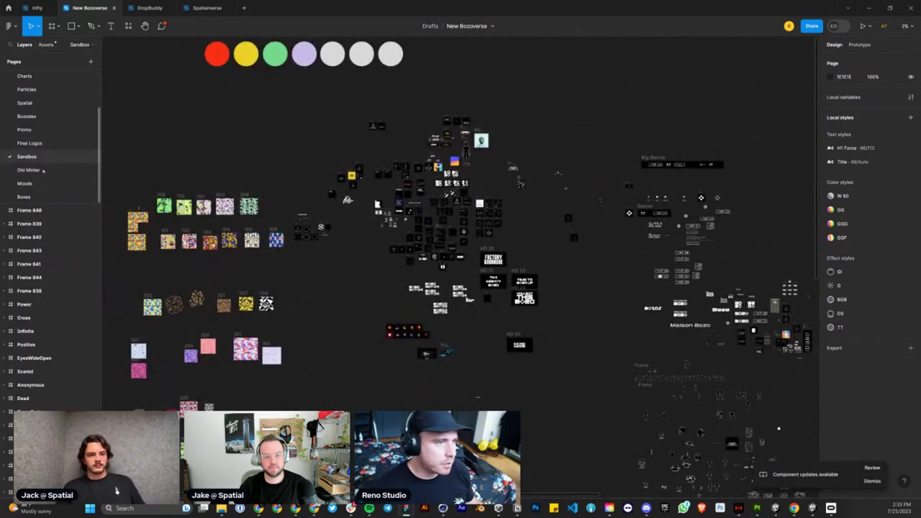
scroll(32, 94, "up", 3)
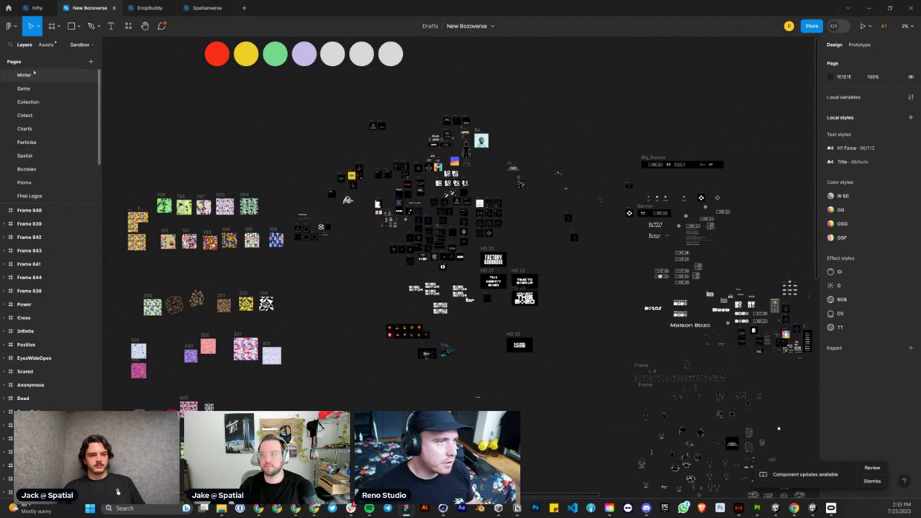
left_click(27, 102)
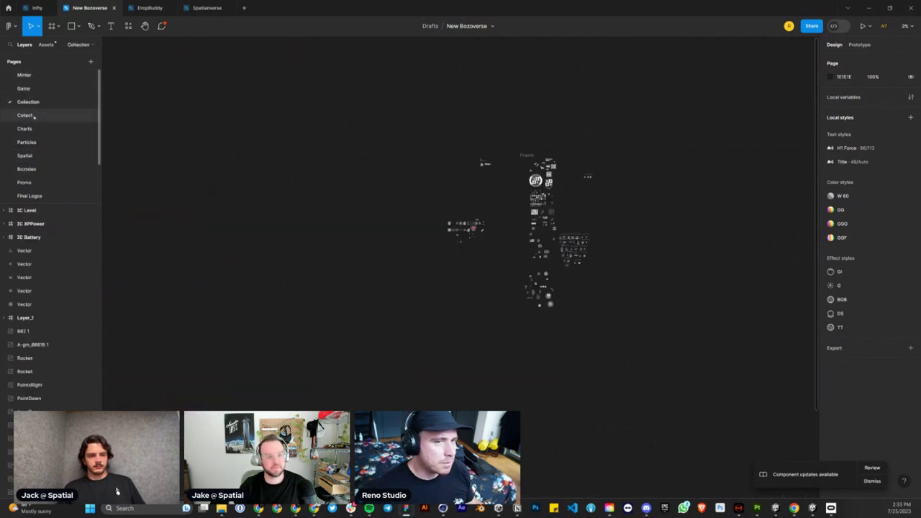
left_click(39, 115)
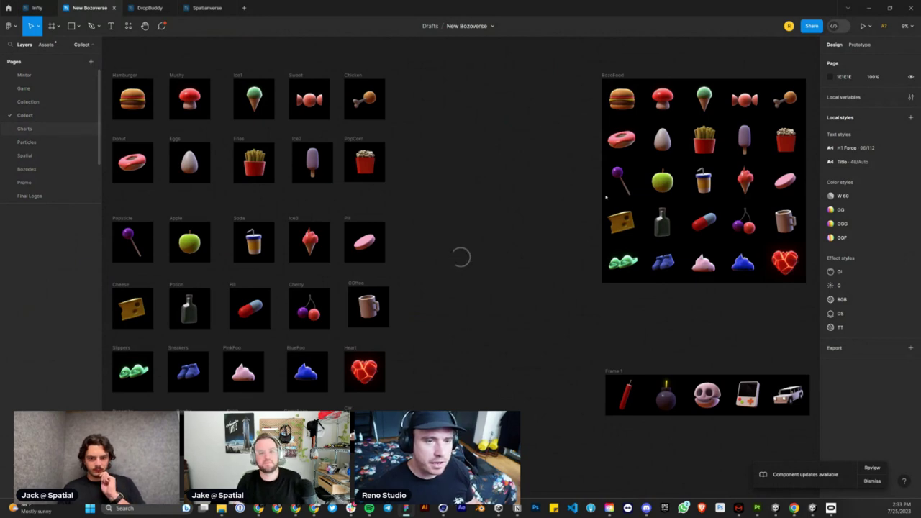
- View the Charts page and examine the Free Bozo, Bozo globe and Cosmix Invasion cards
scroll(496, 189, "up", 5, "ctrl")
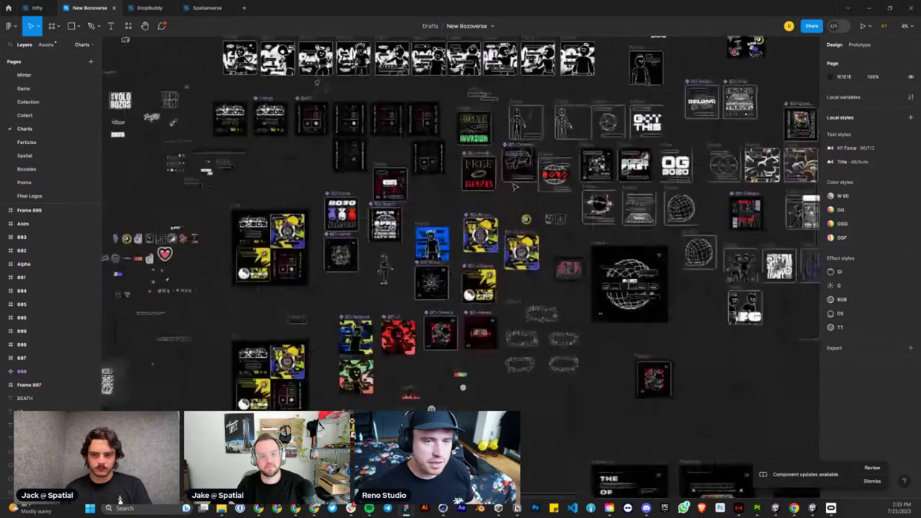
scroll(514, 187, "up", 8, "ctrl")
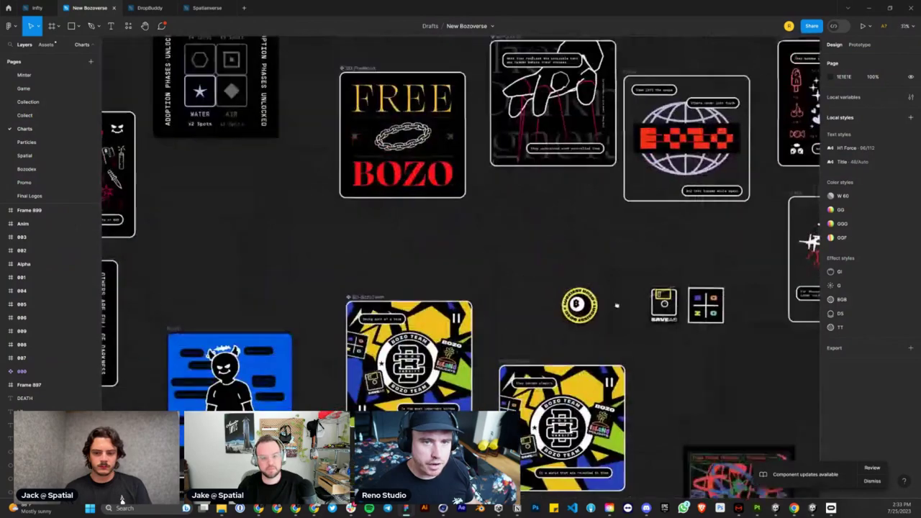
middle_click_drag(556, 125, 617, 306)
middle_click_drag(334, 257, 592, 325)
middle_click_drag(816, 255, 429, 258)
scroll(428, 258, "right", 10)
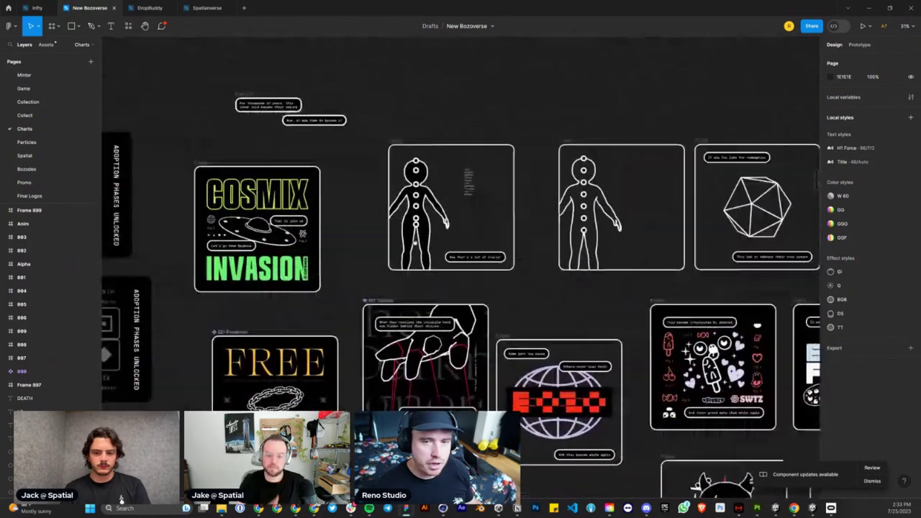
- Examine the popsicle, Bozos First and OG Bozo cards, along with the outlined character artwork above them
scroll(526, 215, "left", 4)
scroll(526, 214, "down", 2)
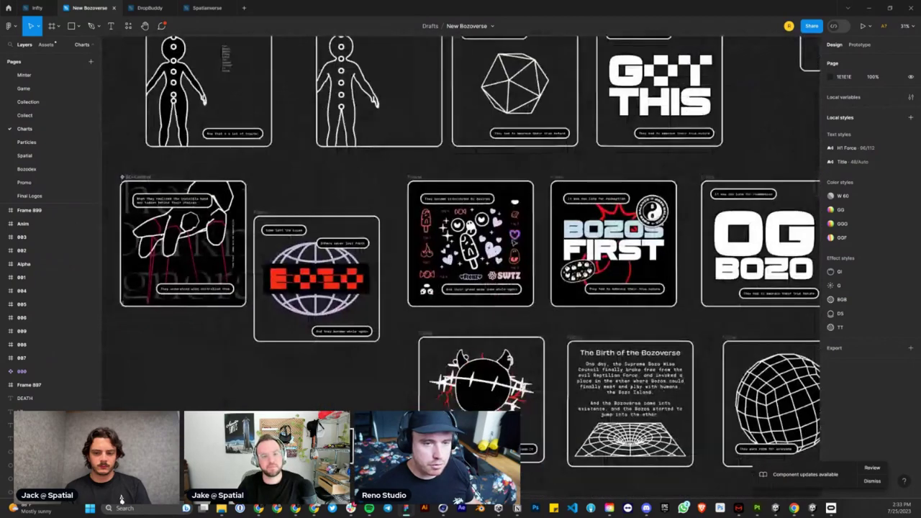
scroll(392, 181, "up", 5, "ctrl")
scroll(584, 348, "down", 10, "ctrl")
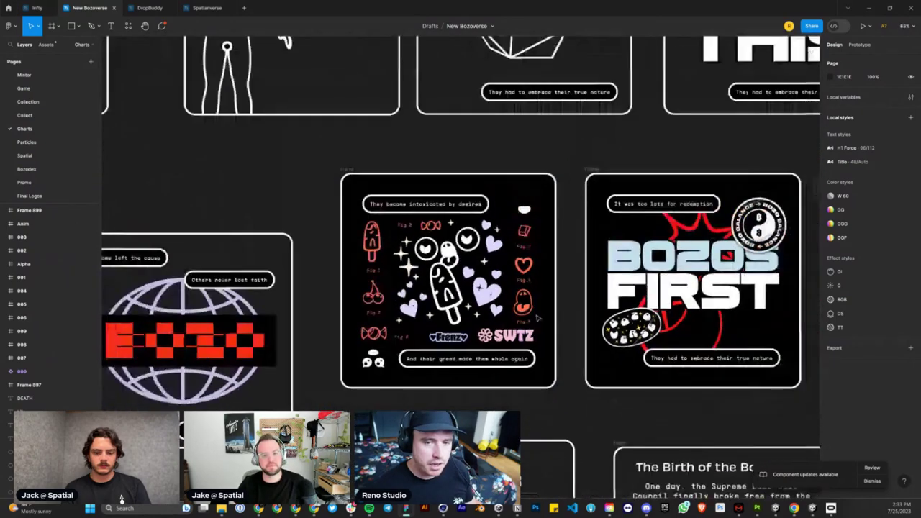
scroll(121, 498, "up", 2)
scroll(121, 498, "left", 1)
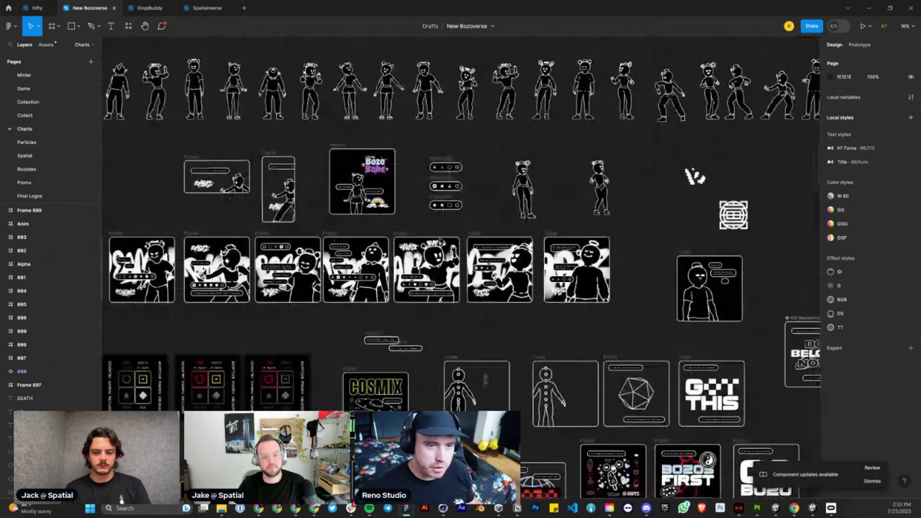
- Examine the Bozo Synthesis diagram, the neighbouring abstract pattern cards and the Bozo Genesis globe artwork
scroll(121, 497, "right", 10)
scroll(121, 498, "down", 4)
scroll(121, 498, "up", 1, "ctrl")
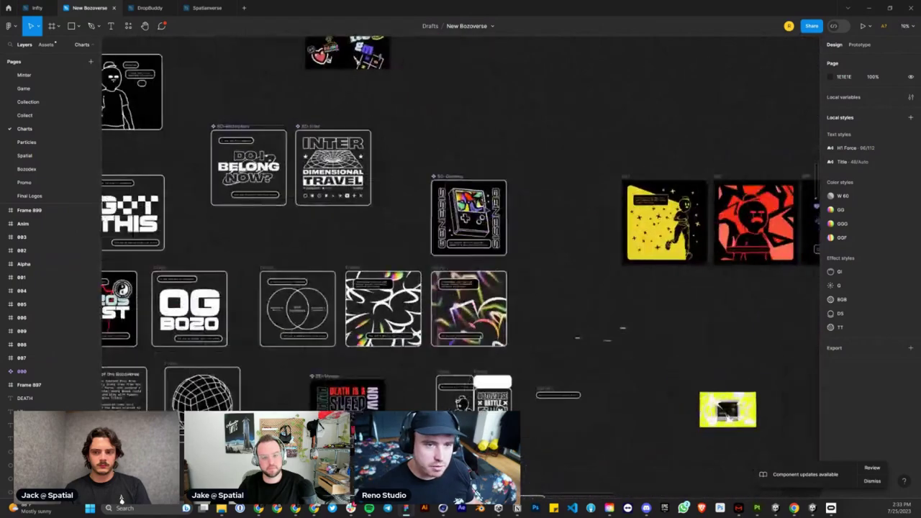
middle_click_drag(524, 207, 681, 66)
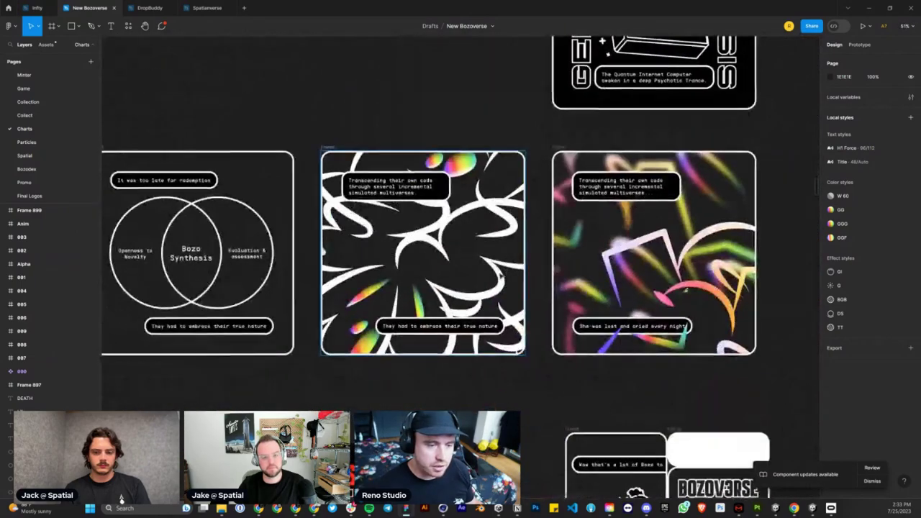
scroll(506, 272, "down", 5, "ctrl")
middle_click_drag(443, 455, 623, 231)
scroll(623, 231, "left", 8)
scroll(622, 231, "down", 1)
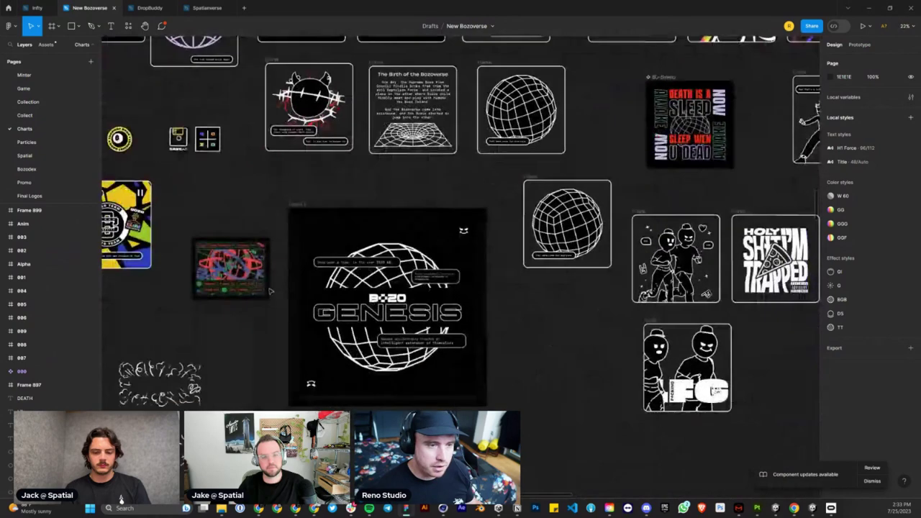
scroll(541, 355, "left", 8)
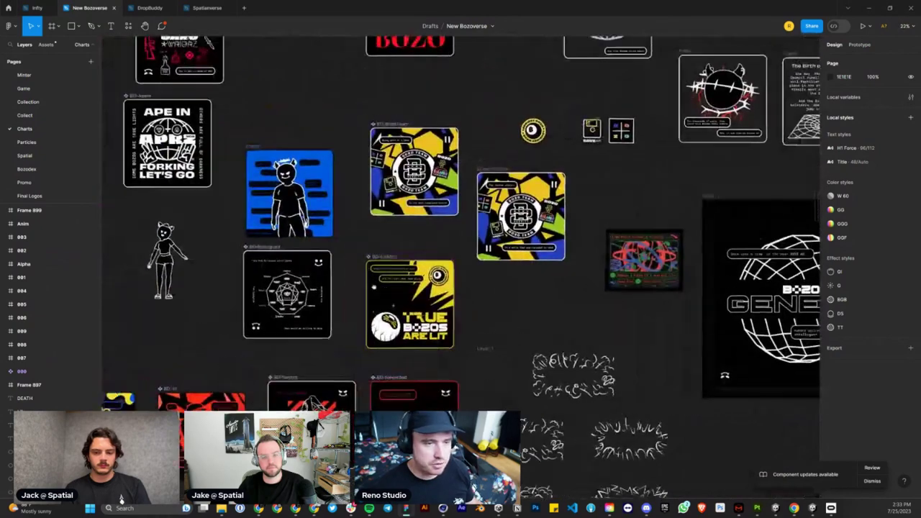
- Examine the combined Supreme Bozos sheet and the Bozo Drop and Ape In cards beside it
scroll(541, 355, "down", 1)
scroll(541, 355, "left", 5)
scroll(542, 355, "up", 3)
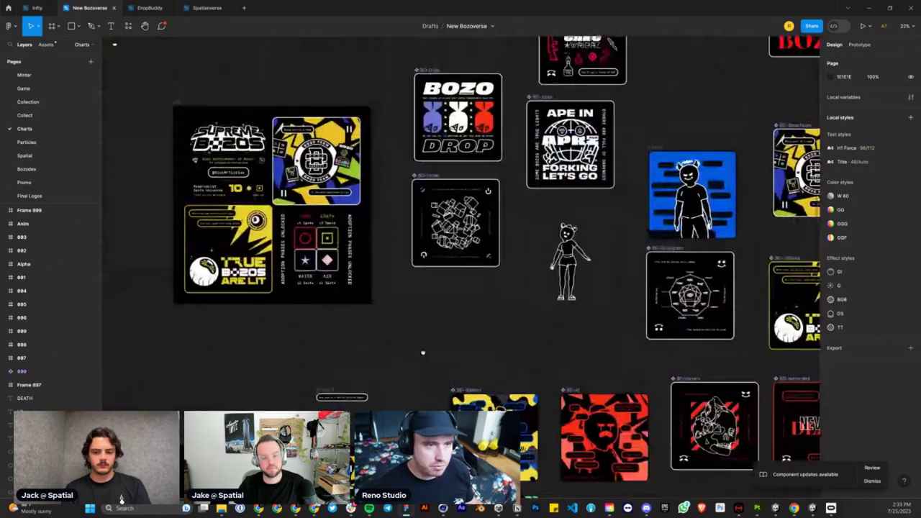
scroll(547, 243, "up", 5, "ctrl")
scroll(547, 243, "down", 6, "ctrl")
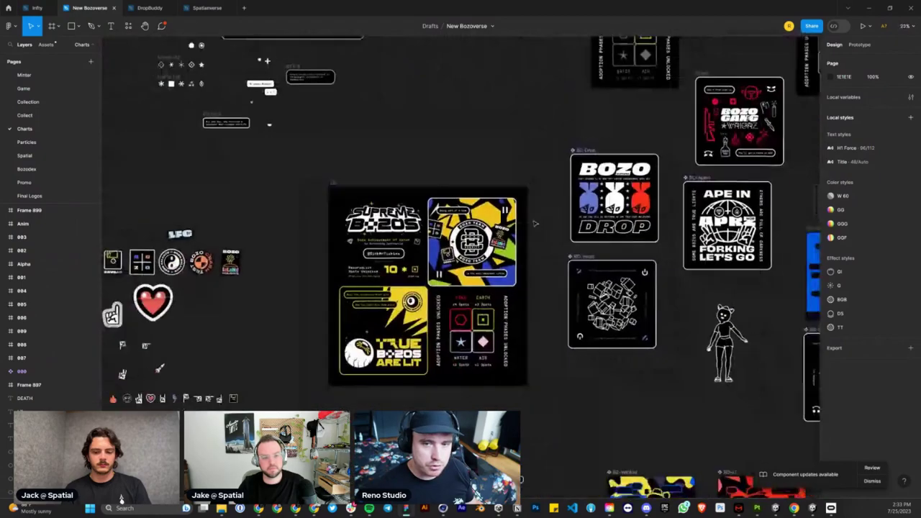
- Examine the Bozo Gang Wriorz card with its red weapon icons up close, along with the adoption-phase cards around it
scroll(547, 243, "up", 2)
scroll(546, 243, "right", 5)
scroll(425, 270, "up", 6, "ctrl")
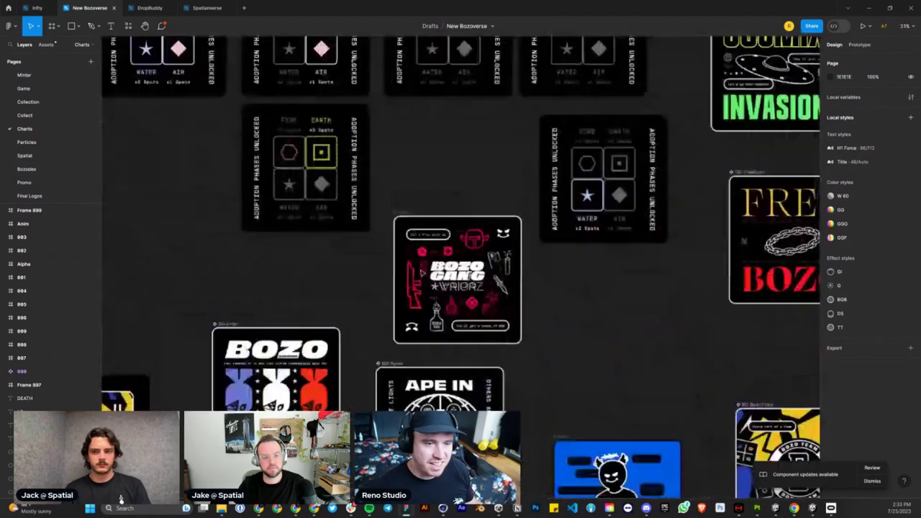
scroll(598, 306, "up", 3, "ctrl")
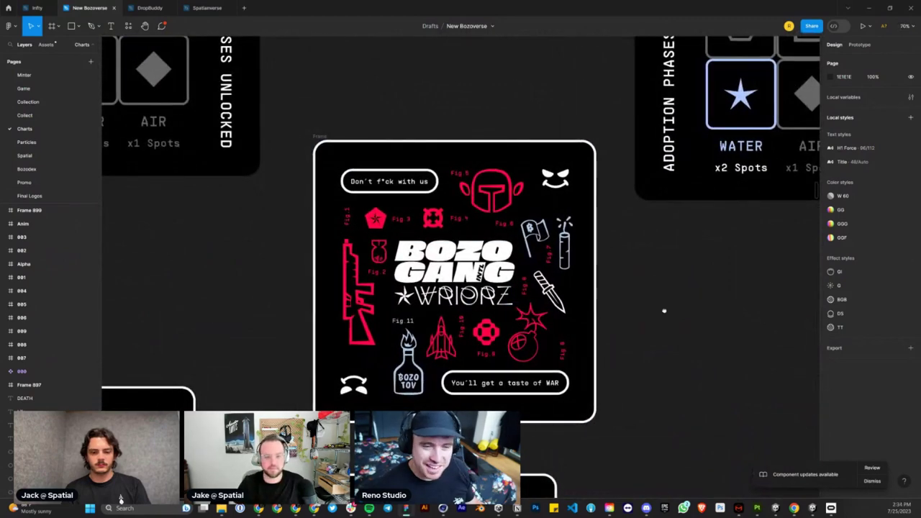
scroll(664, 311, "down", 2)
scroll(665, 311, "left", 2)
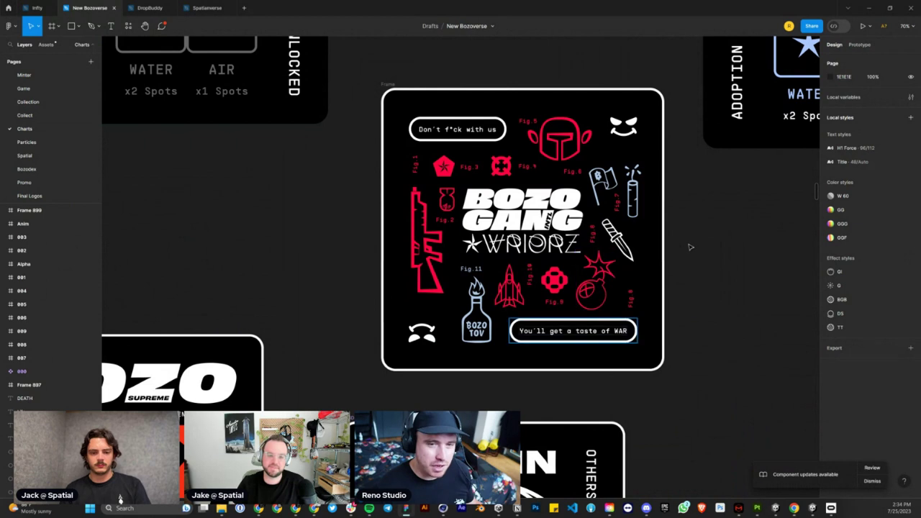
scroll(591, 331, "down", 1, "ctrl")
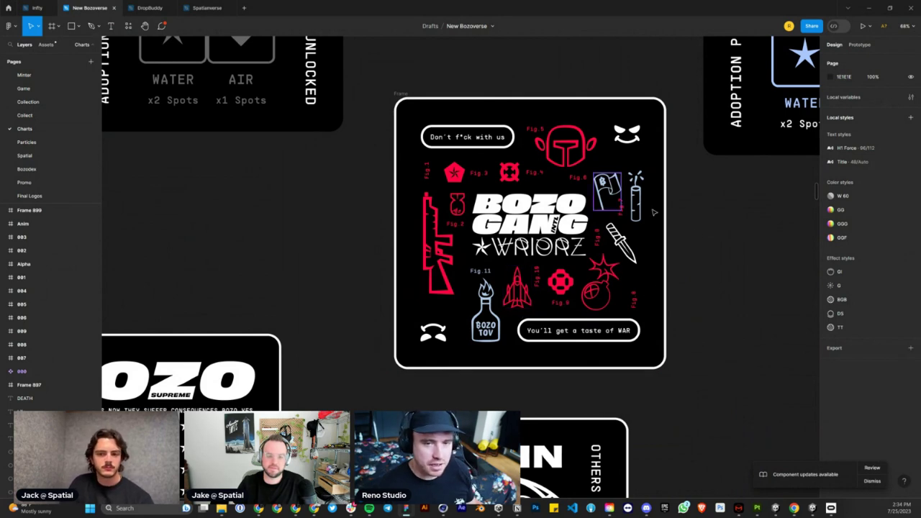
middle_click_drag(642, 309, 597, 381)
scroll(558, 292, "down", 4, "ctrl")
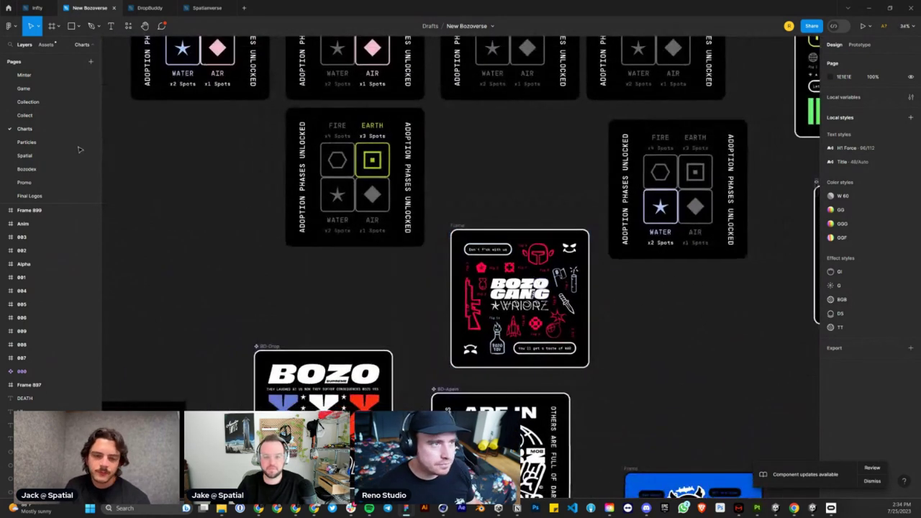
- Switch to Cinema 4D and make the Remesh.2 gun model visible, viewing it from the side
mouse_move(208, 9)
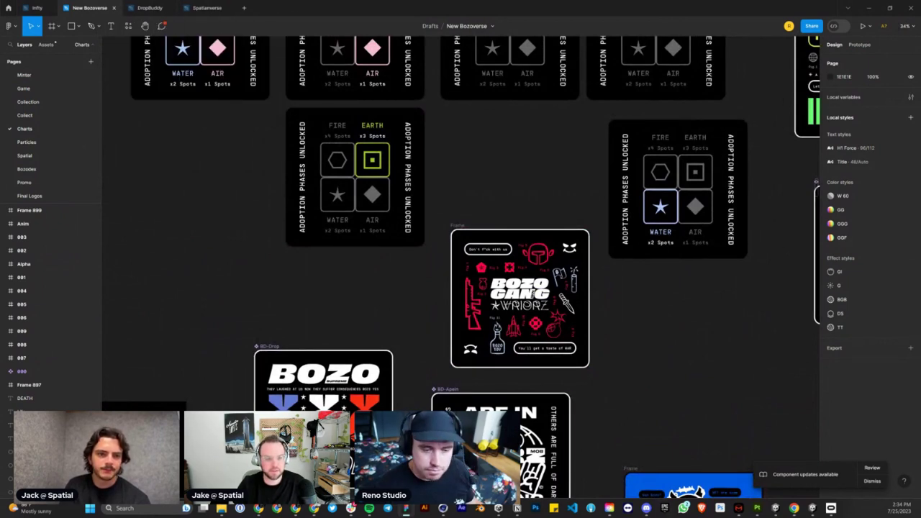
left_click(442, 508)
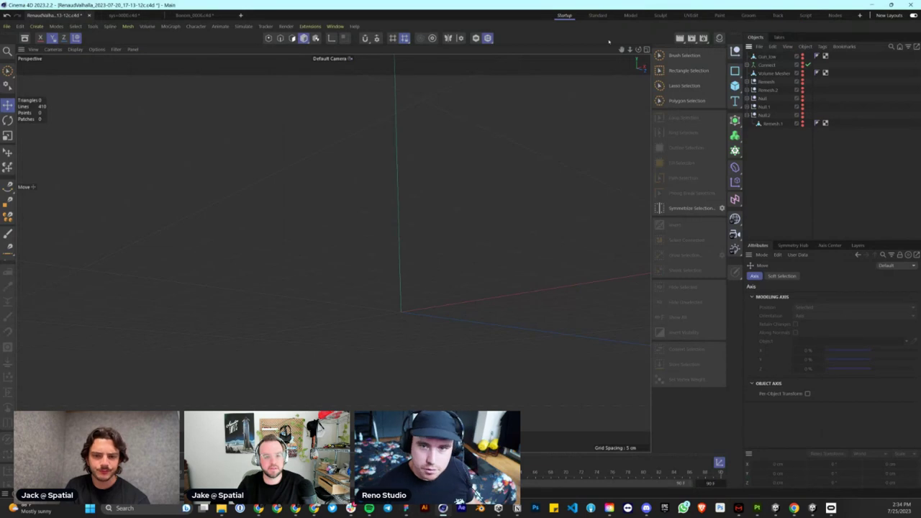
left_click(767, 90)
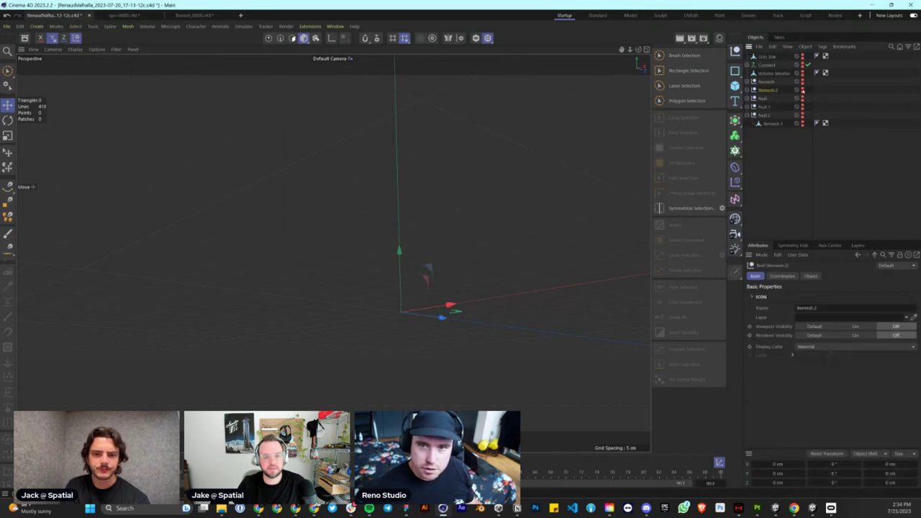
left_click(802, 91)
left_click_drag(347, 214, 342, 255, "alt")
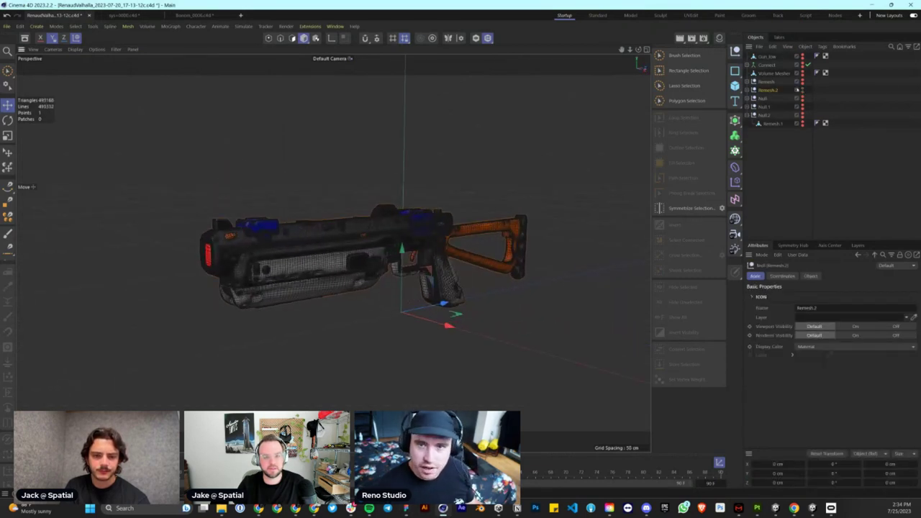
- Hide the Remesh.2 gun model and show the Remesh version in its place
left_click(803, 89, "alt")
left_click(802, 82, "alt")
left_click(767, 83)
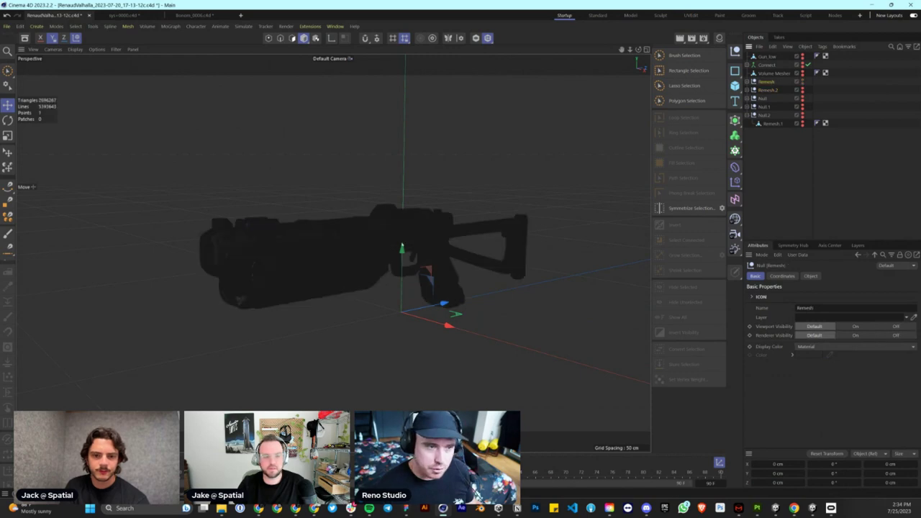
- Inspect the Remesh gun's dense wireframe from several angles and view the generator list containing Remesh and Polygon Reduction
left_click_drag(309, 222, 273, 206, "alt")
scroll(282, 209, "up", 3)
scroll(289, 216, "down", 2)
left_click_drag(333, 253, 339, 292, "alt")
scroll(381, 276, "down", 5)
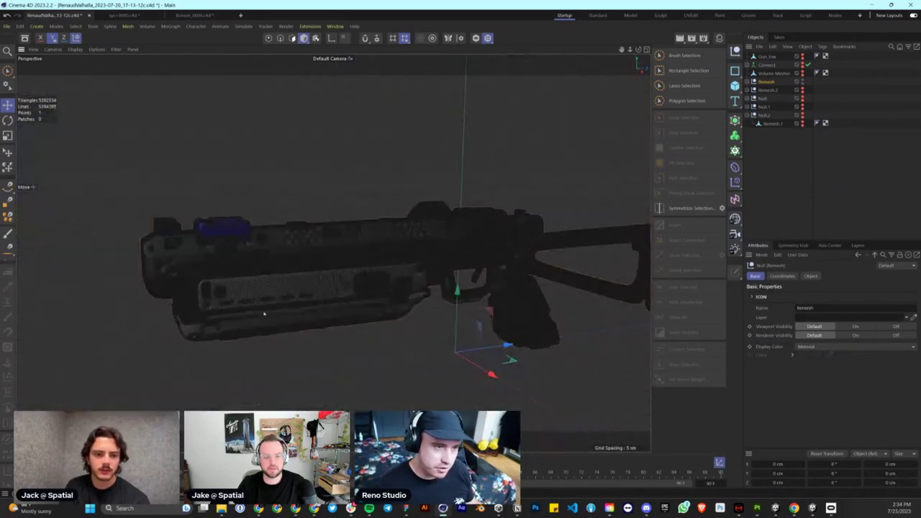
left_click_drag(365, 321, 669, 268, "alt")
left_click(735, 120)
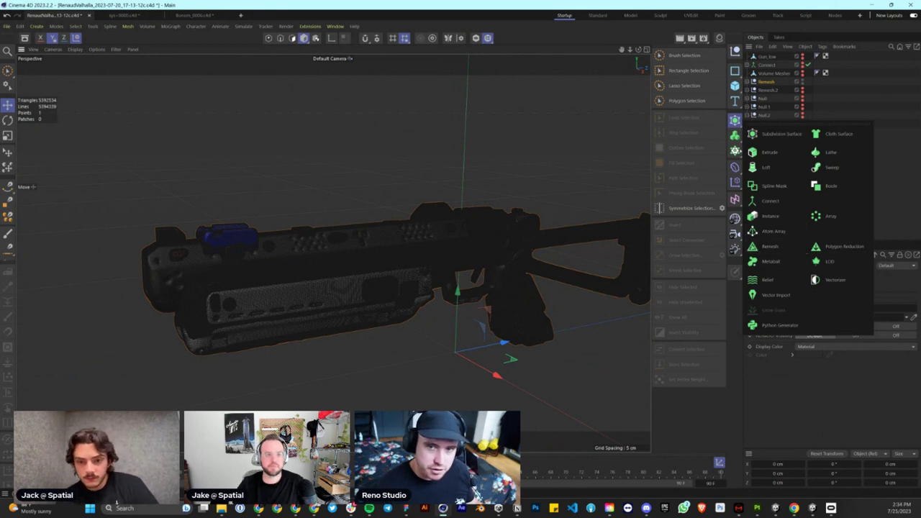
left_click(883, 86)
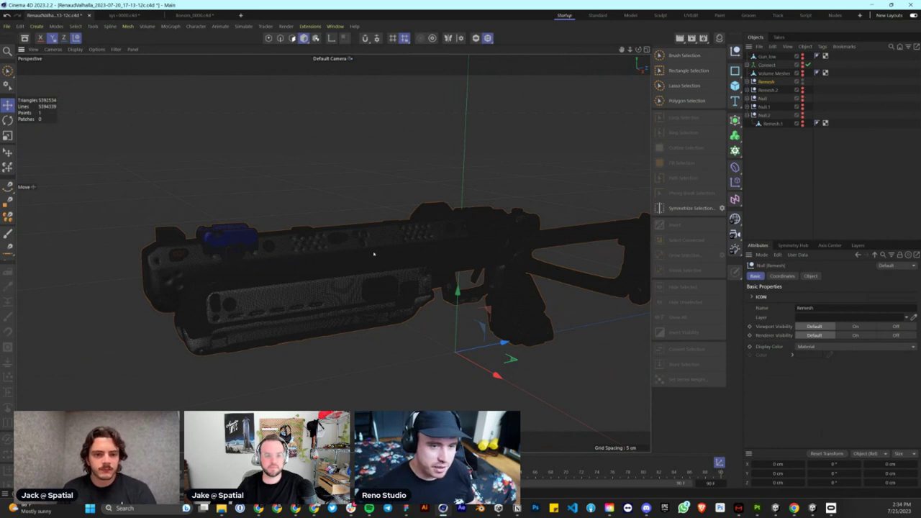
- Hide the Remesh gun, show Remesh.2 in its place, and examine its wireframe from several angles
double_click(802, 84, "alt")
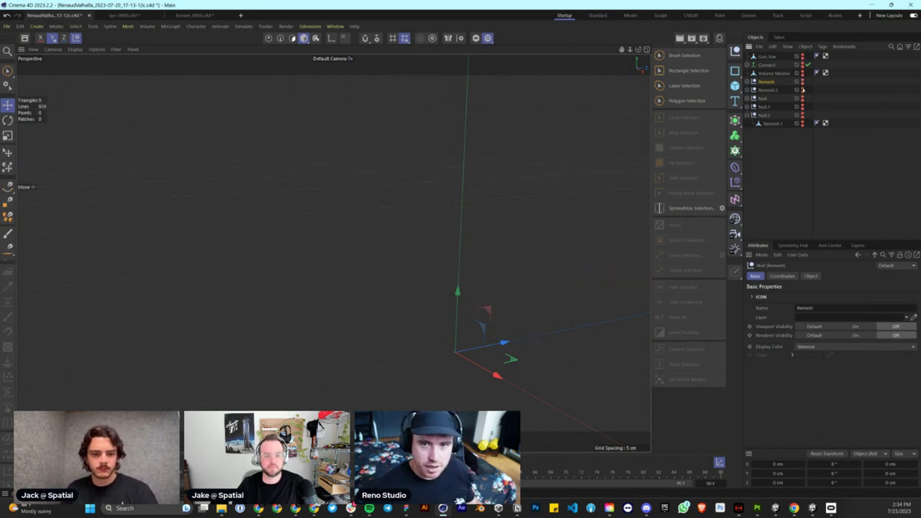
left_click(802, 90, "alt")
left_click(772, 91)
left_click_drag(349, 284, 378, 226, "alt")
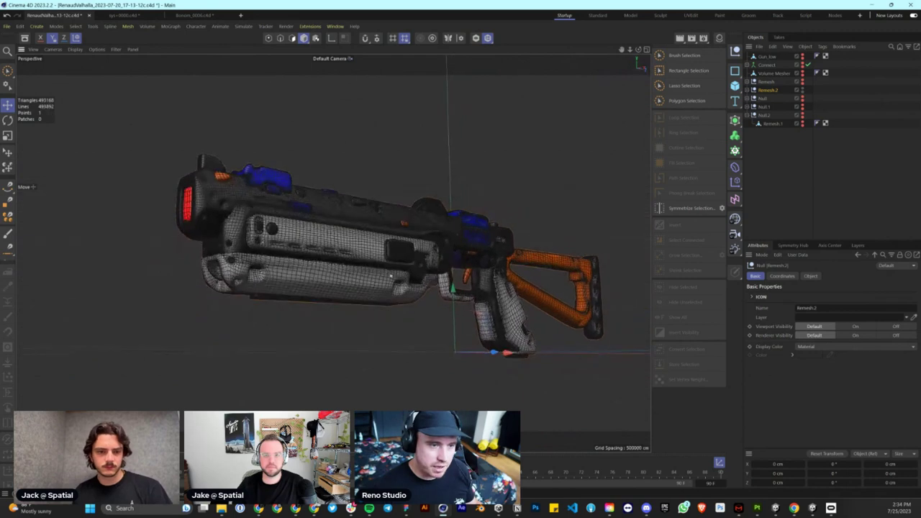
scroll(326, 278, "up", 4)
scroll(327, 276, "down", 2)
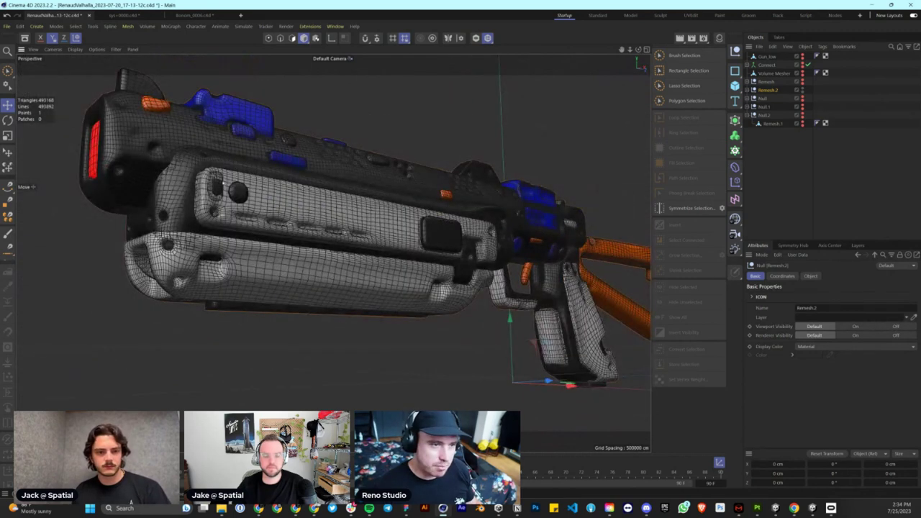
left_click_drag(475, 236, 483, 329, "alt")
left_click_drag(391, 223, 259, 312, "alt")
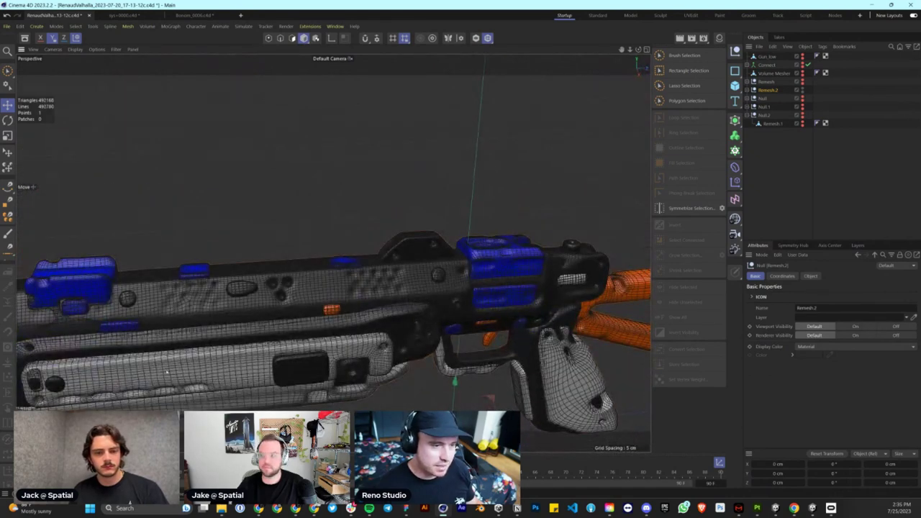
left_click_drag(259, 359, 350, 324, "alt")
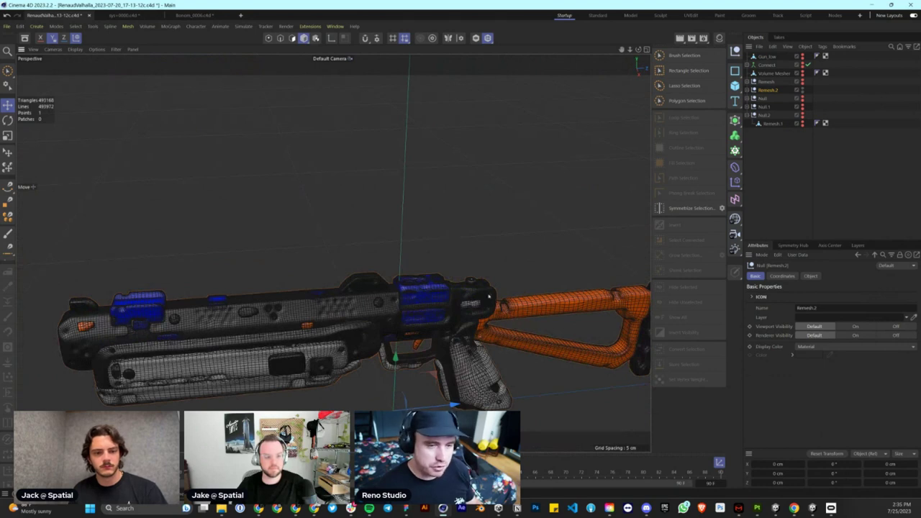
- Hide Remesh.2, make the low-poly Gun_low object visible instead, and select it for a full side view
left_click(802, 88)
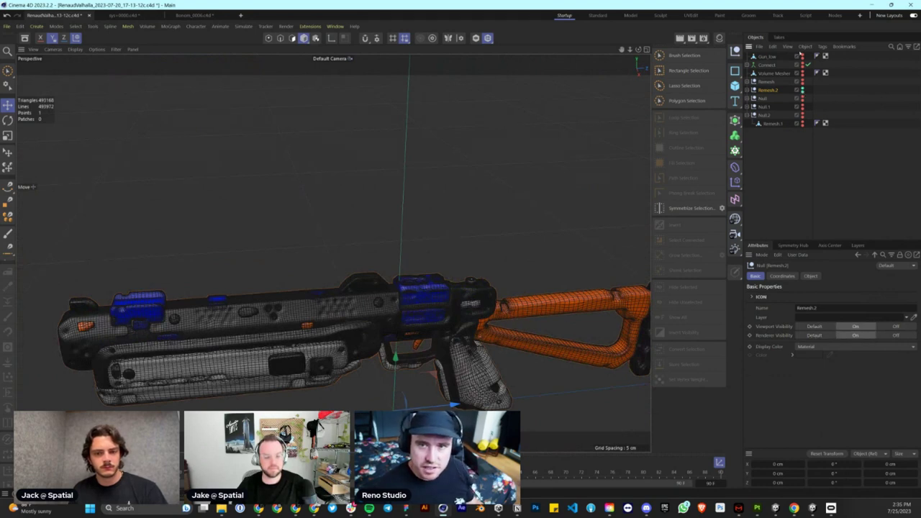
left_click(803, 88)
left_click(803, 56, "alt")
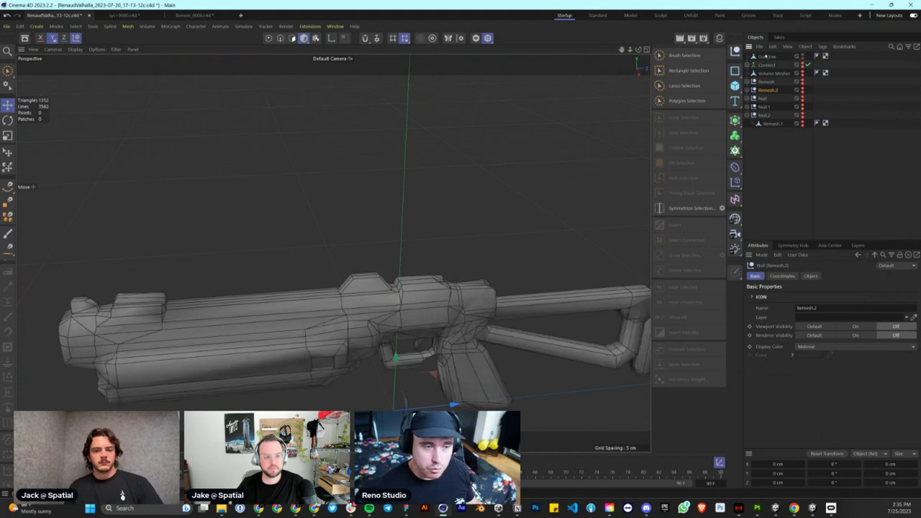
left_click(766, 56)
left_click_drag(484, 253, 568, 224, "alt")
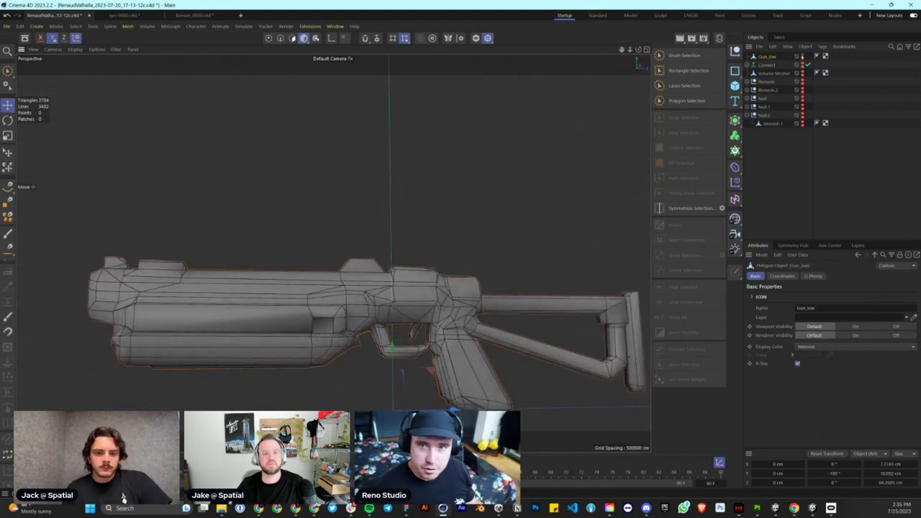
- Hide Gun_low and show the Remesh.2 gun in its place
left_click(803, 56, "alt")
left_click(803, 56, "alt")
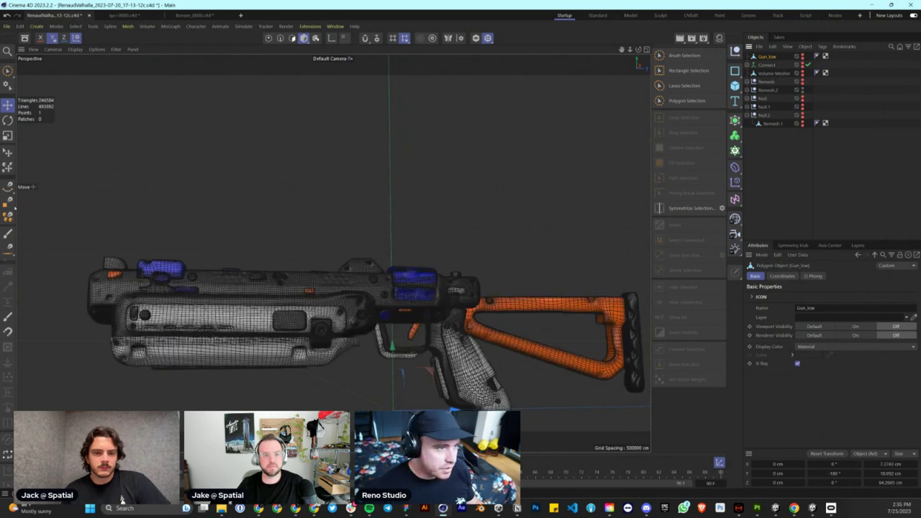
- Try drawing a four-point polygon with the Polygon Pen over the gun's light side panel
left_click(9, 203)
scroll(429, 301, "up", 5)
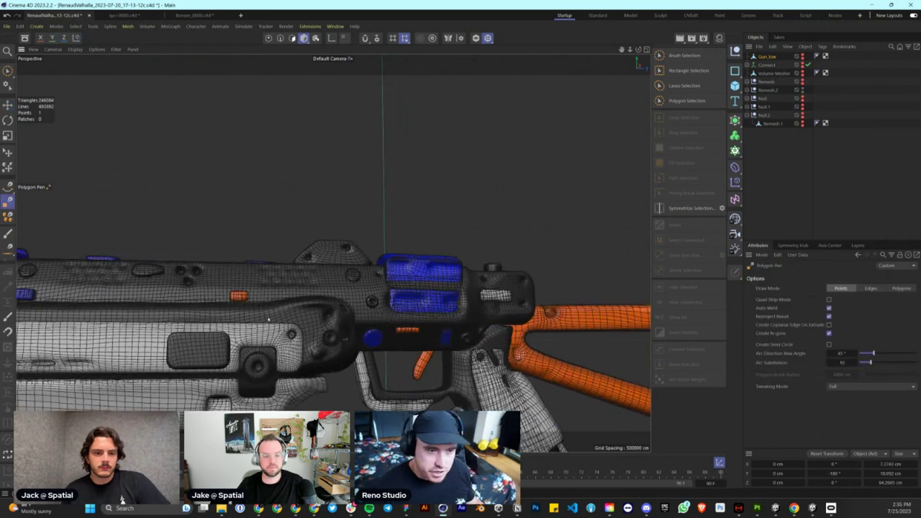
middle_click_drag(268, 319, 549, 213, "alt")
left_click(344, 208)
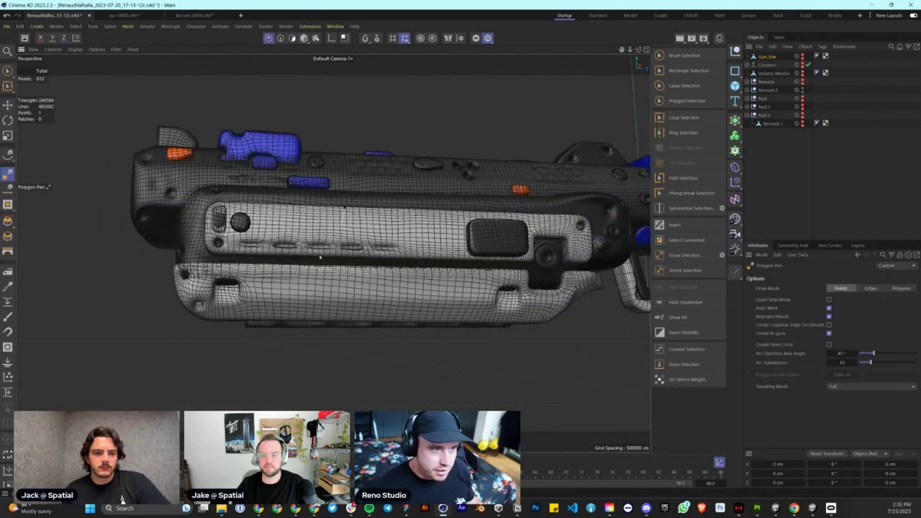
left_click(348, 259)
left_click(462, 260)
left_click(462, 212)
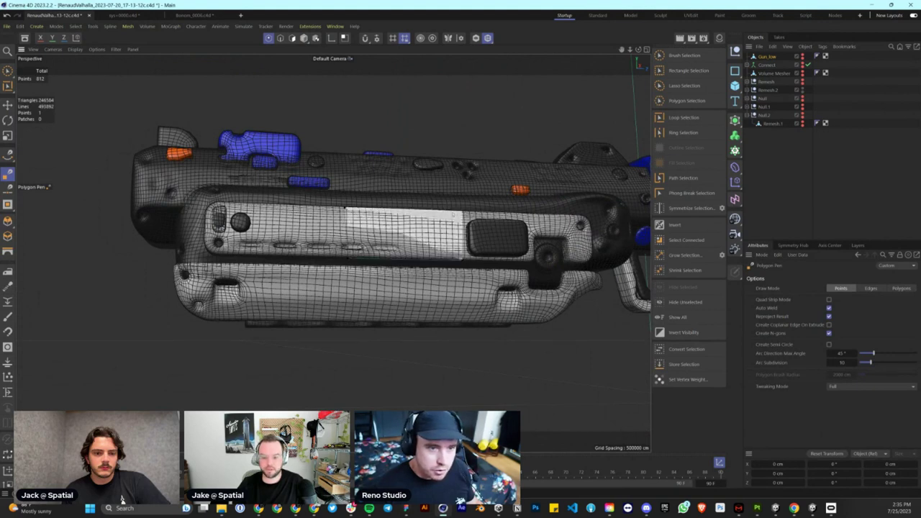
left_click(344, 209)
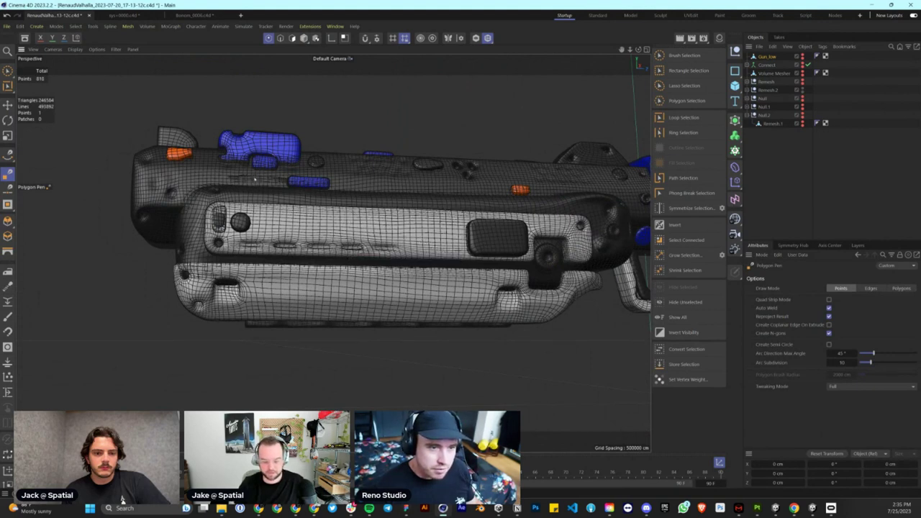
middle_click_drag(393, 196, 309, 281, "alt")
- Show Gun_low overlaid on Remesh.2, return to model mode, and view the overlapping meshes from several angles
left_click(770, 57)
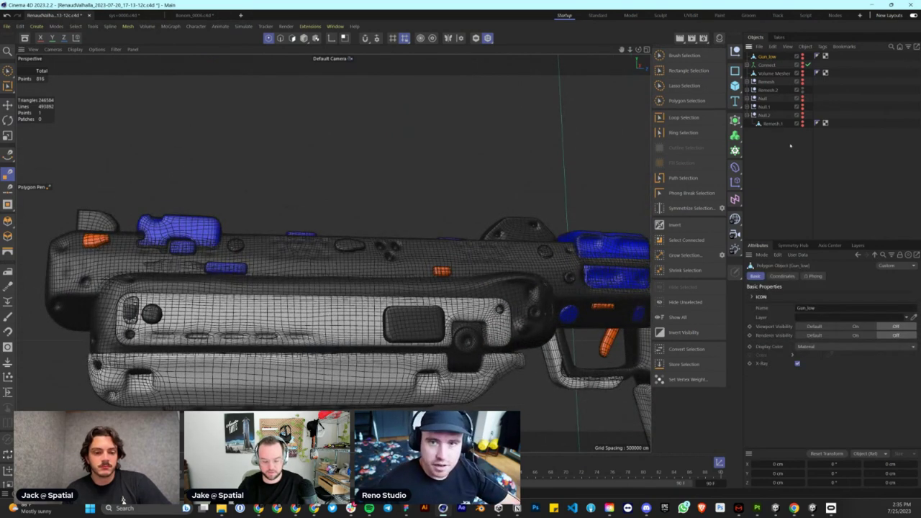
left_click(792, 170)
left_click(803, 56)
left_click(768, 57)
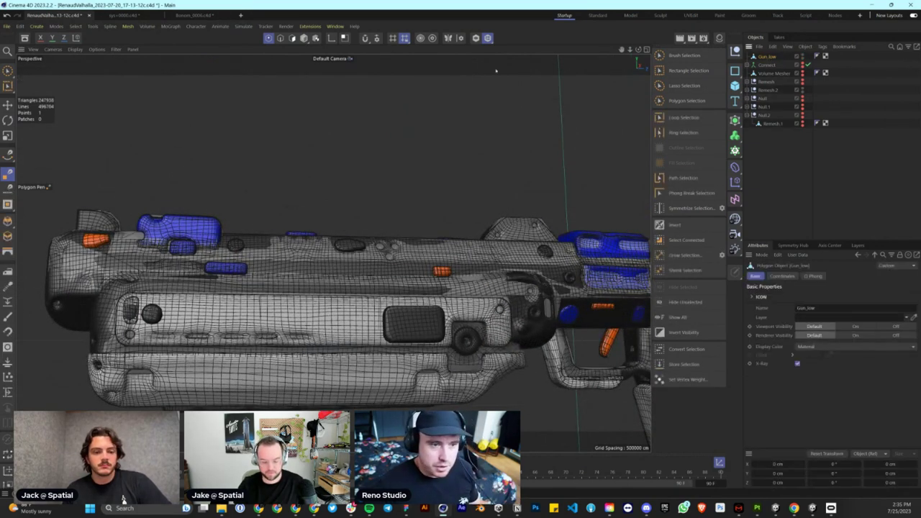
left_click(303, 38)
scroll(507, 282, "down", 6)
left_click_drag(506, 272, 270, 269, "alt")
left_click_drag(530, 344, 619, 242, "alt")
scroll(420, 304, "up", 8)
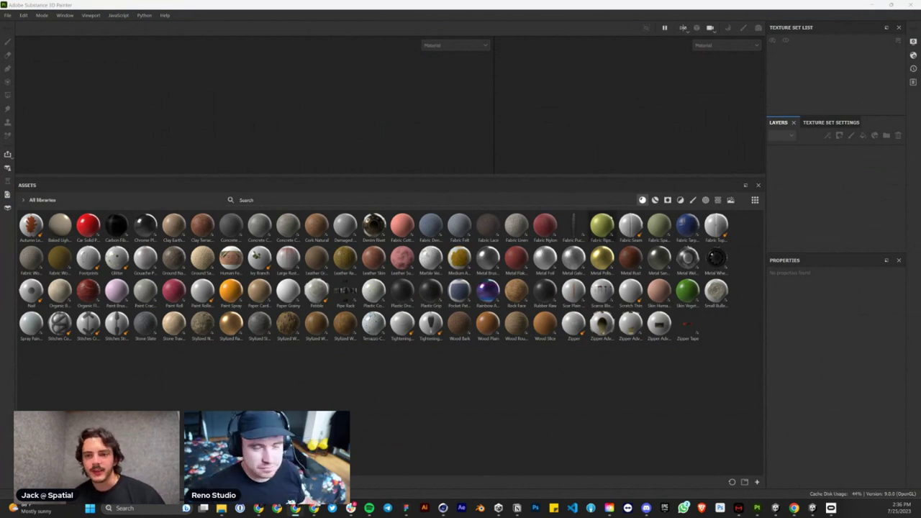
- In Substance 3D Painter, start a new project using the Unity HD Render Pipeline (Metallic Standard) template
left_click(8, 15)
left_click(22, 24)
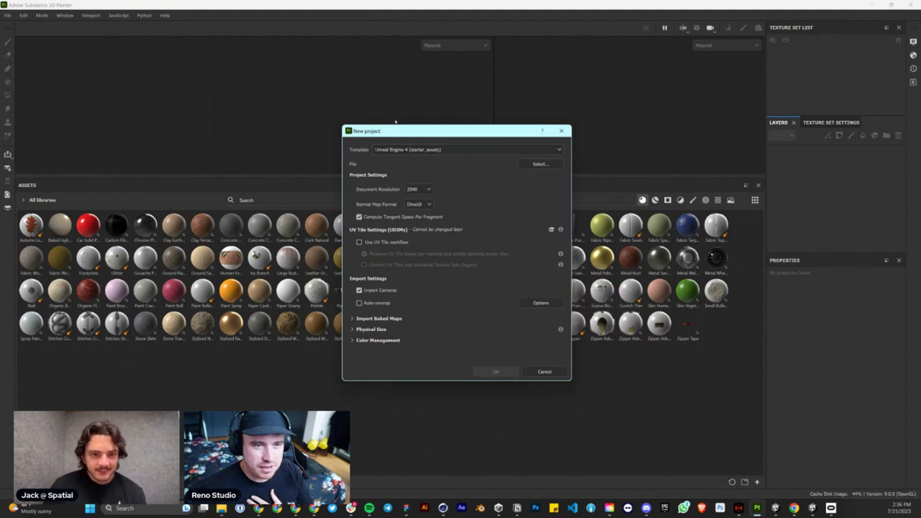
left_click(435, 148)
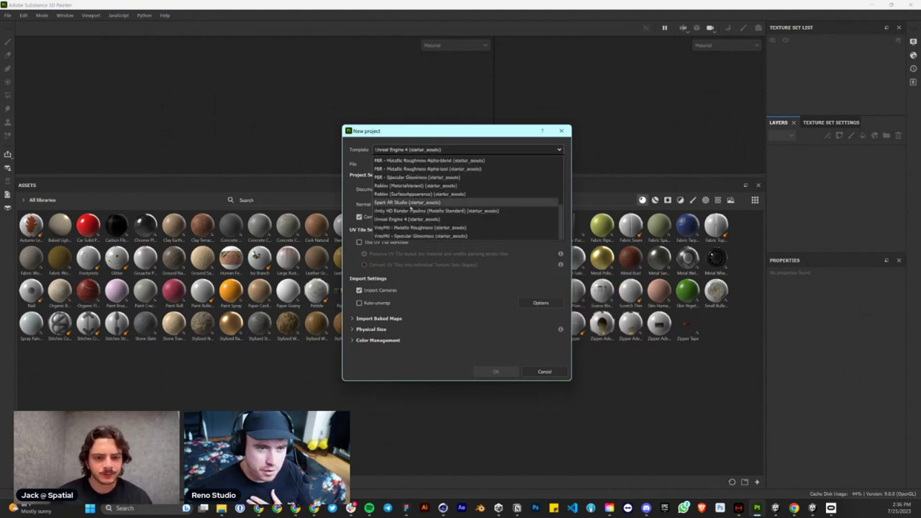
scroll(398, 219, "up", 6)
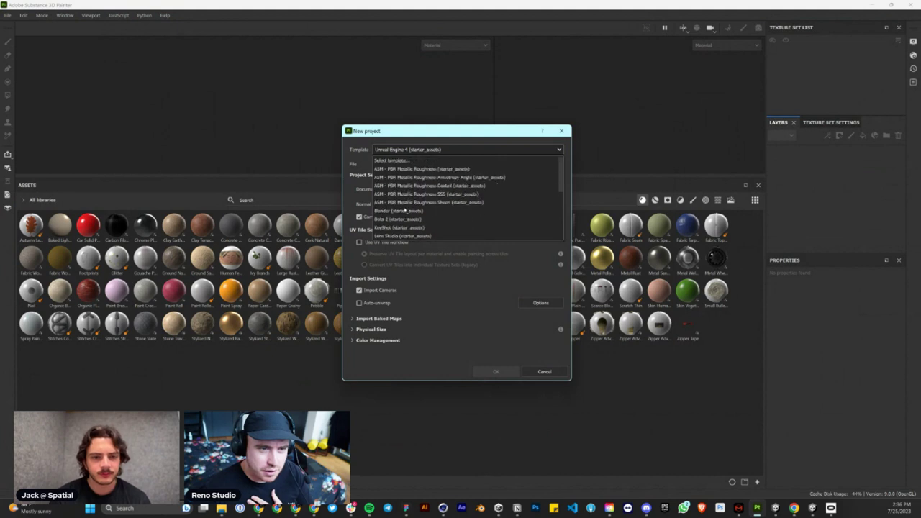
scroll(403, 187, "down", 6)
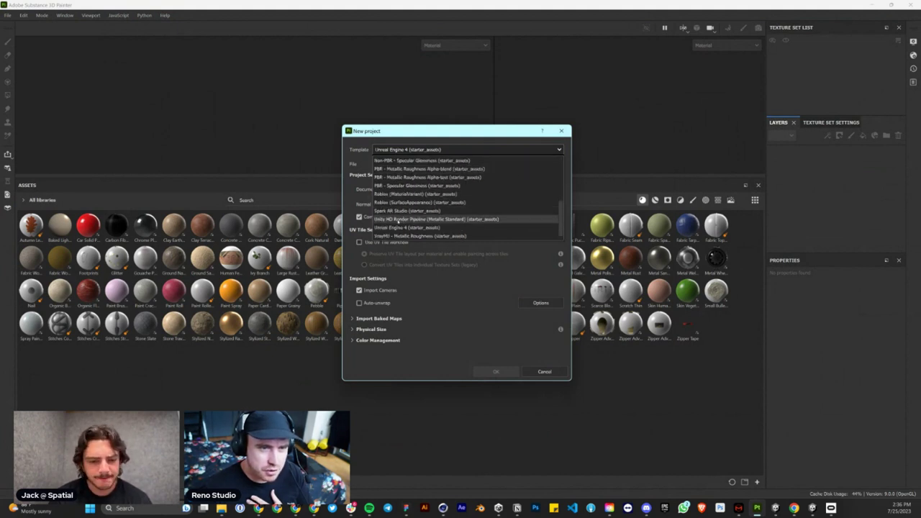
left_click(396, 219)
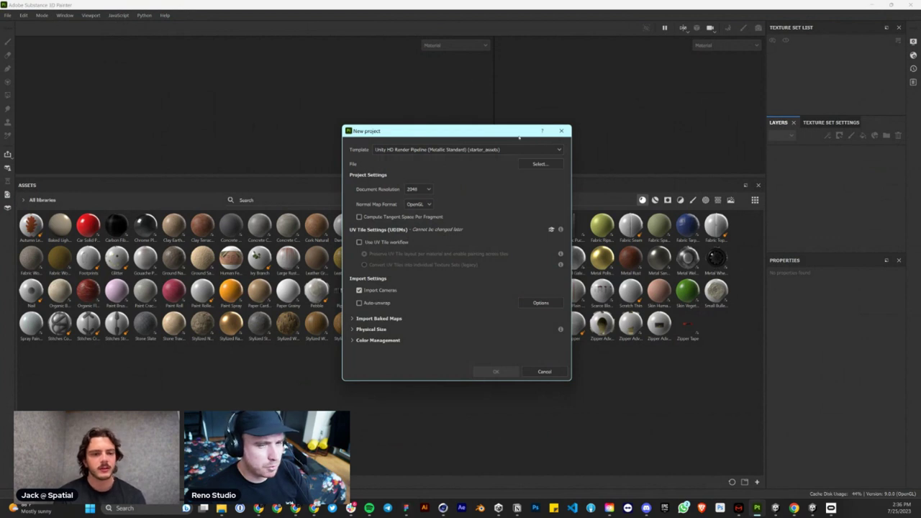
left_click_drag(438, 129, 458, 138)
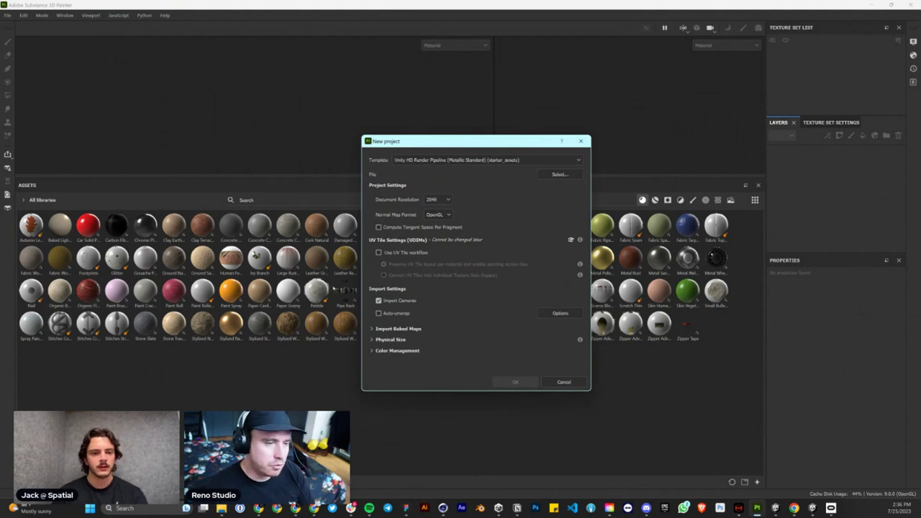
- Switch to Cinema 4D, isolate Gun_low with Viewport Solo, and examine its low-poly topology from several angles
left_click(443, 508)
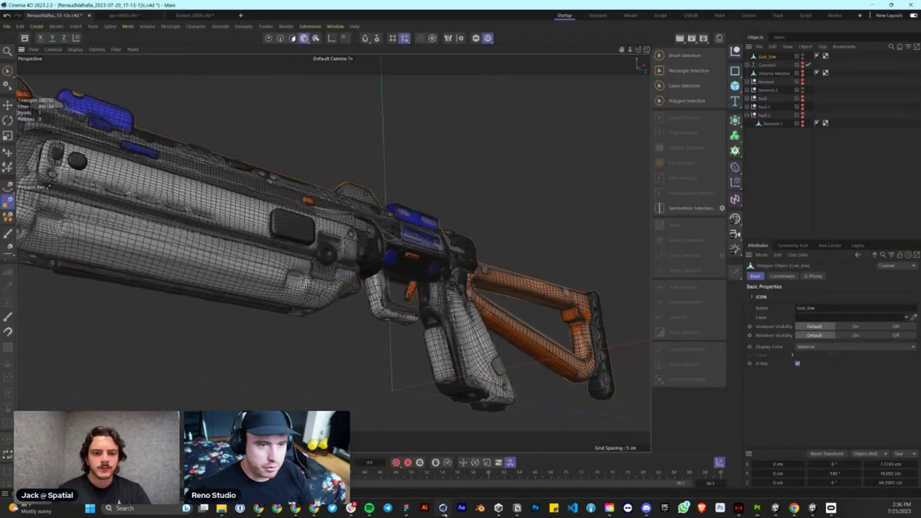
left_click(476, 39)
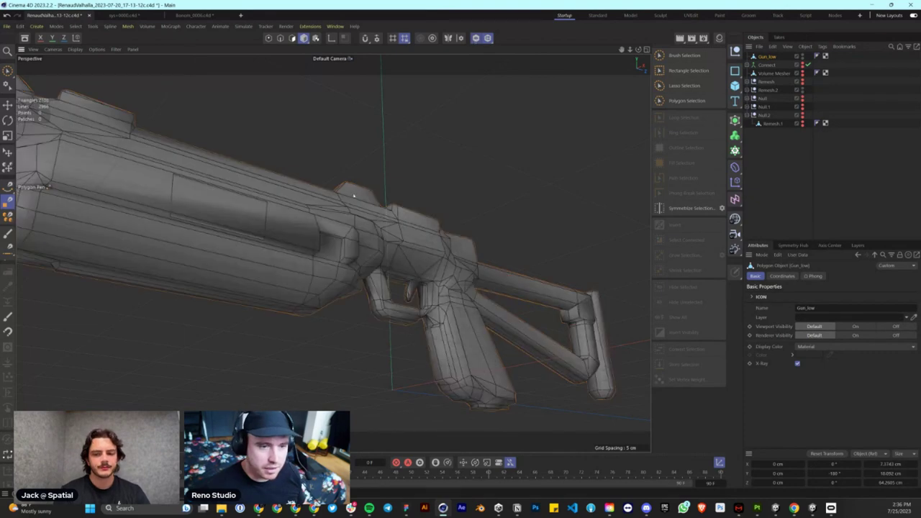
left_click_drag(410, 255, 691, 216, "alt")
right_click_drag(458, 253, 302, 287, "alt")
left_click_drag(302, 288, 479, 274, "alt")
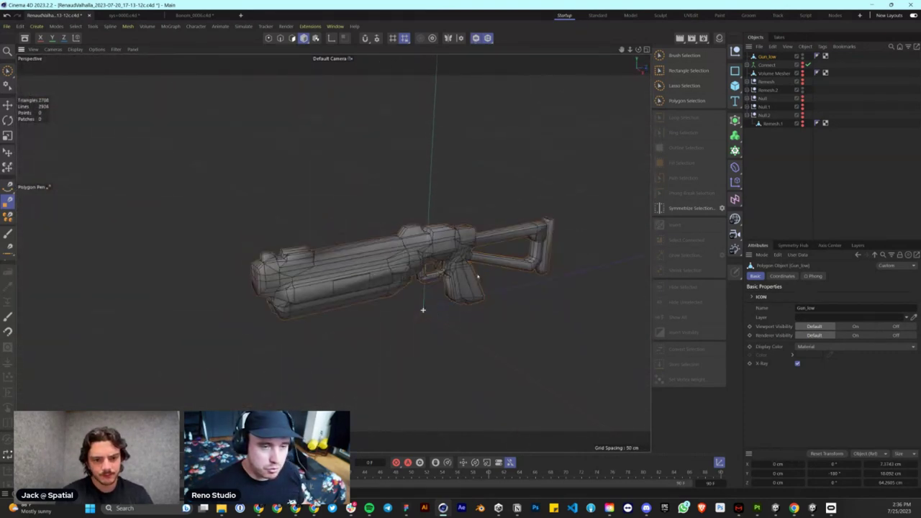
left_click_drag(345, 277, 523, 285, "alt")
left_click_drag(423, 309, 333, 253, "alt")
right_click_drag(368, 256, 439, 263, "alt")
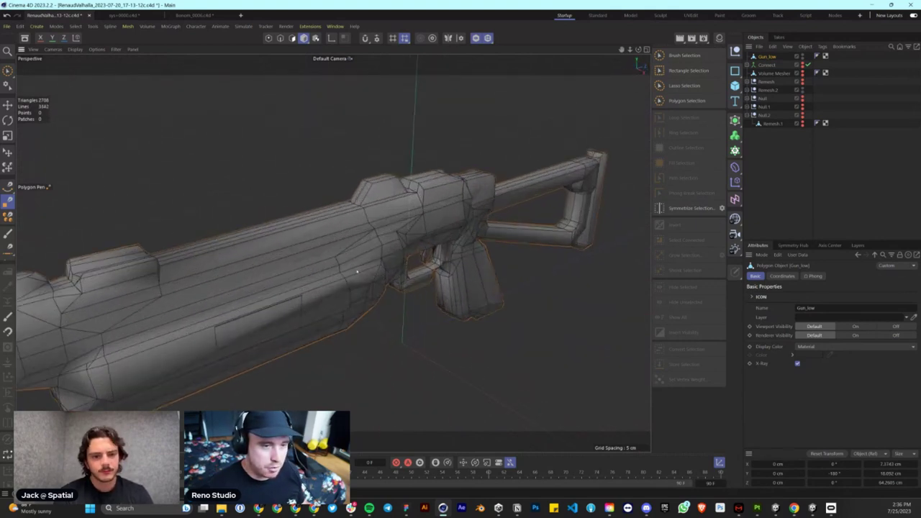
left_click_drag(401, 342, 518, 313, "alt")
left_click_drag(384, 236, 576, 236, "alt")
- Hide Gun_low and turn off Viewport Solo to bring back the detailed gun model
double_click(803, 58, "alt")
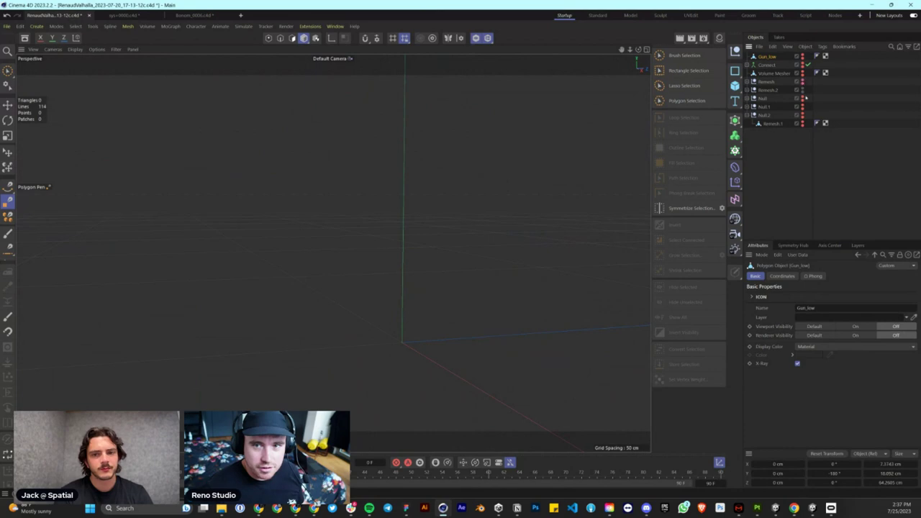
left_click(476, 39)
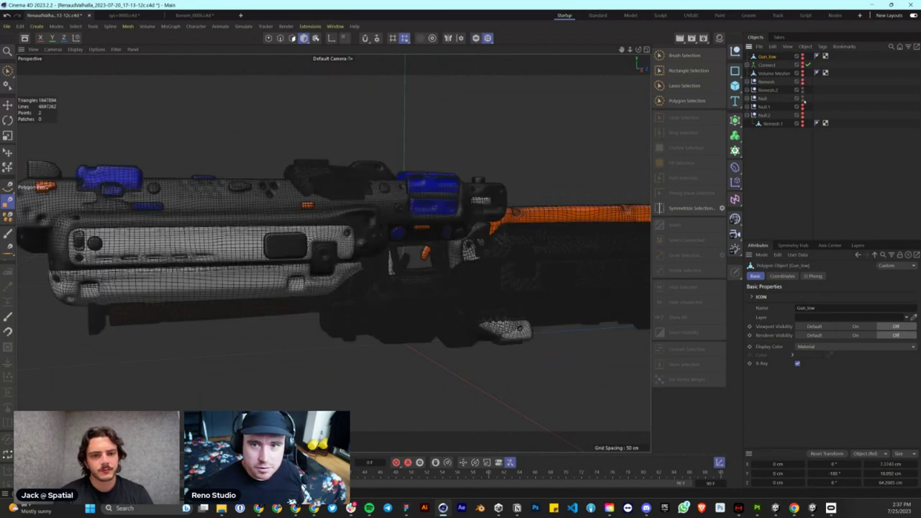
left_click_drag(284, 230, 417, 229, "alt")
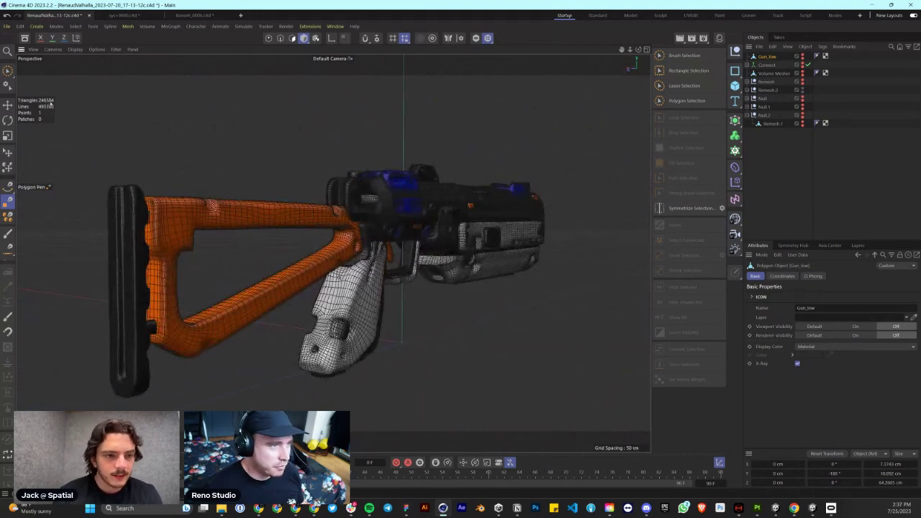
- Inspect the Remesh.2 gun's wireframe up close at the red muzzle, the orange stock and the side panels
left_click_drag(533, 195, 324, 241, "alt")
scroll(287, 207, "up", 10)
scroll(287, 207, "down", 5)
scroll(292, 209, "up", 3)
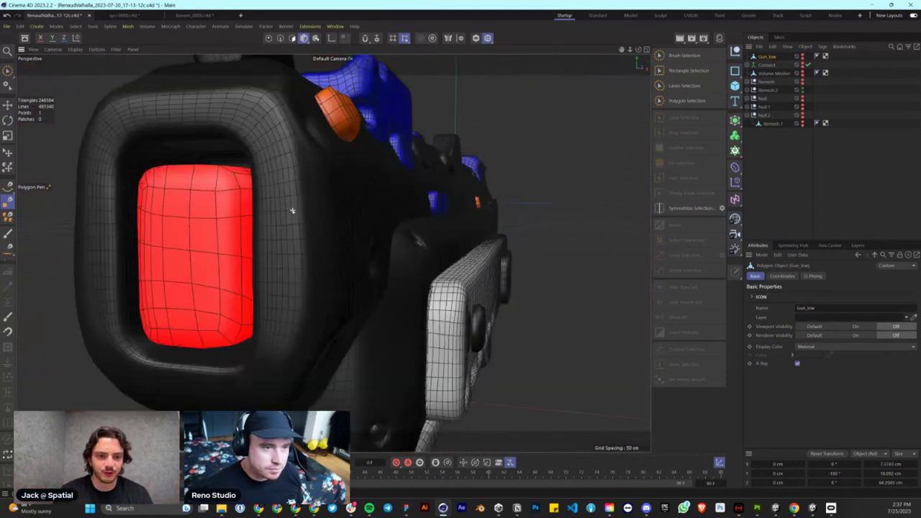
scroll(318, 178, "down", 5)
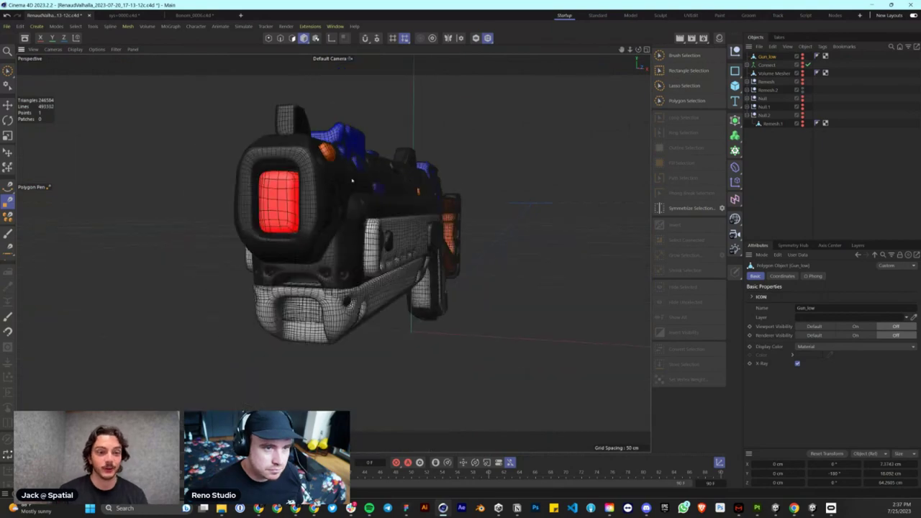
left_click_drag(331, 180, 368, 278, "alt")
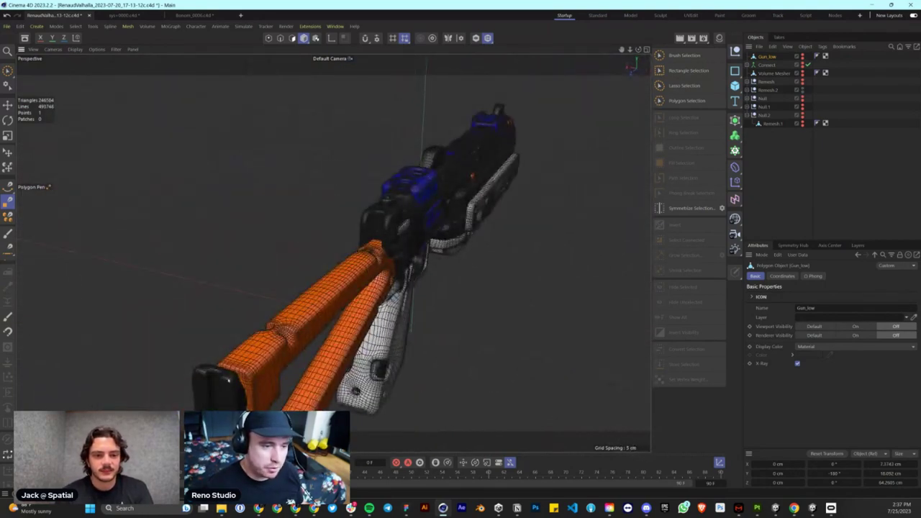
left_click_drag(299, 351, 188, 308, "alt")
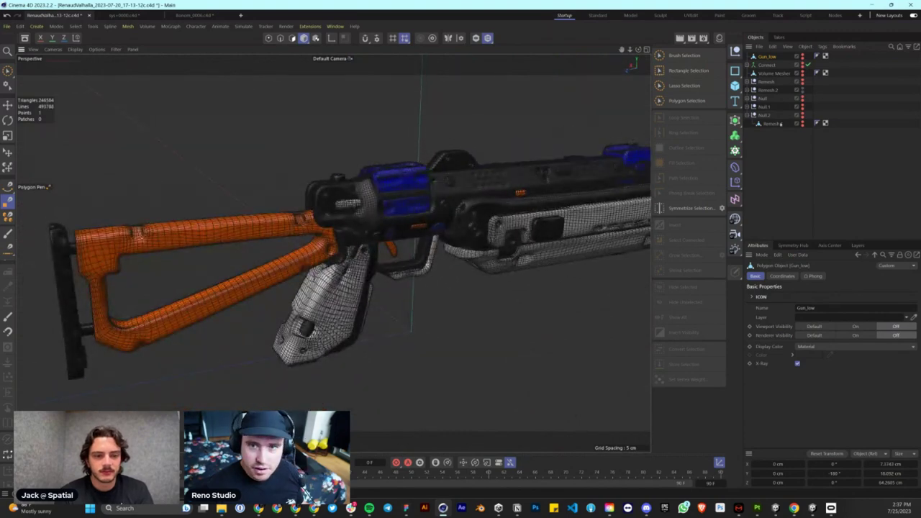
left_click_drag(515, 258, 314, 211, "alt")
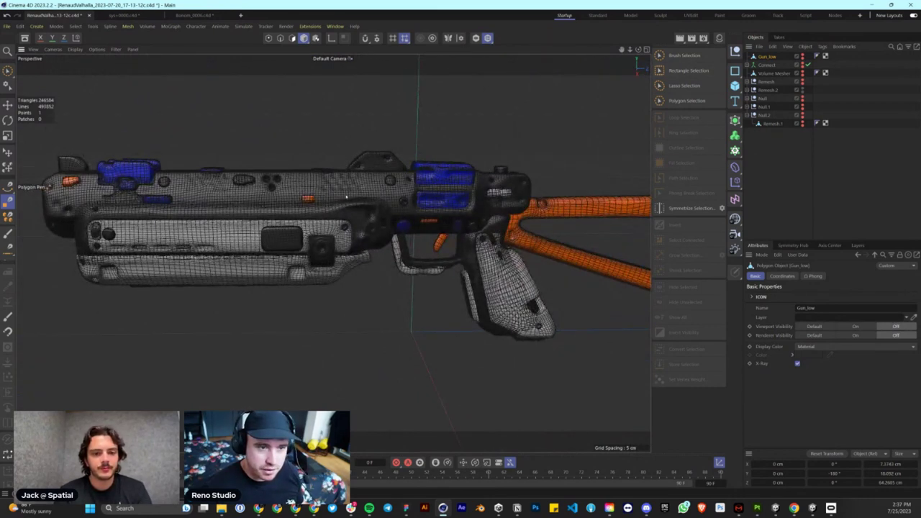
- Hide Remesh.2 and show Remesh to examine its wireframe up close along the front of the gun
left_click(802, 89)
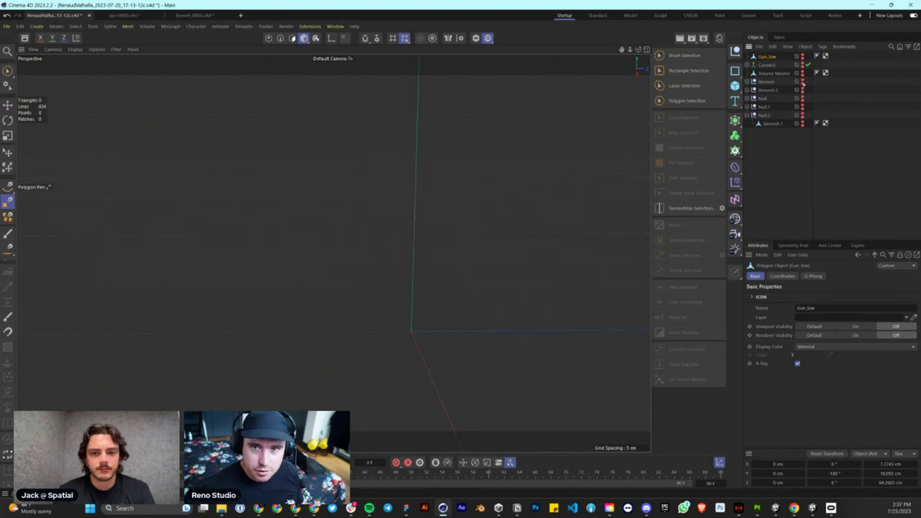
left_click(802, 81)
scroll(122, 202, "up", 8)
scroll(243, 169, "down", 1)
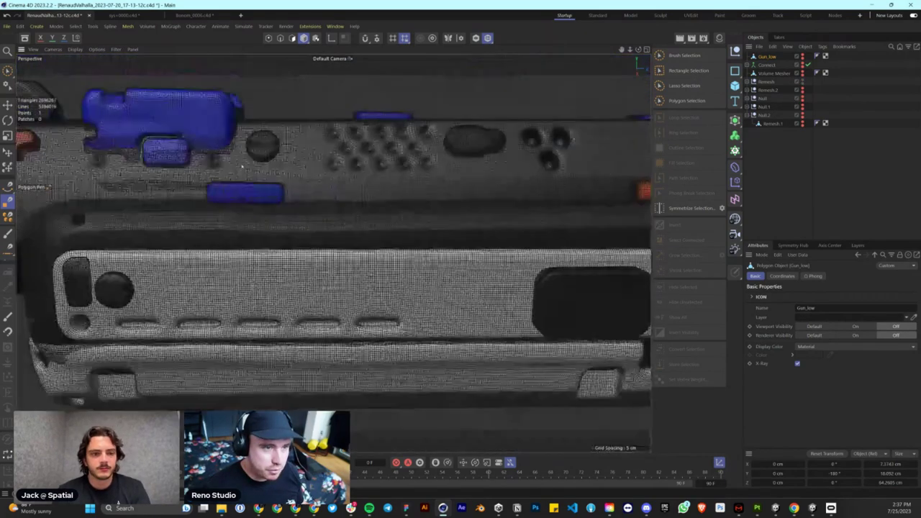
middle_click_drag(243, 168, 482, 229, "alt")
- Hide Remesh and bring back Remesh.2 to compare its wireframe along the barrel and grip
left_click(802, 81, "alt")
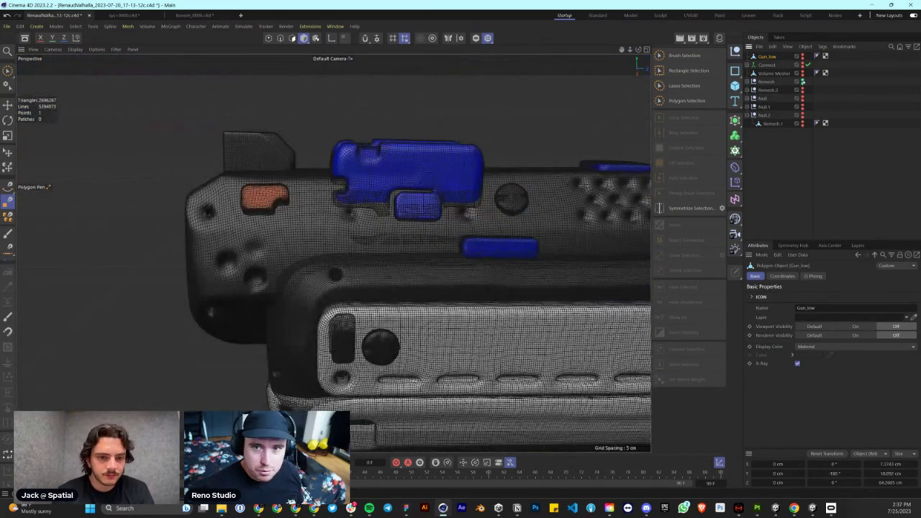
left_click(803, 82, "alt")
left_click(802, 90, "alt")
scroll(310, 109, "down", 2)
middle_click_drag(598, 221, 302, 186, "alt")
- Switch to Figma and view the finished gun render on the Guns page of the Spatianverse file
left_click(407, 508)
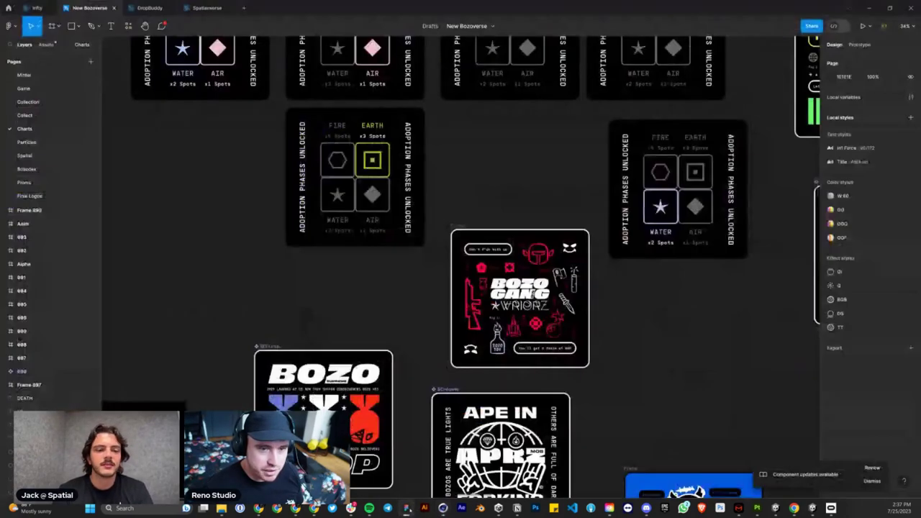
middle_click_drag(432, 277, 337, 64)
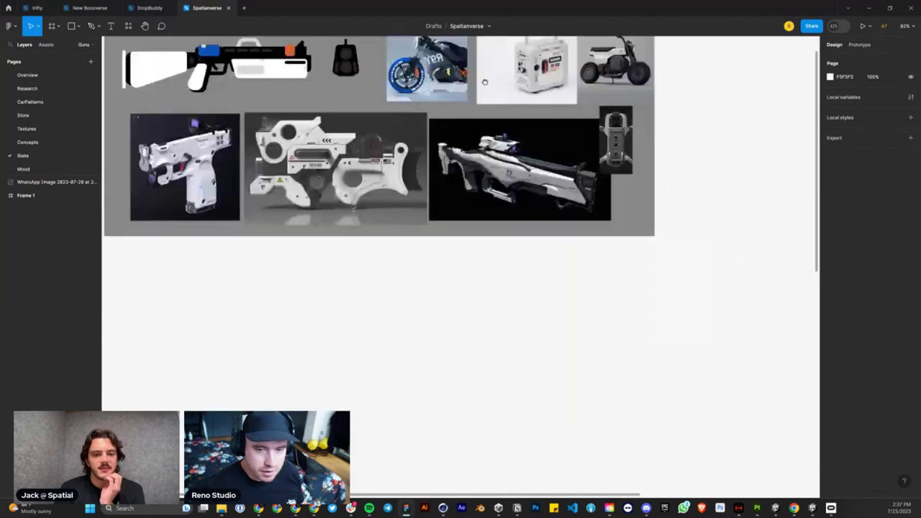
mouse_move(439, 370)
middle_mouse_down()
mouse_move(397, 140)
mouse_move(335, 102)
middle_mouse_up()
mouse_move(634, 287)
middle_mouse_down()
mouse_move(641, 208)
mouse_move(721, 126)
middle_mouse_up()
scroll(411, 271, "up", 5, "ctrl")
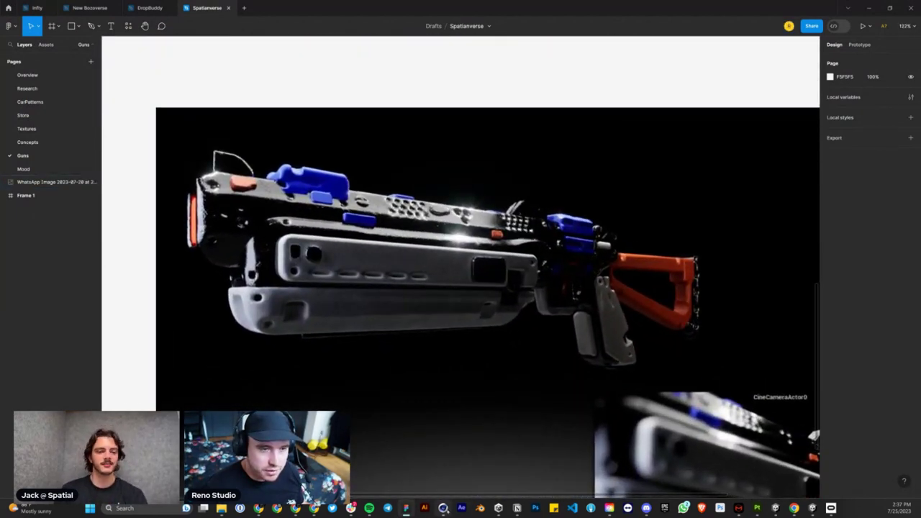
- Switch back to Cinema 4D and examine the Remesh.2 gun's wireframe up close and as a whole from several angles
left_click(444, 509)
left_click_drag(238, 249, 233, 220, "alt")
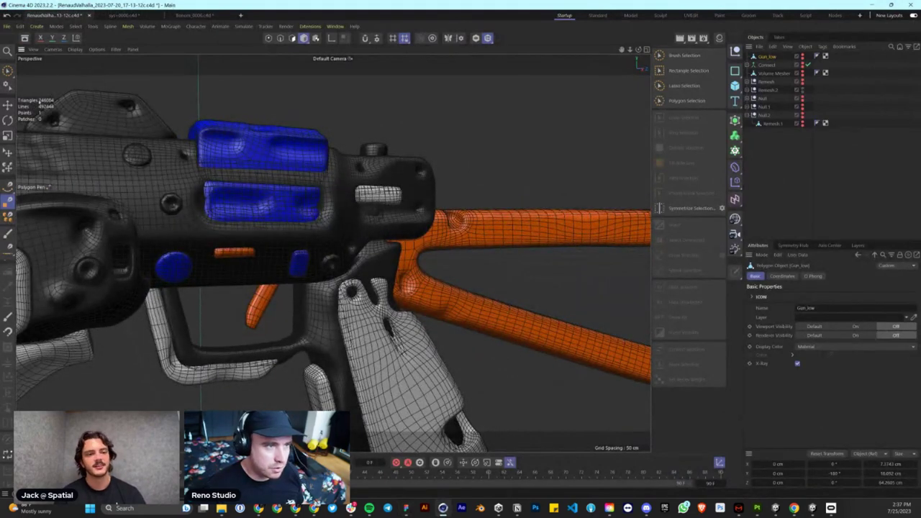
middle_click_drag(115, 159, 273, 177, "alt")
scroll(275, 176, "down", 5)
left_click_drag(278, 175, 296, 170, "alt")
left_click_drag(216, 237, 457, 248, "alt")
scroll(460, 253, "down", 4)
middle_click_drag(475, 267, 421, 269, "alt")
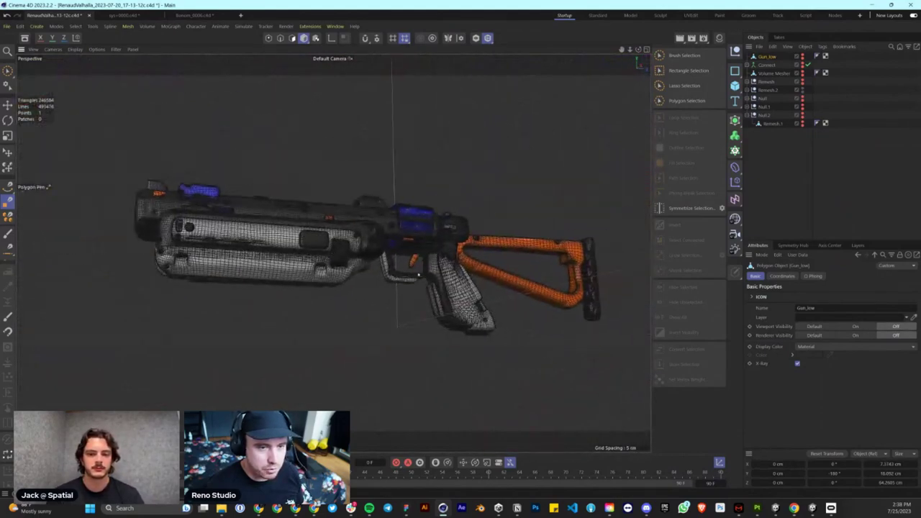
left_click_drag(424, 273, 493, 266, "alt")
left_click_drag(396, 334, 428, 222, "alt")
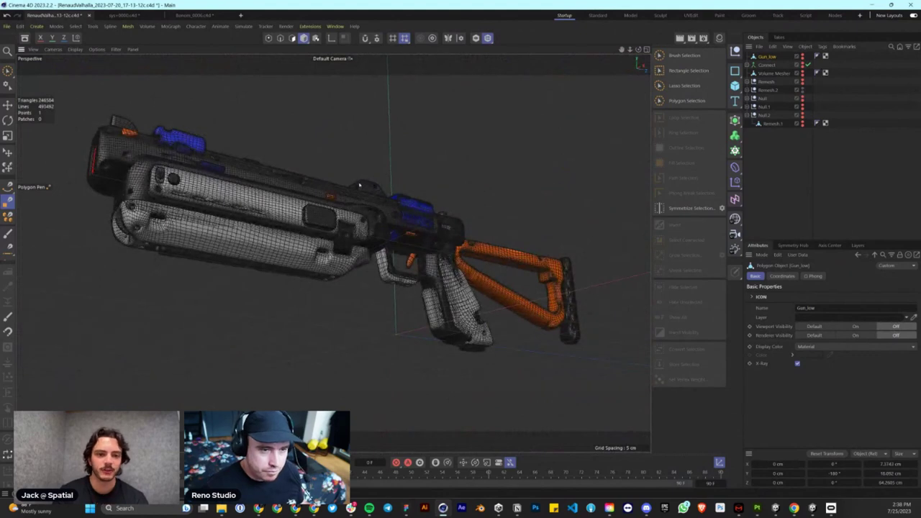
- Show Gun_low over the Remesh.2 gun and briefly isolate it with Viewport Solo to compare both meshes
left_click(798, 57)
left_click(802, 57)
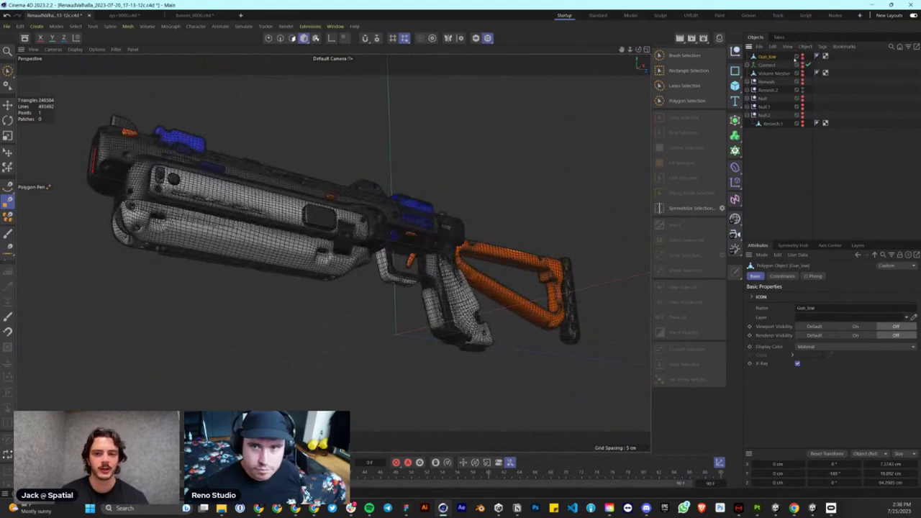
left_click(803, 57, "alt")
left_click_drag(209, 108, 313, 266, "alt")
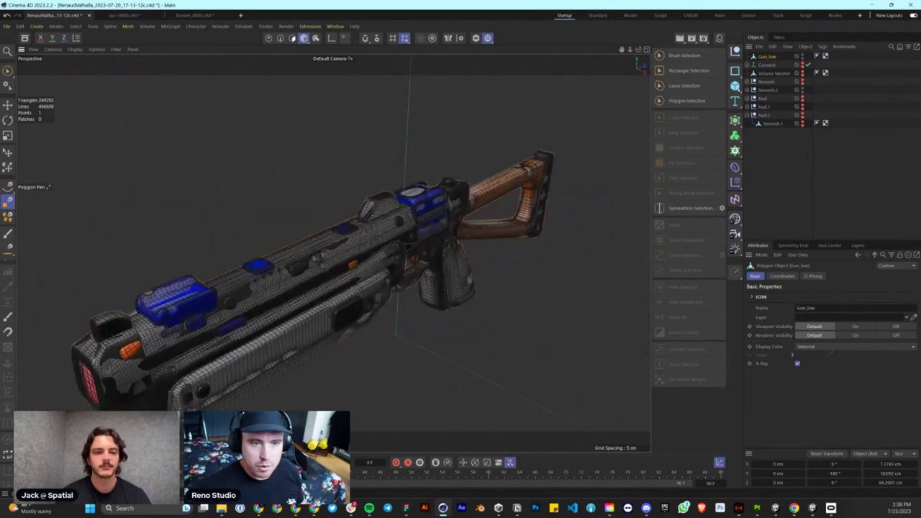
left_click(476, 38)
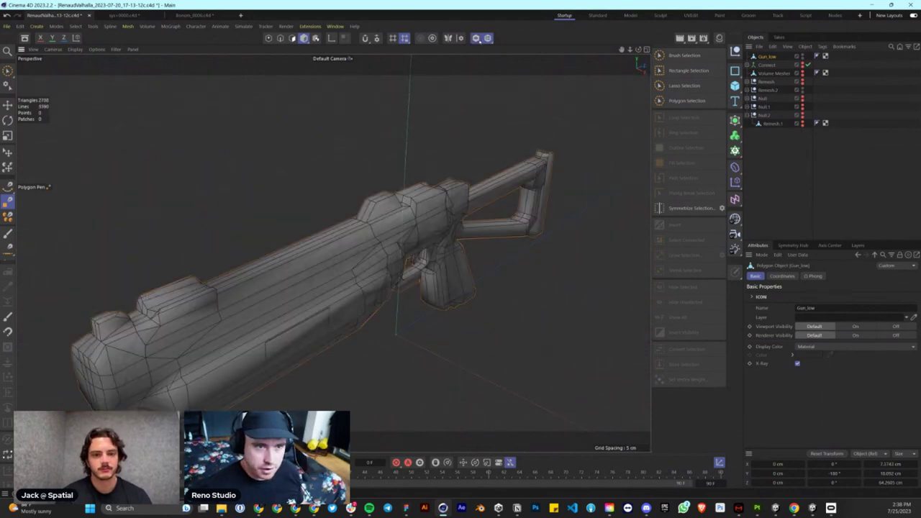
left_click(475, 38)
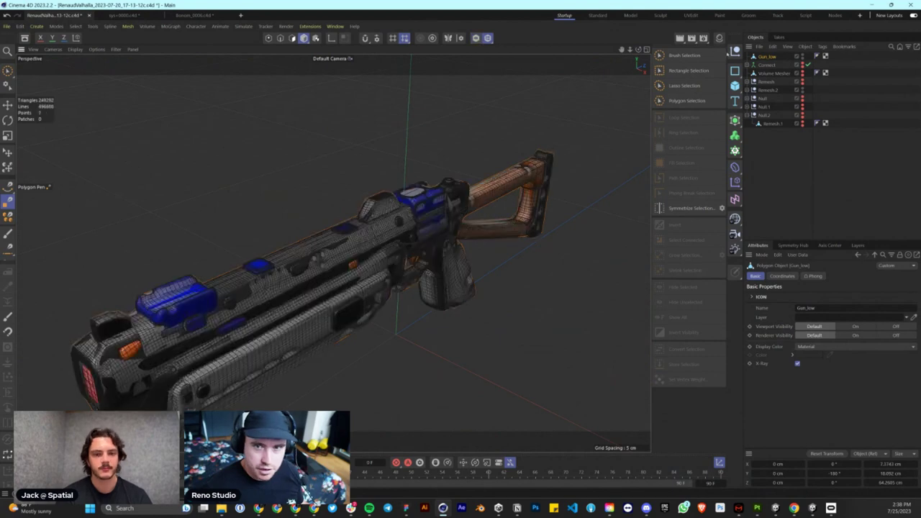
- Hide Gun_low, select Remesh.2 and inspect the wireframe of its side panels up close
double_click(802, 57, "alt")
left_click(769, 92)
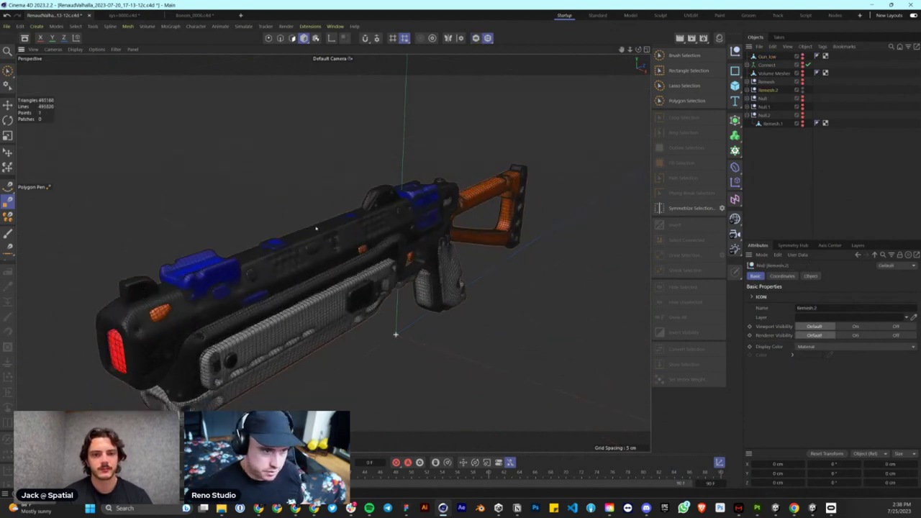
left_click_drag(316, 238, 388, 208, "alt")
right_click_drag(228, 300, 461, 259, "alt")
left_click_drag(619, 223, 564, 187, "alt")
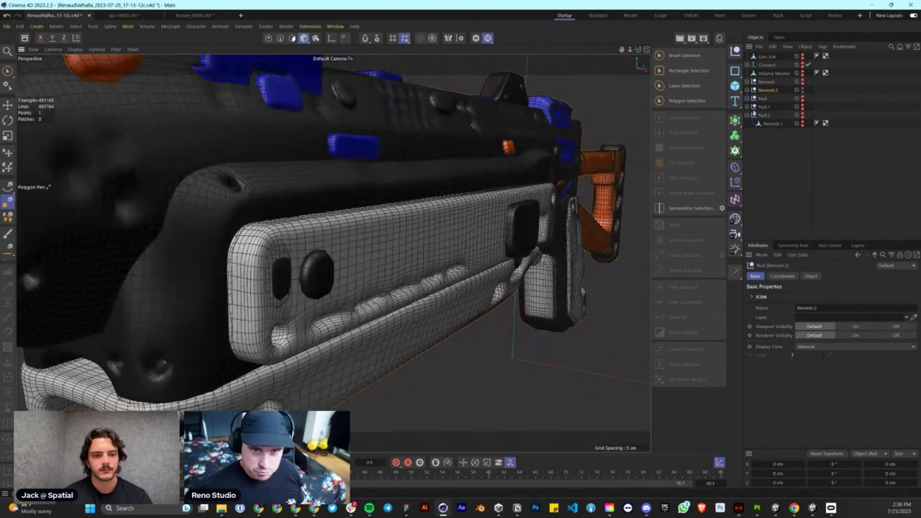
- Turn Remesh.2's visibility off and back on, and examine the whole gun from the front and side
left_click(797, 87)
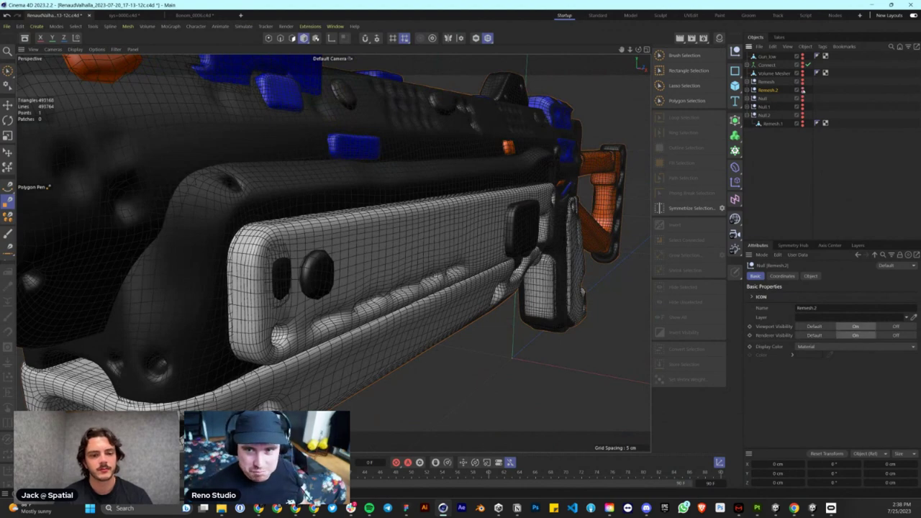
left_click(797, 88)
left_click(803, 82, "alt")
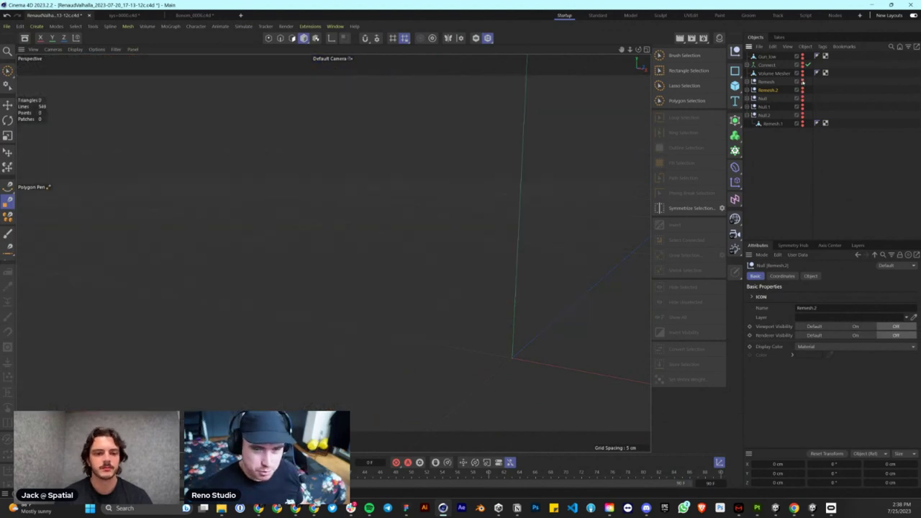
left_click(803, 90, "alt")
scroll(424, 228, "down", 4)
scroll(423, 228, "down", 5)
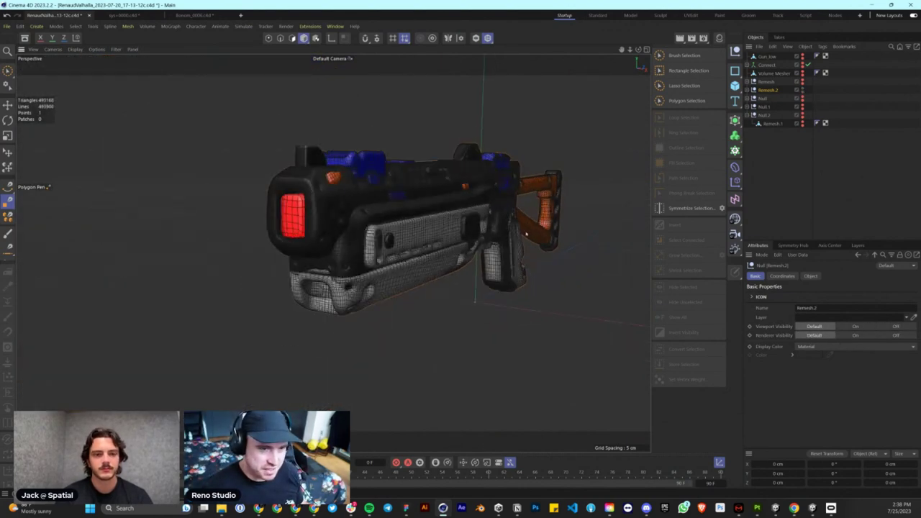
left_click_drag(424, 227, 369, 303, "alt")
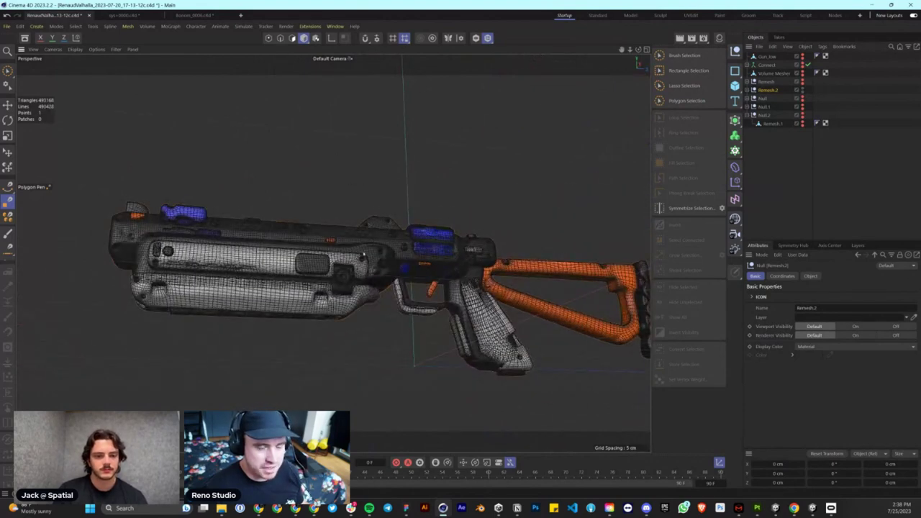
- Hide Remesh.2 and show Gun_low to judge the low-poly silhouette from a distance and from the opposite side
scroll(477, 292, "down", 10)
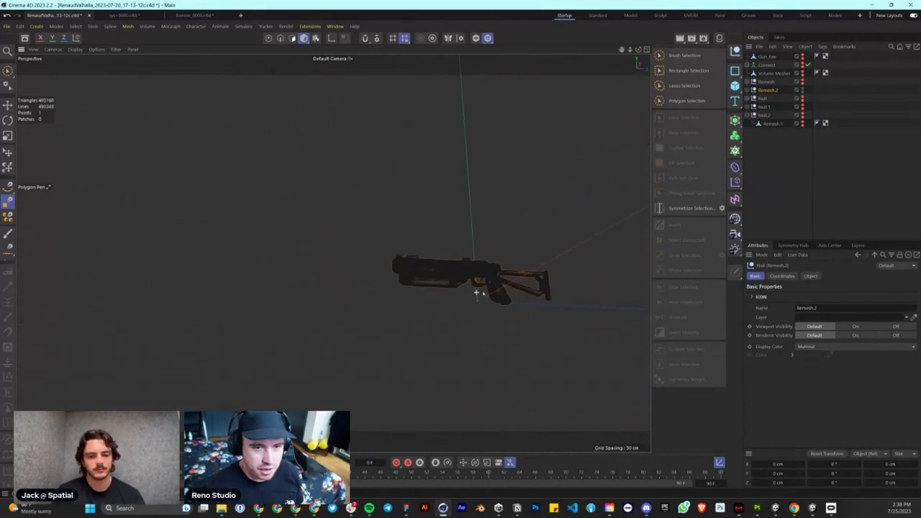
double_click(803, 89, "alt")
left_click(803, 56, "alt")
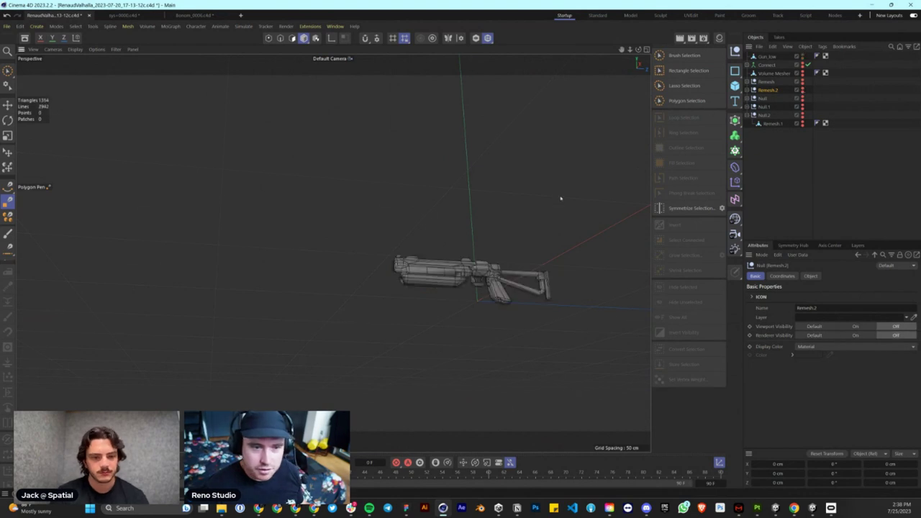
left_click_drag(561, 200, 494, 246, "alt")
scroll(327, 312, "down", 5)
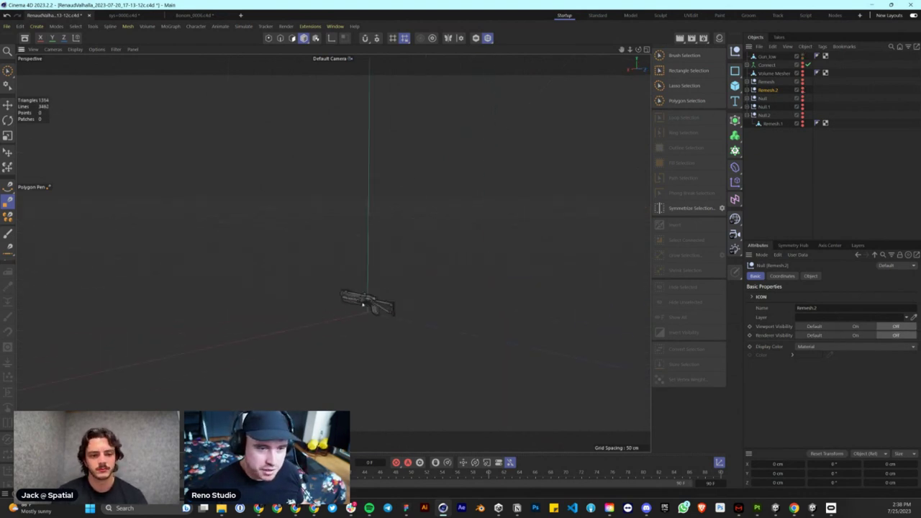
mouse_move(362, 305)
left_mouse_down("alt")
mouse_move(448, 302)
mouse_move(353, 312)
mouse_move(315, 331)
mouse_move(395, 324)
mouse_move(364, 309)
mouse_move(304, 321)
mouse_move(426, 312)
mouse_move(364, 309)
left_mouse_up("alt")
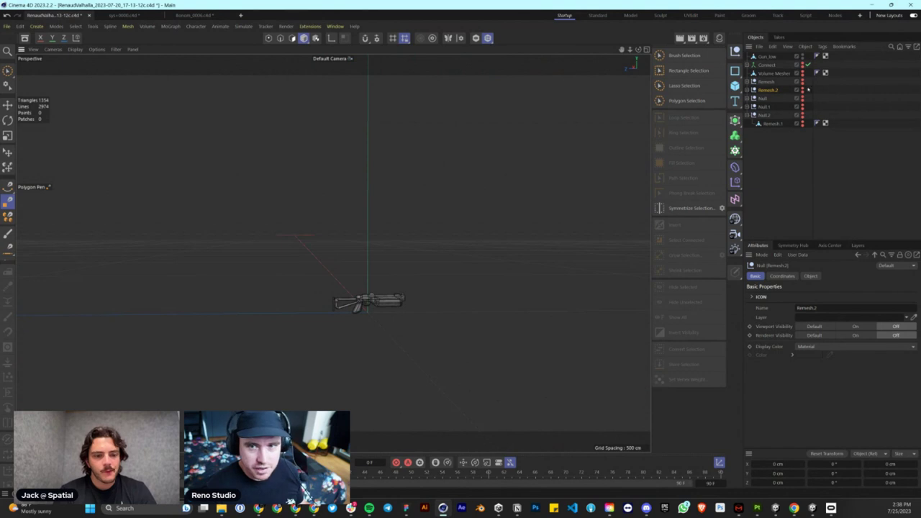
right_click_drag(362, 353, 363, 316, "alt")
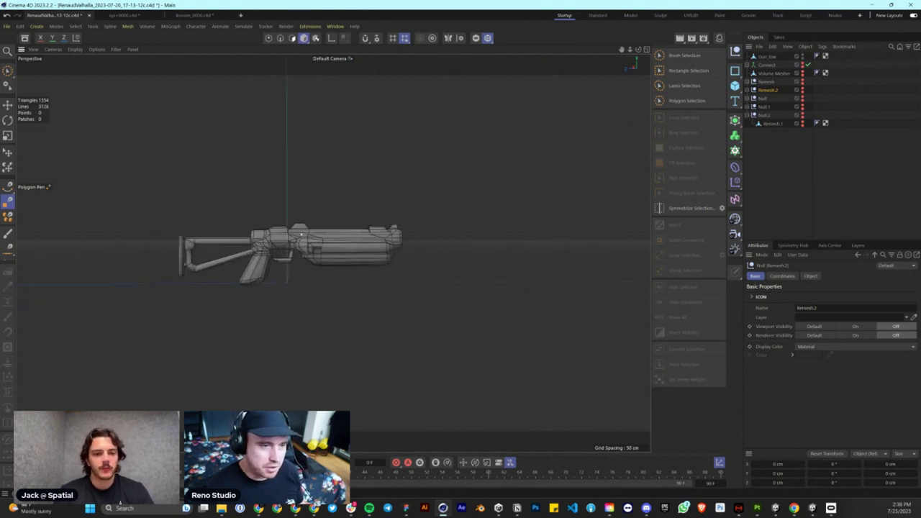
middle_click_drag(302, 235, 391, 256, "alt")
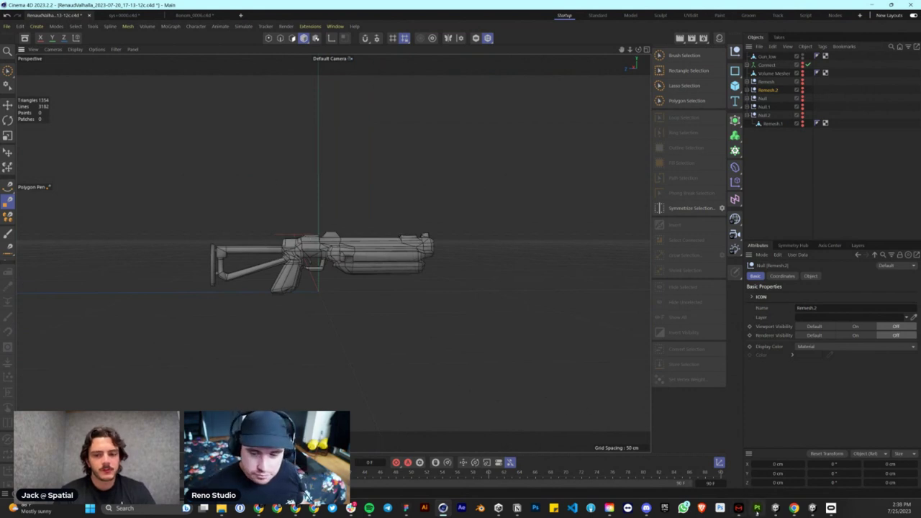
- Switch to Substance 3D Painter and browse for the new project's mesh file in the Dropbox > Spatial > Gaming folder
left_click(757, 508)
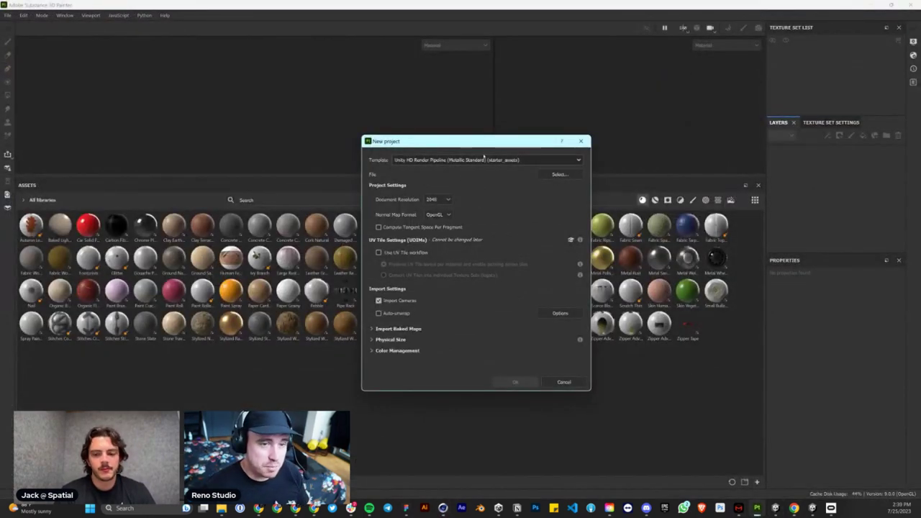
left_click(568, 173)
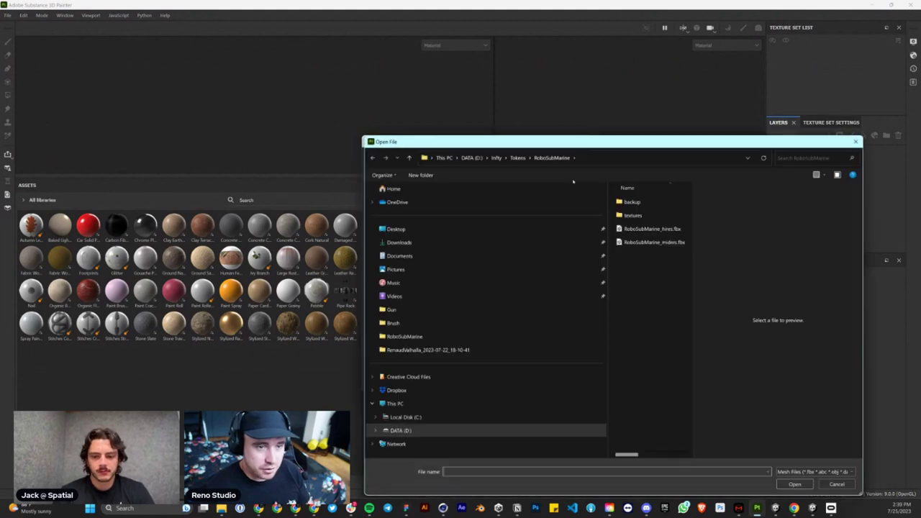
left_click_drag(579, 143, 264, 86)
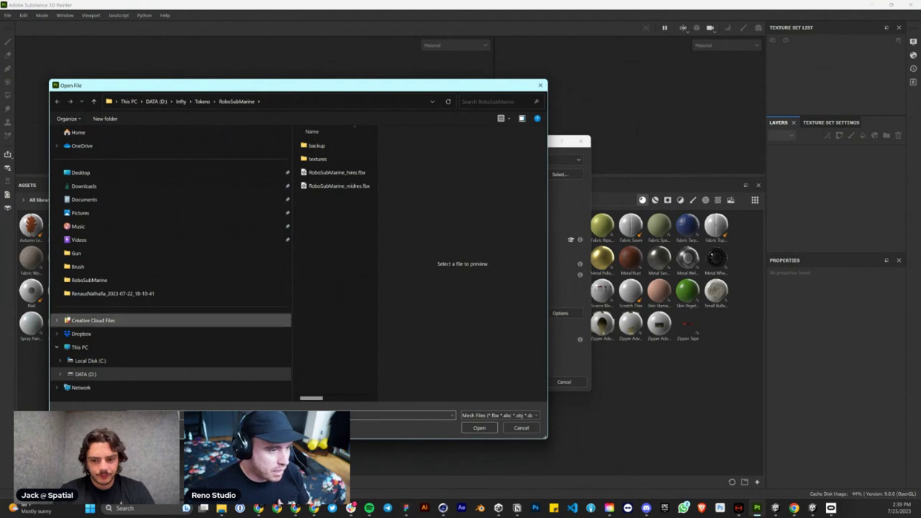
scroll(57, 334, "down", 10)
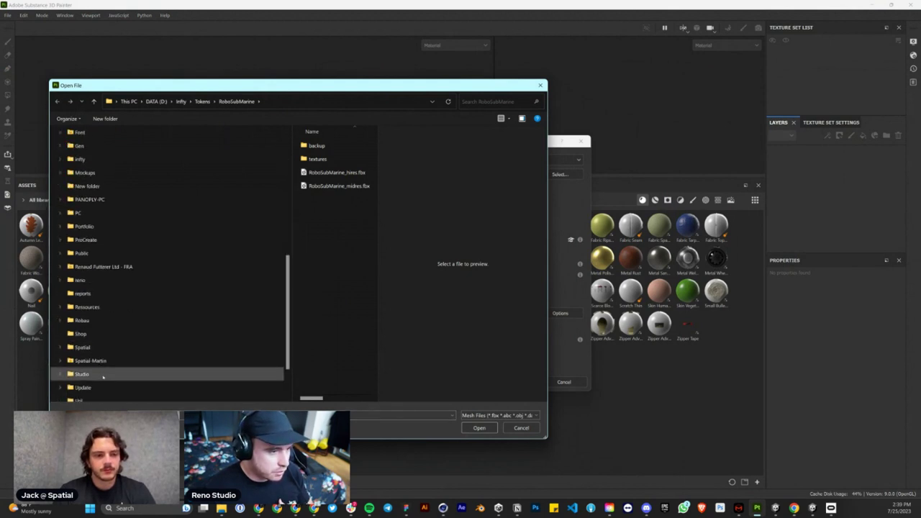
left_click(70, 347)
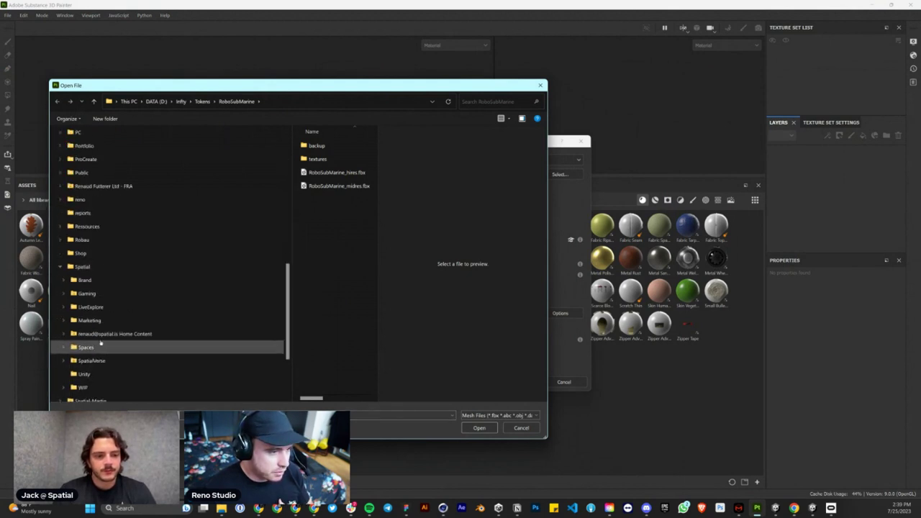
left_click(101, 293)
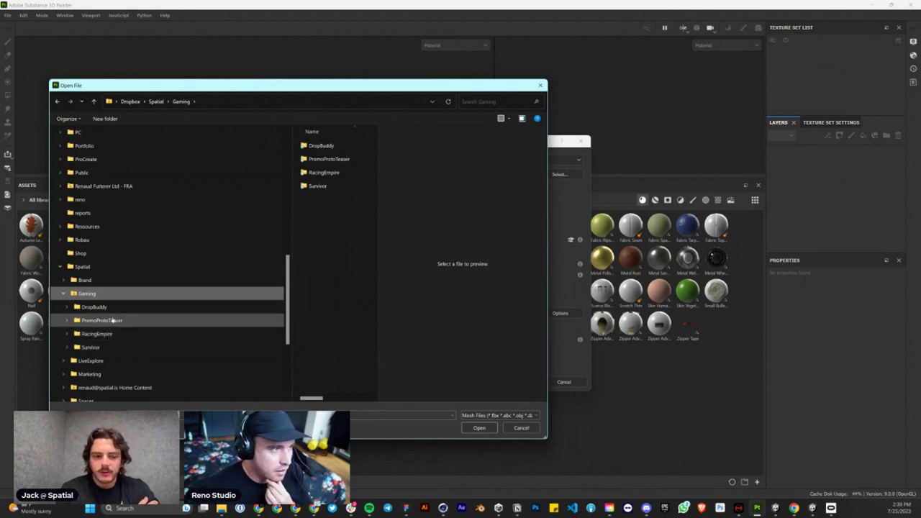
- Return to Cinema 4D, hide Gun_low, show Remesh.2 and expand the group to reveal its colour-separated parts
left_click(443, 508)
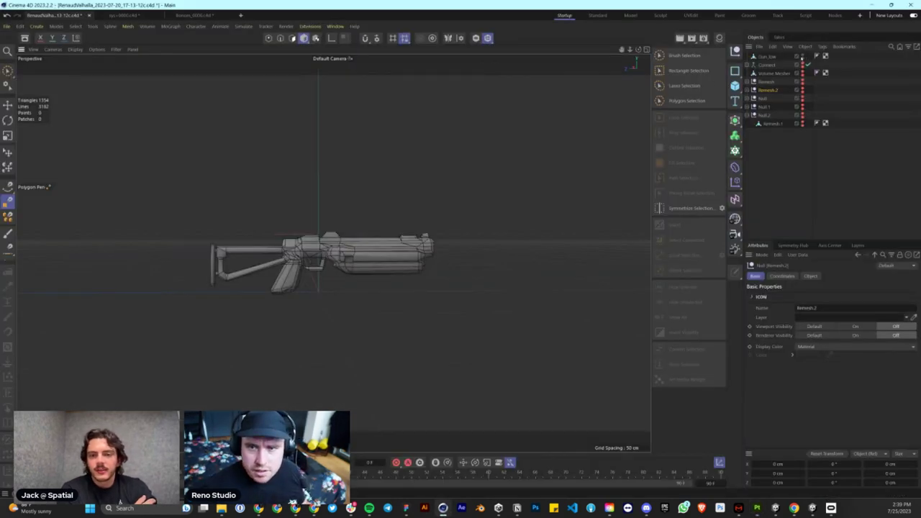
left_click(802, 57, "alt")
left_click(747, 90)
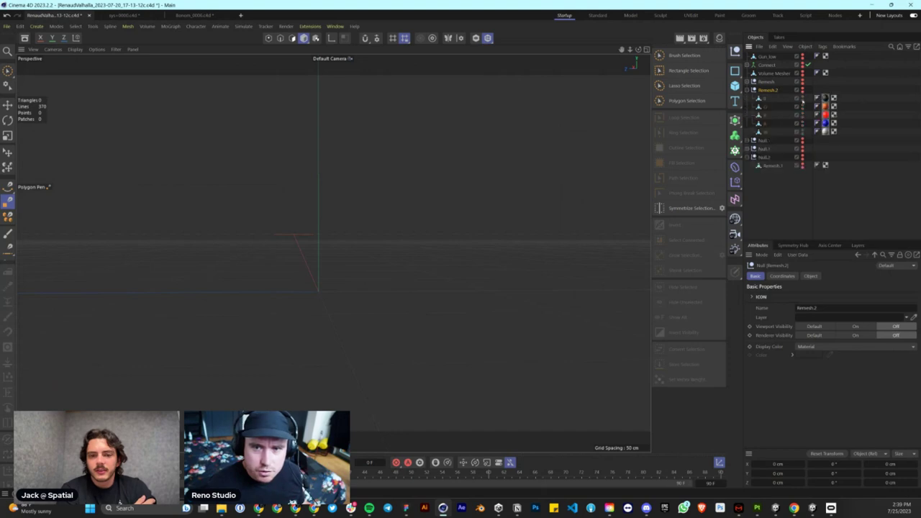
left_click(747, 89)
left_click(802, 89)
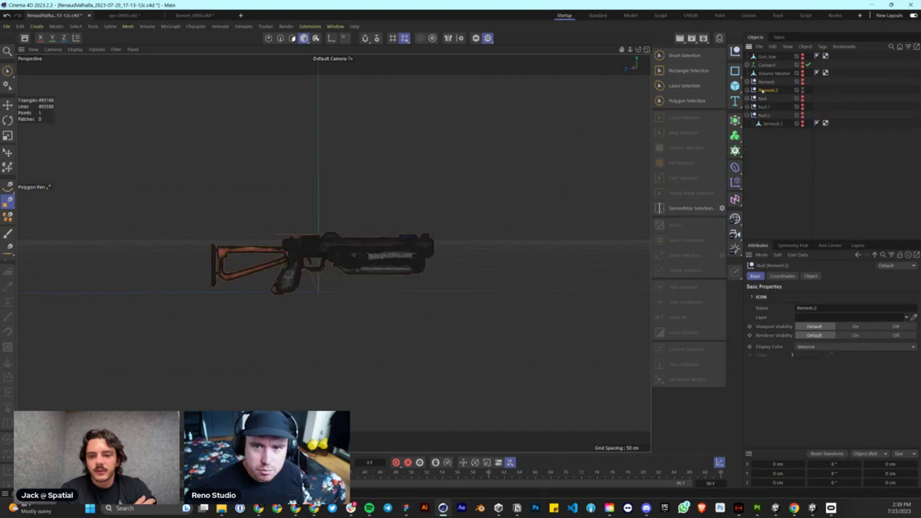
left_click(746, 90)
scroll(366, 226, "up", 5)
scroll(540, 235, "down", 2)
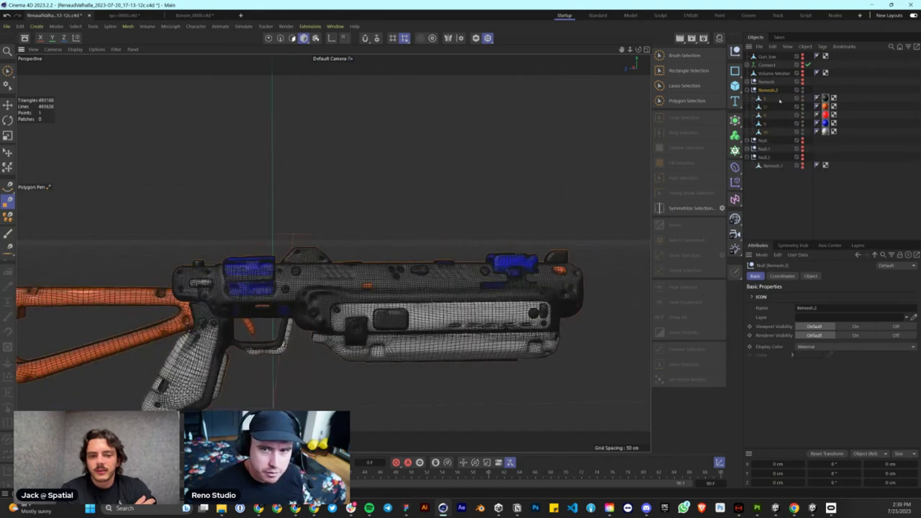
- Try to draw a four-point polygon over the upper bar of the orange stock with the Polygon Pen
left_click(766, 106)
middle_click_drag(333, 253, 436, 234, "alt")
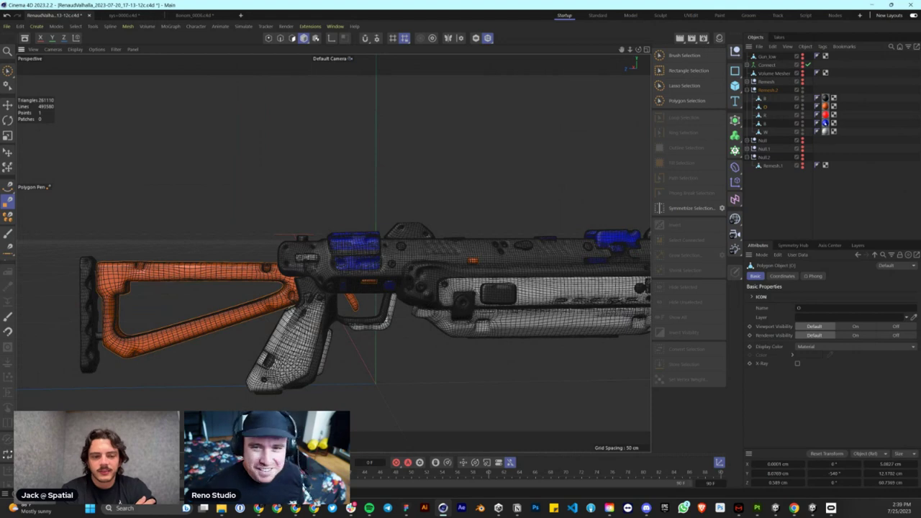
left_click(817, 221)
left_click(8, 202)
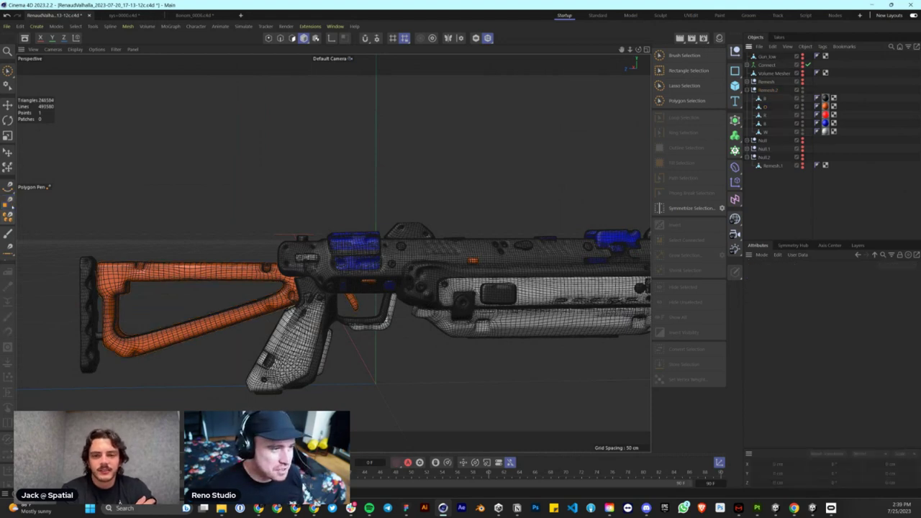
scroll(185, 284, "up", 5)
left_click(267, 237)
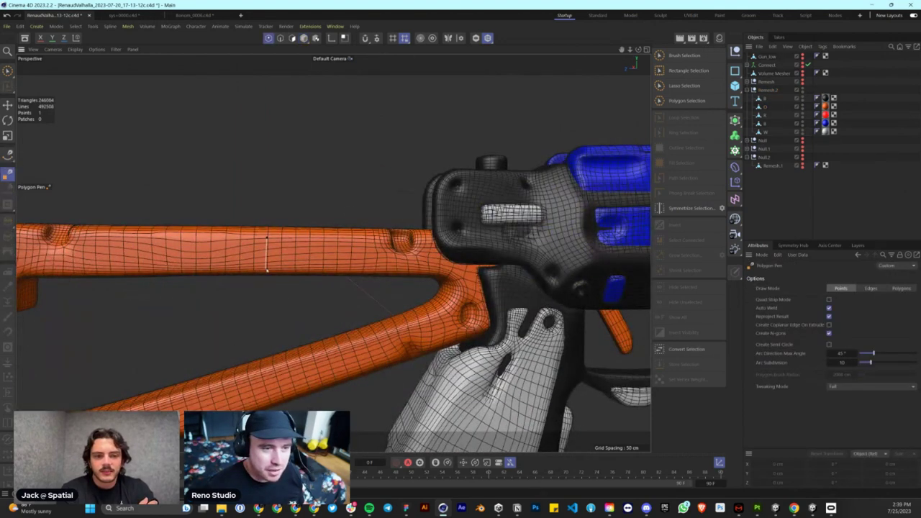
left_click(267, 269)
left_click(323, 272)
left_click(322, 235)
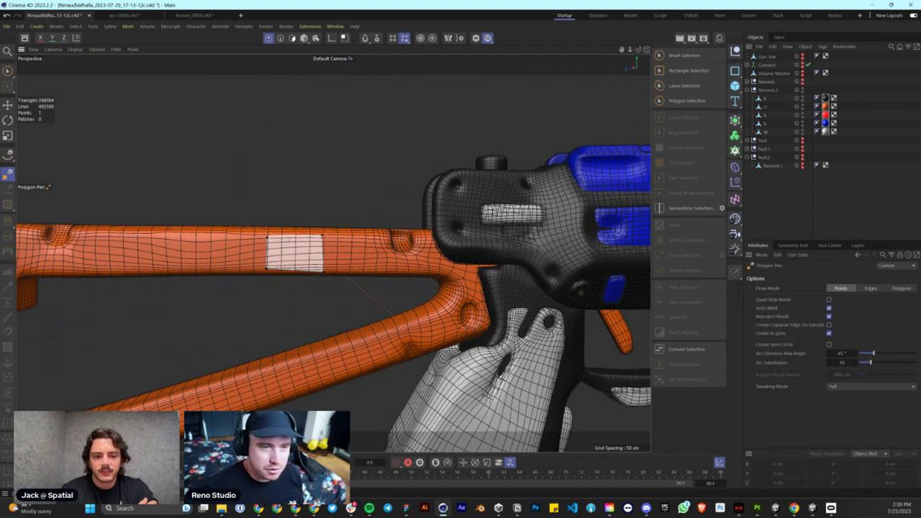
key("Escape")
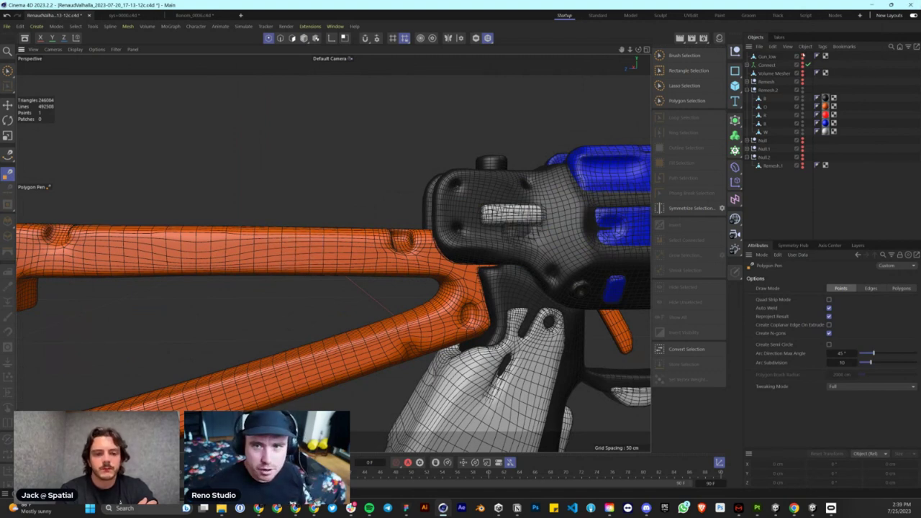
- Show Gun_low, select it and isolate it in the viewport to inspect the low-poly mesh from the front and side
left_click(803, 56, "alt")
left_click(767, 57)
scroll(491, 146, "down", 8)
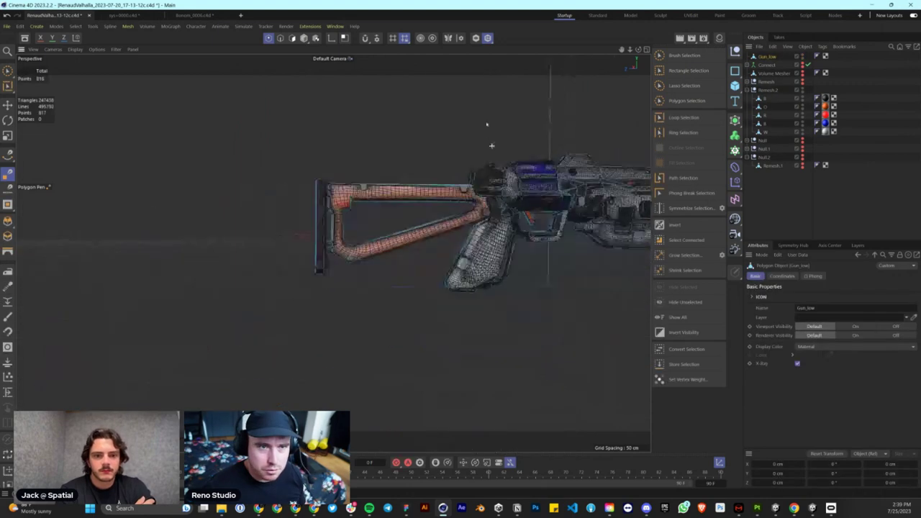
left_click(476, 38)
middle_click_drag(448, 169, 359, 209, "alt")
left_click_drag(360, 209, 283, 211, "alt")
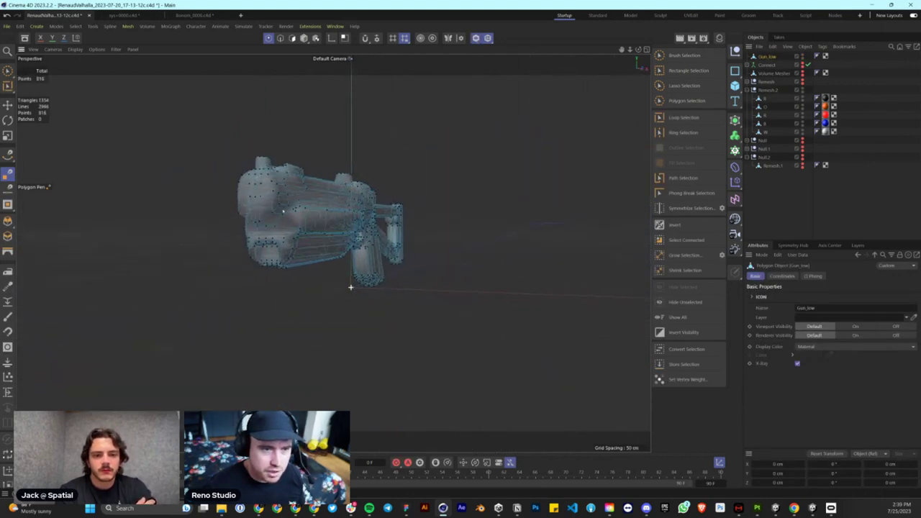
left_click_drag(350, 287, 532, 244, "alt")
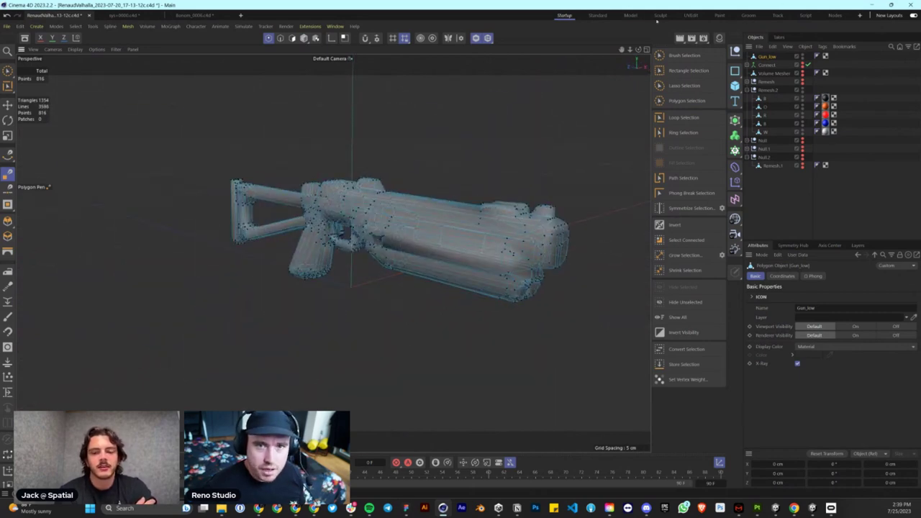
- Switch to the UVEdit layout, select all polygons of Gun_low and undo the last change to its UV layout
left_click(693, 15)
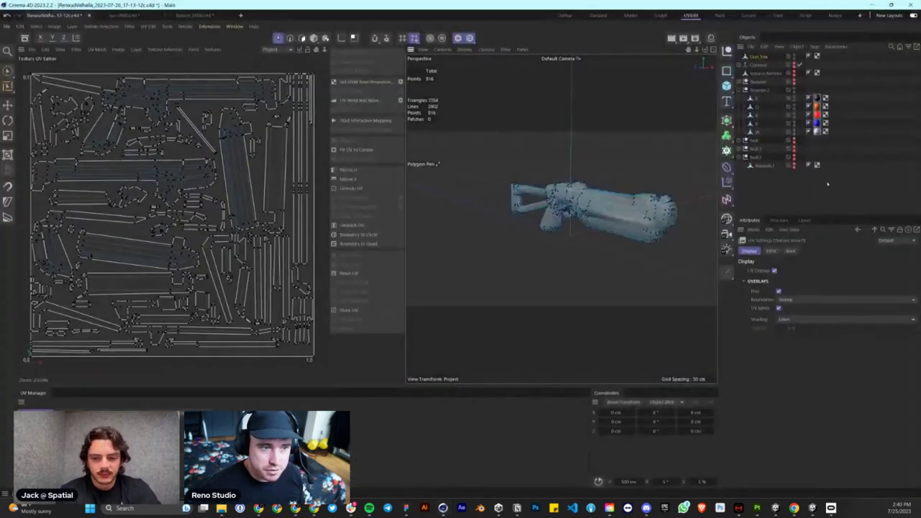
left_click_drag(481, 221, 570, 235, "alt")
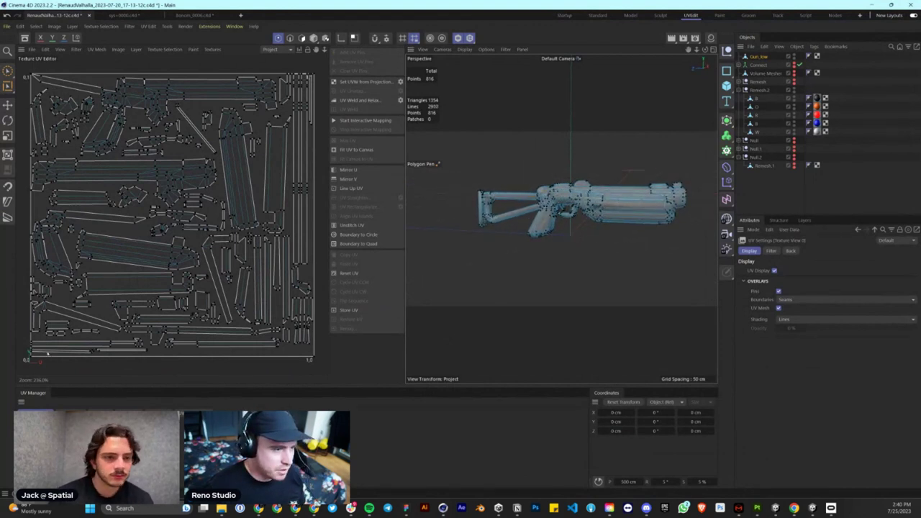
scroll(47, 353, "up", 1)
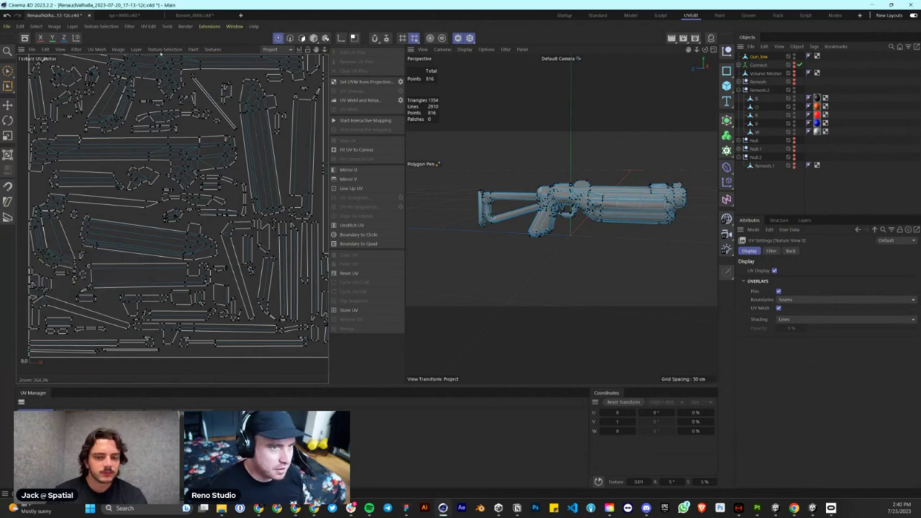
left_click(302, 37)
key("ctrl+a")
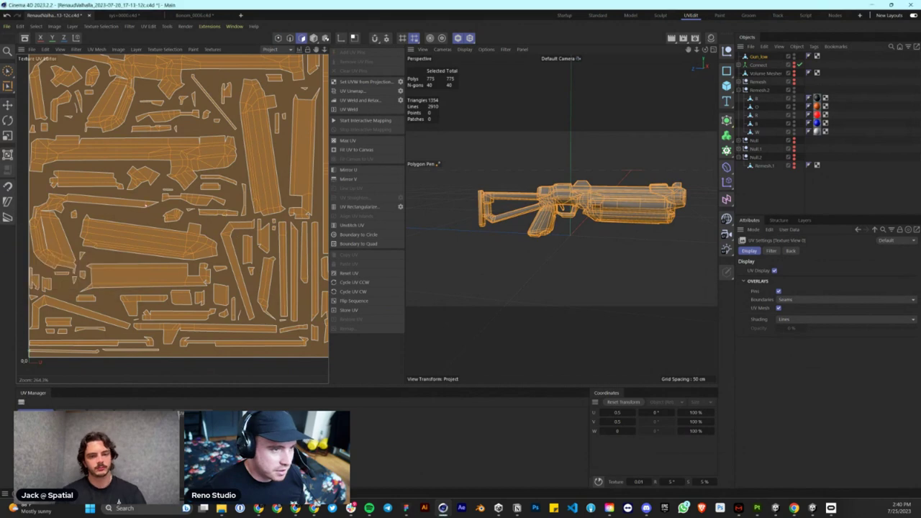
key("ctrl+z")
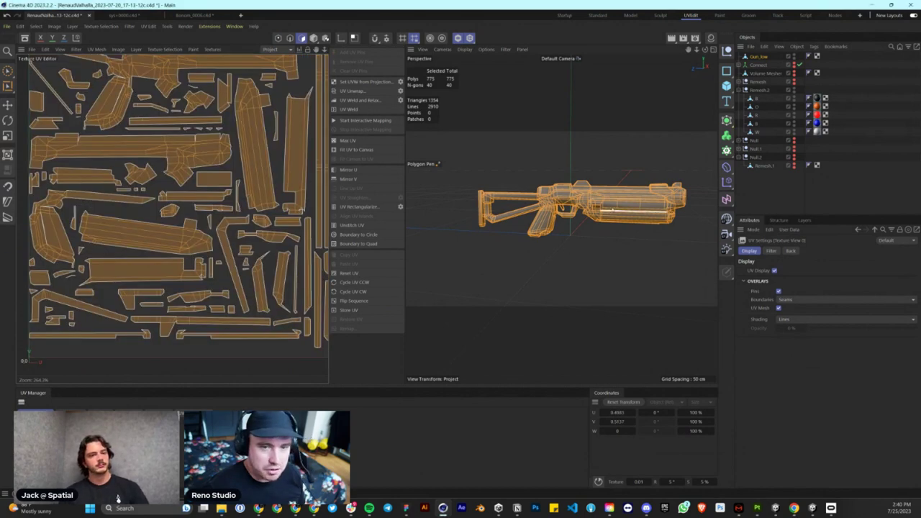
- Display the coloured UV Map grid texture behind Gun_low's UV islands in the UV editor
left_click_drag(573, 209, 569, 242, "alt")
scroll(512, 266, "up", 5)
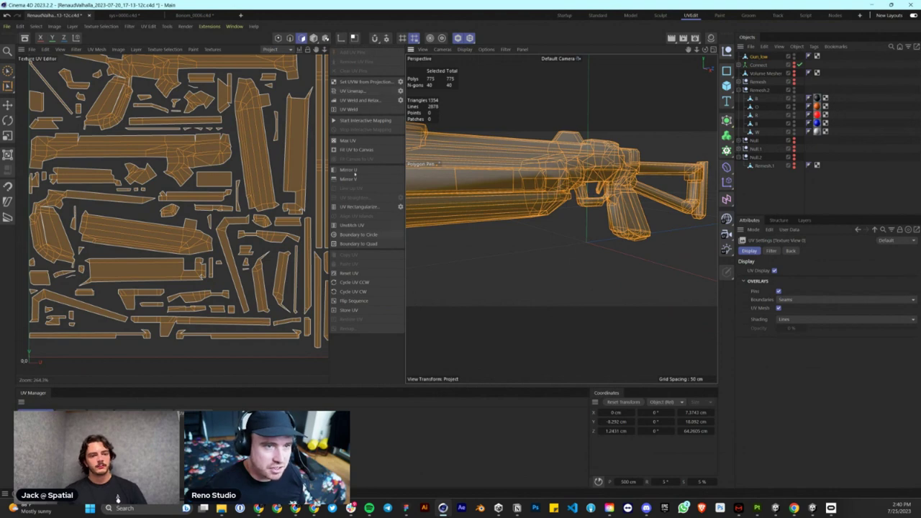
left_click_drag(513, 237, 546, 216, "alt")
left_click(213, 49)
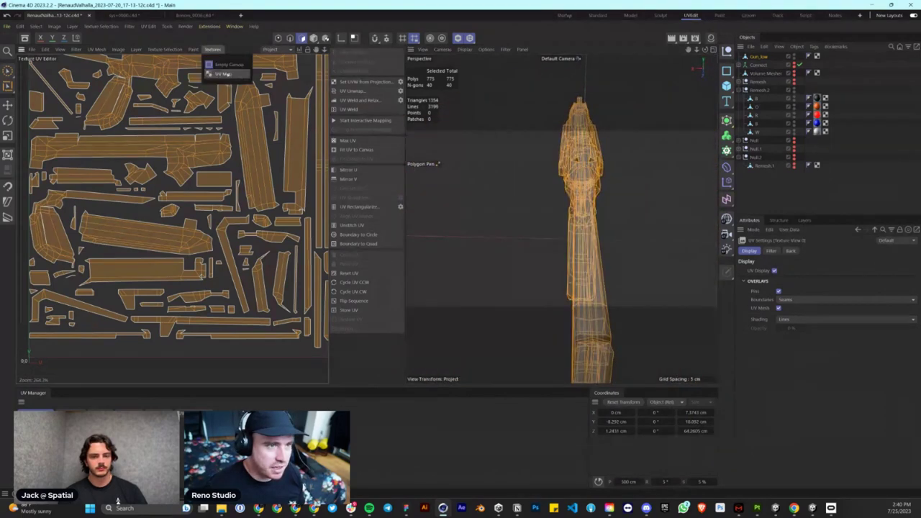
left_click(226, 74)
- Turn off X-Ray for Gun_low and set the perspective view to Gouraud Shading
left_click_drag(658, 185, 536, 170, "alt")
left_click(444, 49)
left_click(755, 59)
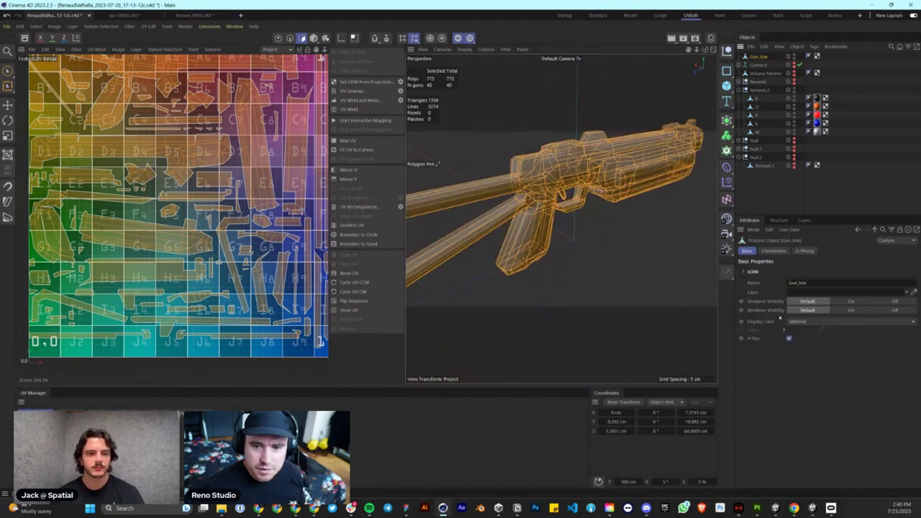
left_click(789, 339)
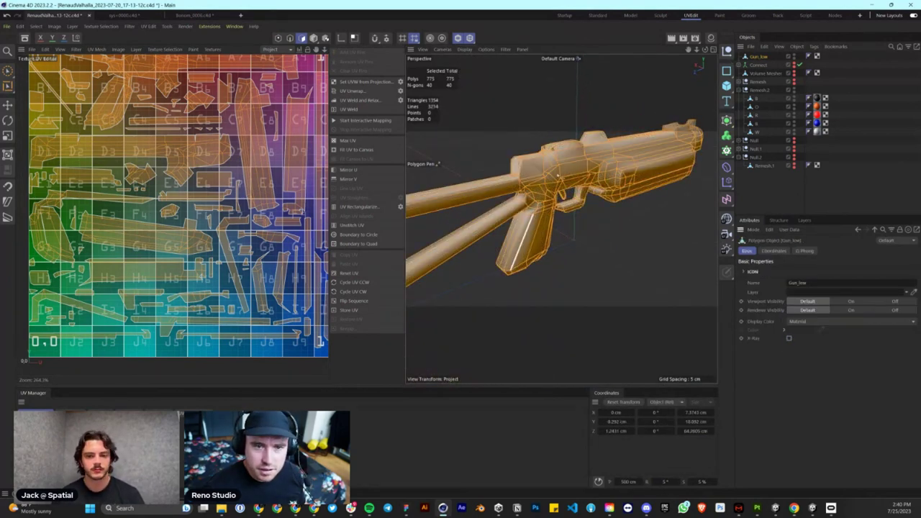
left_click(207, 49)
left_click(326, 38)
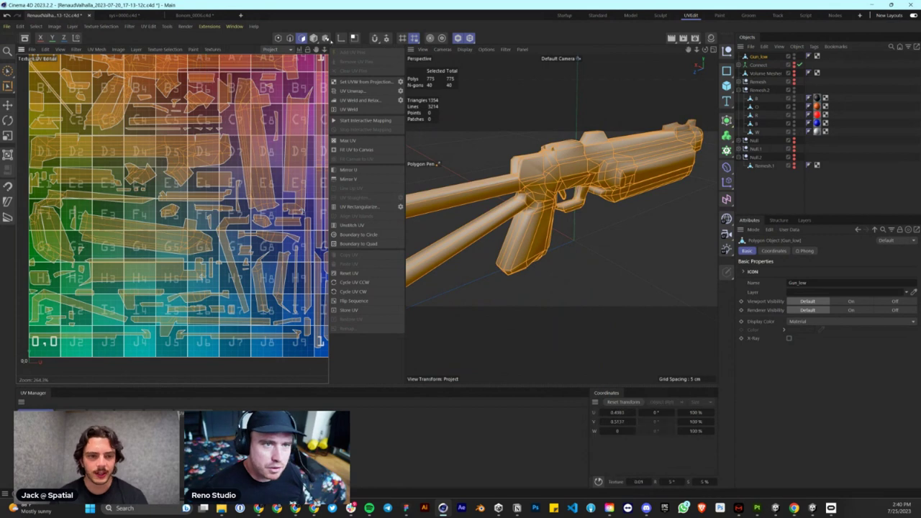
left_click(441, 49)
mouse_move(465, 49)
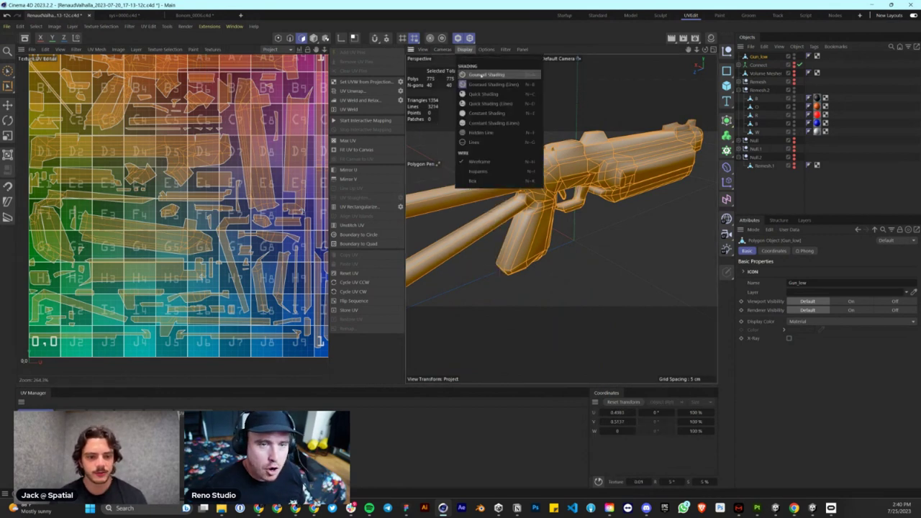
left_click(481, 75)
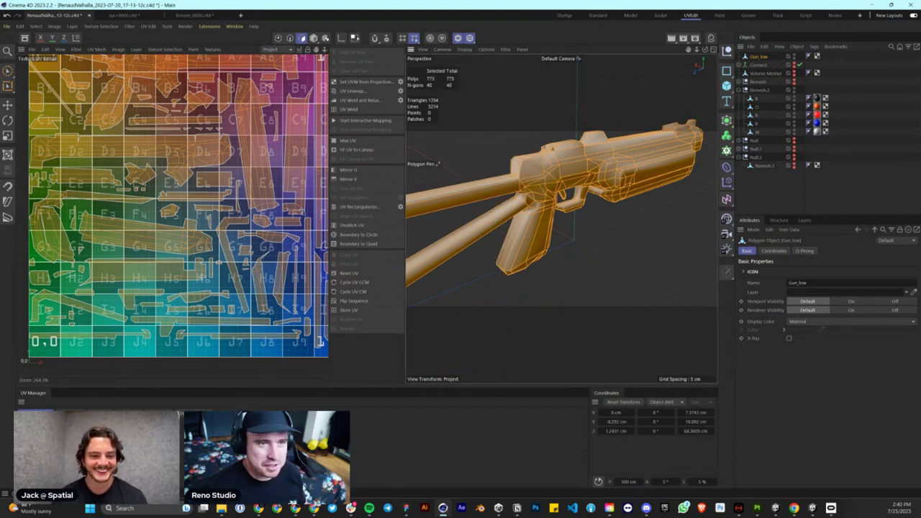
- Select a single polygon on the stock with the Move tool and inspect the UV grid across the stock
key("e")
left_click(496, 189)
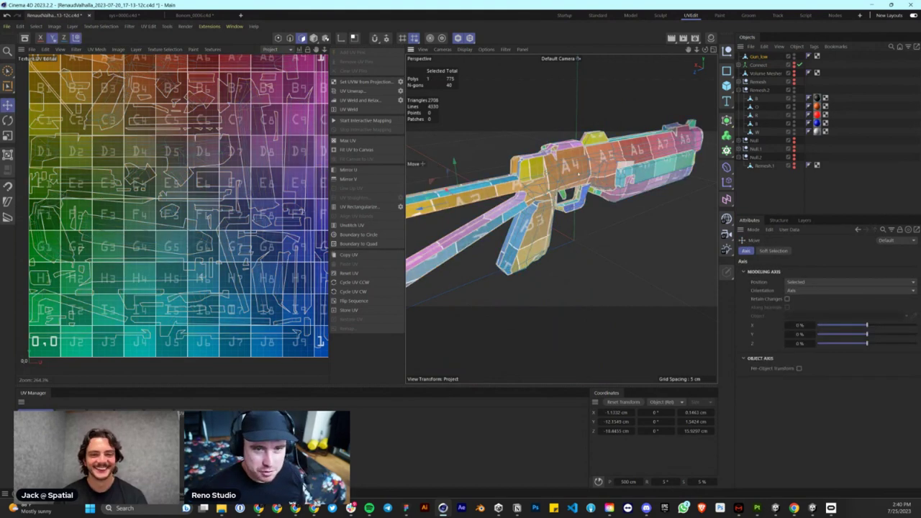
left_click_drag(561, 209, 496, 210, "alt")
scroll(554, 209, "up", 4)
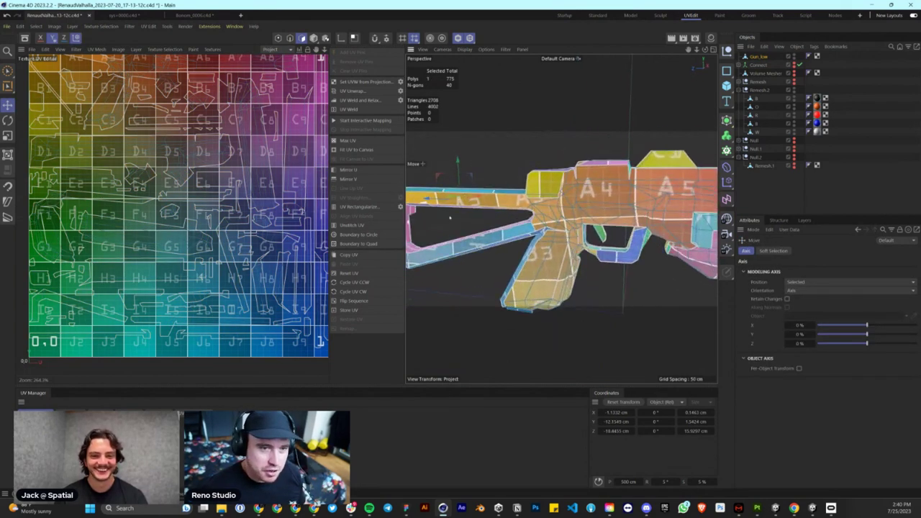
middle_click_drag(460, 210, 626, 191, "alt")
scroll(203, 166, "up", 1)
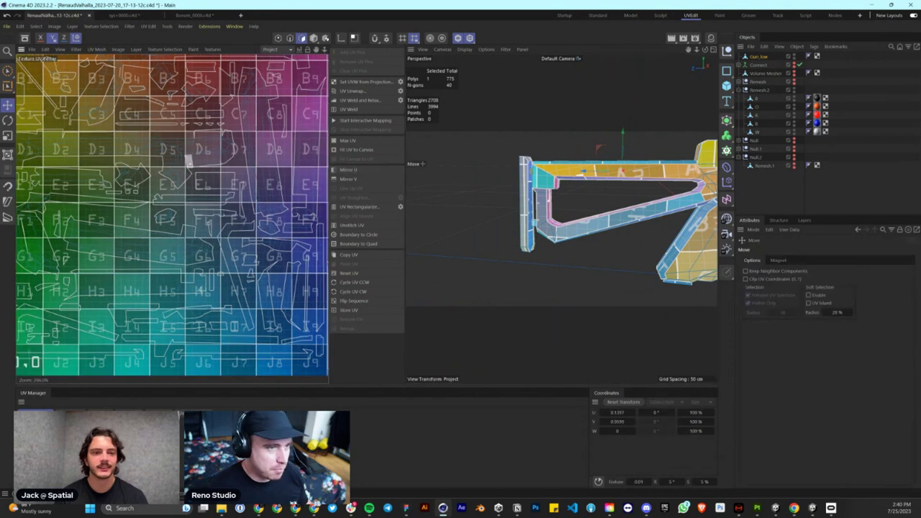
- Examine the UV islands in the UV editor, from the upper corner to the complete 0–1 UV square
key("s")
scroll(175, 182, "down", 11)
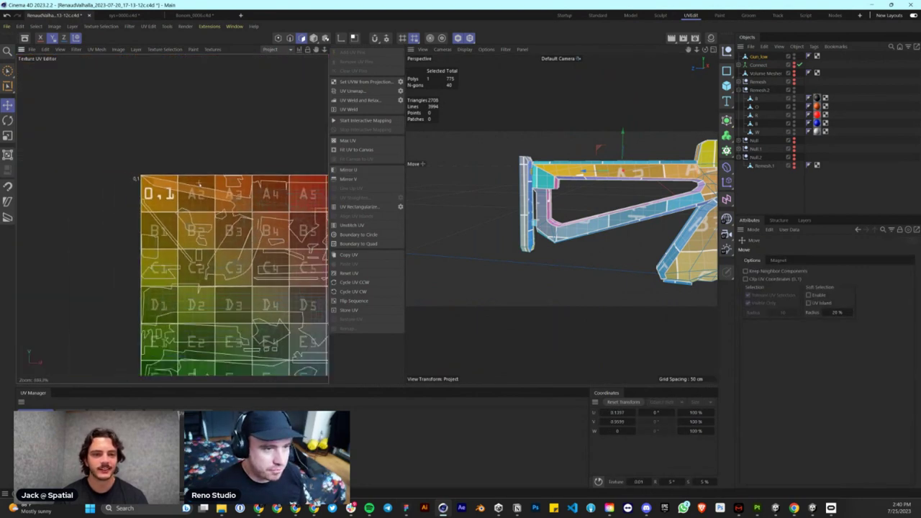
scroll(246, 243, "up", 1)
scroll(246, 239, "up", 1)
scroll(274, 259, "down", 2)
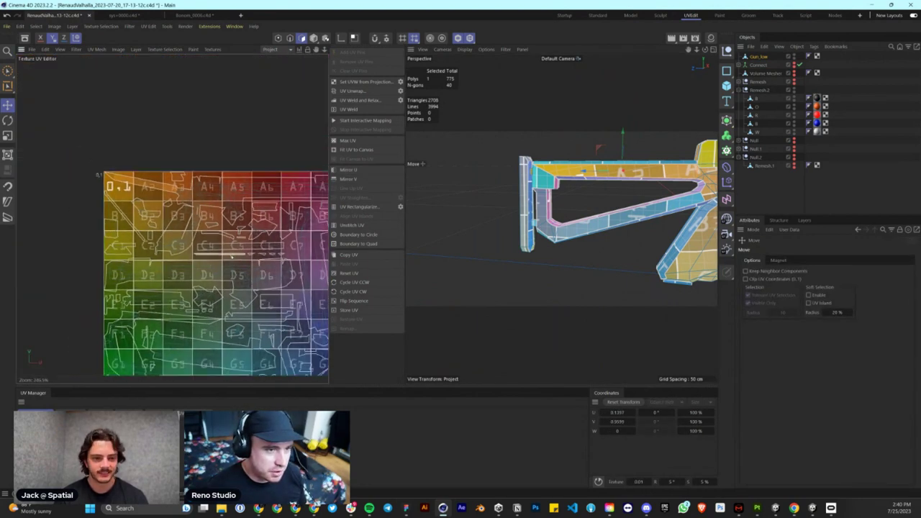
scroll(302, 278, "up", 1)
middle_click_drag(303, 278, 270, 244, "alt")
scroll(246, 247, "down", 1)
middle_click_drag(327, 356, 322, 321, "alt")
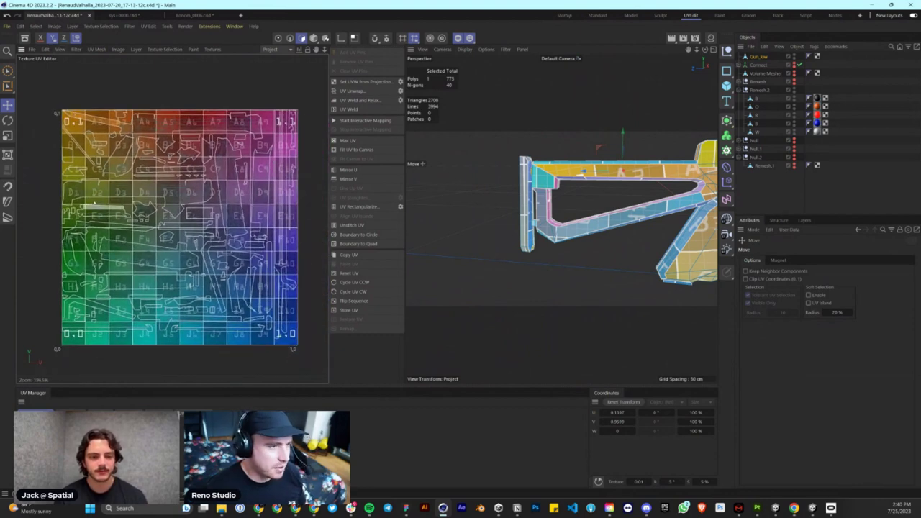
- Switch to point mode, select a single UV point and return to polygon mode
left_click(278, 38)
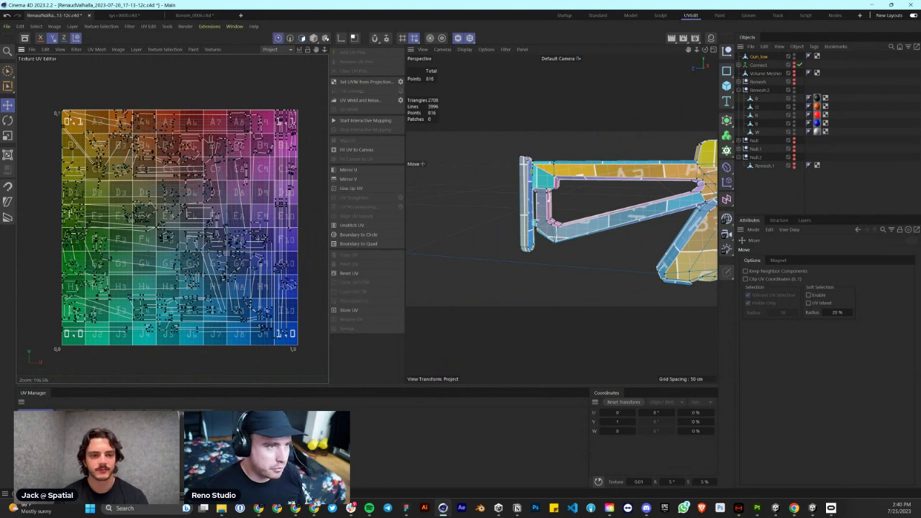
left_click(274, 146)
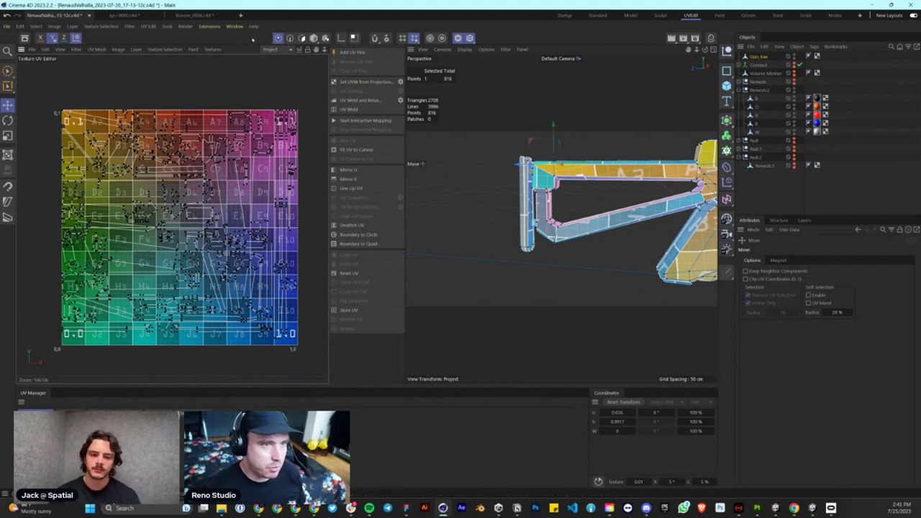
left_click(302, 39)
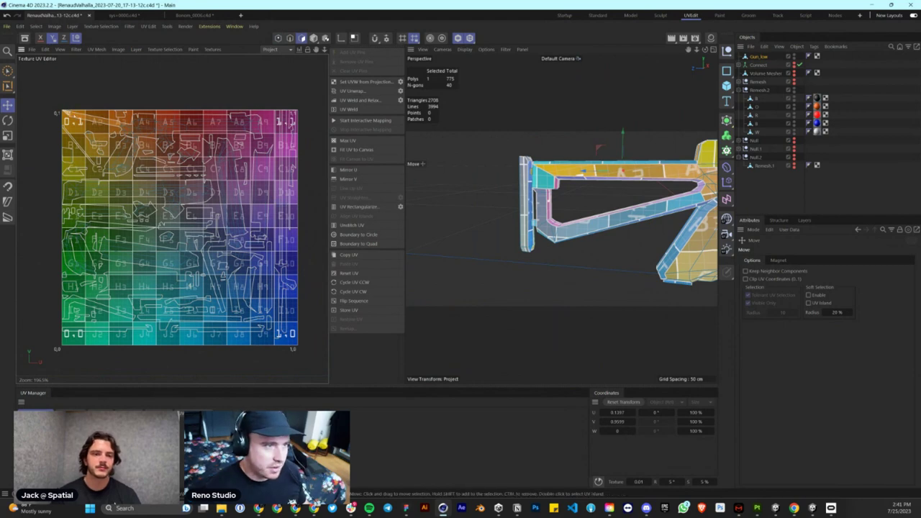
- Examine how the UV grid maps onto the gun's stock, receiver and trigger guard, comparing faces with their UV islands
scroll(83, 114, "up", 3)
scroll(589, 170, "up", 5)
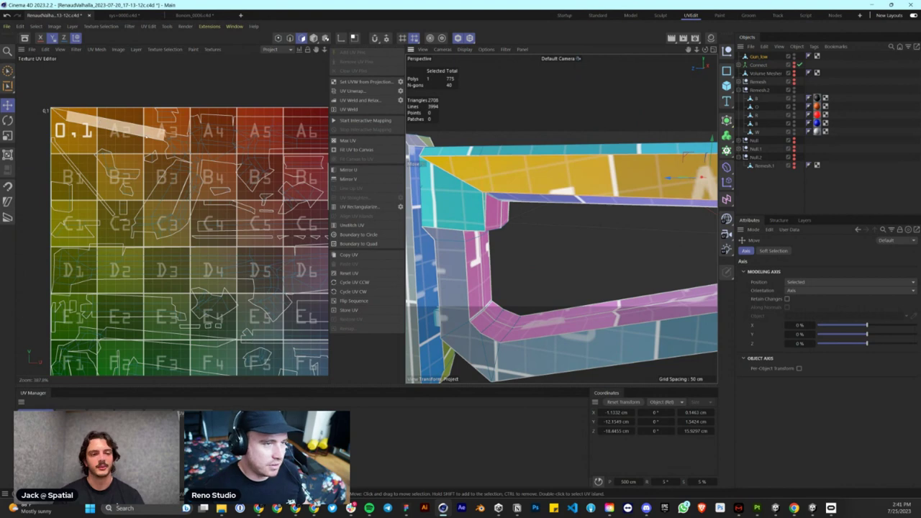
scroll(589, 202, "down", 8)
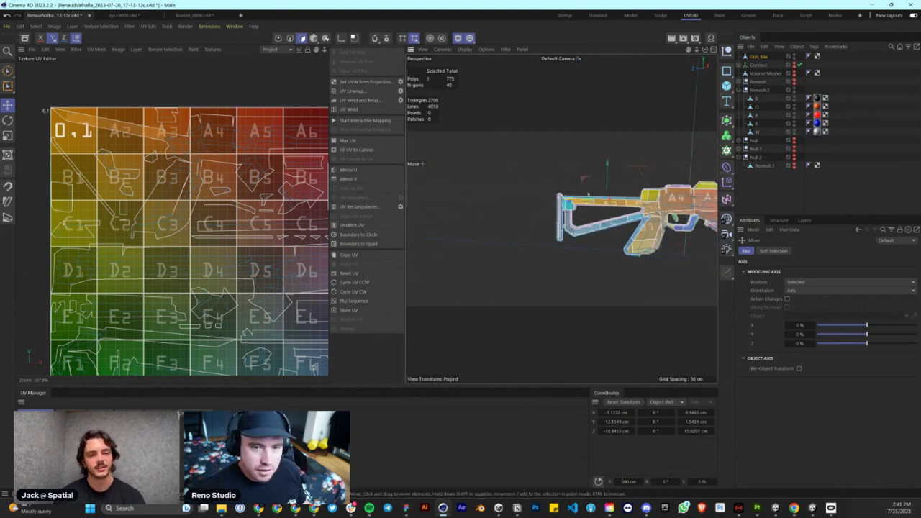
middle_click_drag(637, 187, 490, 174, "alt")
left_click_drag(489, 174, 488, 173, "alt")
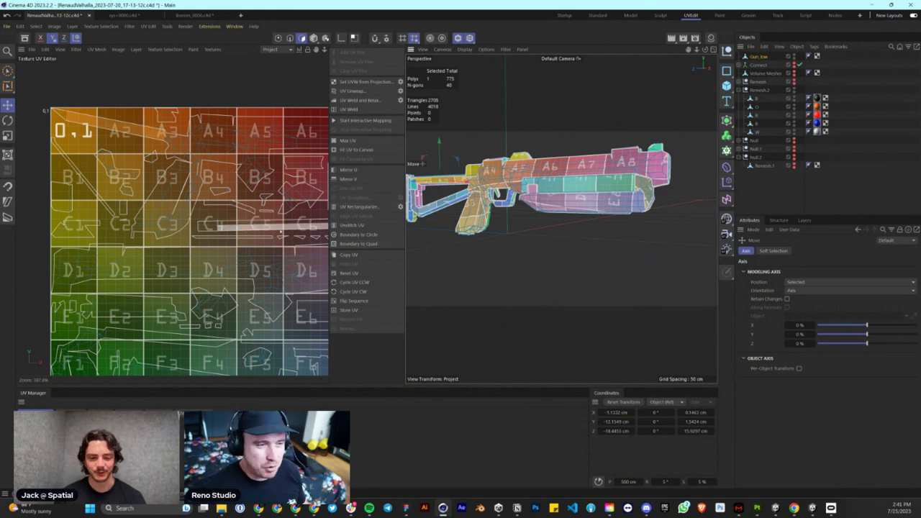
scroll(496, 181, "up", 10)
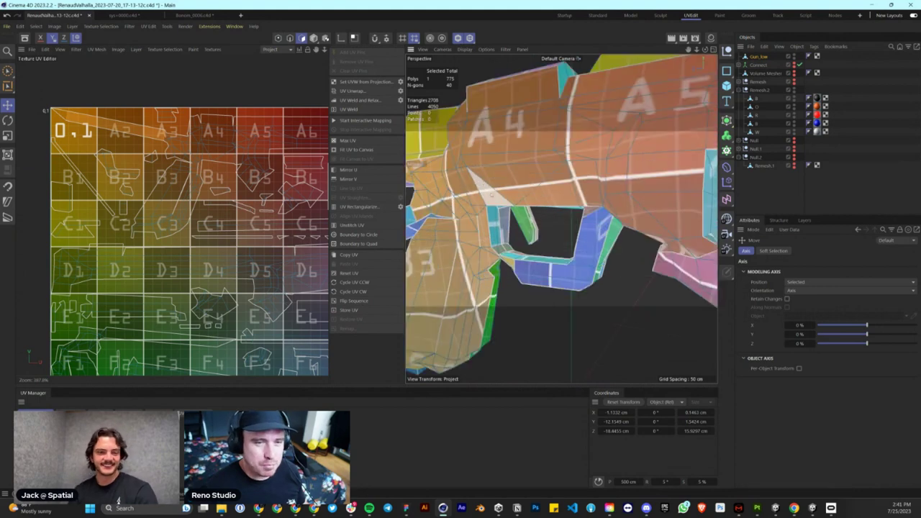
left_click_drag(546, 191, 561, 219, "alt")
scroll(546, 191, "up", 6)
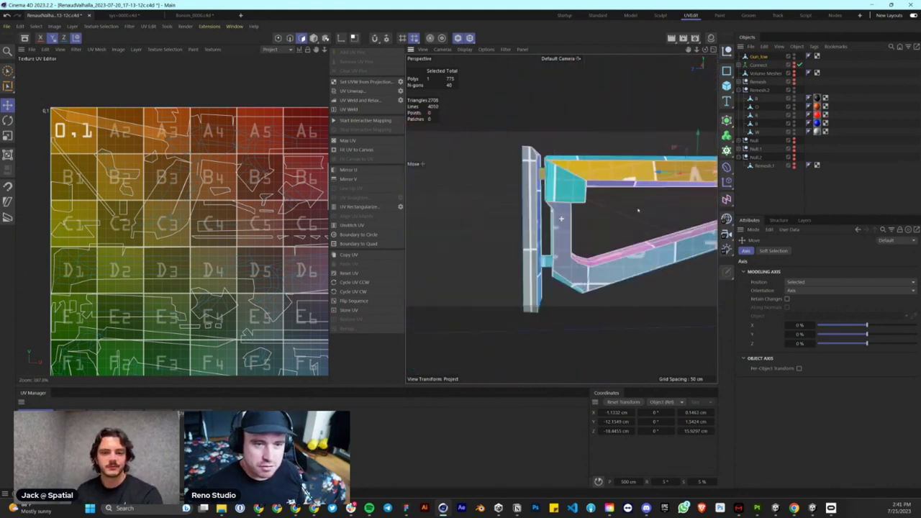
scroll(553, 177, "up", 8)
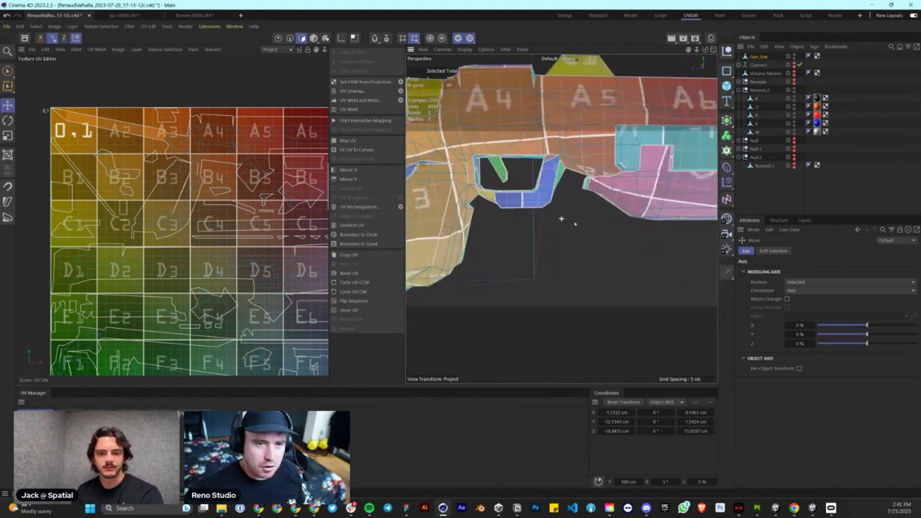
- Examine how the UV grid wraps around the whole low-poly gun, viewing it from the front, underside and both sides
left_click_drag(590, 235, 653, 261, "alt")
scroll(591, 236, "down", 10)
scroll(535, 234, "up", 5)
scroll(535, 234, "down", 5)
left_click_drag(536, 234, 627, 245, "alt")
scroll(626, 234, "down", 8)
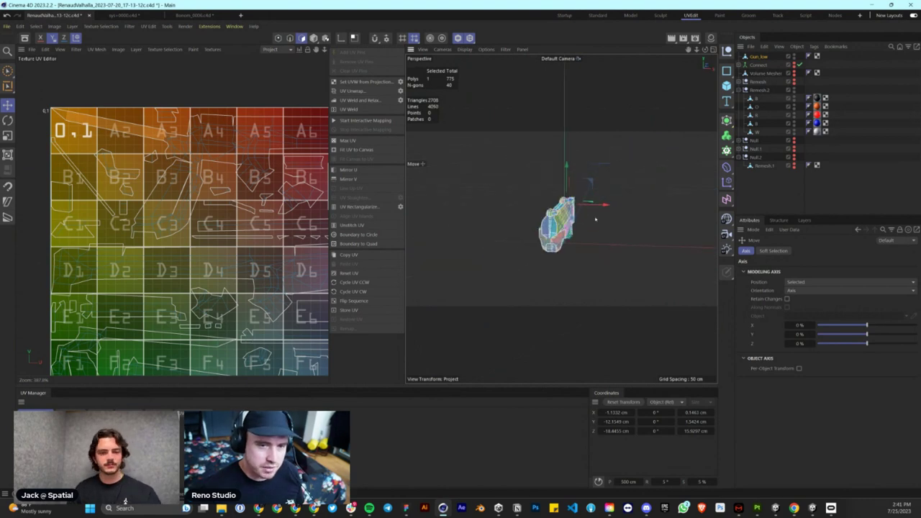
scroll(531, 243, "up", 5)
left_click_drag(531, 243, 603, 155, "alt")
scroll(603, 155, "down", 5)
left_click_drag(652, 222, 561, 219, "alt")
left_click_drag(578, 259, 585, 258, "alt")
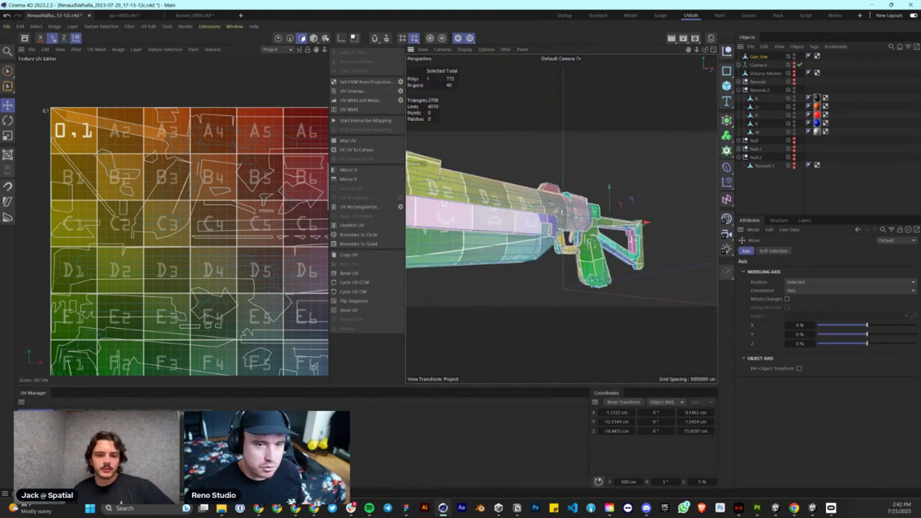
middle_click_drag(482, 223, 527, 240, "alt")
left_click_drag(611, 226, 626, 236, "alt")
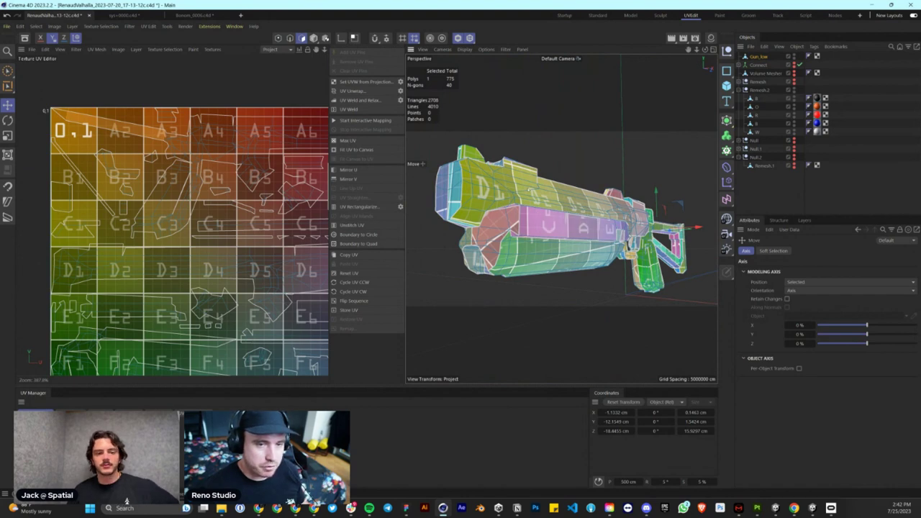
left_click_drag(460, 270, 554, 292, "alt")
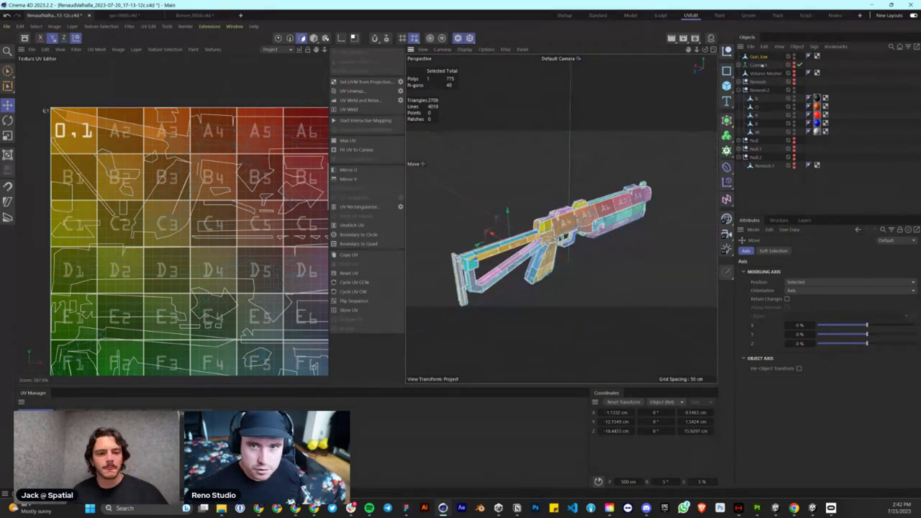
- Switch to model mode and export the low-poly gun as FBX, replacing the existing Gun_Low.fbx in the Gun folder
left_click(313, 38)
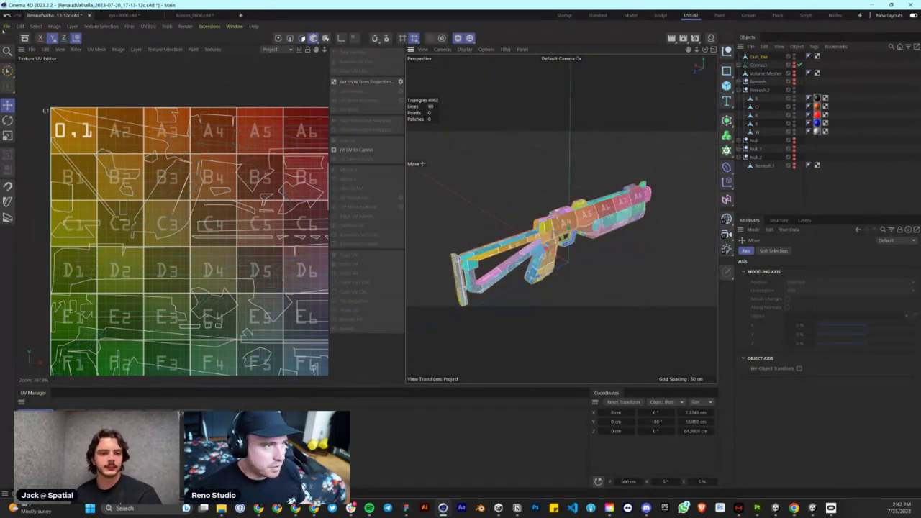
left_click(7, 26)
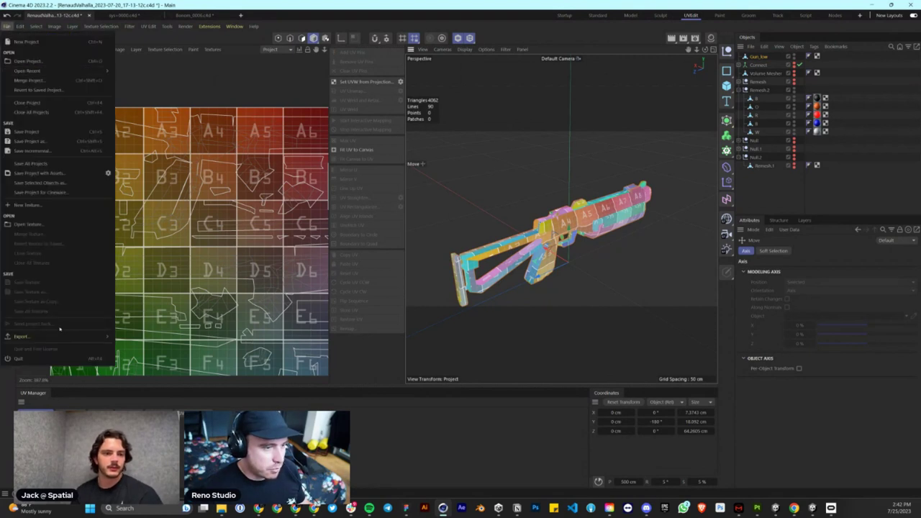
mouse_move(60, 336)
left_click(149, 415)
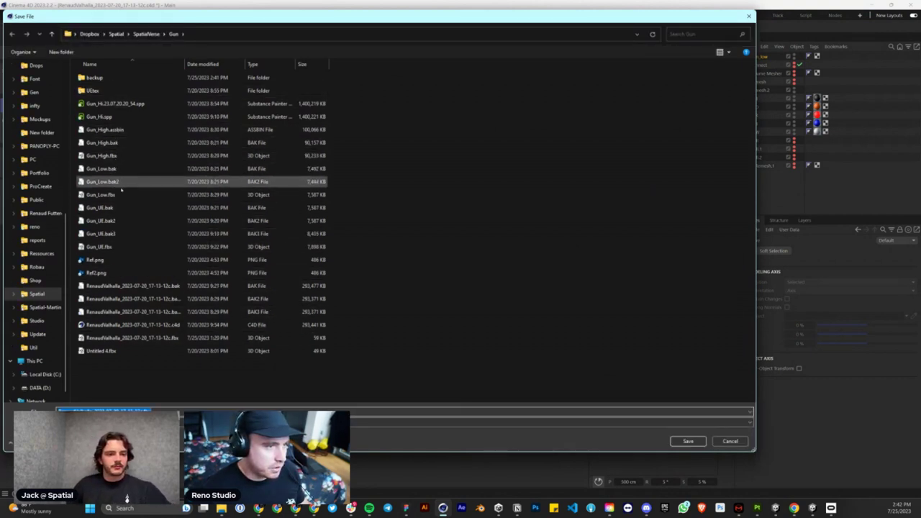
left_click(118, 195)
double_click(118, 195)
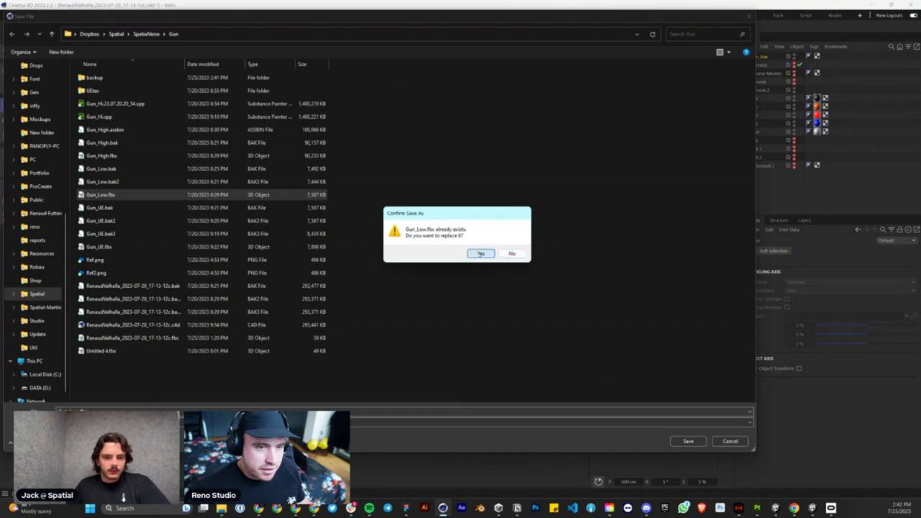
left_click(481, 253)
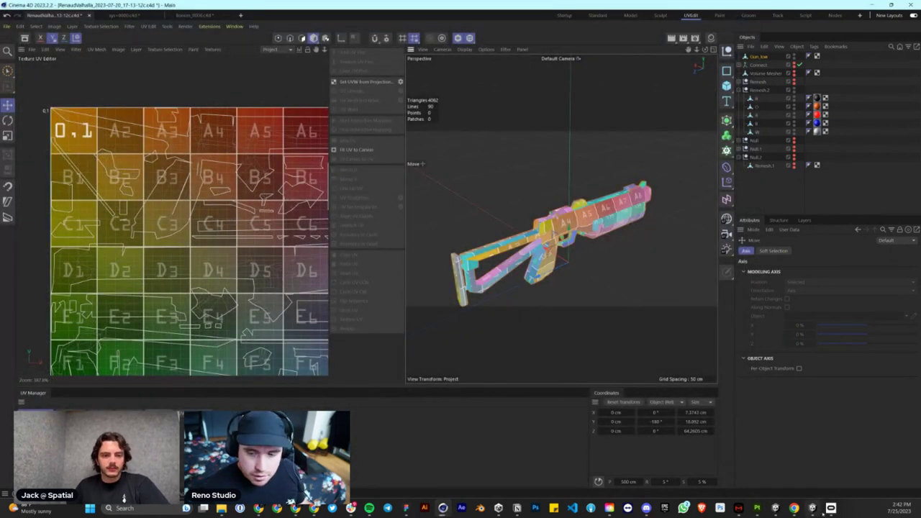
- Switch to Substance 3D Painter and look for the gun mesh in the Gaming folder's RacingEmpire and Survivor subfolders
left_click(814, 509)
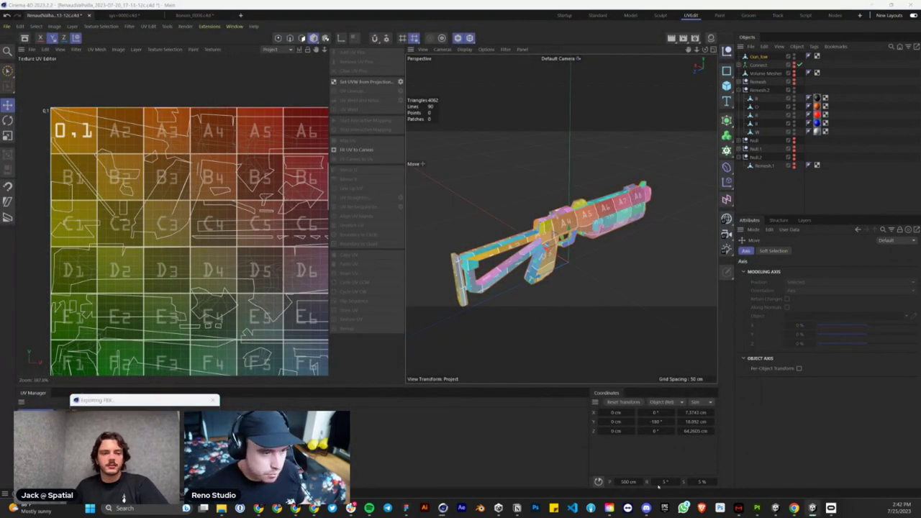
left_click(757, 511)
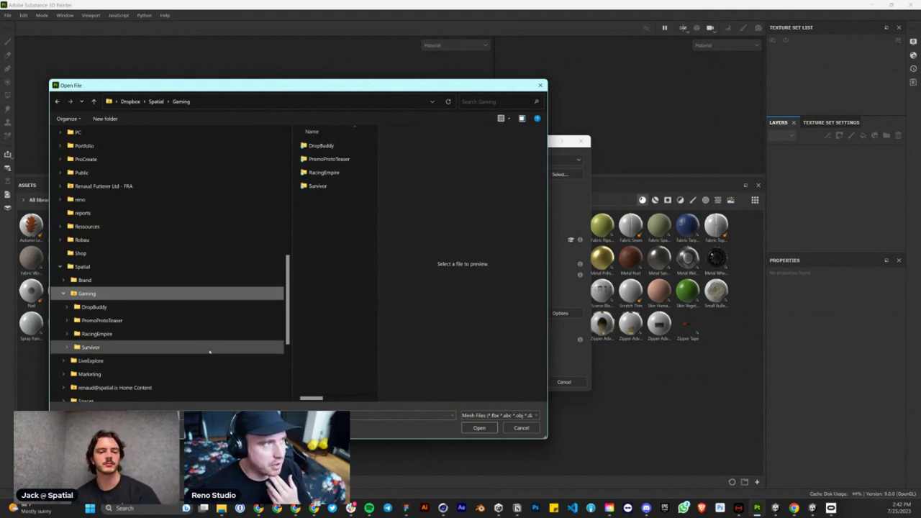
left_click(99, 338)
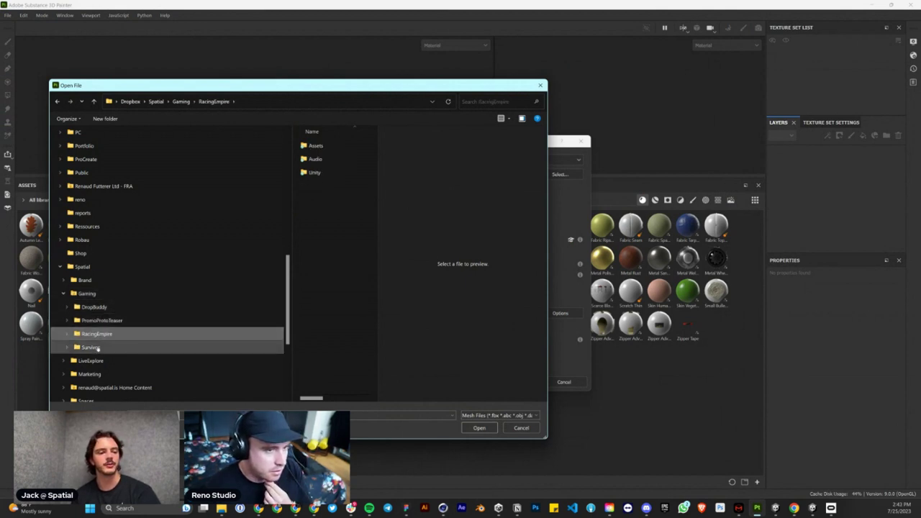
left_click(94, 348)
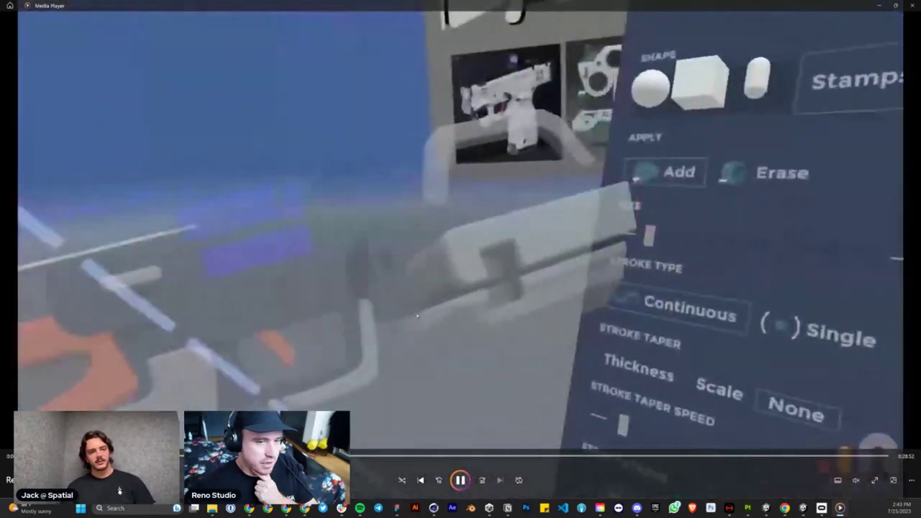
- Watch the recording of the gun being sculpted in VR in Media Player, partly in full screen, and close the player
double_click(508, 378)
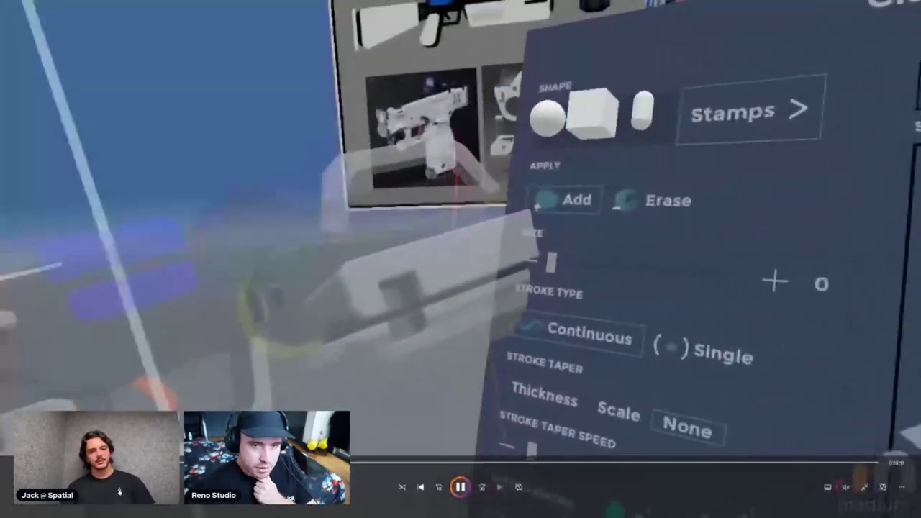
key("Escape")
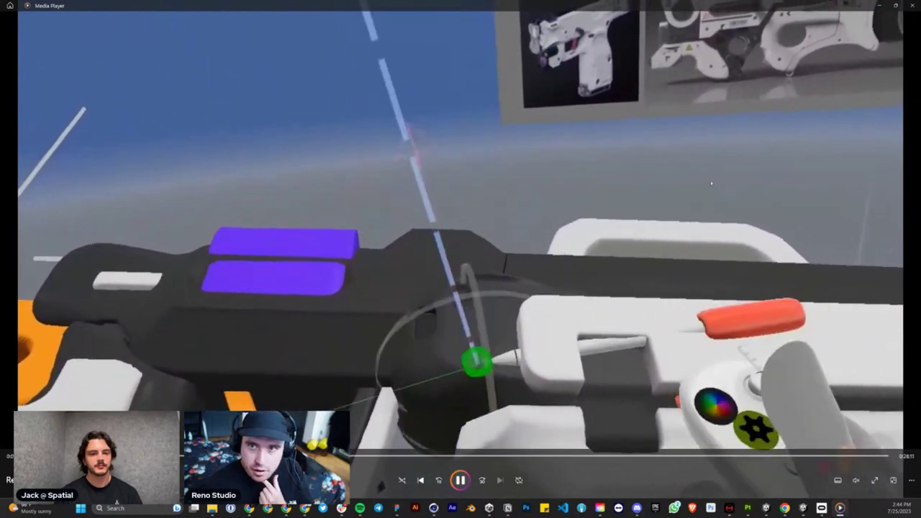
left_click(875, 480)
key("Escape")
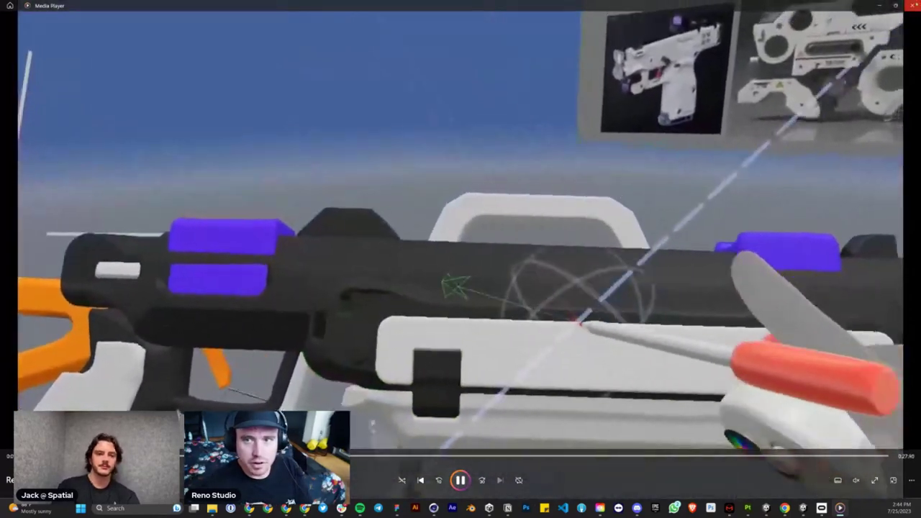
left_click(912, 5)
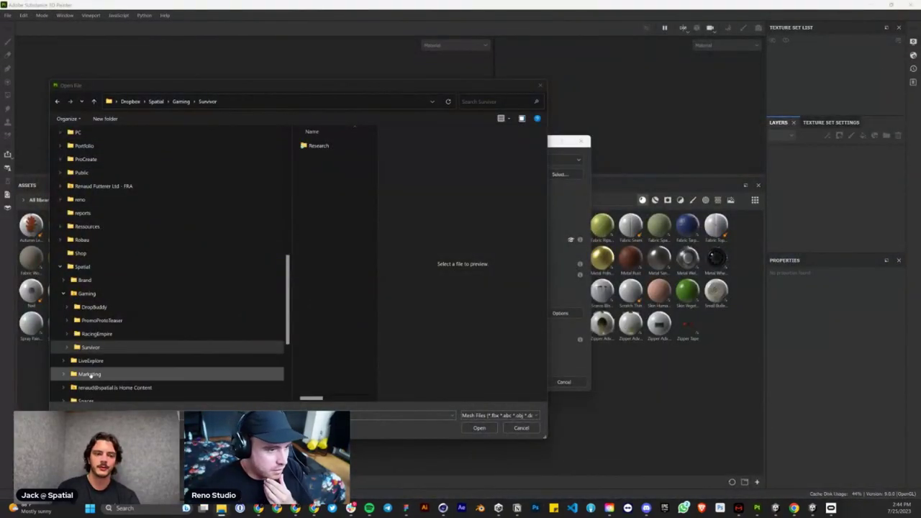
- Find the Gun folder inside Spatial's SpatialVerse folder and select Gun_Low.fbx as the mesh file for the project
left_click(94, 308)
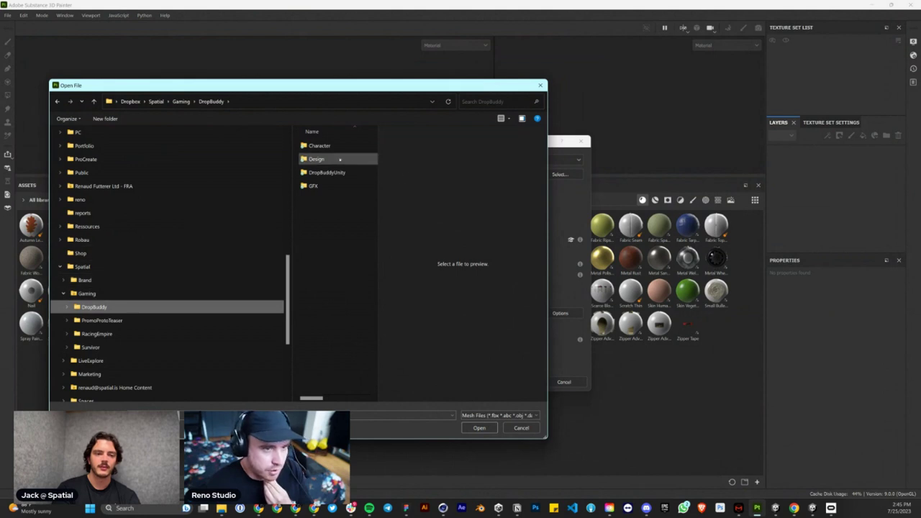
left_click(101, 320)
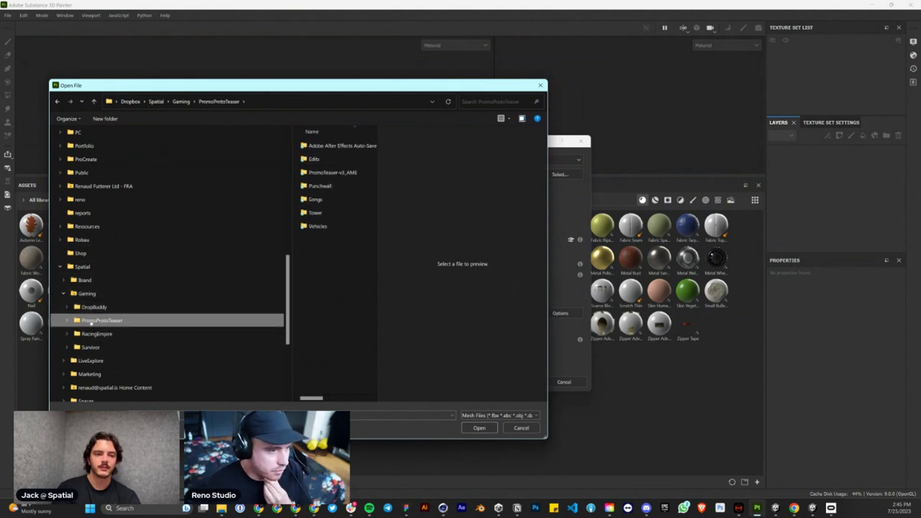
left_click(64, 297)
scroll(74, 358, "down", 1)
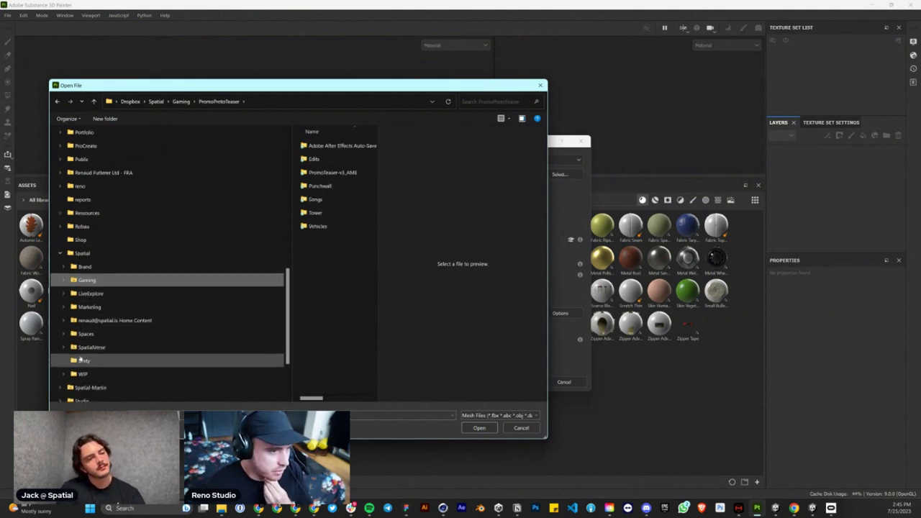
scroll(81, 359, "down", 1)
left_click(64, 334)
left_click(85, 347)
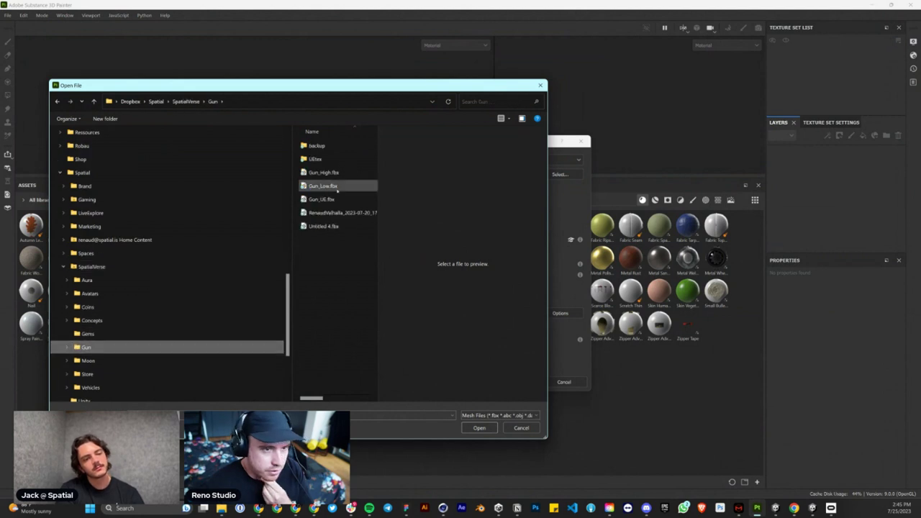
left_click(335, 185)
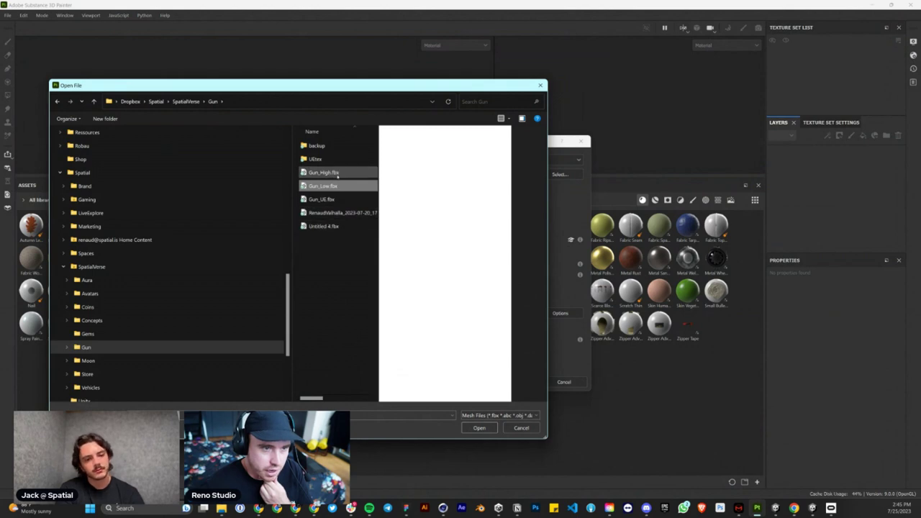
- Return to Cinema 4D in the Startup layout, select Remesh.2, turn off viewport solo and hide Gun_low to show only the high-poly gun
left_click(442, 508)
left_click(756, 91)
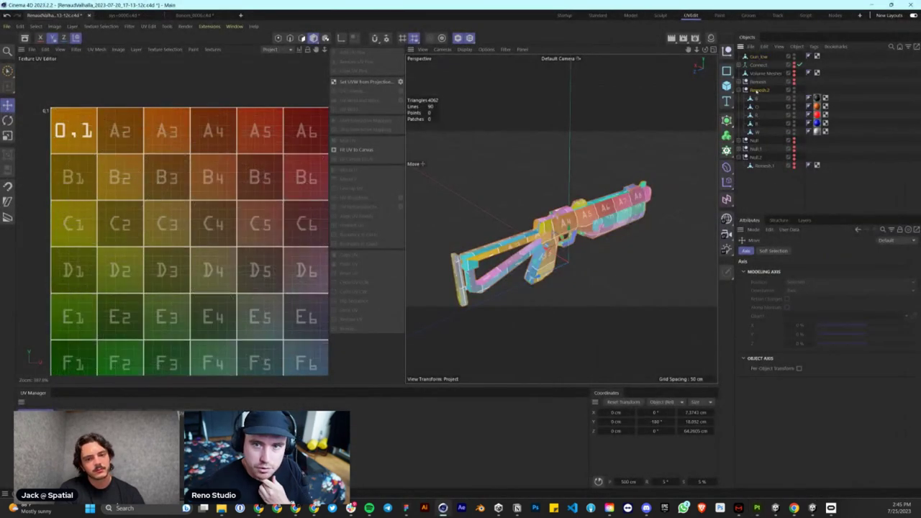
left_click(758, 90)
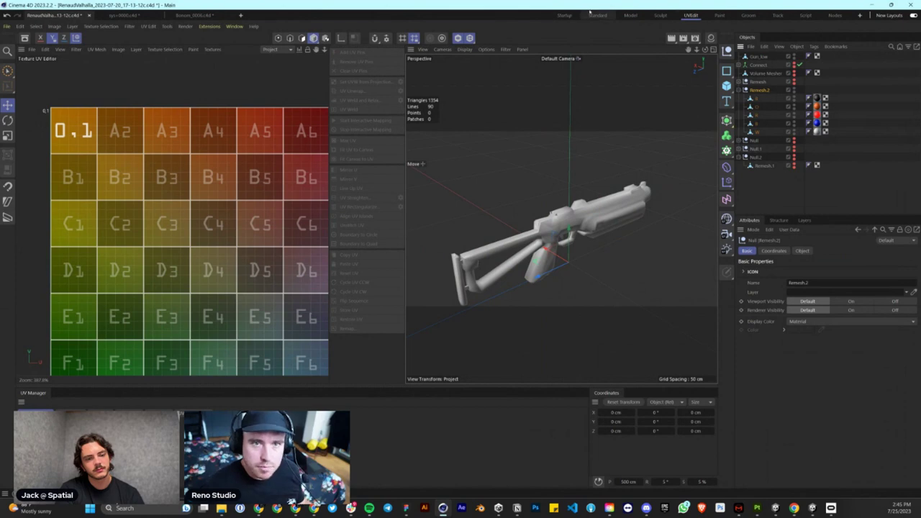
left_click(564, 15)
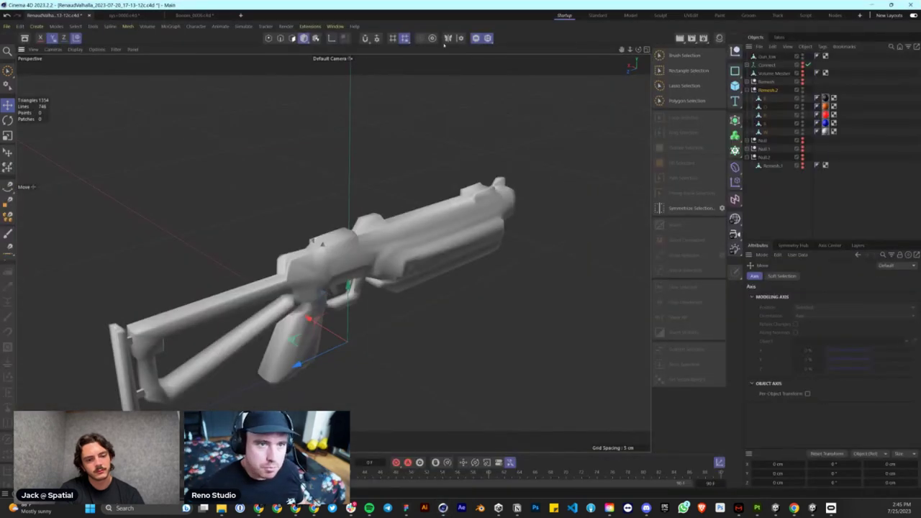
left_click(476, 38)
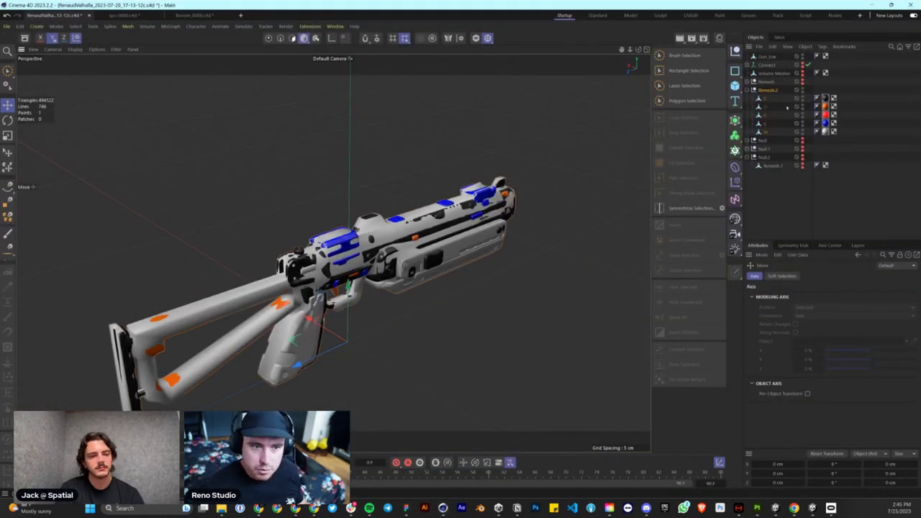
double_click(802, 57, "alt")
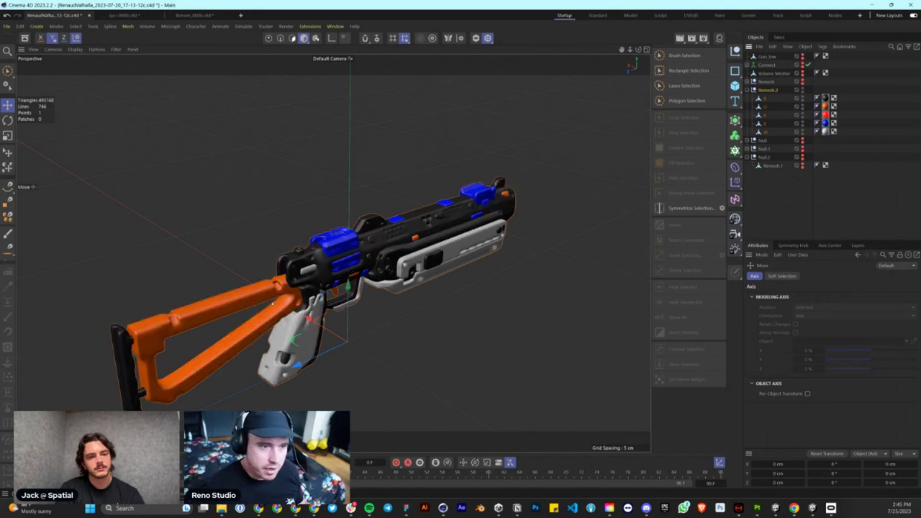
- Set the viewport display to Gouraud Shading (Lines) and inspect the high-poly gun's wireframe along the barrel and handguard
left_click(75, 49)
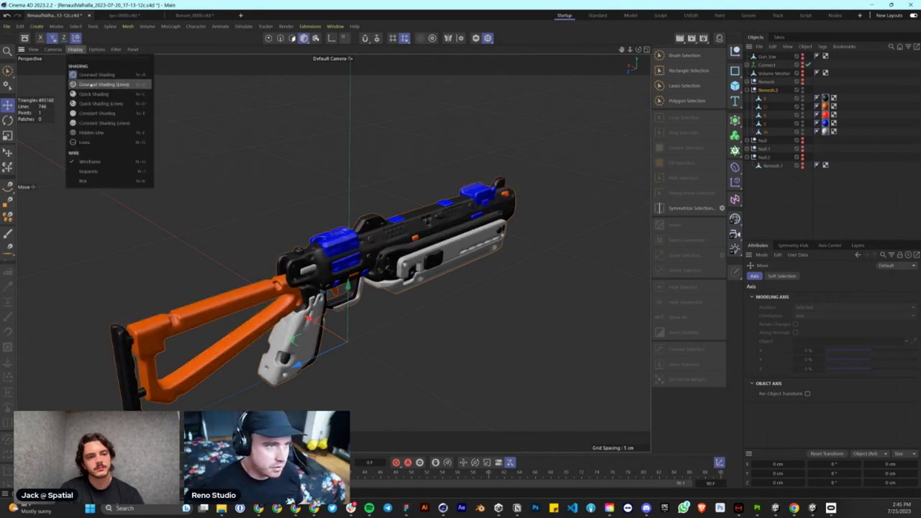
left_click(101, 76)
scroll(279, 307, "up", 12)
scroll(280, 304, "down", 12)
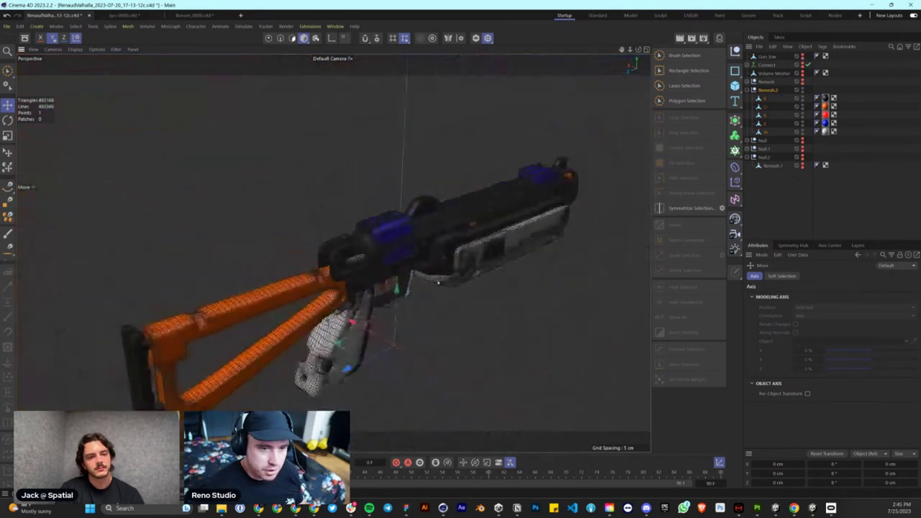
left_click_drag(389, 270, 295, 272, "alt")
scroll(468, 271, "up", 7)
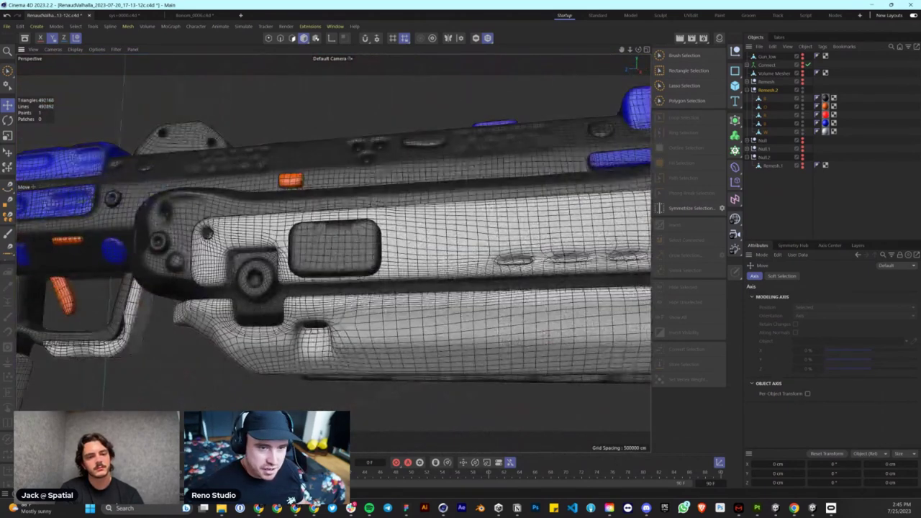
- Export the Remesh.2 gun model as an FBX file named Gun_med in the Gun folder
left_click_drag(352, 137, 383, 196, "alt")
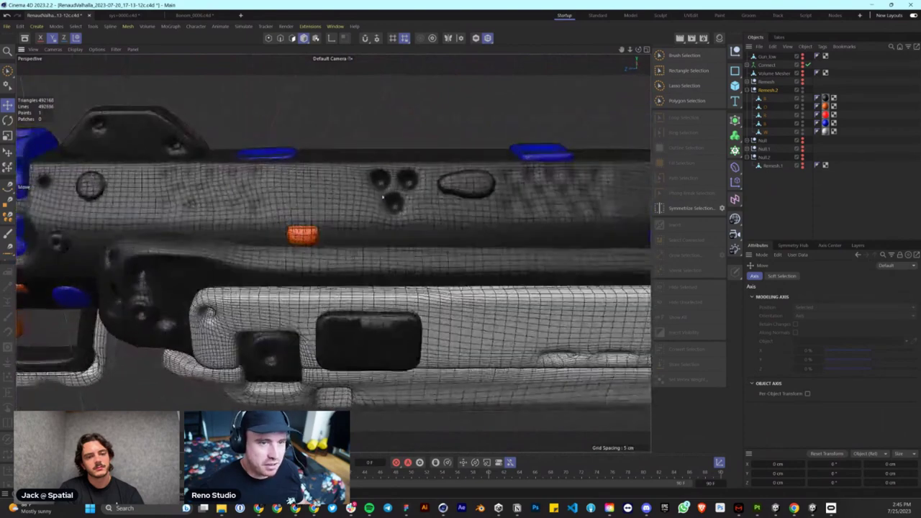
scroll(213, 209, "down", 8)
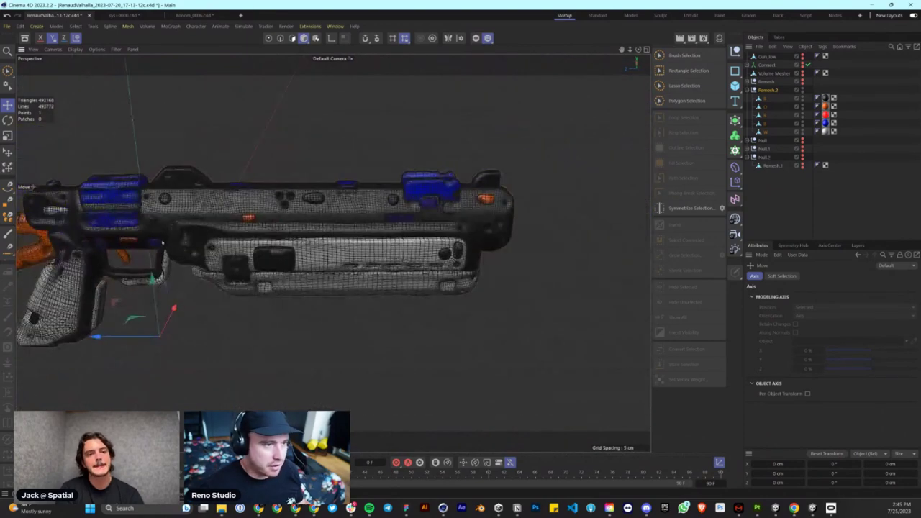
left_click_drag(212, 210, 187, 53, "alt")
left_click(11, 25)
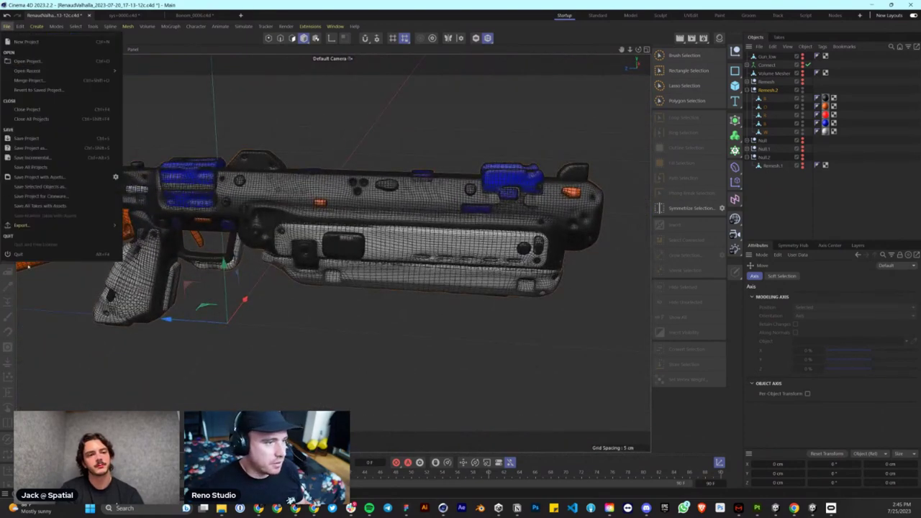
mouse_move(43, 226)
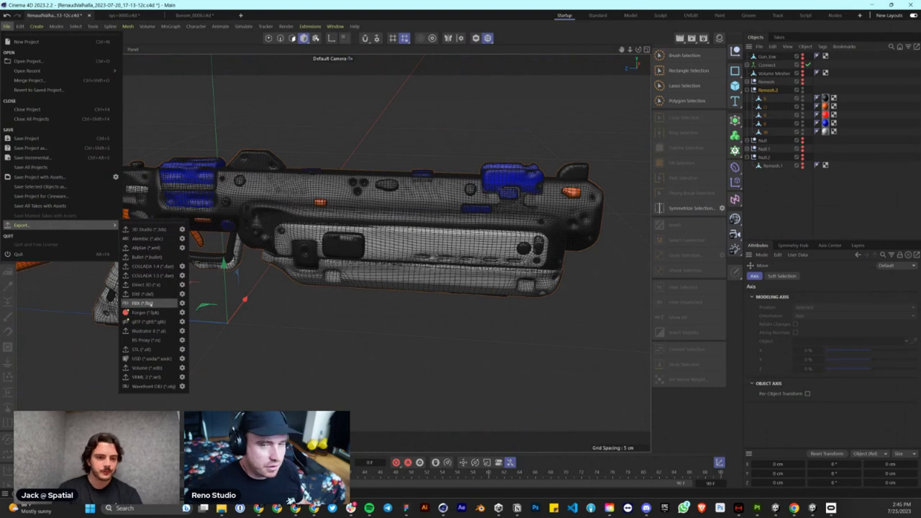
left_click(142, 303)
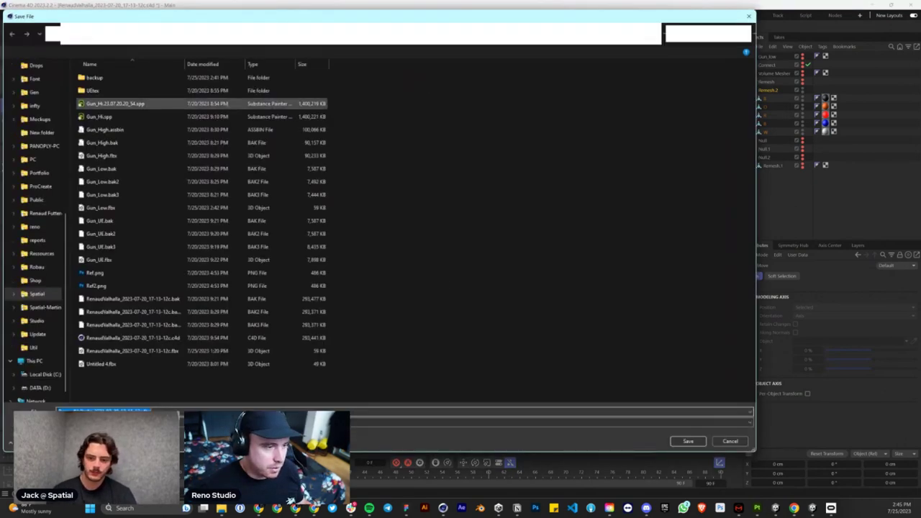
type("Gu")
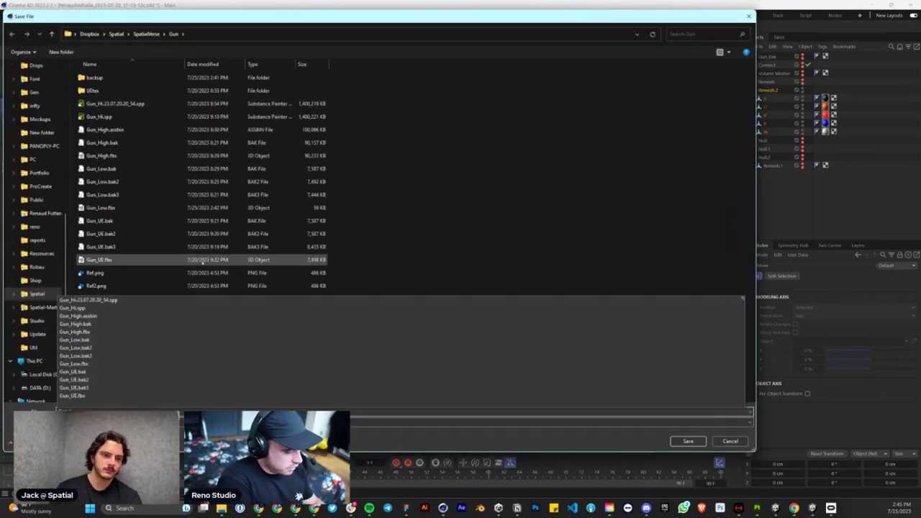
type("n_mid")
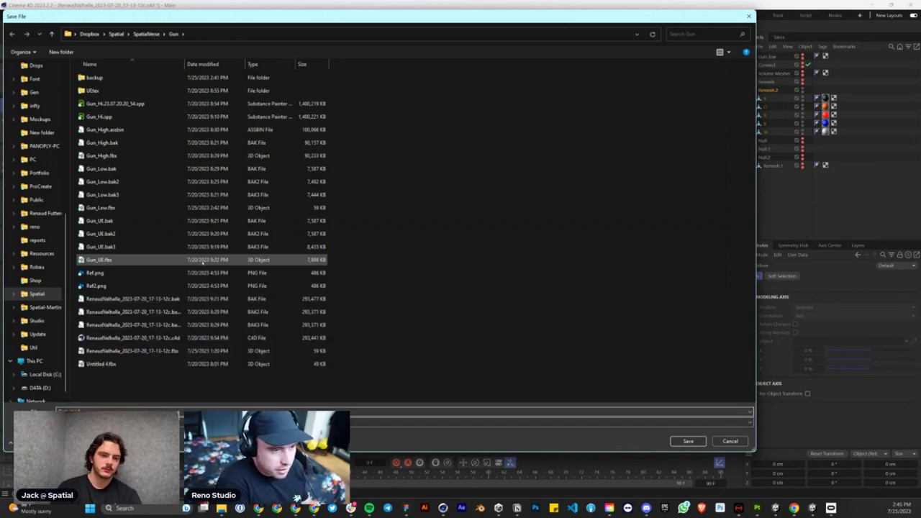
key("Escape")
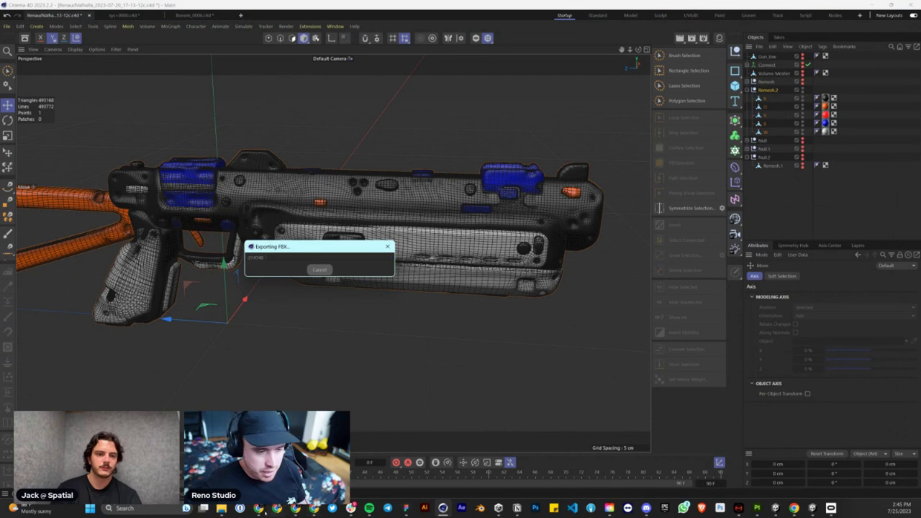
- Switch to Chrome and look up image results for "normal map" on Google
key("alt+Tab")
key("ctrl+t")
type("bo")
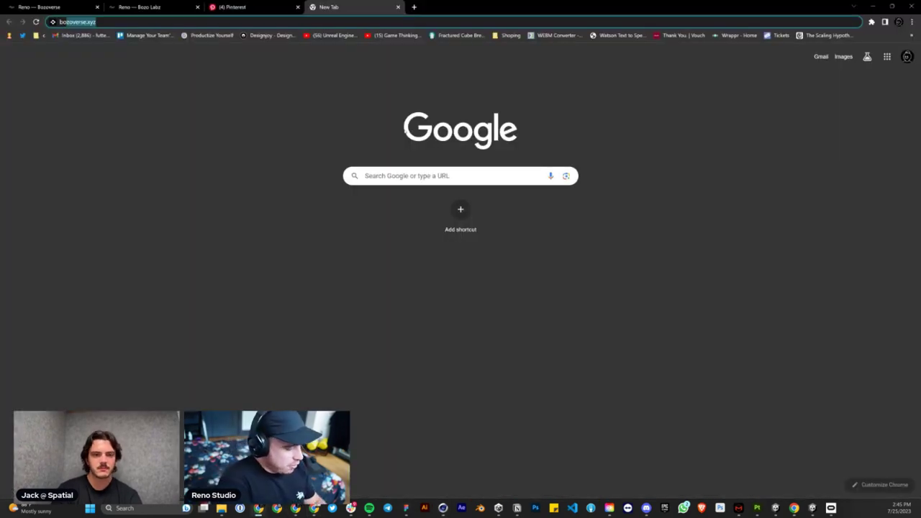
type("no")
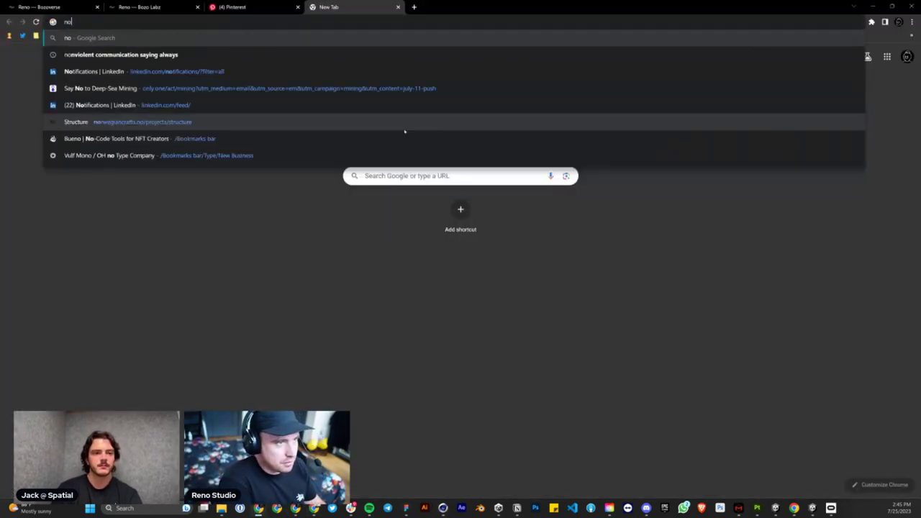
type("rmal")
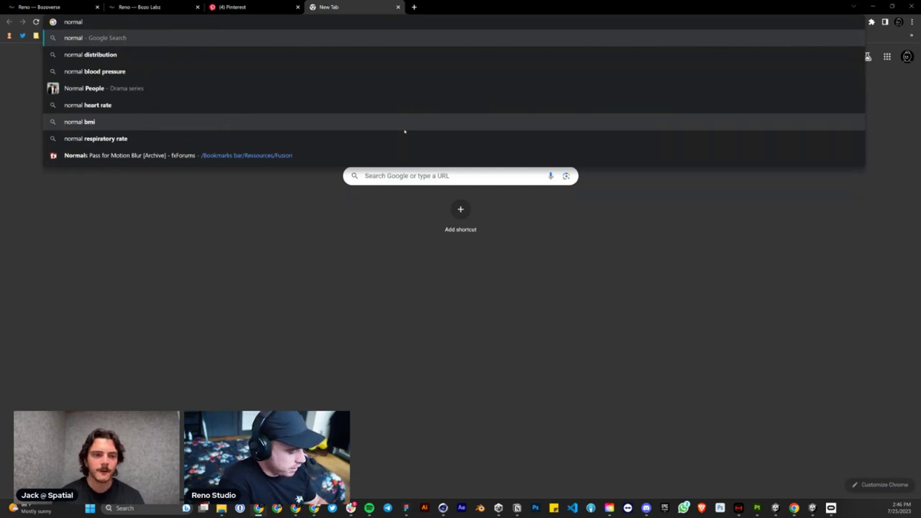
type("map")
key("Return")
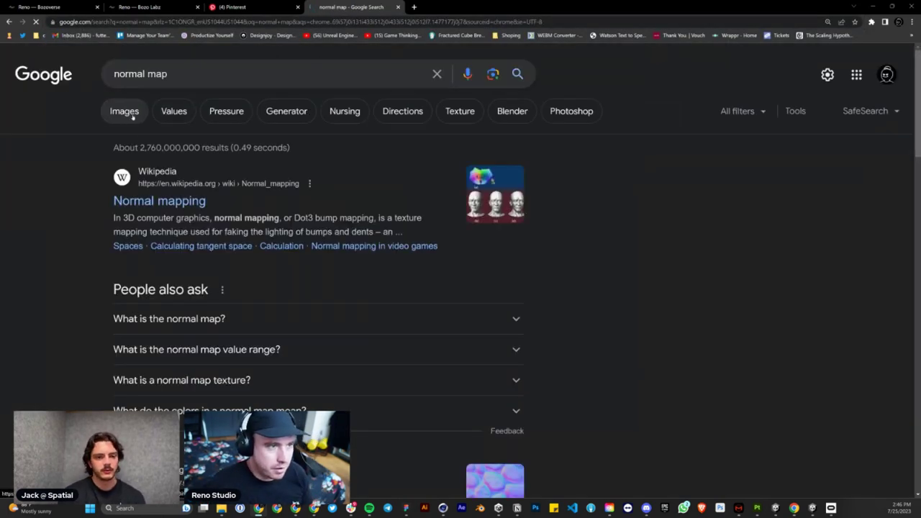
left_click(128, 115)
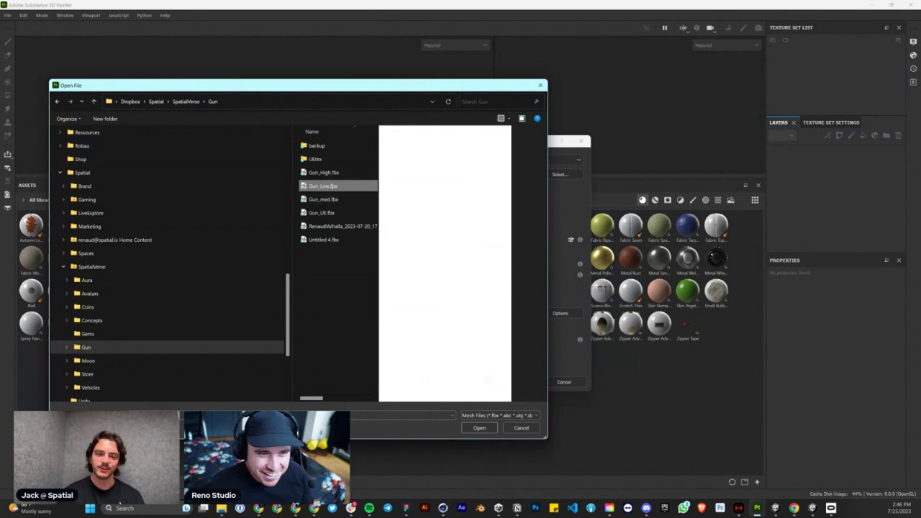
- Create a Substance 3D Painter project from Gun_Low.fbx with the Unity HD Render Pipeline (Metallic Standard) template and enlarge the viewports
double_click(321, 186)
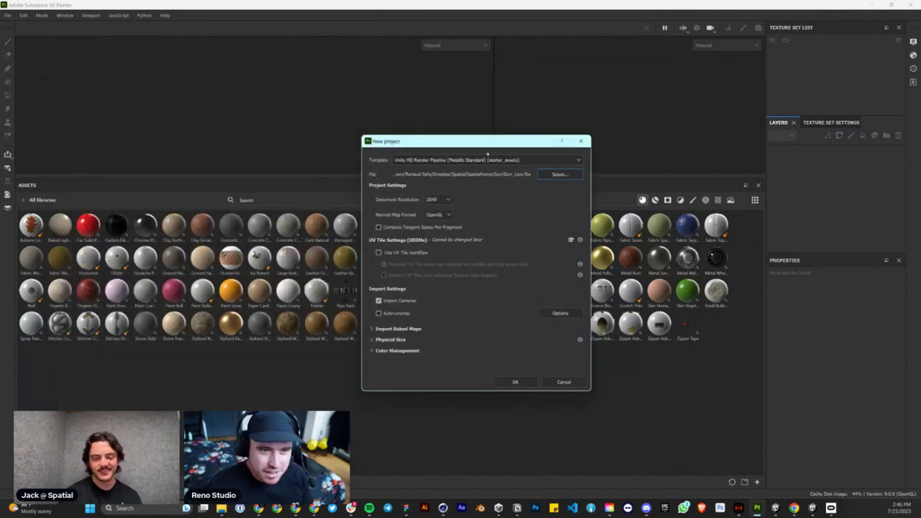
left_click(511, 382)
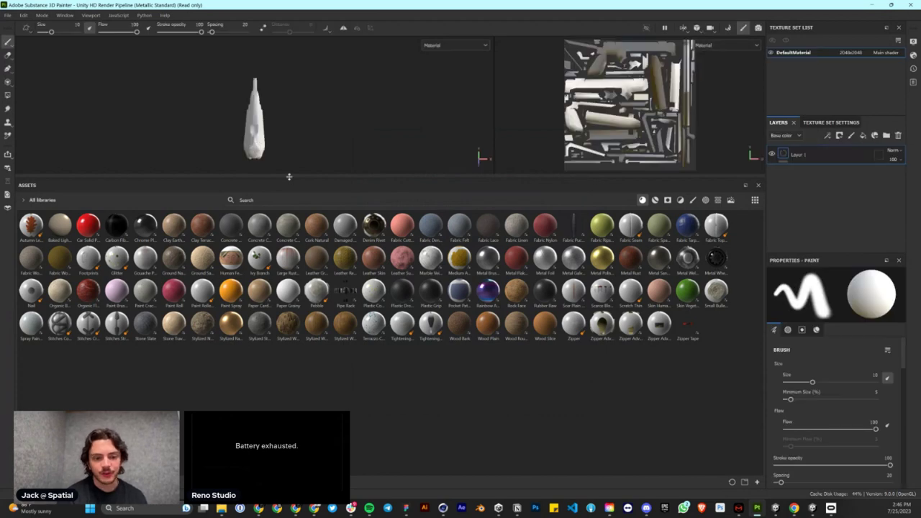
left_click_drag(290, 177, 288, 334)
left_click_drag(200, 174, 333, 128, "alt")
left_click_drag(366, 209, 321, 213, "alt")
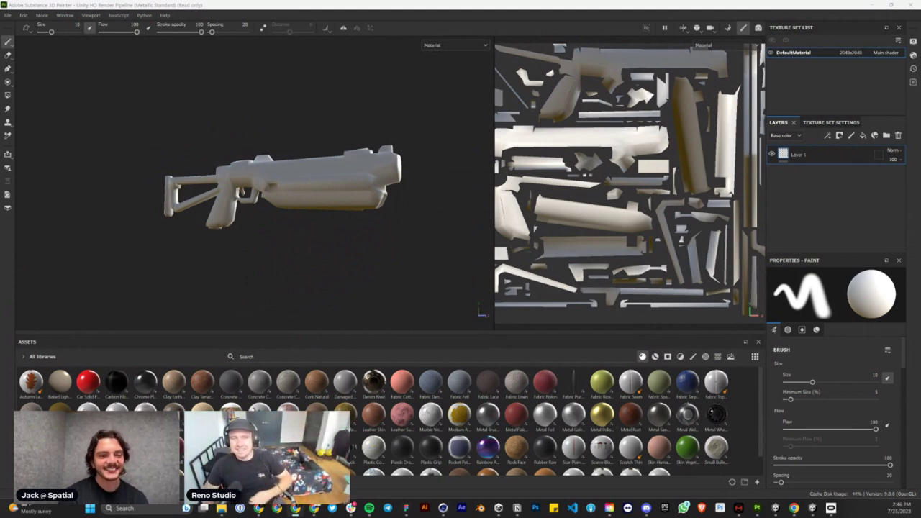
- Try out brush strokes on the gun's body, stock and grip in the 3D view
left_click(332, 272)
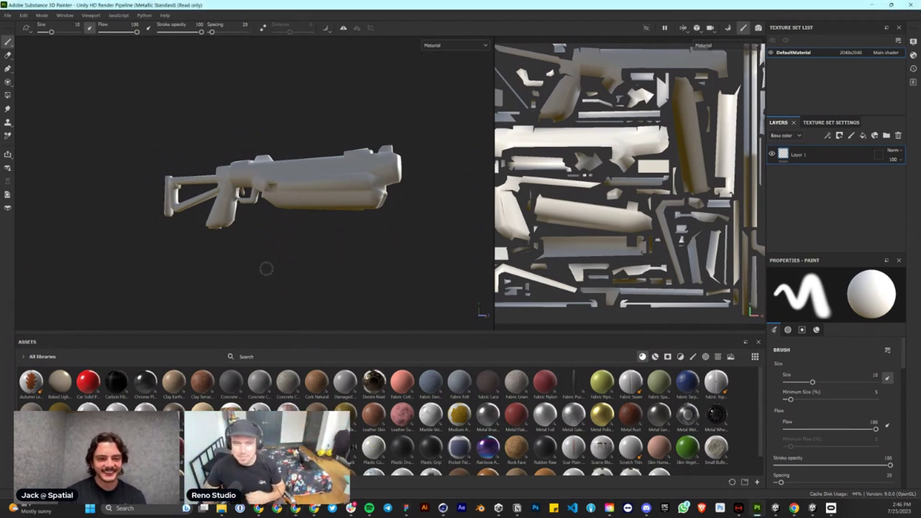
left_click_drag(266, 269, 360, 216, "alt")
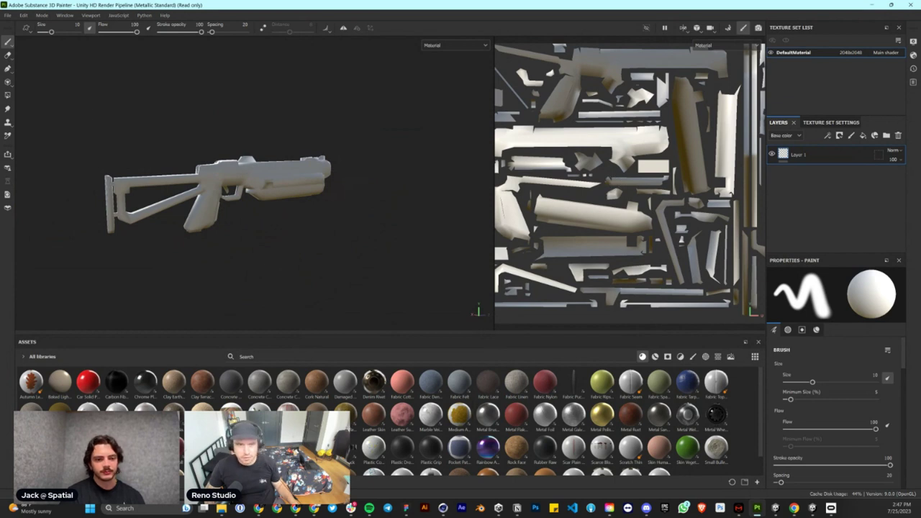
left_click_drag(264, 181, 291, 179)
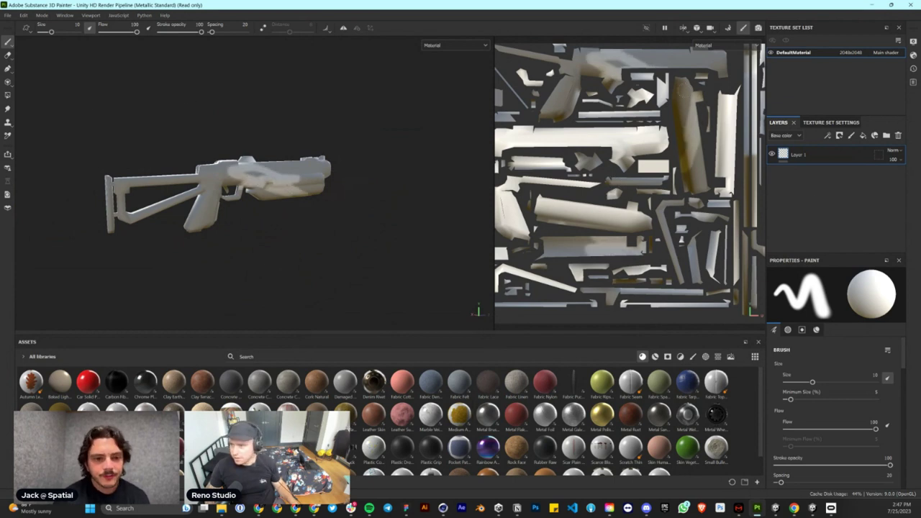
mouse_move(135, 184)
left_mouse_down()
mouse_move(121, 182)
mouse_move(223, 169)
mouse_move(199, 169)
left_mouse_up()
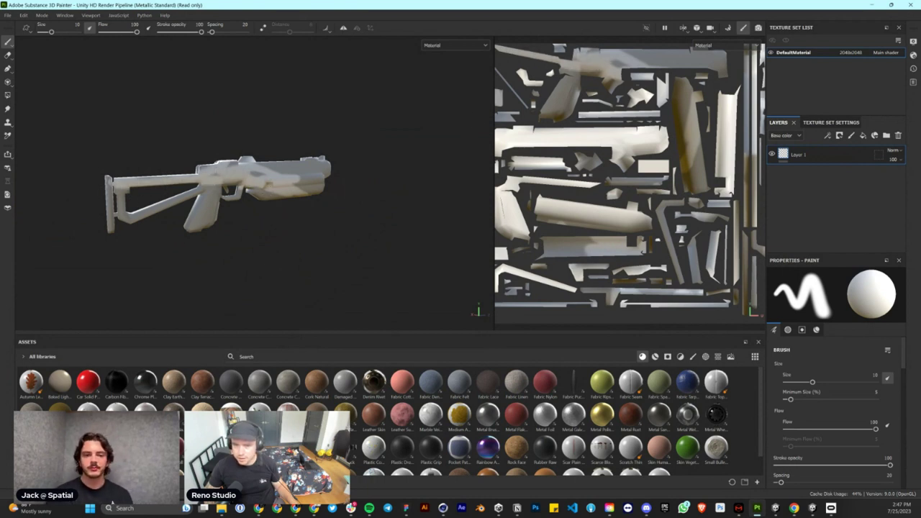
mouse_move(182, 244)
left_mouse_down()
mouse_move(217, 197)
mouse_move(327, 163)
left_mouse_up()
left_click_drag(206, 185, 241, 227, "alt")
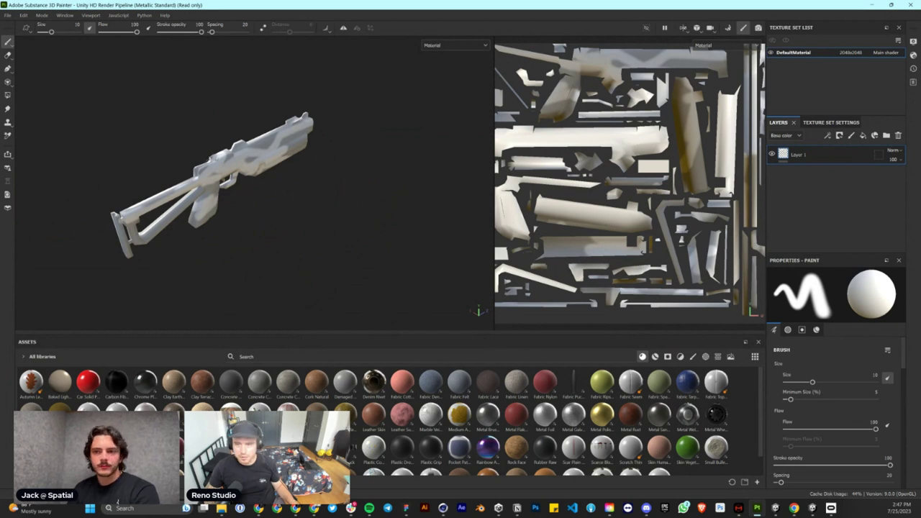
- Undo the trial brush strokes on the gun
key("ctrl+z")
key("ctrl+z")
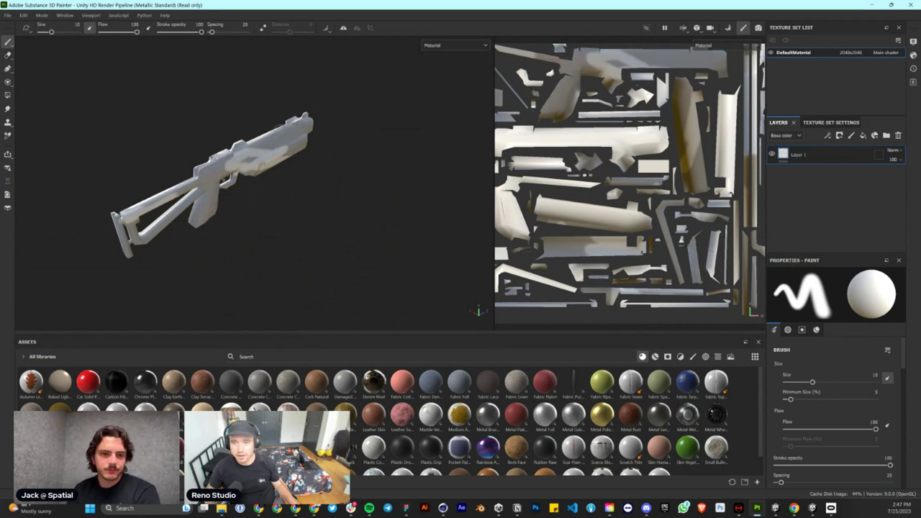
key("ctrl+z")
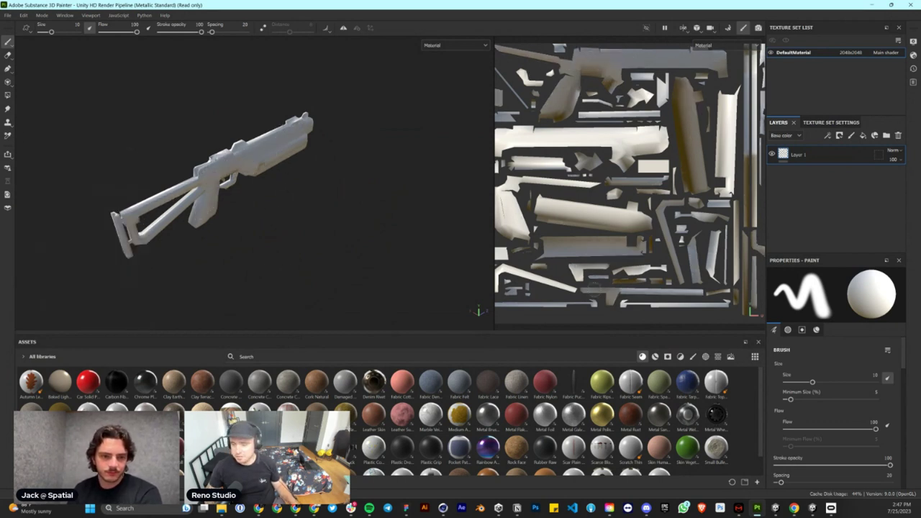
- Switch to mesh map baking and set the output size in the common settings to 4096
left_click_drag(316, 173, 318, 232, "alt")
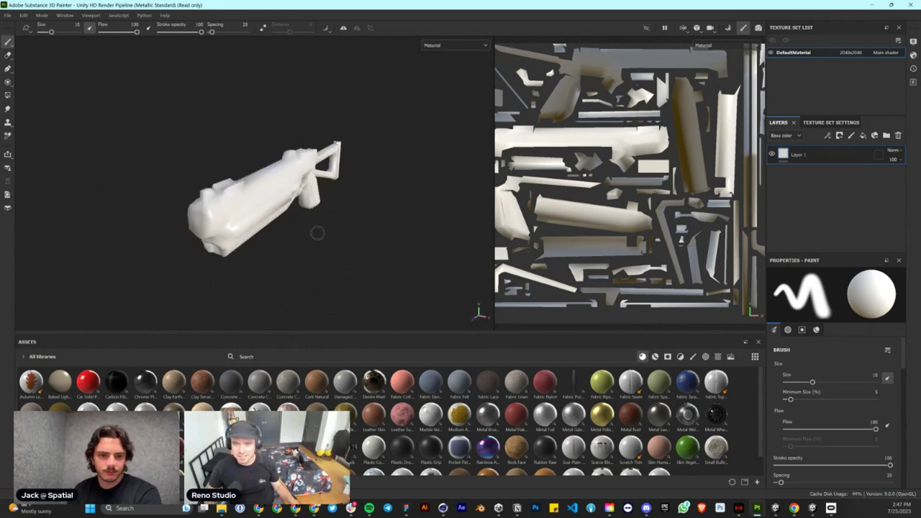
left_click(42, 15)
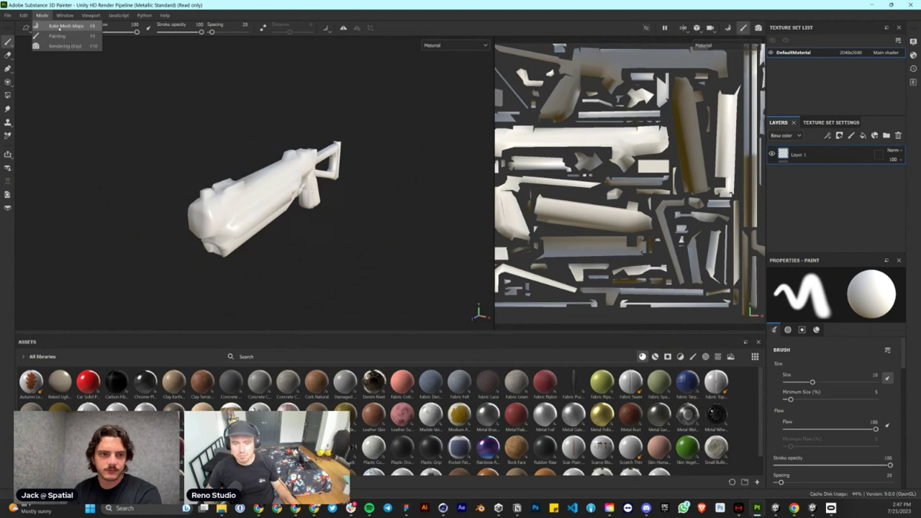
left_click(66, 26)
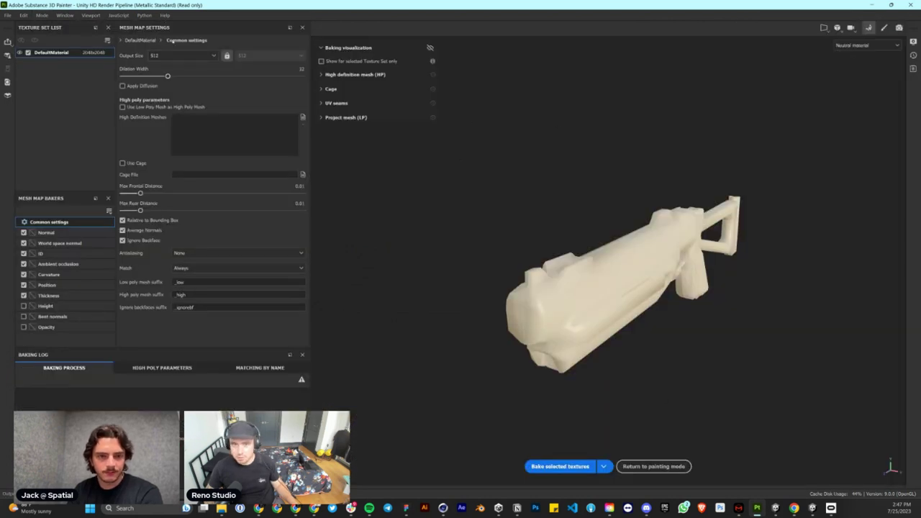
left_click(41, 15)
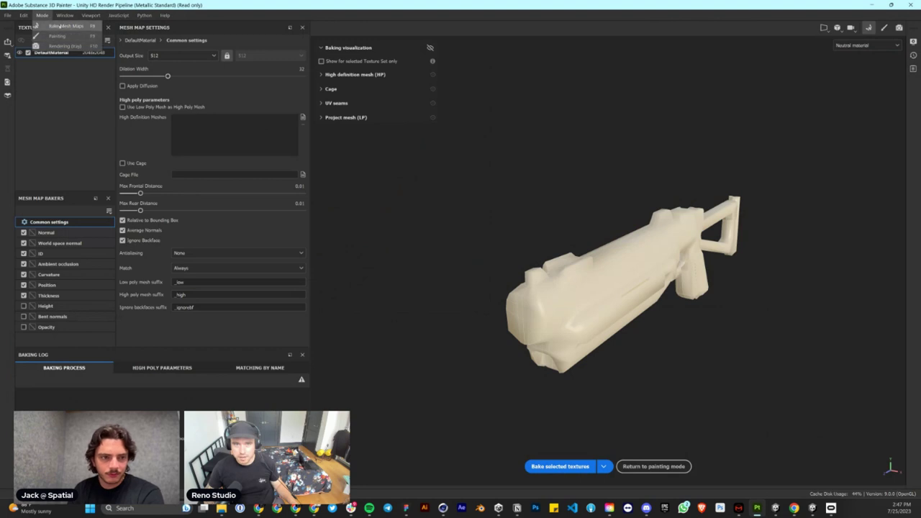
left_click(194, 56)
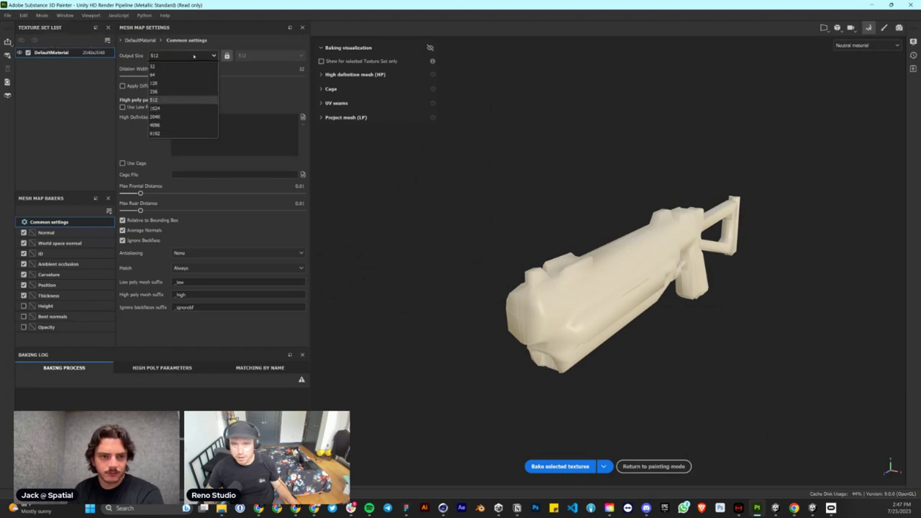
left_click(161, 119)
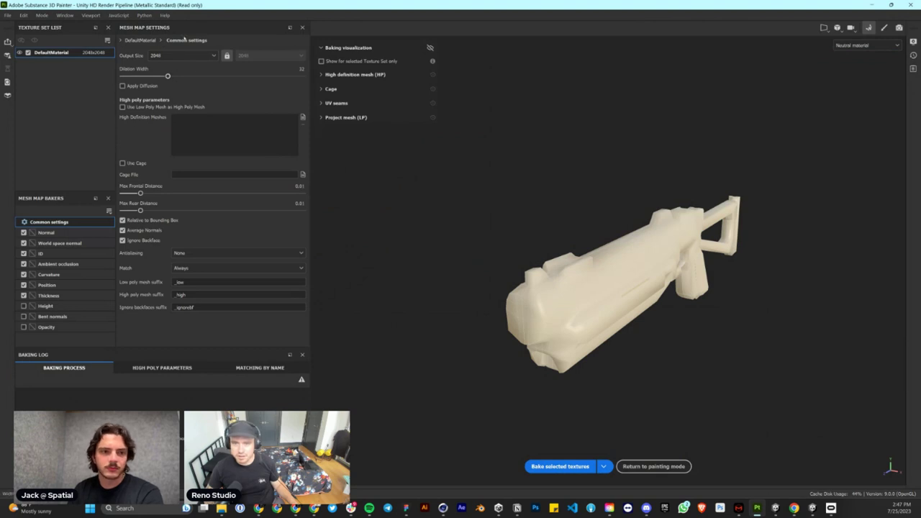
left_click(154, 55)
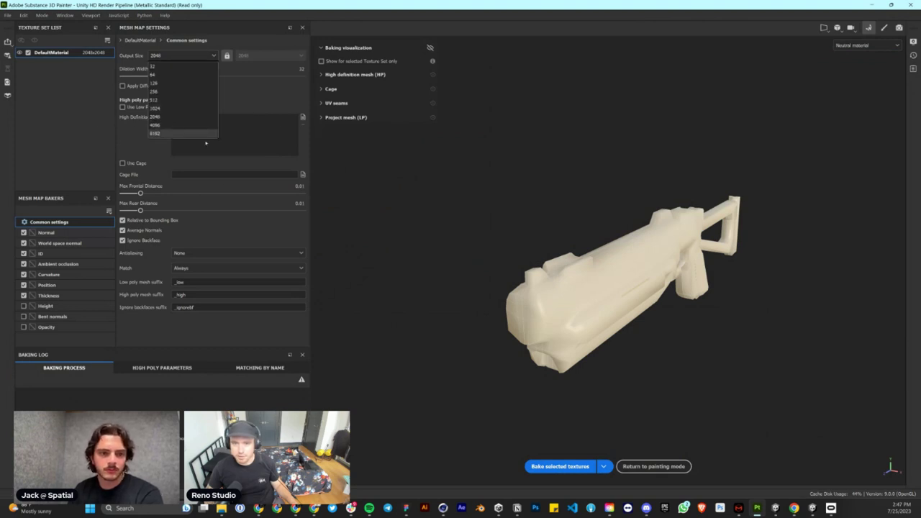
left_click(162, 125)
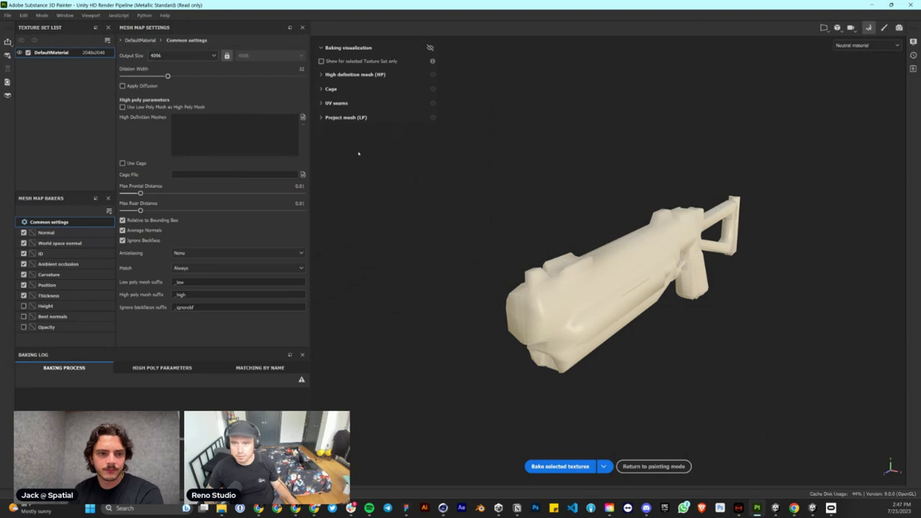
- Load Gun_med.fbx from the Gun folder as the high definition mesh for baking
left_click(303, 118)
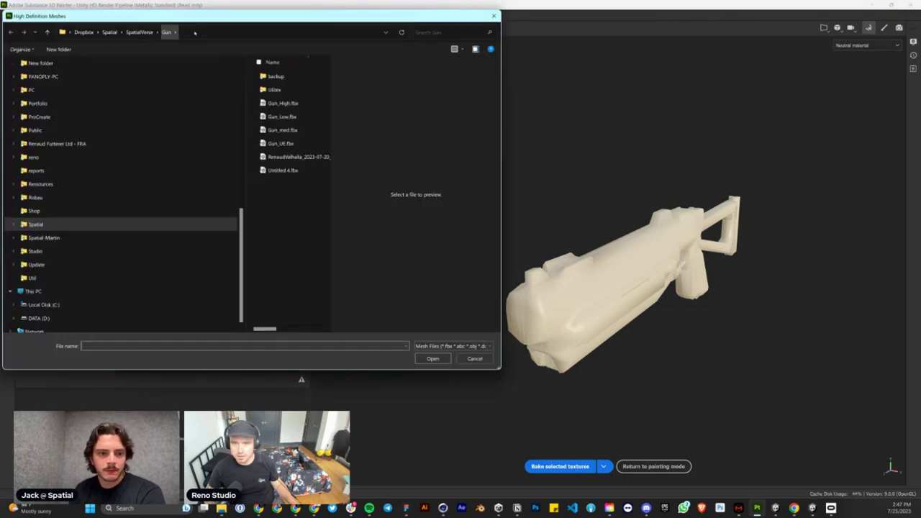
left_click_drag(203, 11, 371, 68)
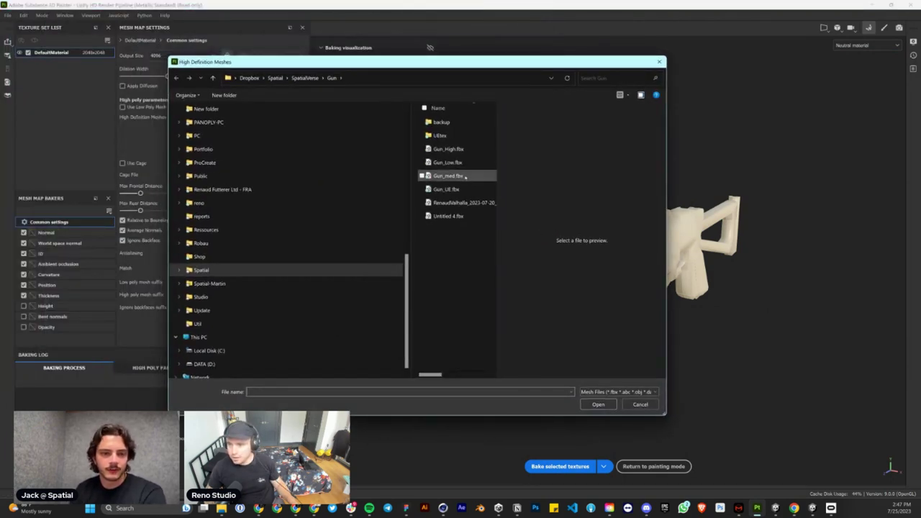
left_click(465, 179)
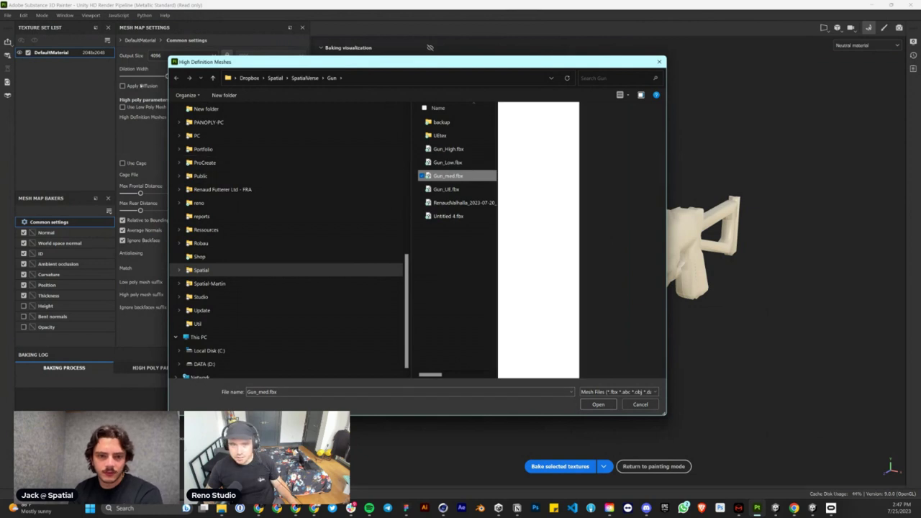
left_click_drag(238, 62, 375, 67)
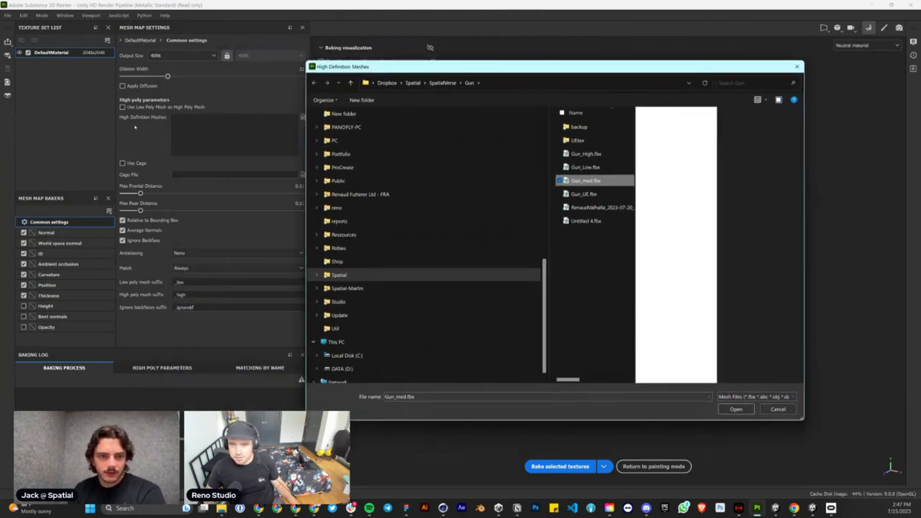
double_click(596, 181)
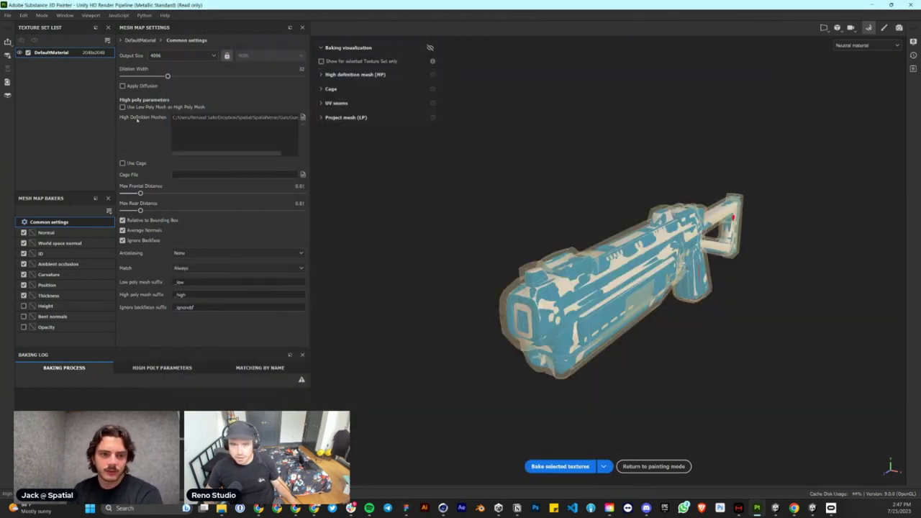
- Raise the max frontal distance to about 0.0203 and lower the max rear distance to about 0.0056, checking the cage around the stock and grip
left_click_drag(718, 293, 676, 290, "alt")
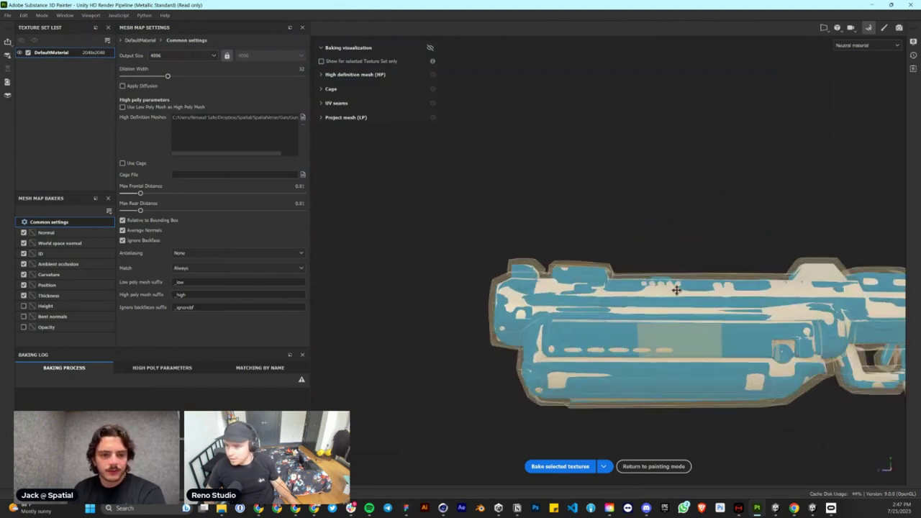
middle_click_drag(888, 291, 726, 269, "alt")
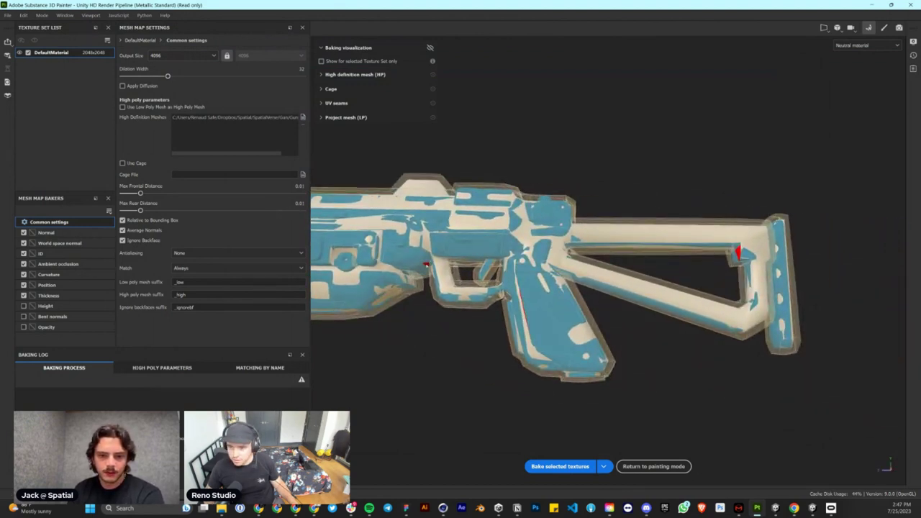
left_click_drag(140, 192, 146, 194)
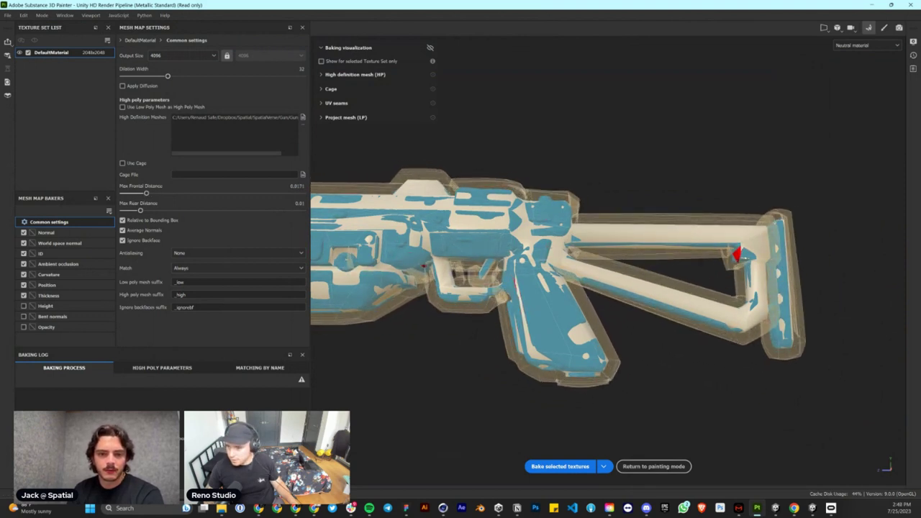
left_click_drag(626, 266, 706, 219, "alt")
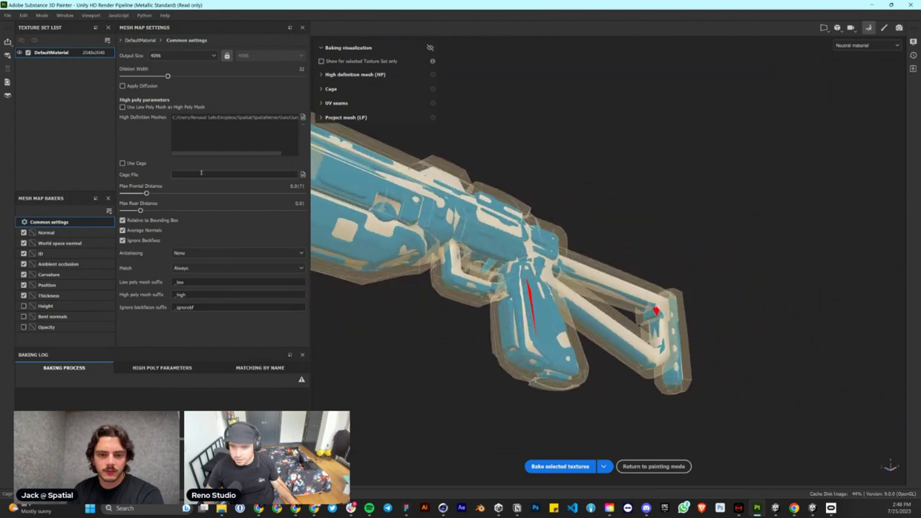
mouse_move(146, 195)
left_mouse_down()
mouse_move(133, 194)
mouse_move(144, 194)
mouse_move(137, 212)
mouse_move(149, 195)
mouse_move(136, 197)
mouse_move(148, 193)
left_mouse_up()
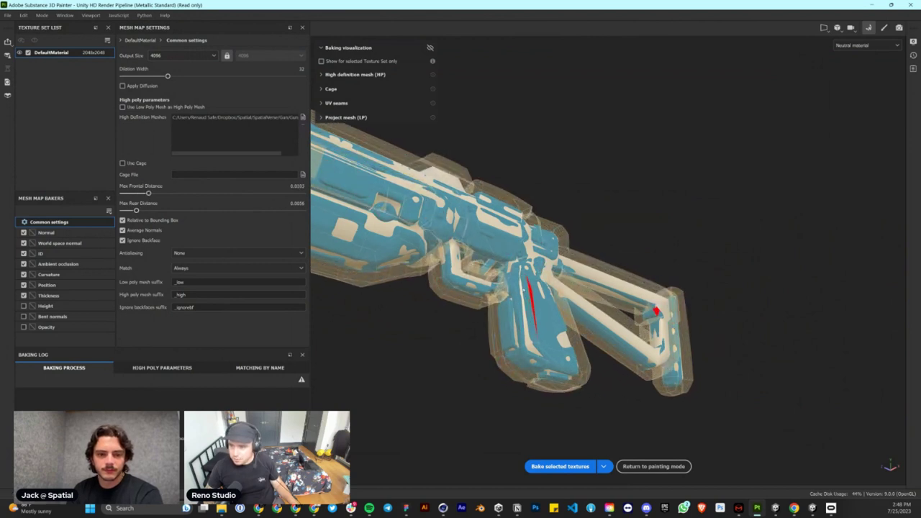
- Inspect the cage around the grip and stock and reduce the max frontal distance to about 0.0106
left_click_drag(535, 318, 603, 260, "alt")
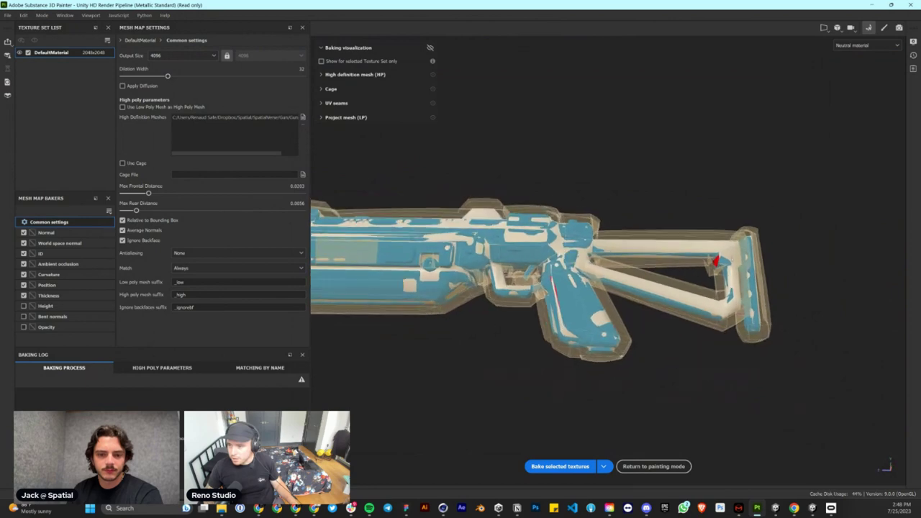
left_click_drag(692, 269, 480, 307, "alt")
left_click_drag(691, 296, 611, 285, "alt")
scroll(618, 287, "up", 4)
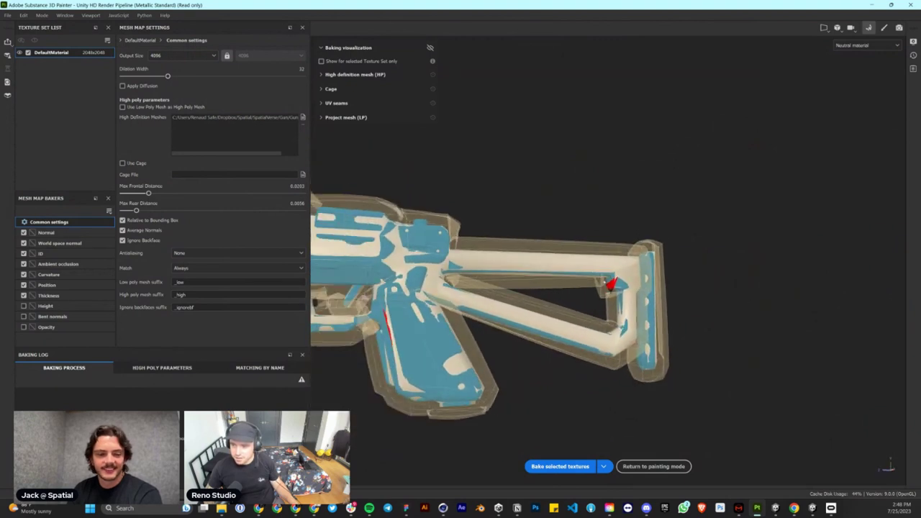
middle_click_drag(491, 317, 658, 315, "alt")
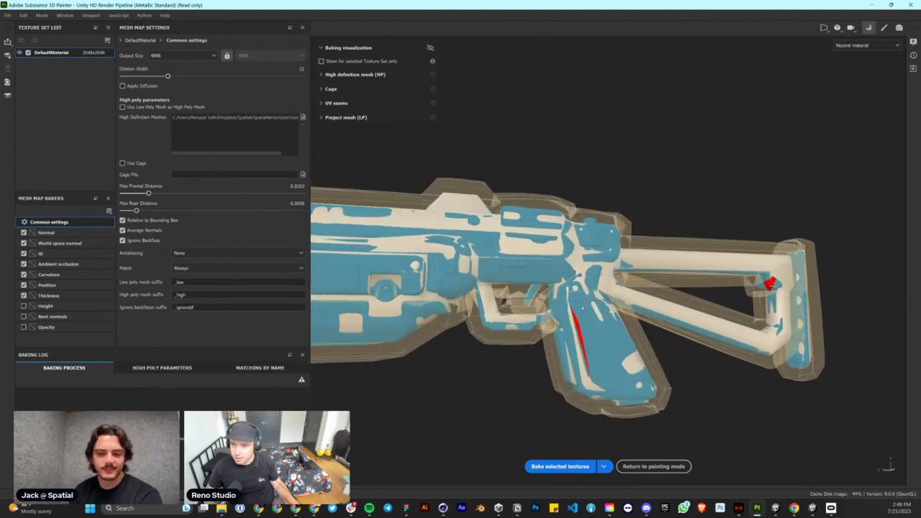
scroll(658, 316, "down", 2)
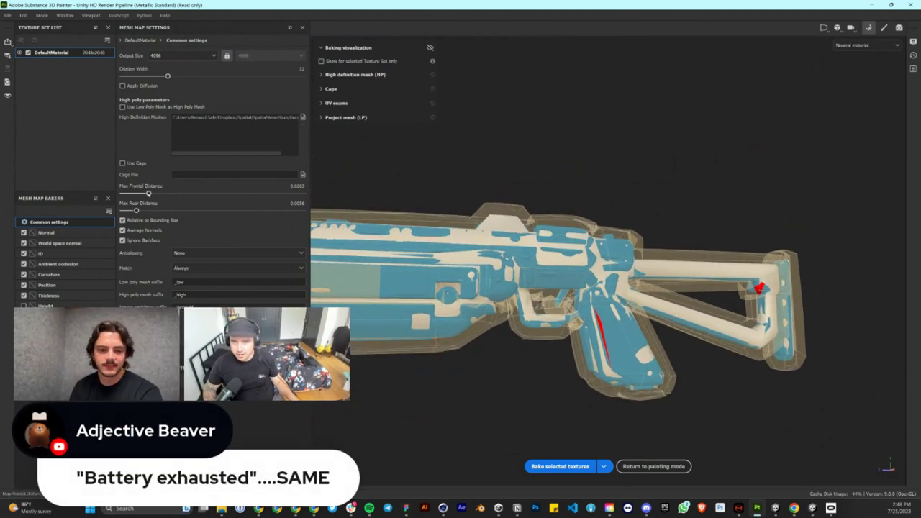
left_click_drag(148, 193, 141, 193)
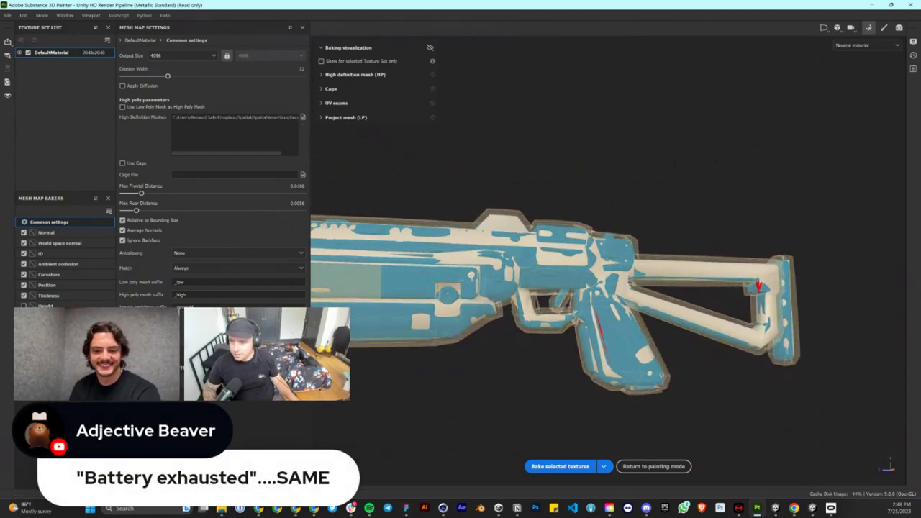
- Check the cage along the whole gun and bake the selected mesh maps
middle_click_drag(360, 268, 457, 265, "alt")
left_click_drag(389, 252, 447, 209, "alt")
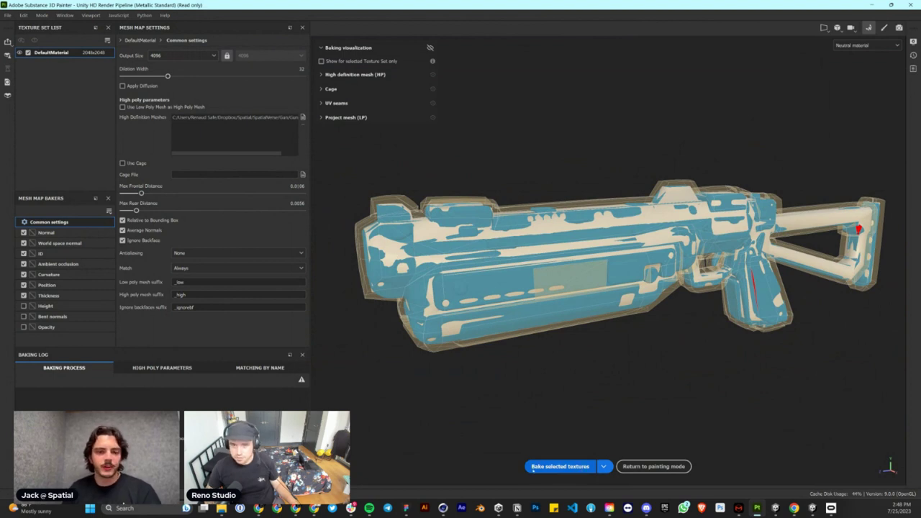
left_click(560, 467)
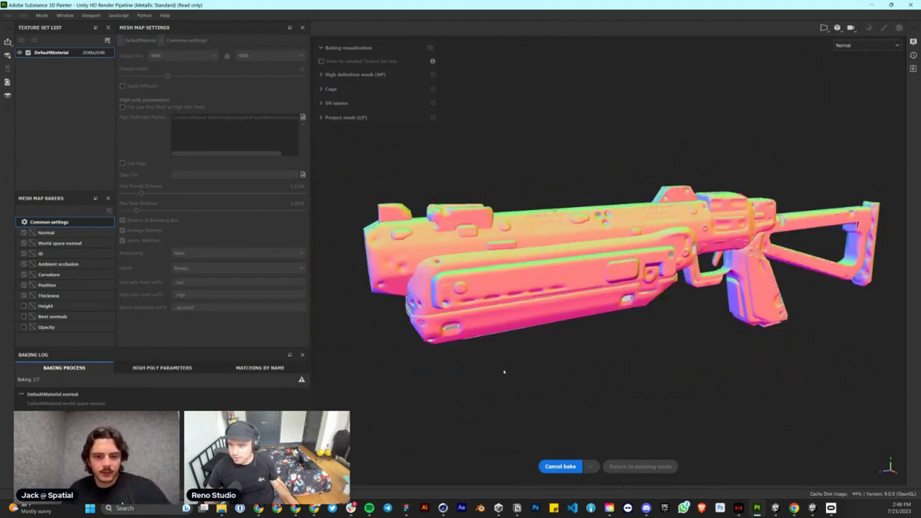
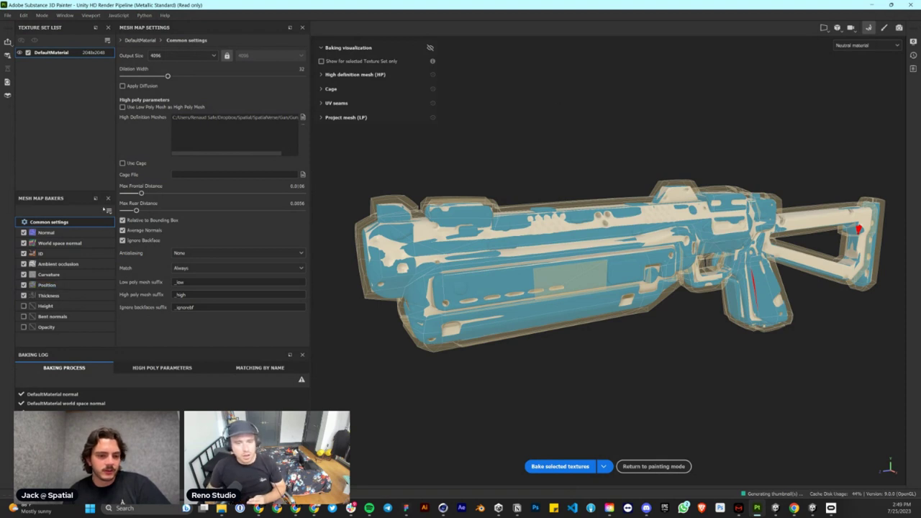
- Look through the baker settings for ambient occlusion and curvature
left_click(80, 265)
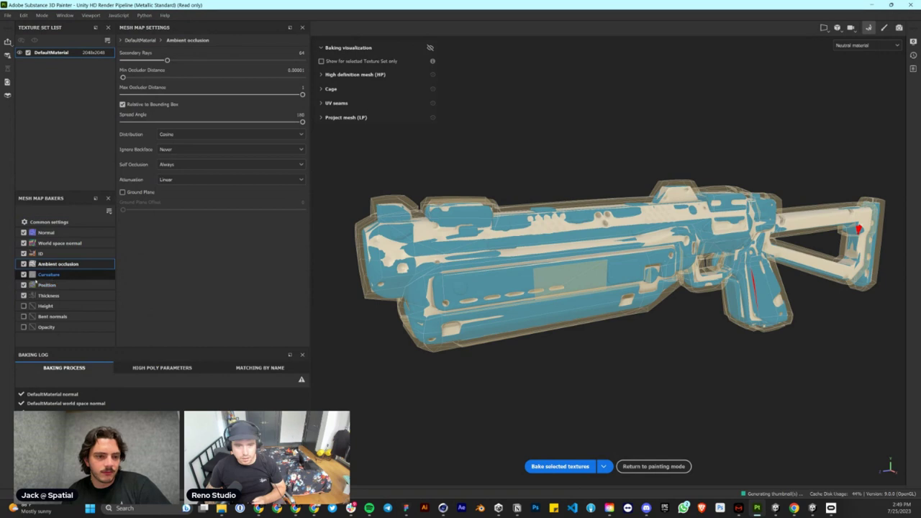
left_click(47, 276)
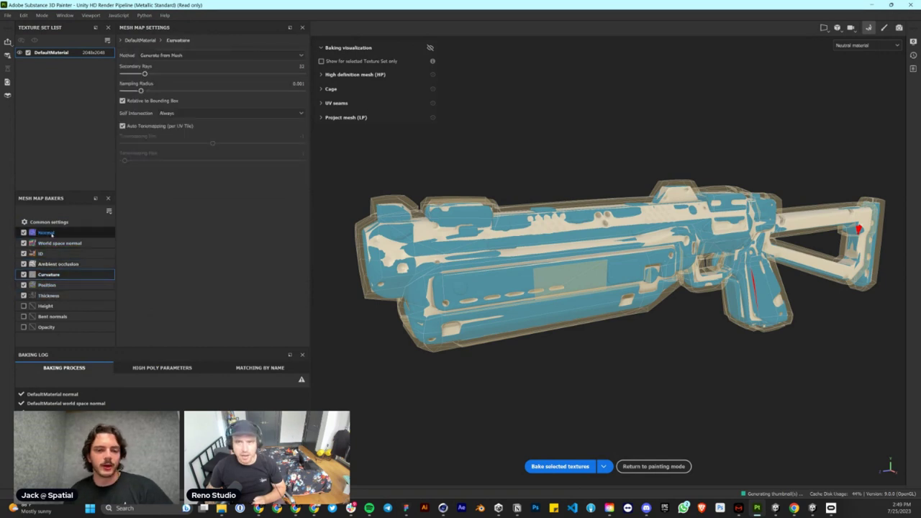
mouse_move(52, 234)
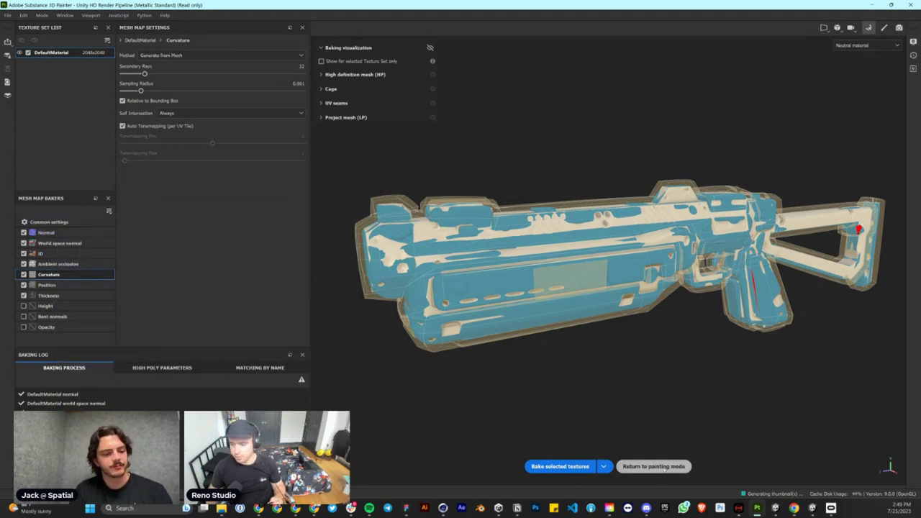
- Return to painting mode and inspect the baked detail on the gun's sides and underside
left_click(653, 467)
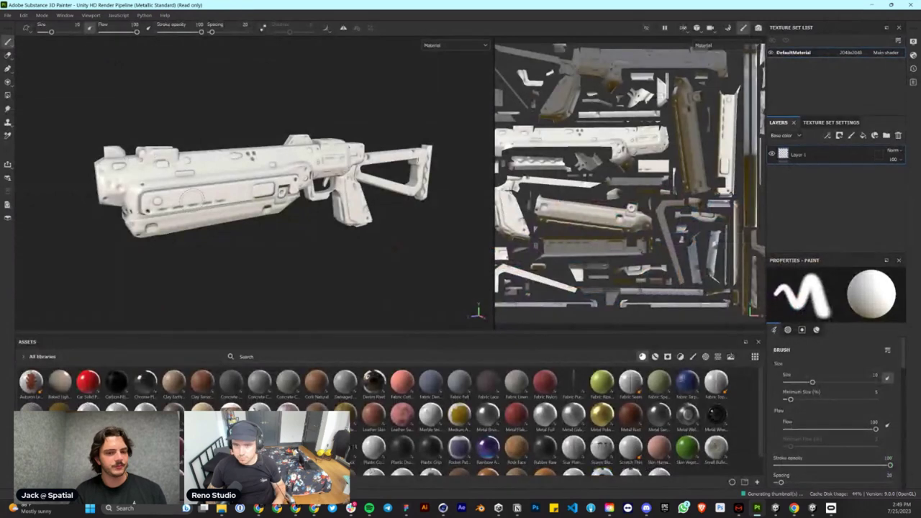
left_click_drag(247, 257, 393, 297, "alt")
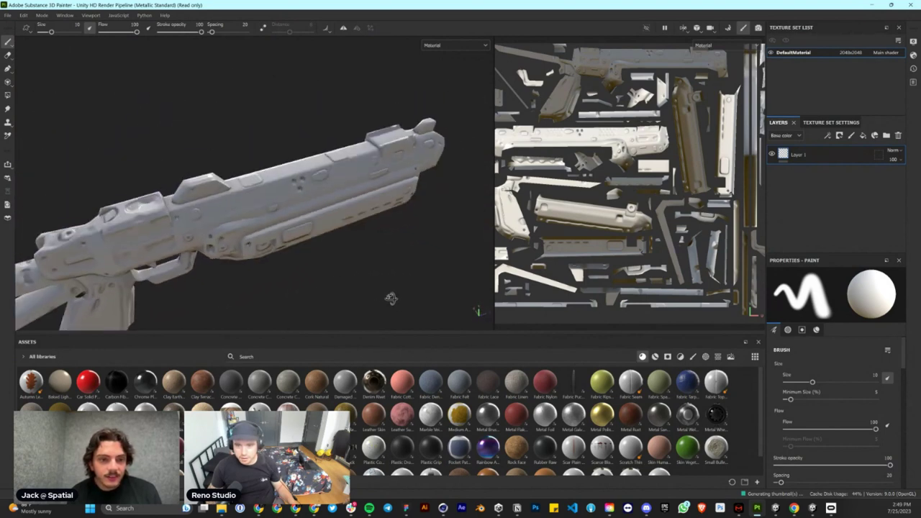
middle_click_drag(245, 212, 354, 187, "alt")
left_click_drag(354, 187, 389, 196, "alt")
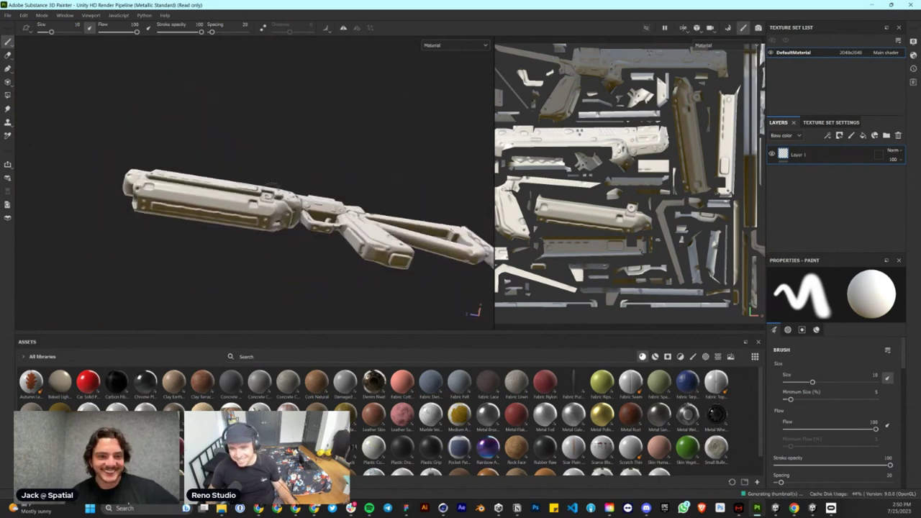
scroll(158, 236, "up", 4)
middle_click_drag(206, 238, 235, 197, "alt")
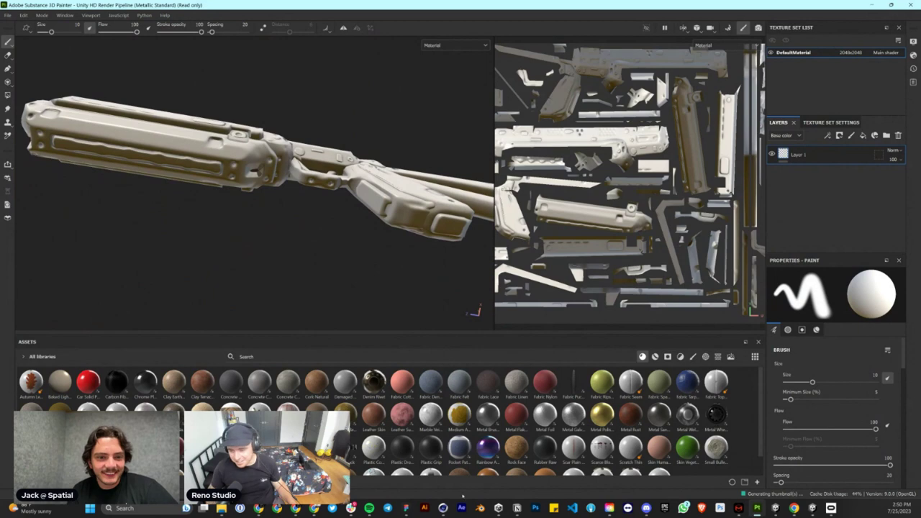
- Switch to Cinema 4D and compare the detailed Remesh.2 model with the low-poly Gun_Low mesh by toggling their visibility
left_click(443, 508)
left_click_drag(322, 281, 273, 317, "alt")
left_click(802, 90, "alt")
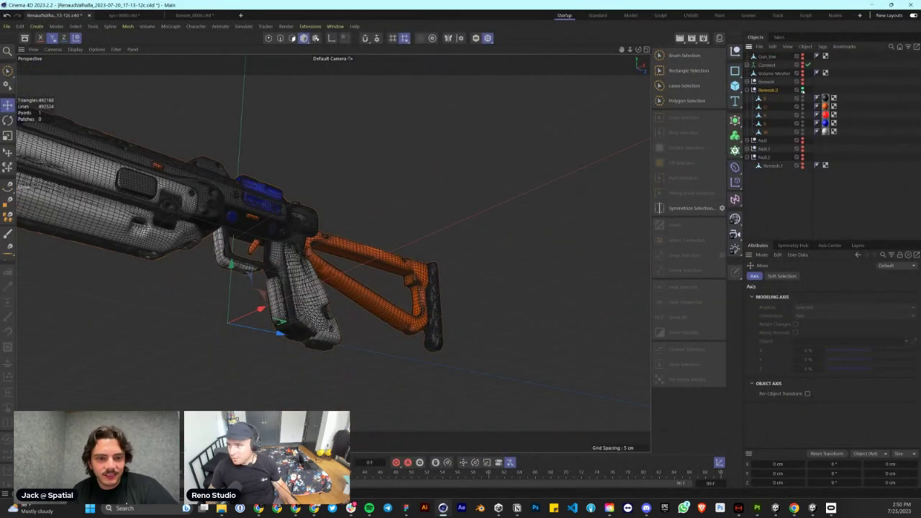
left_click(802, 90, "alt")
left_click(802, 56, "alt")
left_click_drag(359, 249, 334, 253, "alt")
middle_click_drag(333, 253, 384, 288, "alt")
scroll(383, 288, "up", 2)
scroll(384, 287, "down", 2)
left_click_drag(366, 305, 542, 388, "alt")
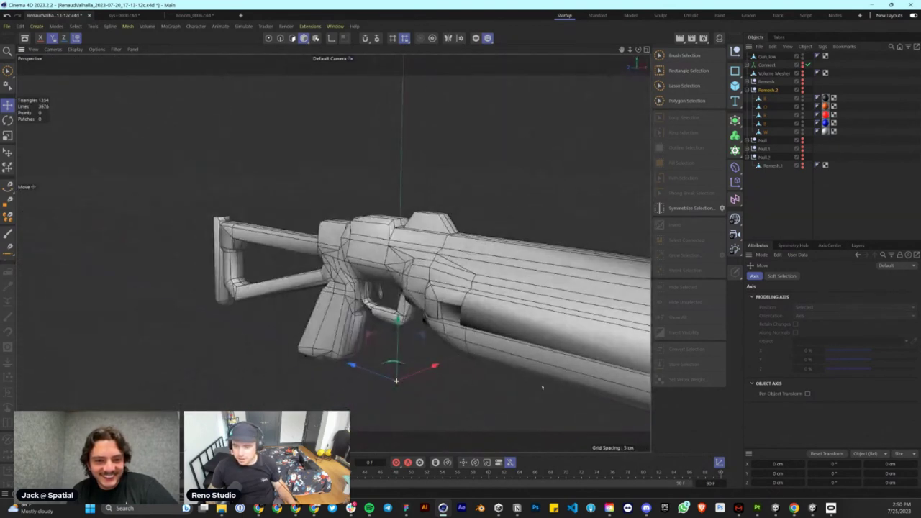
- Switch back to Substance 3D Painter and examine the baked gun from both sides, including the grip, body and stock
left_click(757, 508)
mouse_move(294, 124)
left_mouse_down("alt")
mouse_move(267, 166)
mouse_move(239, 190)
mouse_move(284, 243)
mouse_move(422, 263)
mouse_move(338, 214)
mouse_move(290, 211)
left_mouse_up("alt")
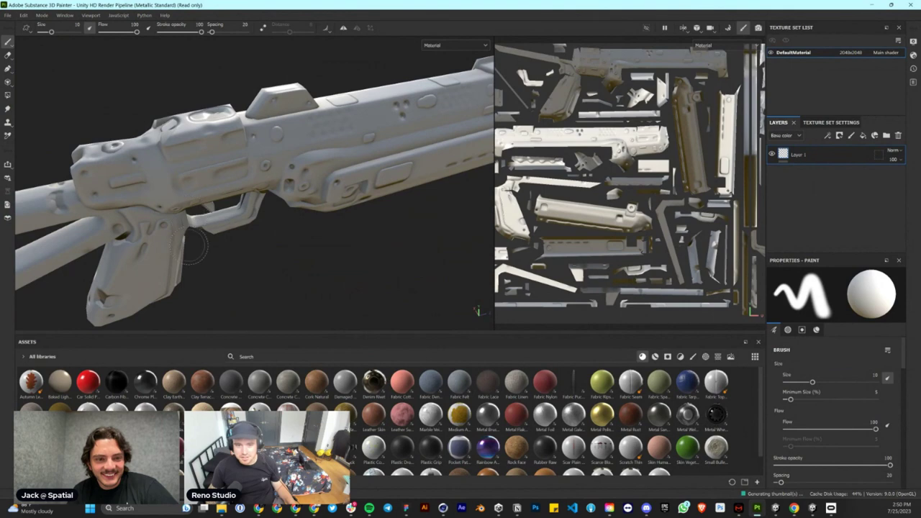
mouse_move(191, 248)
left_mouse_down("alt")
mouse_move(280, 207)
mouse_move(405, 243)
mouse_move(310, 212)
mouse_move(429, 268)
left_mouse_up("alt")
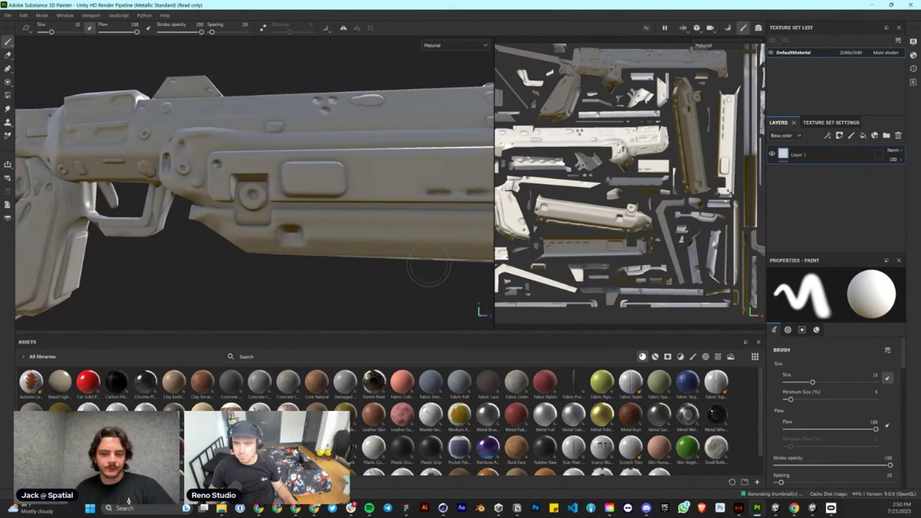
right_click_drag(429, 265, 345, 219, "alt")
mouse_move(345, 219)
left_mouse_down("alt")
mouse_move(464, 264)
mouse_move(414, 157)
mouse_move(291, 222)
mouse_move(397, 204)
mouse_move(363, 180)
mouse_move(351, 157)
mouse_move(401, 188)
mouse_move(411, 223)
mouse_move(352, 248)
left_mouse_up("alt")
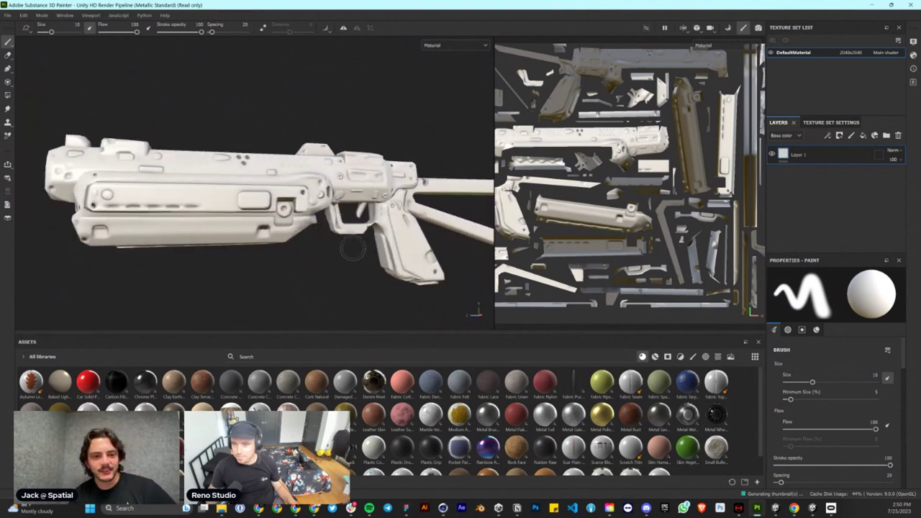
middle_click_drag(353, 249, 308, 220, "alt")
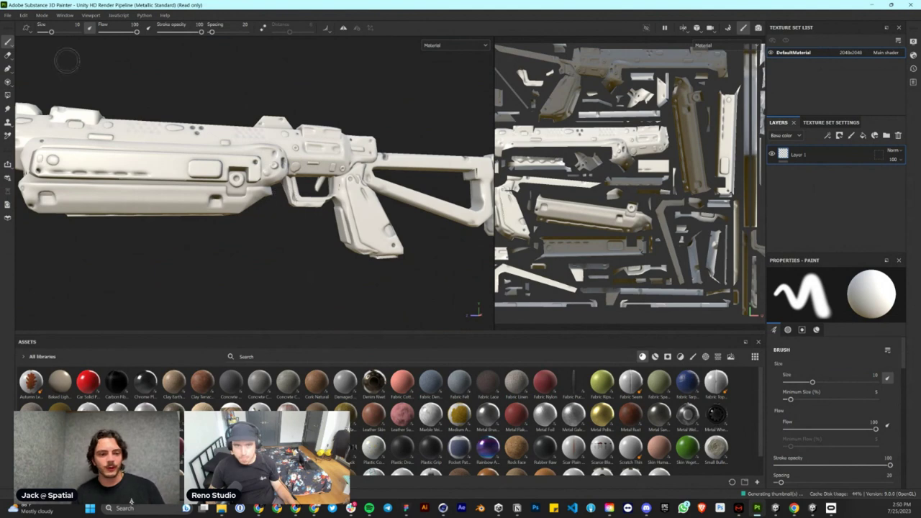
left_click_drag(346, 189, 370, 225, "alt")
middle_click_drag(368, 224, 318, 229, "alt")
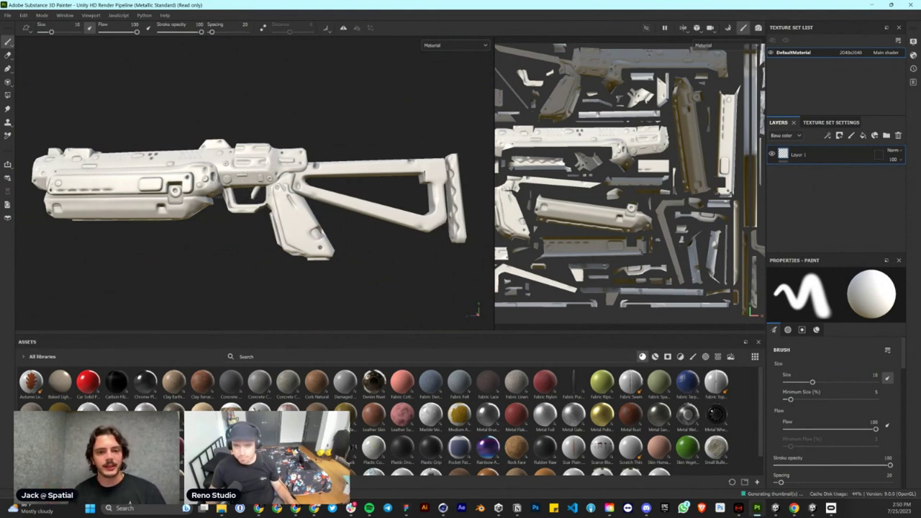
- Display the Normal mesh map on the gun and inspect it along both sides and the top
left_click(455, 45)
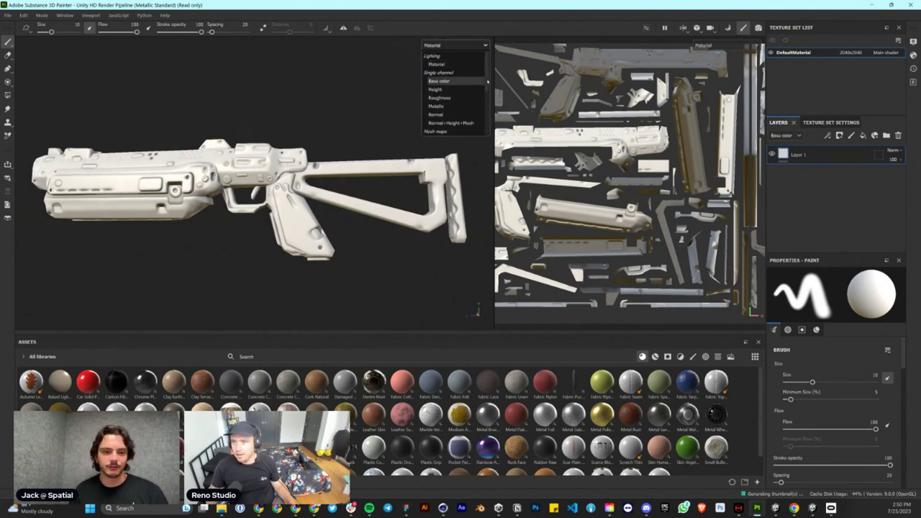
scroll(443, 92, "down", 5)
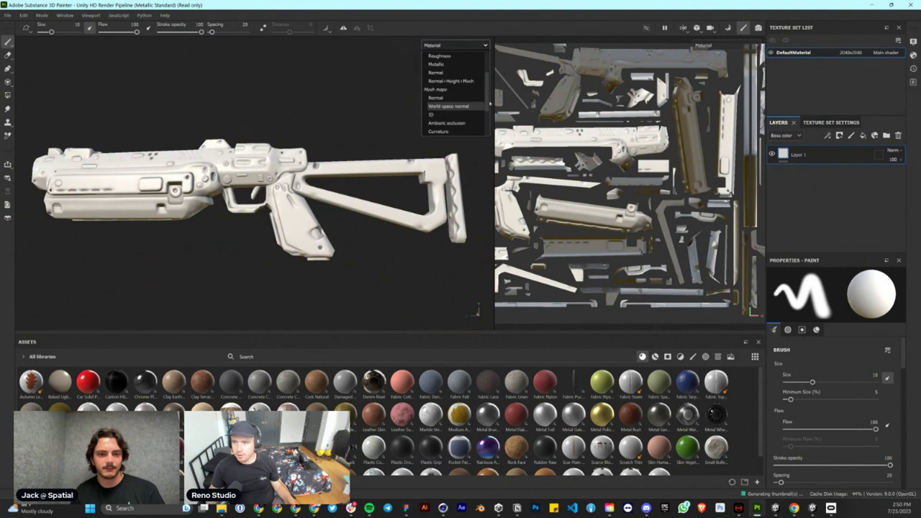
scroll(450, 79, "down", 2)
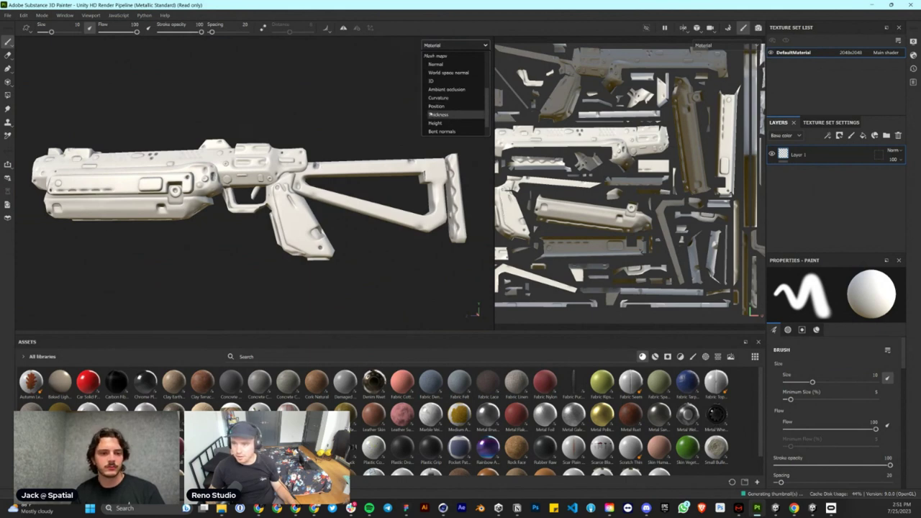
scroll(465, 109, "down", 1)
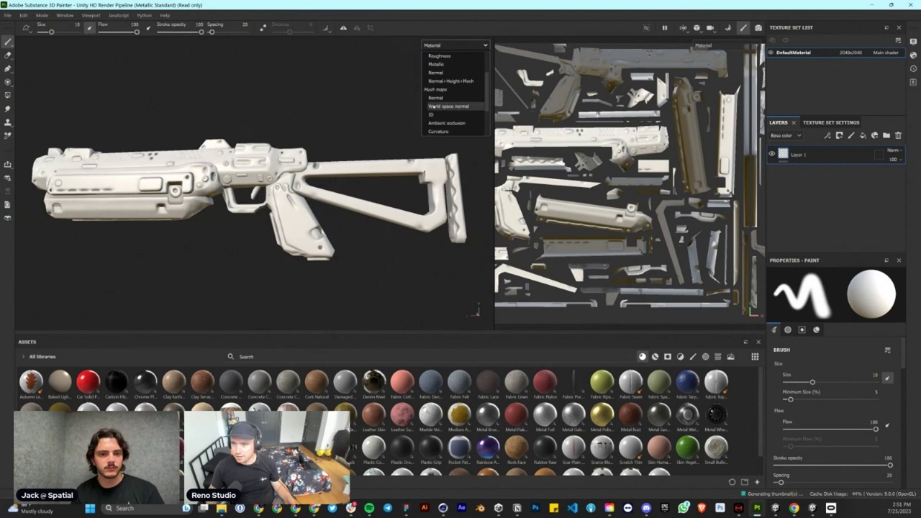
left_click(436, 97)
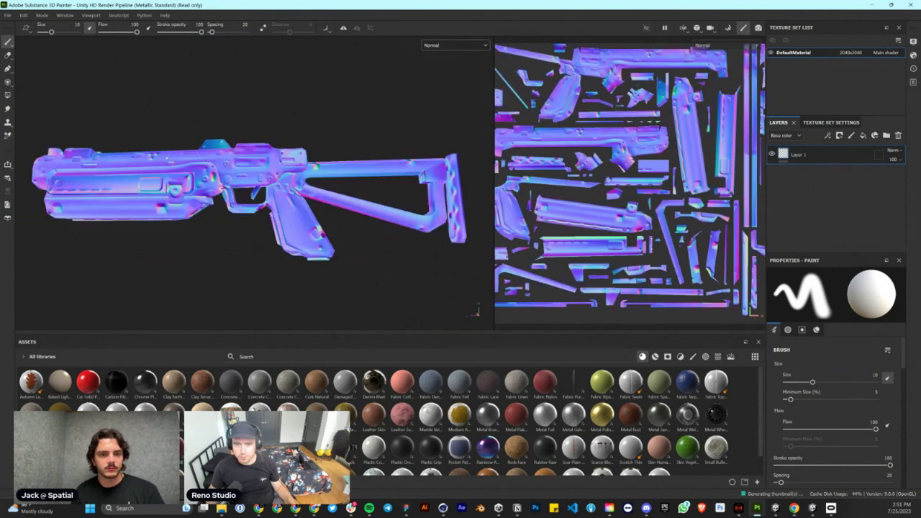
left_click_drag(460, 179, 280, 177, "alt")
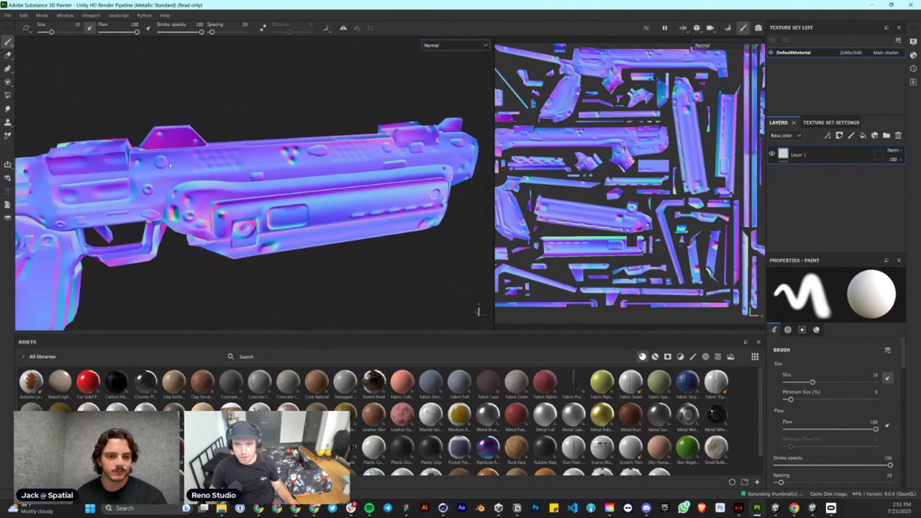
left_click_drag(162, 206, 236, 228, "alt")
middle_click_drag(177, 215, 368, 220, "alt")
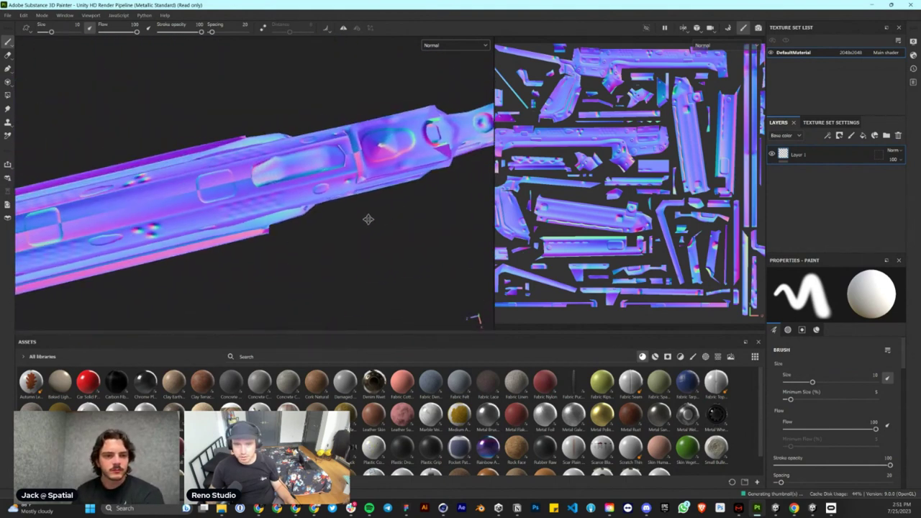
left_click_drag(367, 220, 279, 199, "alt")
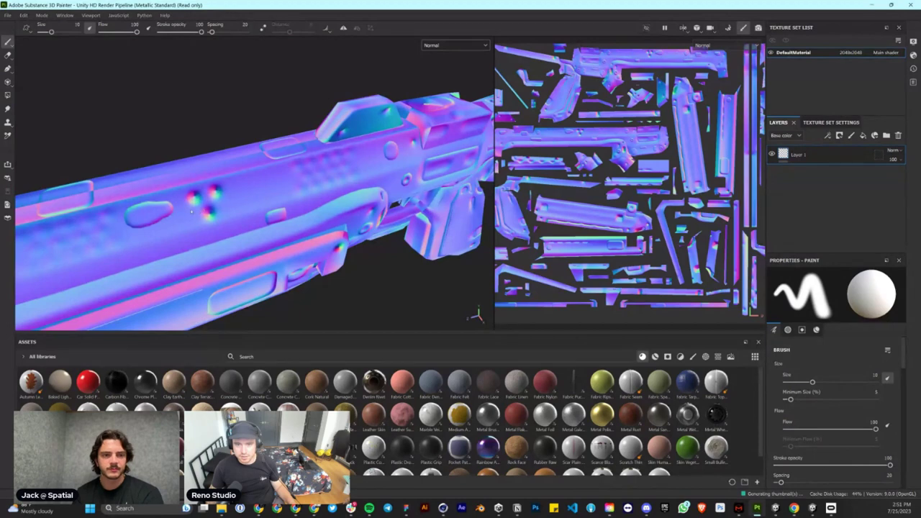
- Examine the normal map up close around the body's round holes and oval recess, and at the muzzle
scroll(203, 219, "up", 5)
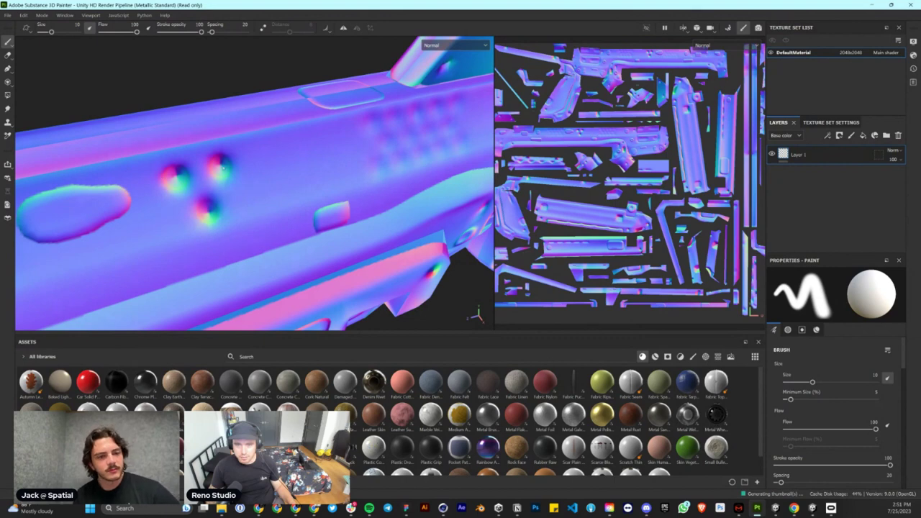
left_click_drag(293, 240, 275, 198, "alt")
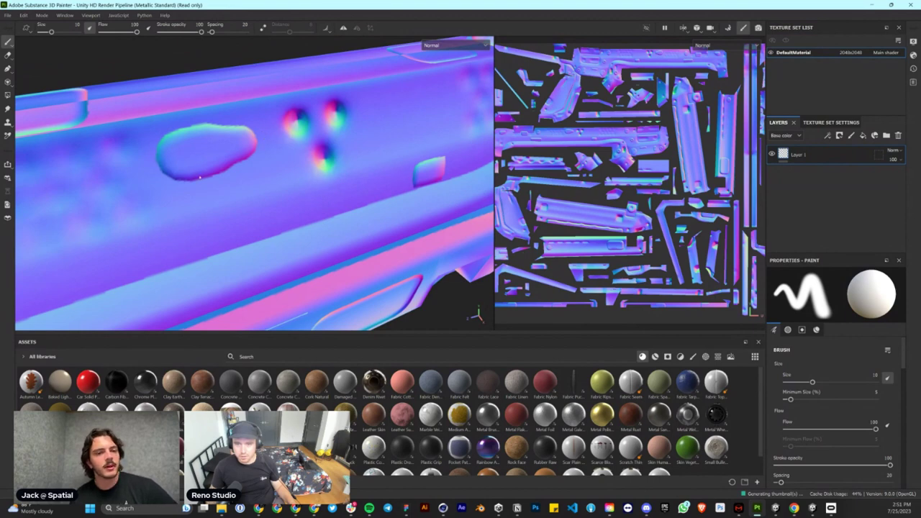
right_click_drag(157, 160, 240, 221, "alt")
middle_click_drag(89, 236, 231, 210, "alt")
left_click_drag(230, 210, 295, 223, "alt")
scroll(234, 209, "down", 5)
- Display the World space normal mesh map and inspect it on both sides and the front of the gun
left_click(429, 45)
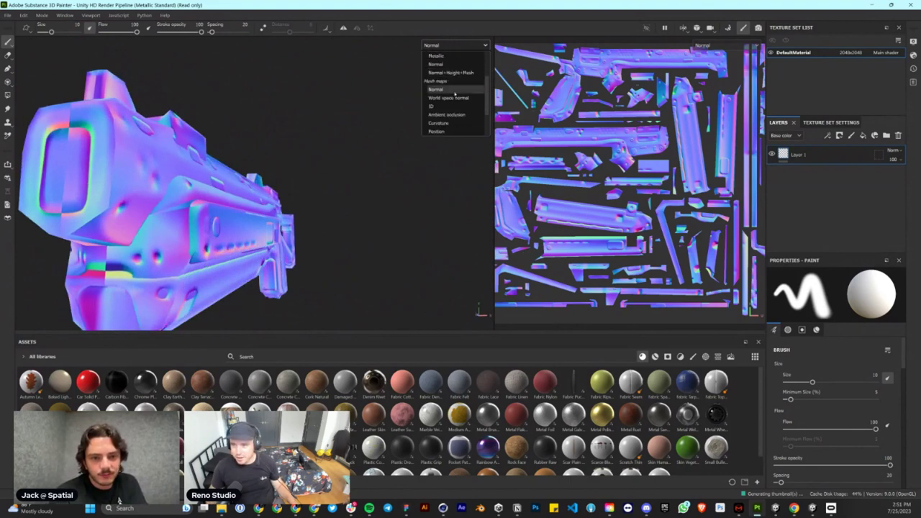
left_click(448, 97)
left_click_drag(341, 185, 303, 173, "alt")
left_click_drag(309, 206, 308, 175, "alt")
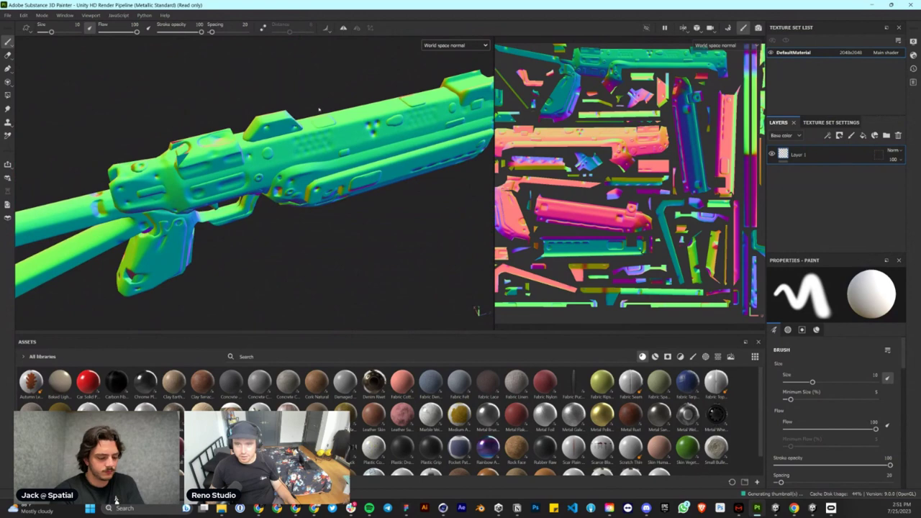
left_click_drag(295, 211, 115, 145, "alt")
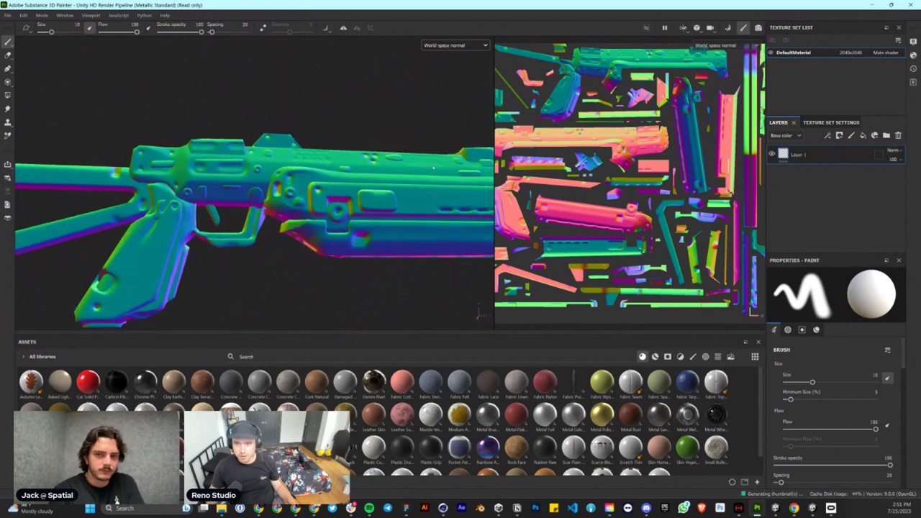
left_click_drag(433, 168, 439, 189, "alt")
scroll(432, 189, "down", 3)
left_click_drag(359, 205, 212, 205, "alt")
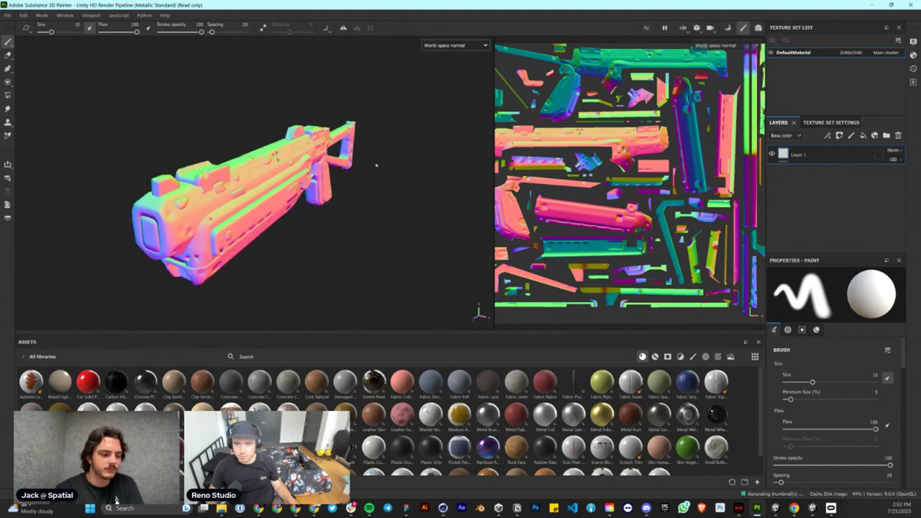
left_click_drag(376, 166, 437, 213, "alt")
- Display the Base color, Height, Roughness and Metallic channels on the gun one after another
left_click(455, 45)
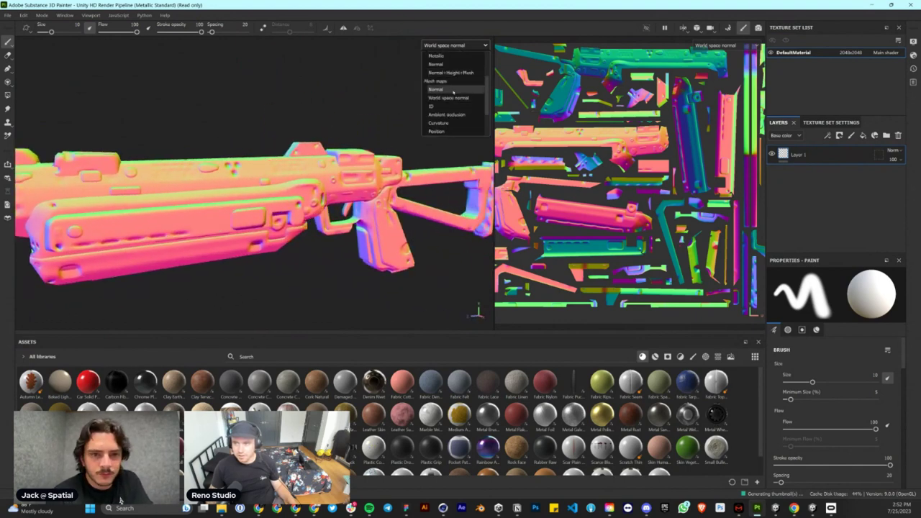
scroll(434, 72, "up", 3)
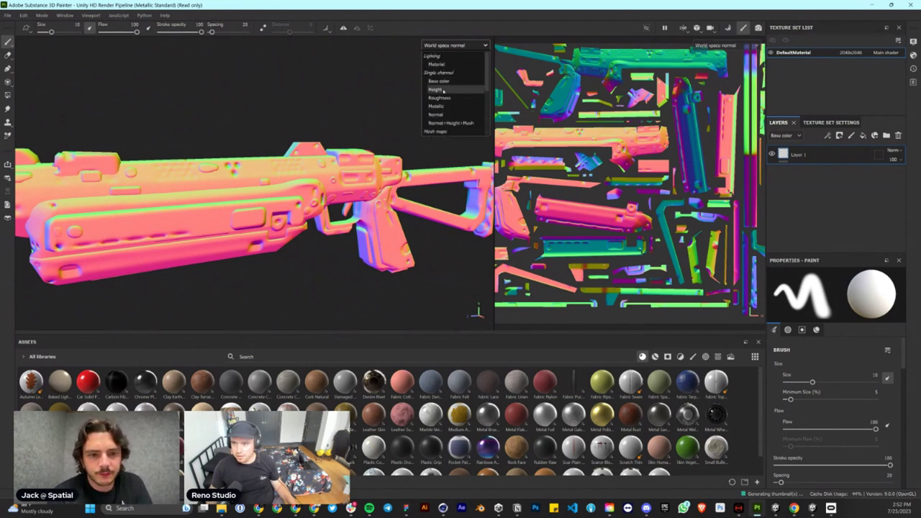
left_click(439, 81)
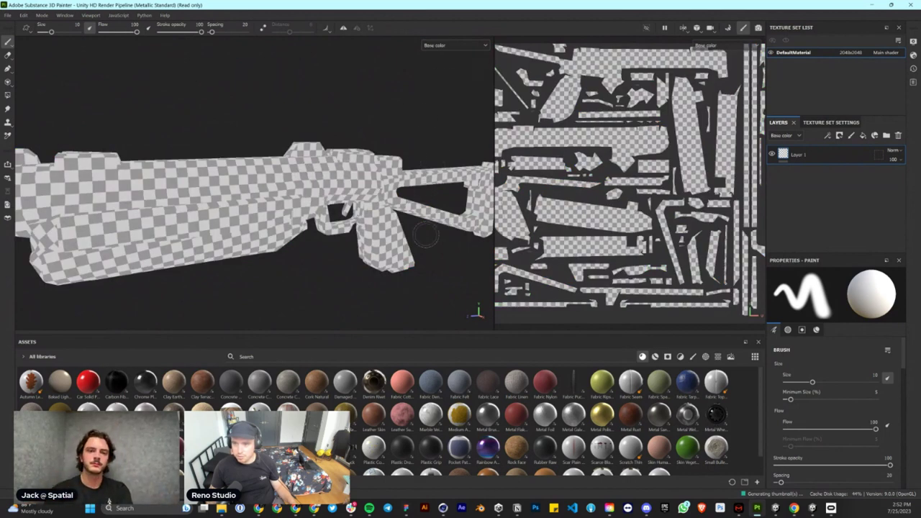
left_click(436, 45)
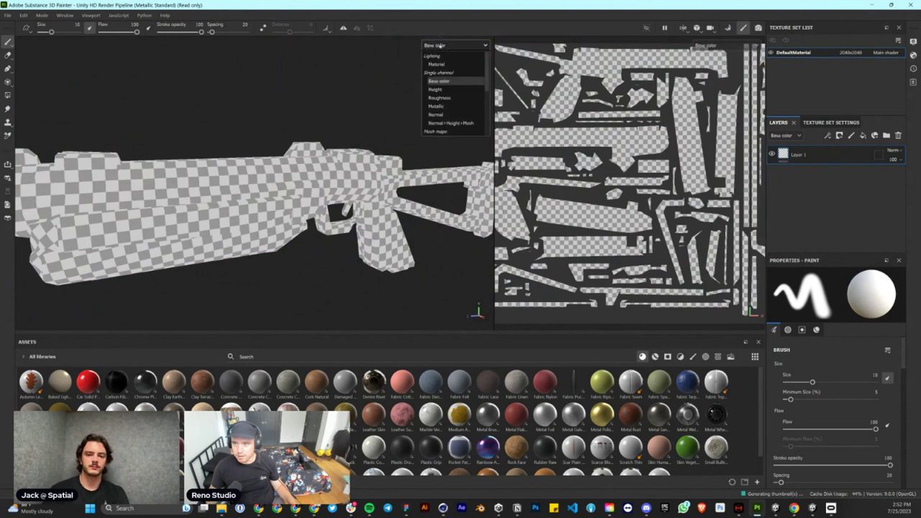
left_click(439, 90)
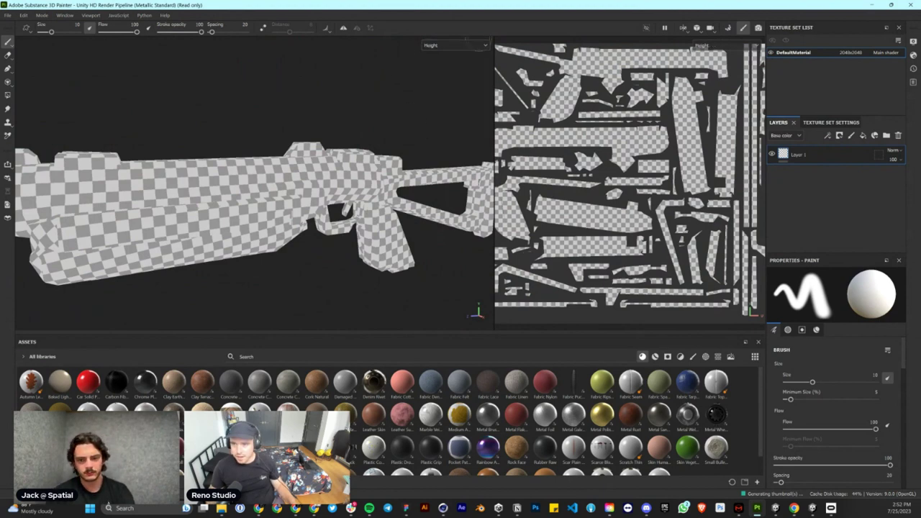
left_click(436, 45)
left_click(439, 98)
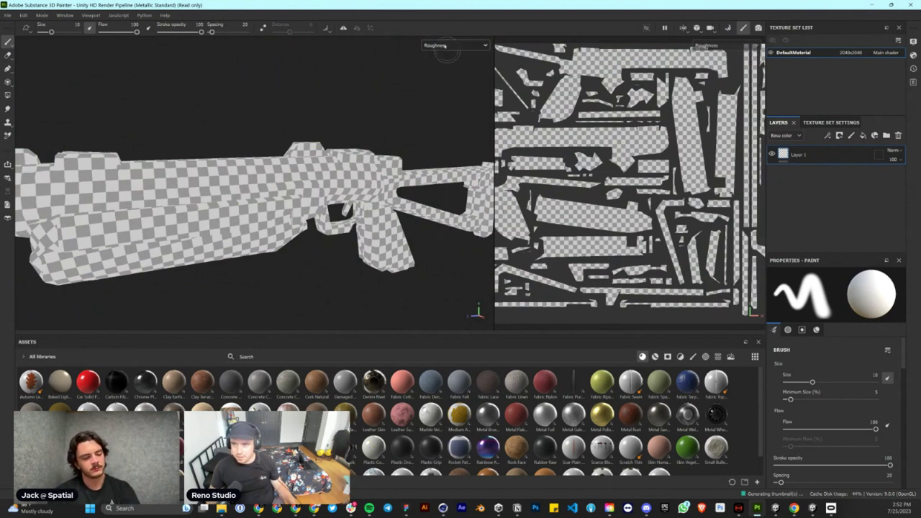
left_click(439, 45)
left_click(436, 106)
- View the Normal channel, the Normal+Height+Mesh channel and the Normal mesh map in turn for comparison
left_click(439, 46)
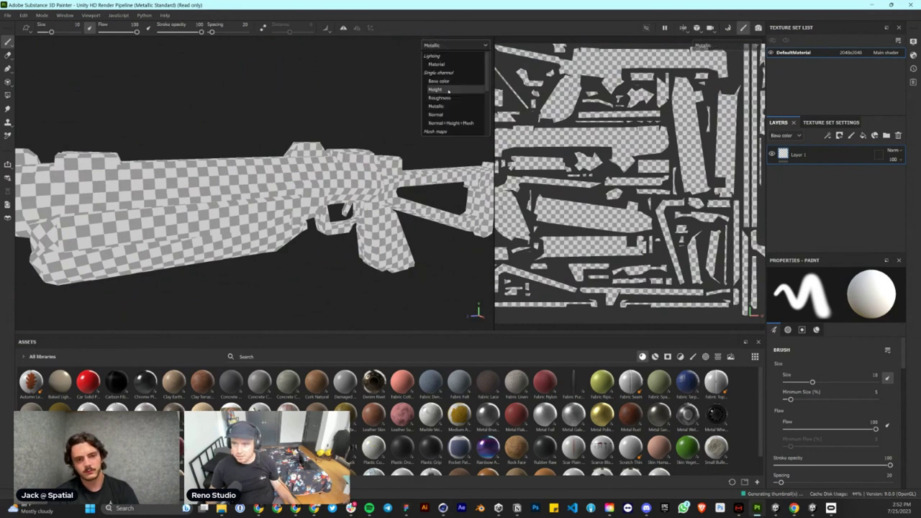
left_click(435, 114)
left_click(439, 46)
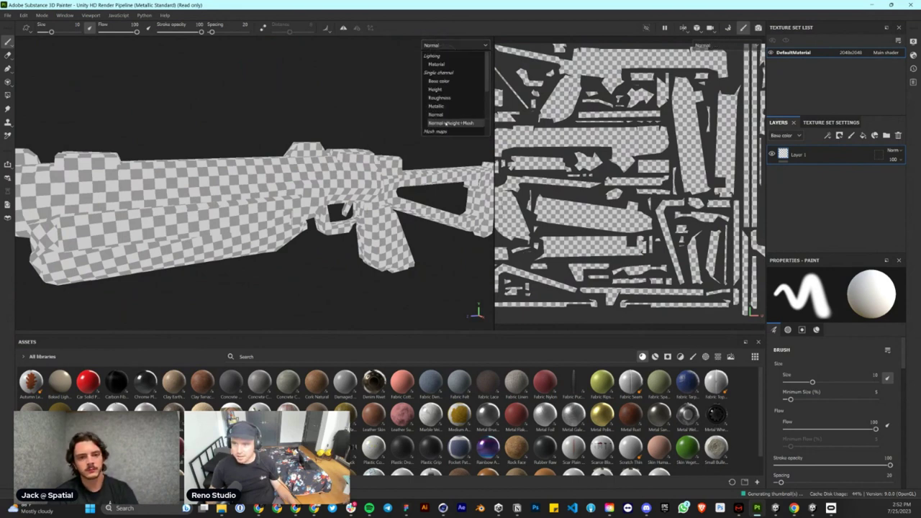
left_click(451, 123)
left_click(439, 46)
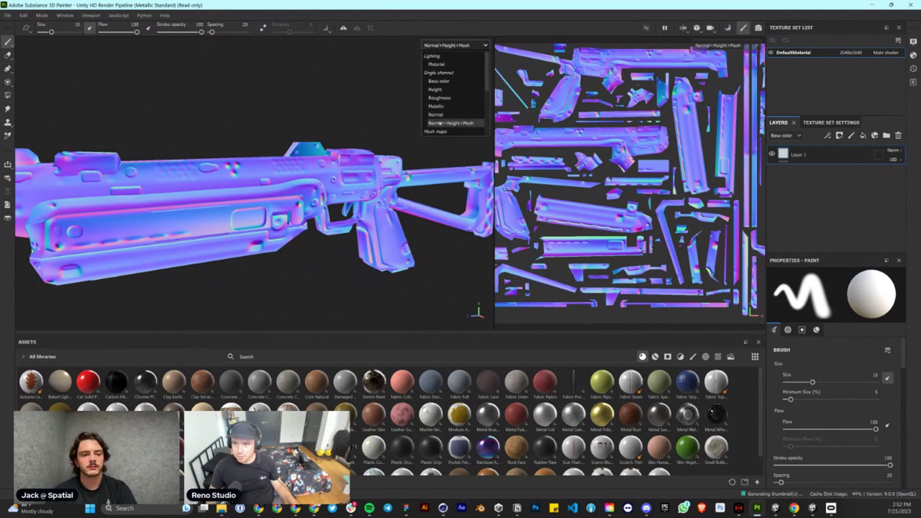
scroll(450, 112, "down", 4)
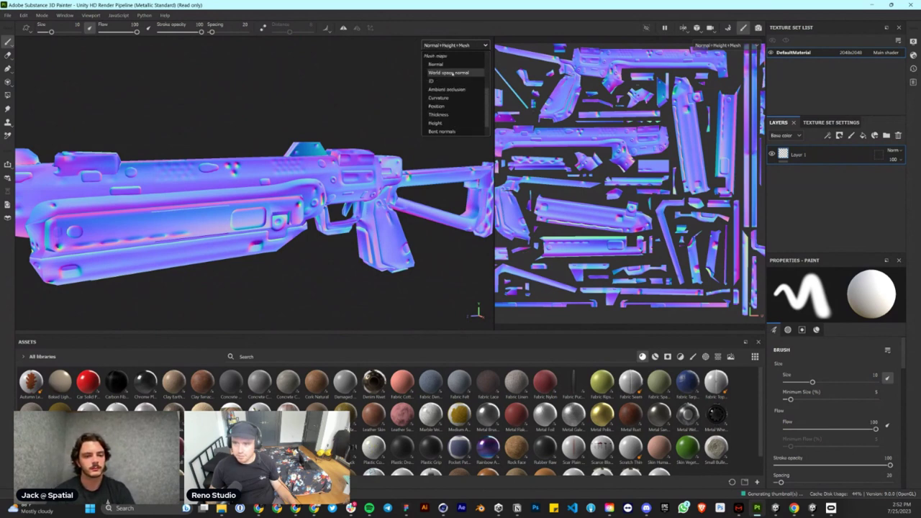
left_click(436, 64)
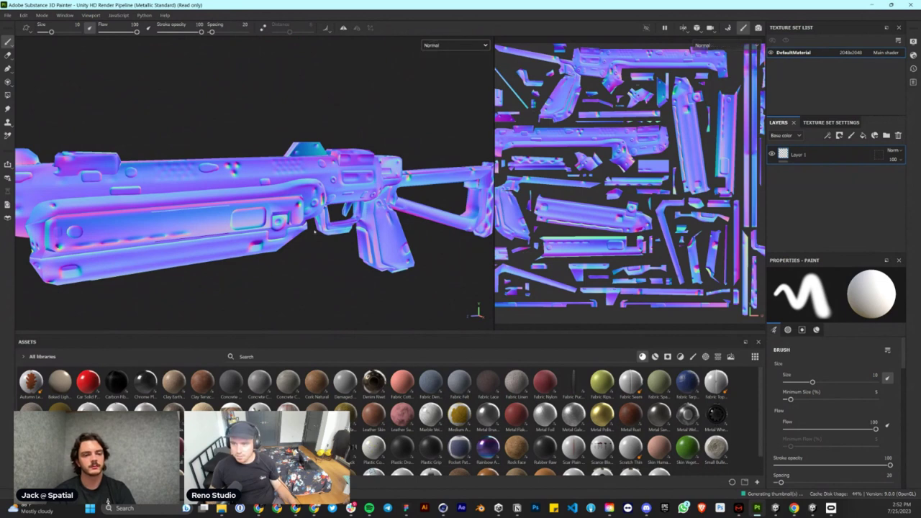
- Return the display to Material with the gun's side in view and list the smart materials
left_click(440, 45)
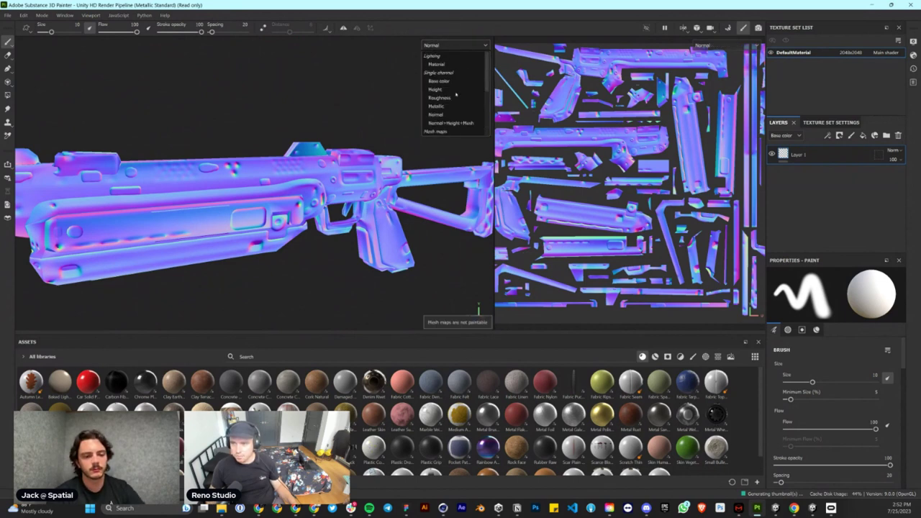
left_click(434, 64)
left_click_drag(411, 229, 346, 270, "alt")
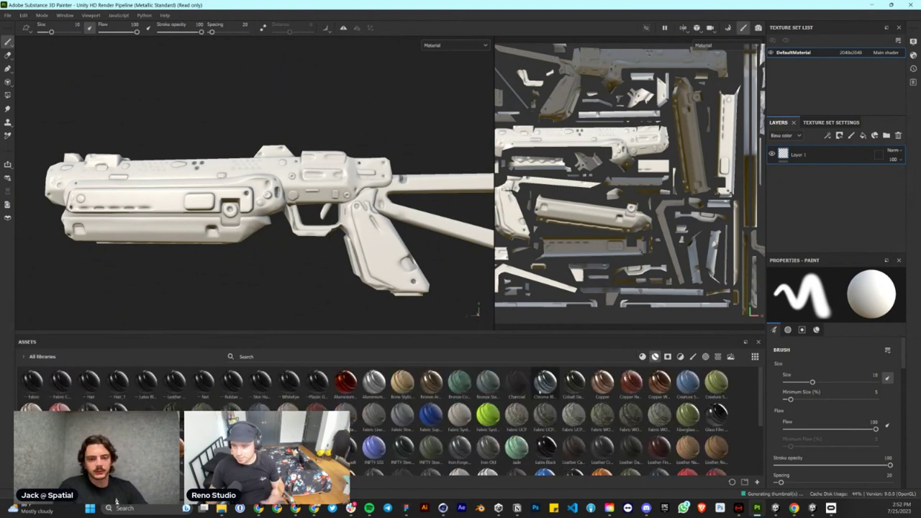
- Try the silver Aluminium smart material on the gun, view it from the other side and undo it
left_click_drag(373, 382, 227, 195)
mouse_move(314, 243)
left_mouse_down("alt")
mouse_move(288, 234)
mouse_move(338, 208)
mouse_move(461, 190)
mouse_move(209, 252)
left_mouse_up("alt")
middle_click_drag(187, 277, 323, 298, "alt")
key("ctrl+z")
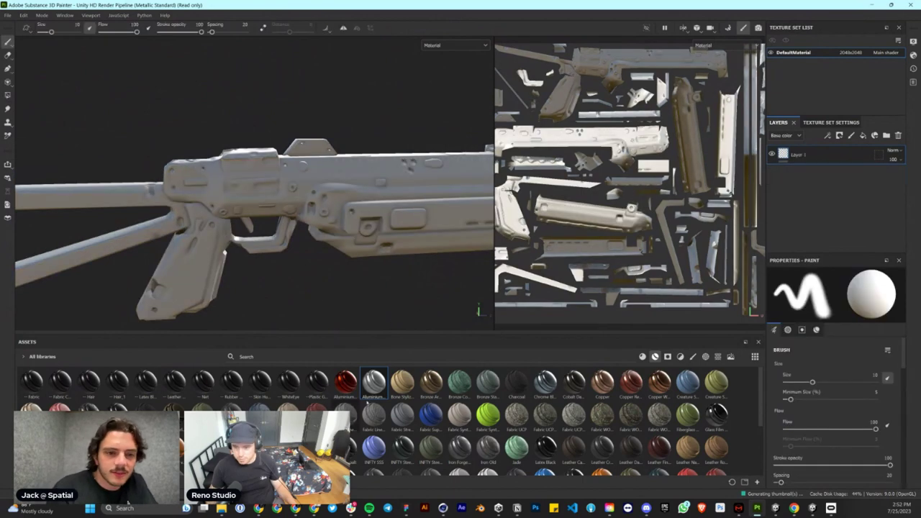
- Try the Wood Acajou smart material on the gun and undo it
scroll(402, 431, "down", 3)
left_click_drag(403, 457, 385, 220)
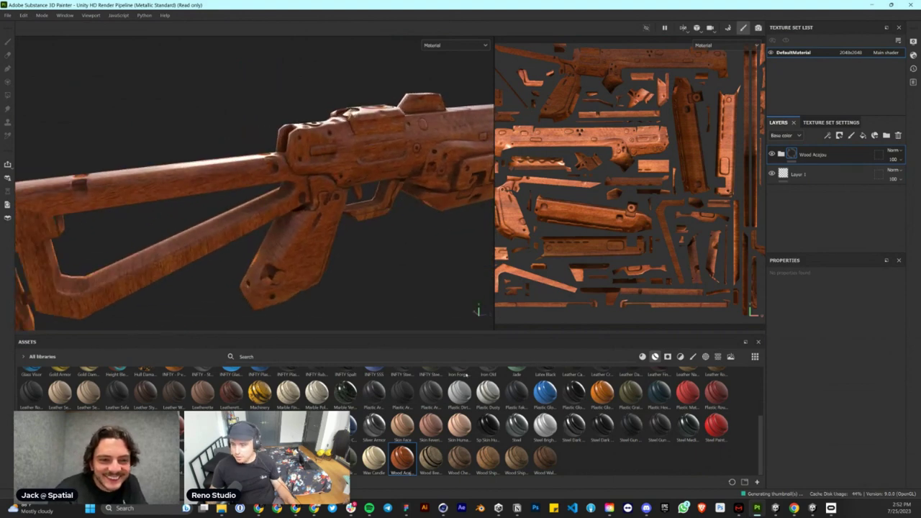
key("ctrl+z")
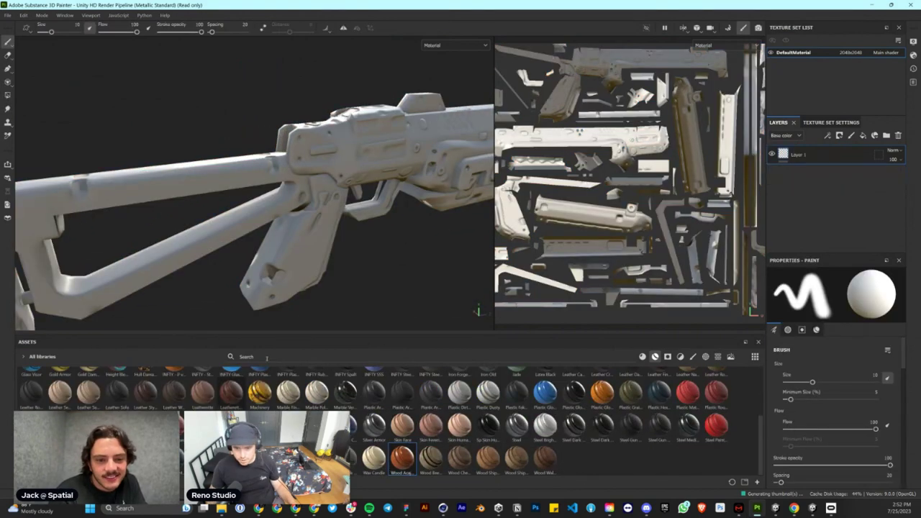
- Apply the orange INFTY - P smart material to the gun and collapse its layer folder
scroll(250, 386, "up", 3)
left_click_drag(251, 387, 323, 185)
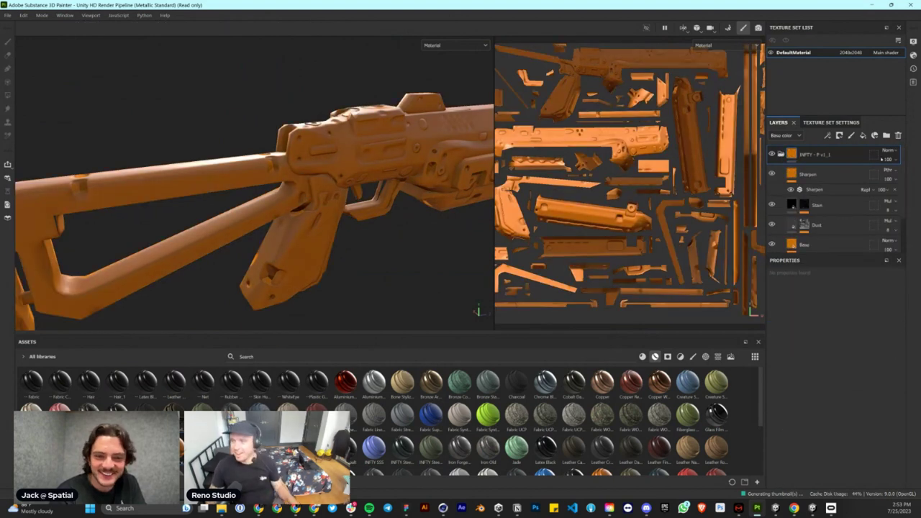
left_click(780, 155)
left_click_drag(360, 186, 183, 228, "alt")
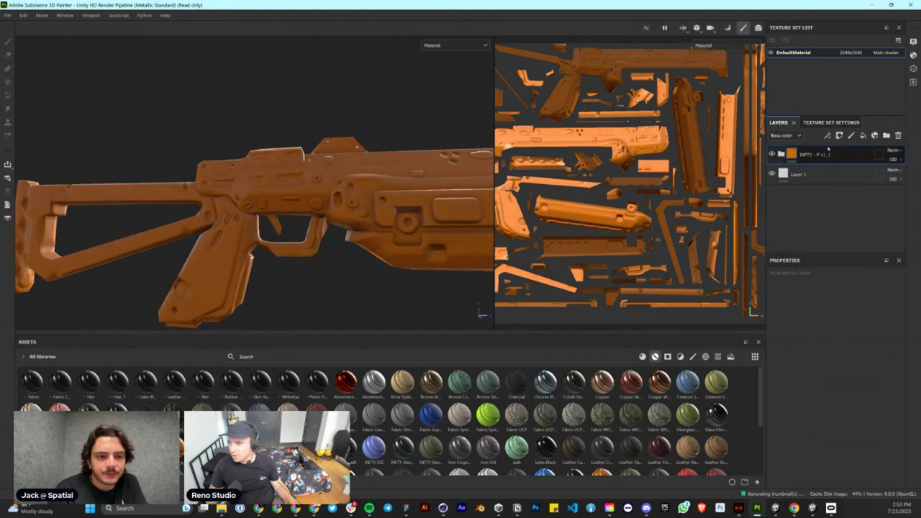
- Add a black mask to the orange smart material folder and paint the material in on the gun's stock
right_click(802, 154)
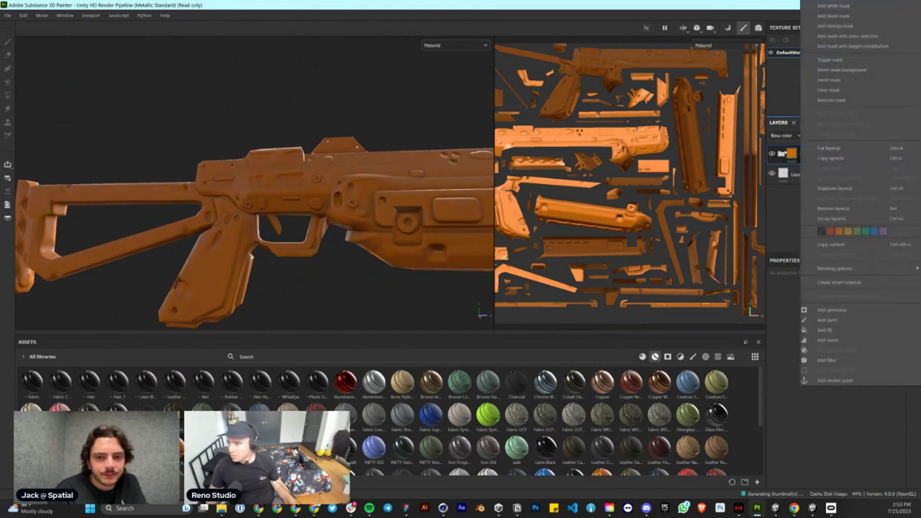
left_click(846, 16)
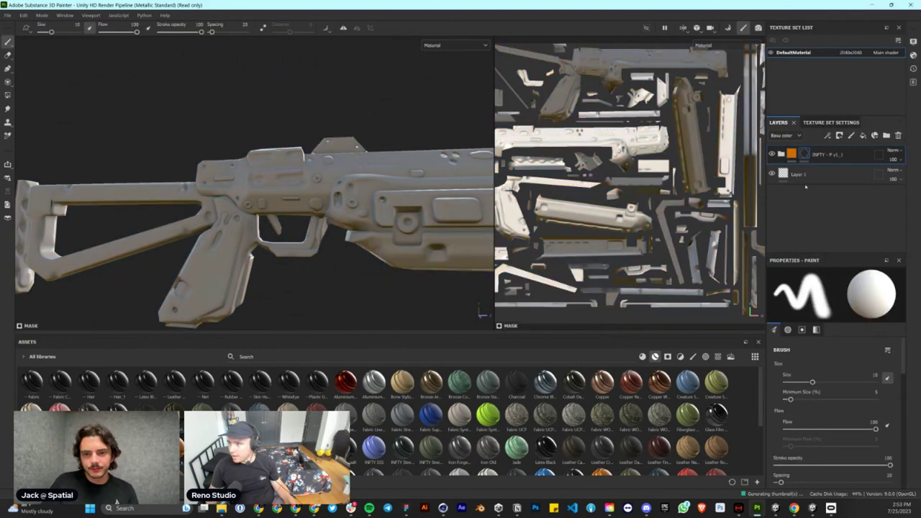
left_click_drag(164, 228, 87, 259)
middle_click_drag(128, 261, 240, 252, "alt")
mouse_move(184, 247)
left_mouse_down()
mouse_move(148, 259)
mouse_move(142, 182)
left_mouse_up()
left_click_drag(176, 196, 241, 206, "alt")
- Set the brush's minimum size to 57% and replace its soft alpha with the solid triangular arrow
right_click(133, 154)
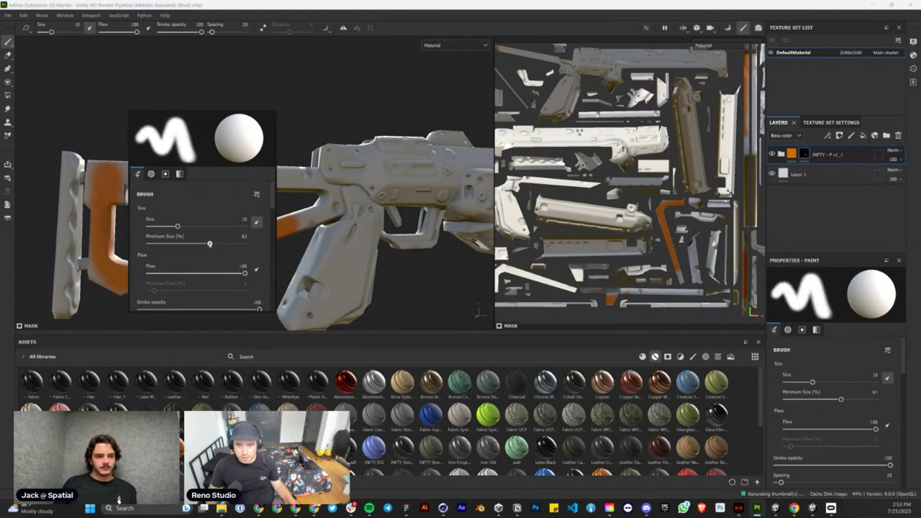
left_click_drag(154, 244, 139, 243)
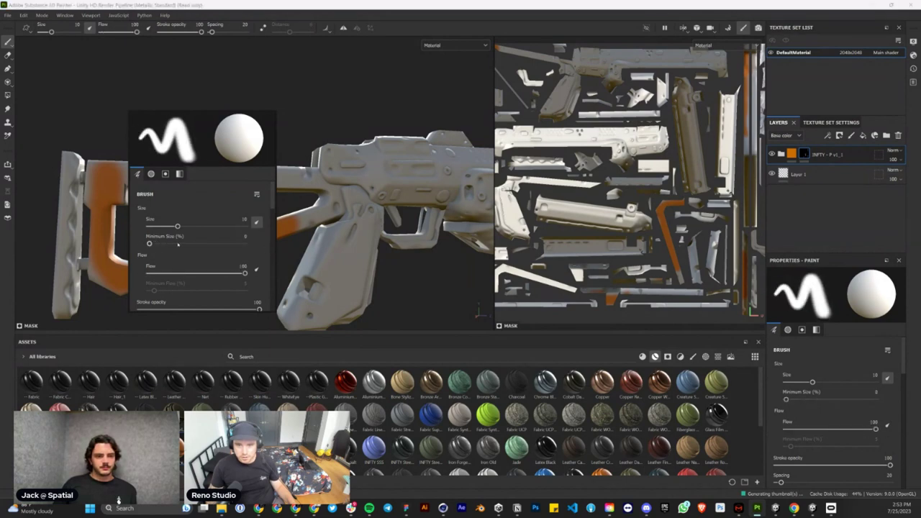
scroll(202, 245, "down", 5)
scroll(203, 246, "down", 3)
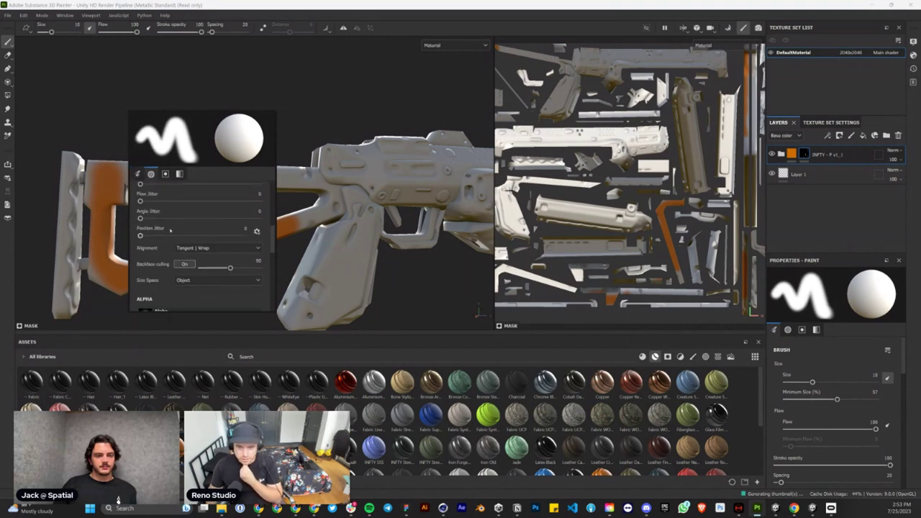
left_click(147, 292)
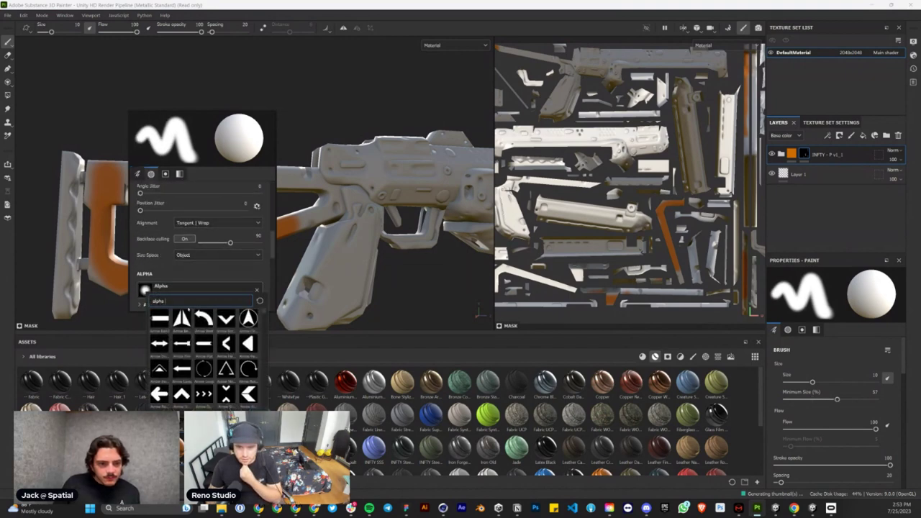
scroll(232, 341, "down", 3)
scroll(203, 353, "up", 3)
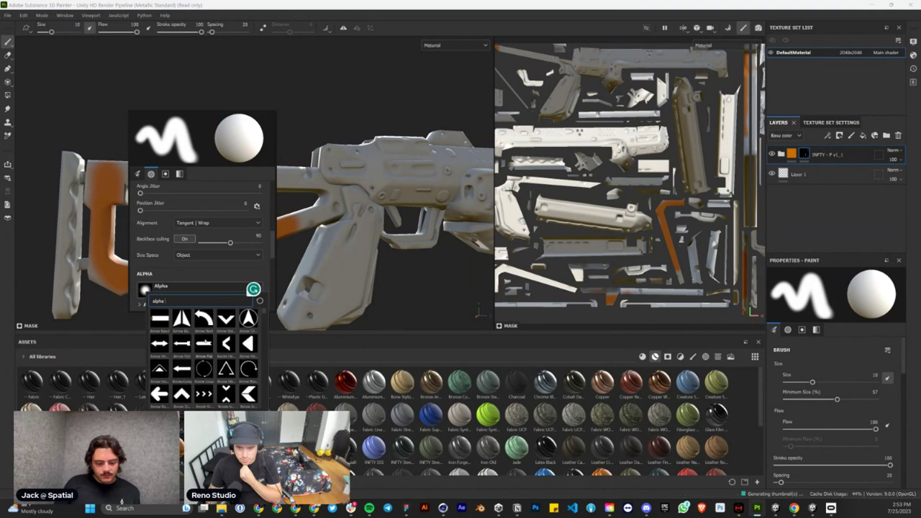
left_click(252, 345)
- Paint the orange material over the side and top of the gun's stock frame
left_click(123, 200)
mouse_move(138, 175)
left_mouse_down()
mouse_move(166, 176)
mouse_move(114, 176)
left_mouse_up()
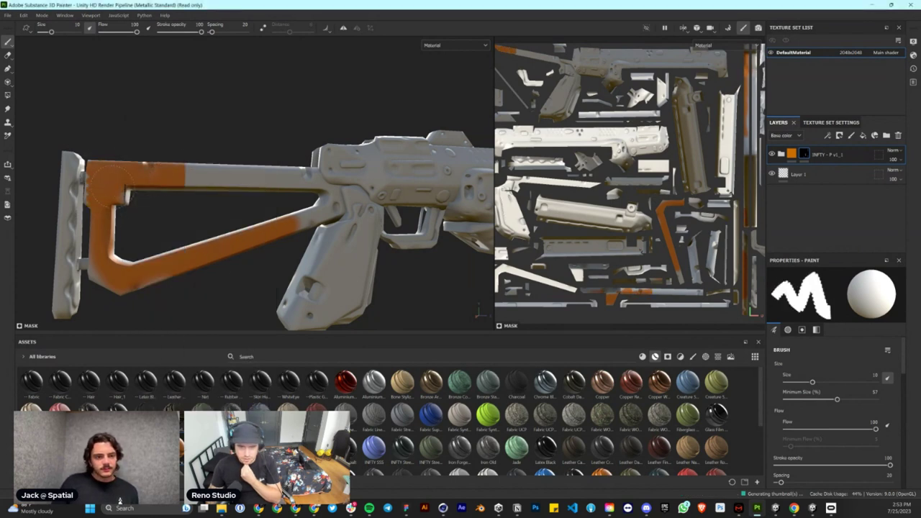
left_click_drag(197, 174, 309, 176)
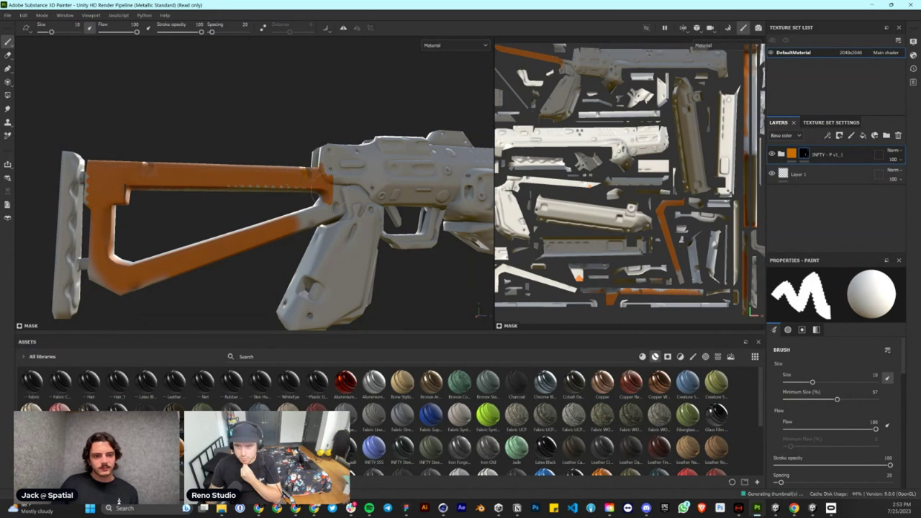
mouse_move(332, 210)
left_mouse_down()
mouse_move(292, 226)
mouse_move(308, 186)
mouse_move(300, 167)
left_mouse_up()
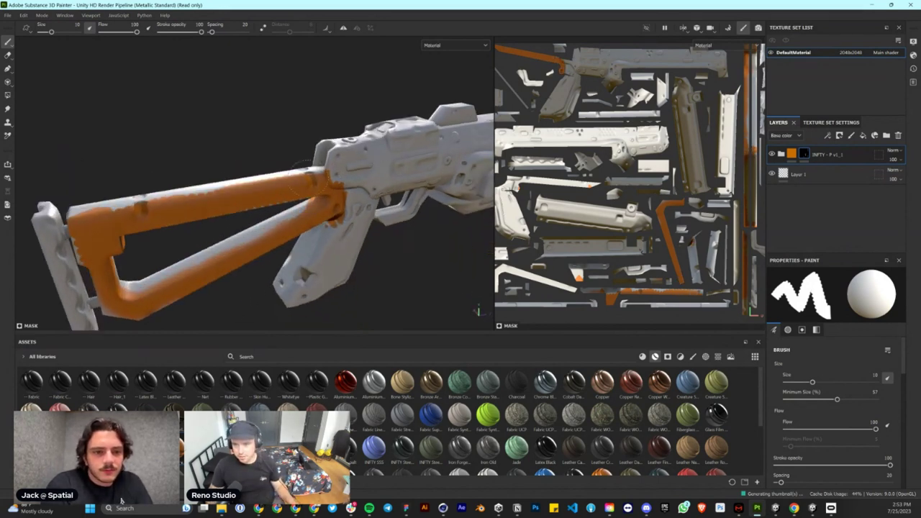
mouse_move(336, 194)
left_mouse_down("alt")
mouse_move(288, 173)
mouse_move(257, 244)
mouse_move(267, 208)
mouse_move(173, 235)
mouse_move(137, 209)
left_mouse_up("alt")
left_click(294, 169)
left_click_drag(306, 165, 173, 199)
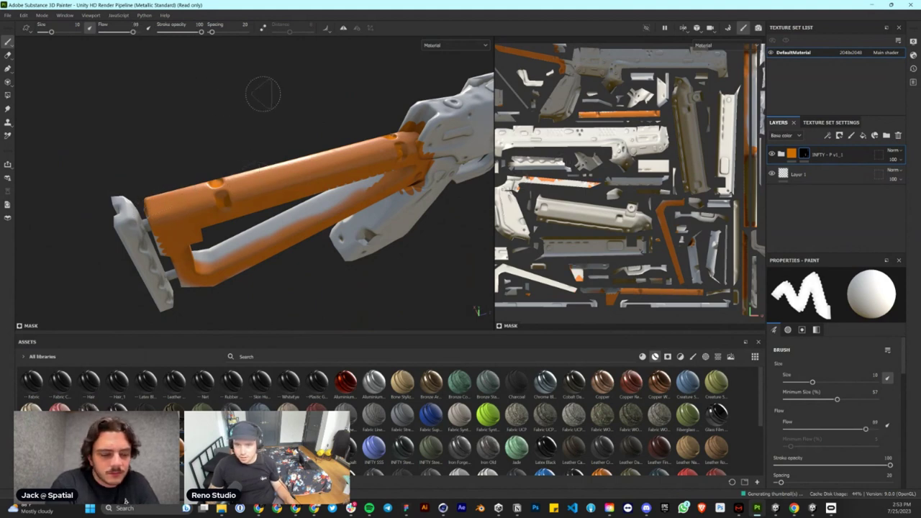
- Set the brush grayscale to 1 and paint the orange material over the opposite side of the stock
mouse_move(384, 136)
left_mouse_down("alt")
mouse_move(471, 194)
mouse_move(634, 270)
mouse_move(776, 258)
left_mouse_up("alt")
scroll(874, 421, "down", 5)
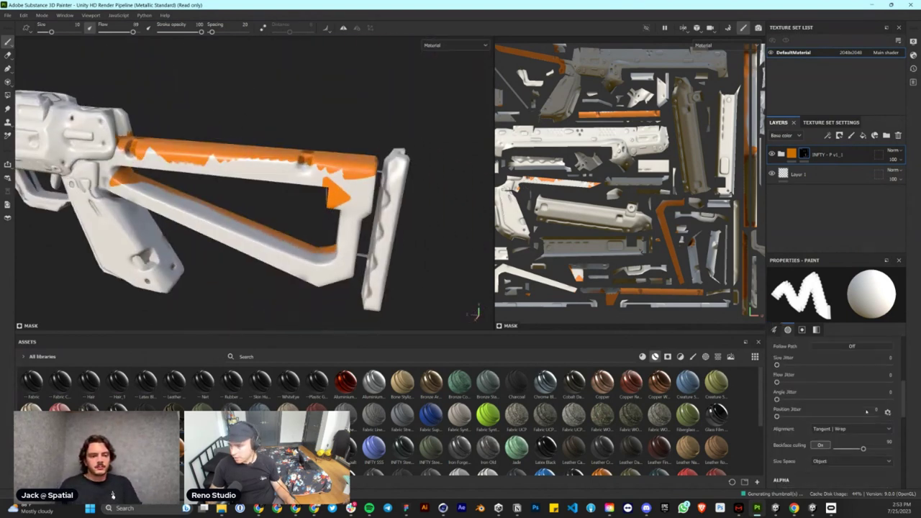
left_click_drag(816, 393, 776, 391)
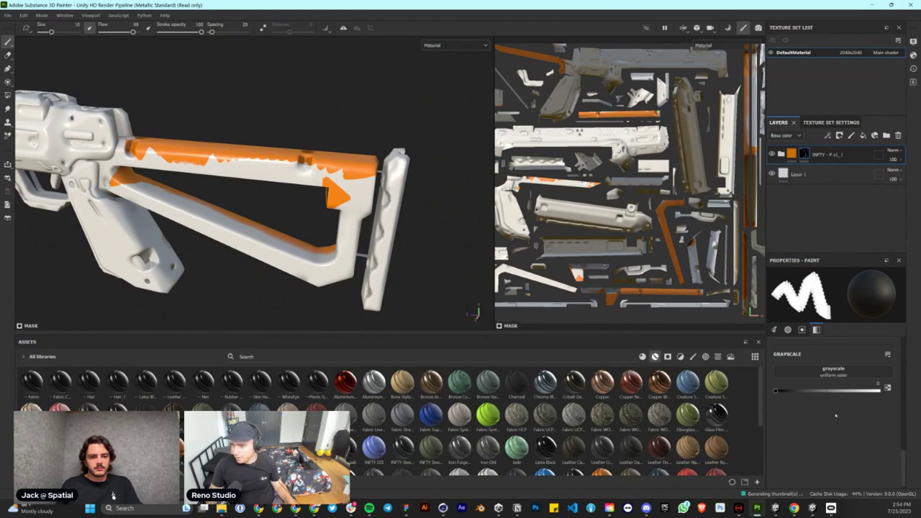
left_click(879, 391)
mouse_move(140, 155)
left_mouse_down()
mouse_move(119, 187)
mouse_move(328, 269)
mouse_move(309, 277)
left_mouse_up()
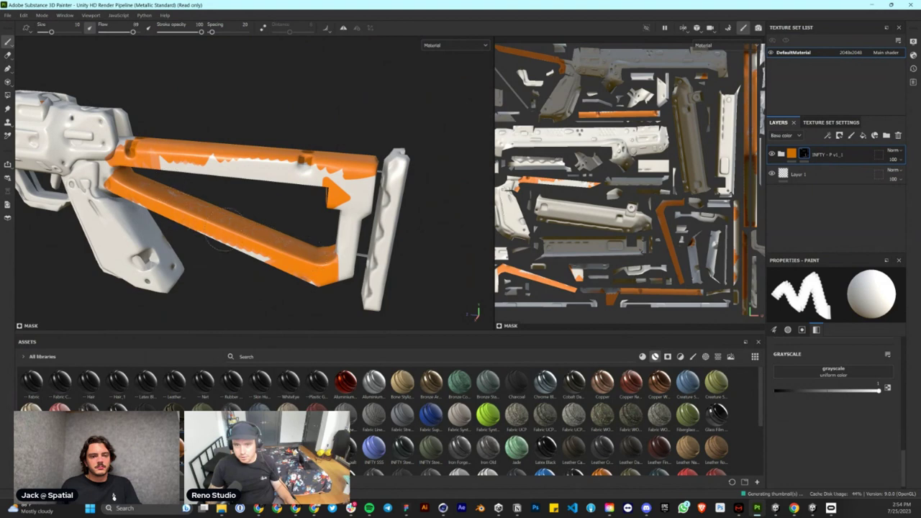
mouse_move(159, 164)
left_mouse_down()
mouse_move(317, 174)
mouse_move(357, 209)
mouse_move(342, 252)
left_mouse_up()
left_click(268, 176)
left_click_drag(274, 182, 291, 187, "alt")
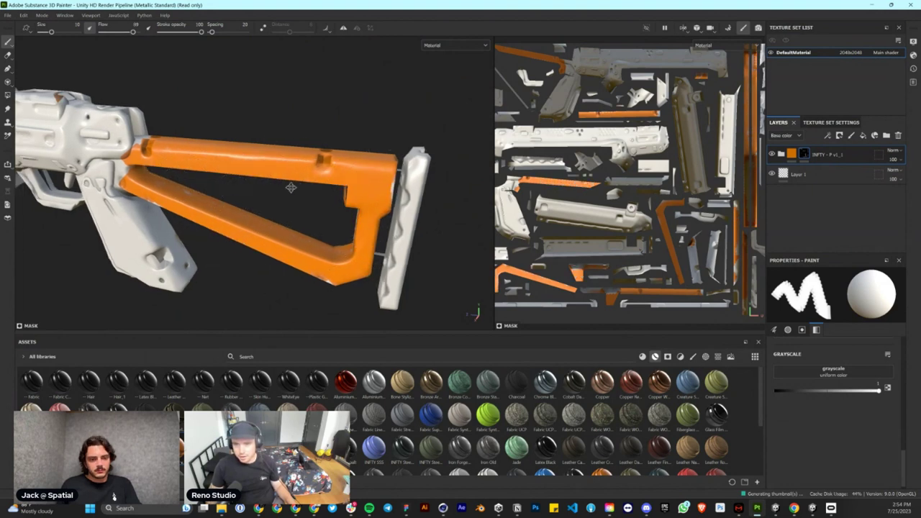
- Paint the orange material onto both sides of the gun's pistol grip
mouse_move(291, 187)
middle_mouse_down("alt")
mouse_move(464, 185)
mouse_move(455, 184)
middle_mouse_up("alt")
mouse_move(266, 242)
left_mouse_down()
mouse_move(245, 189)
mouse_move(317, 284)
mouse_move(280, 232)
left_mouse_up()
mouse_move(326, 255)
left_mouse_down()
mouse_move(262, 275)
mouse_move(280, 283)
left_mouse_up()
mouse_move(288, 216)
left_mouse_down("alt")
mouse_move(74, 164)
mouse_move(338, 173)
left_mouse_up("alt")
left_click_drag(234, 189, 264, 221)
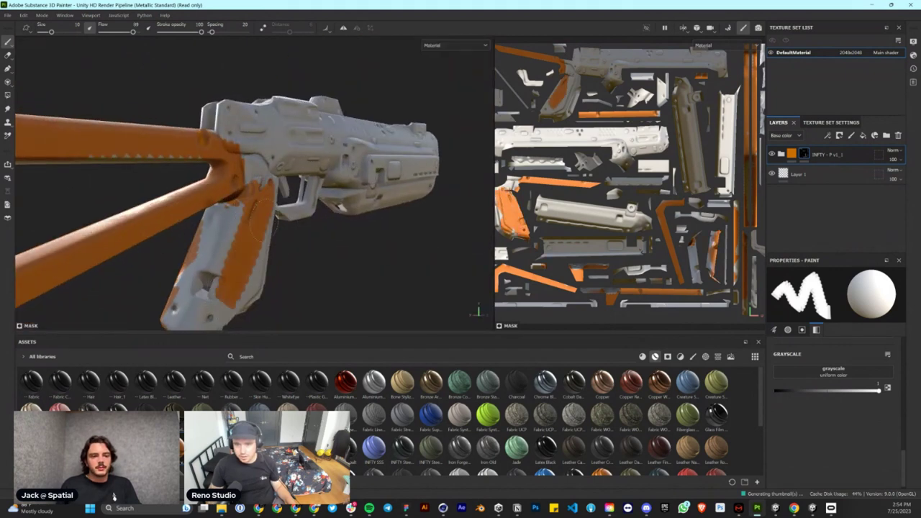
left_click_drag(226, 276, 237, 229)
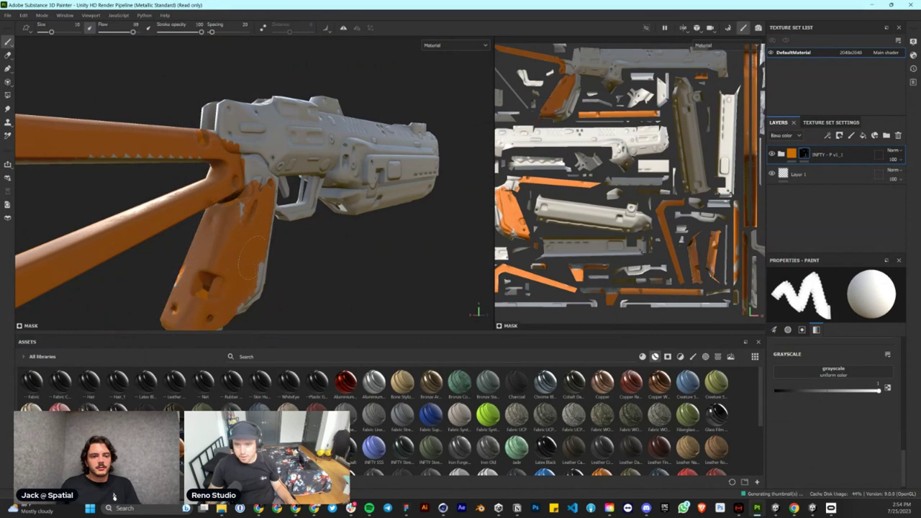
- Inspect the painted grip up close and fill in the orange along its jagged front edge
left_click_drag(226, 214, 137, 209, "alt")
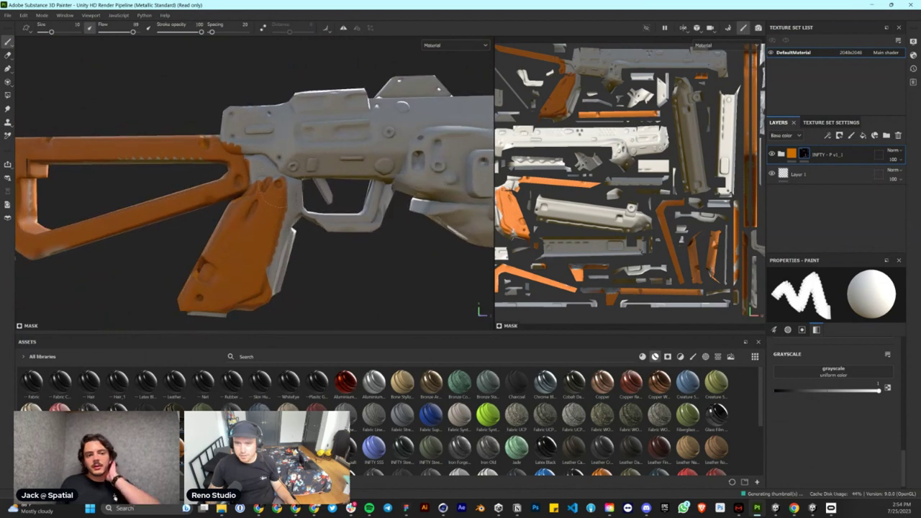
scroll(216, 211, "up", 4)
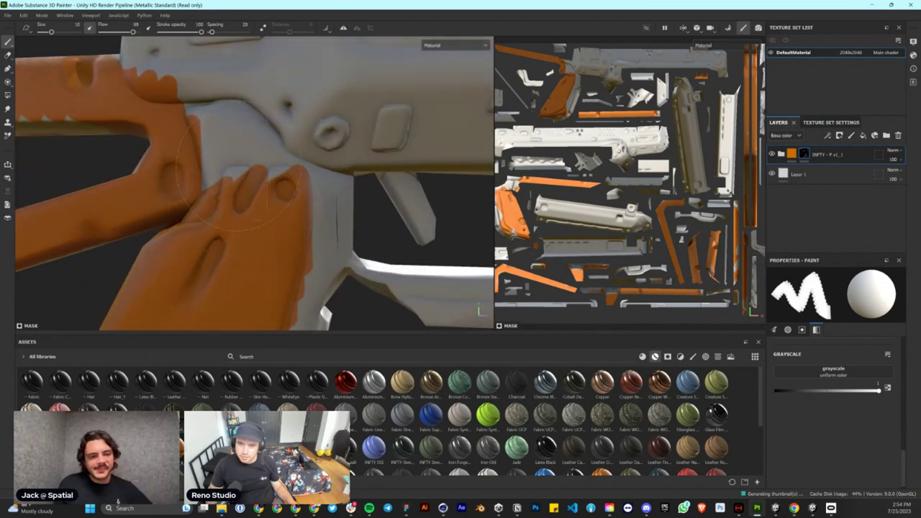
left_click_drag(218, 214, 301, 222, "alt")
scroll(301, 222, "down", 3)
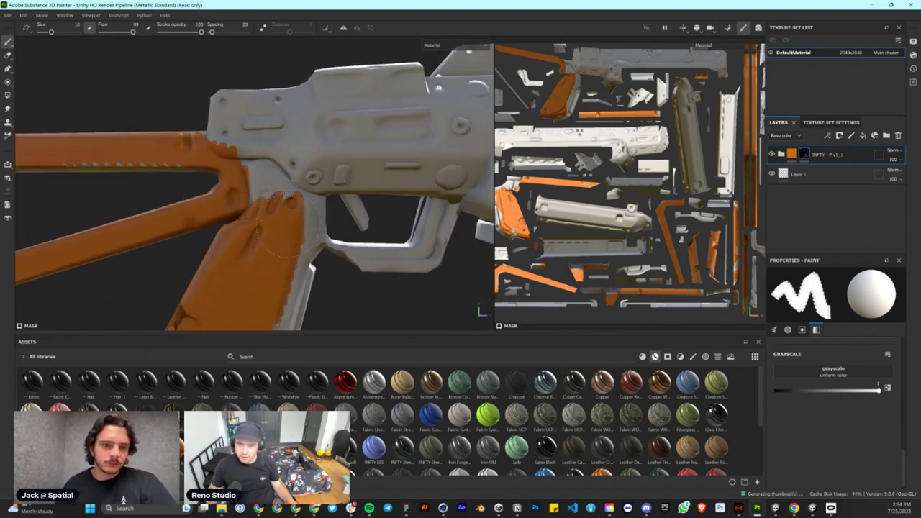
middle_click_drag(305, 255, 332, 185, "alt")
left_click_drag(329, 185, 317, 189, "alt")
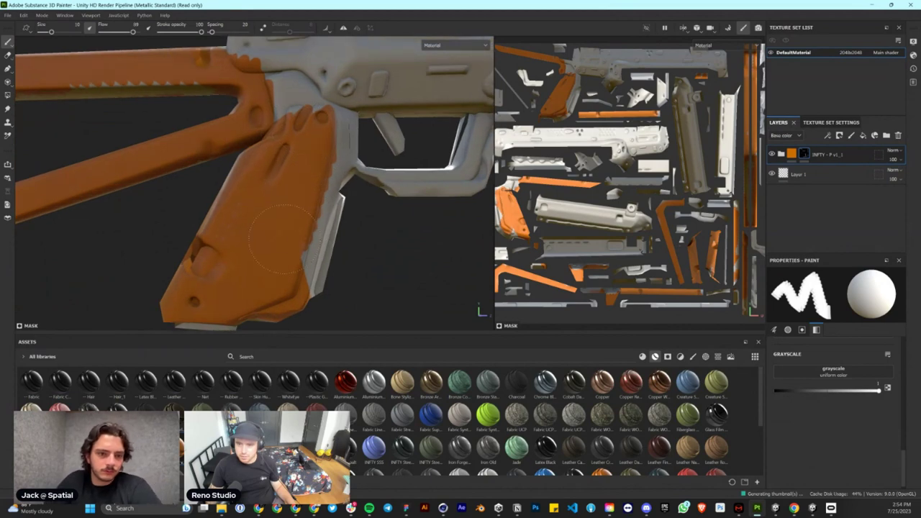
left_click_drag(351, 150, 302, 180, "alt")
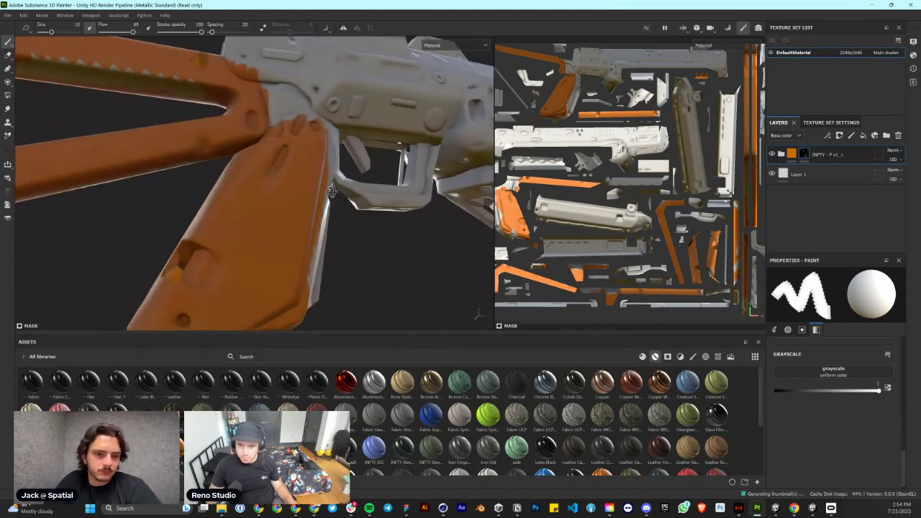
- Apply the Steel Painted Rough Damaged smart material beneath Layer 1 and review it along the gun's body
scroll(288, 183, "down", 5)
scroll(374, 416, "down", 5)
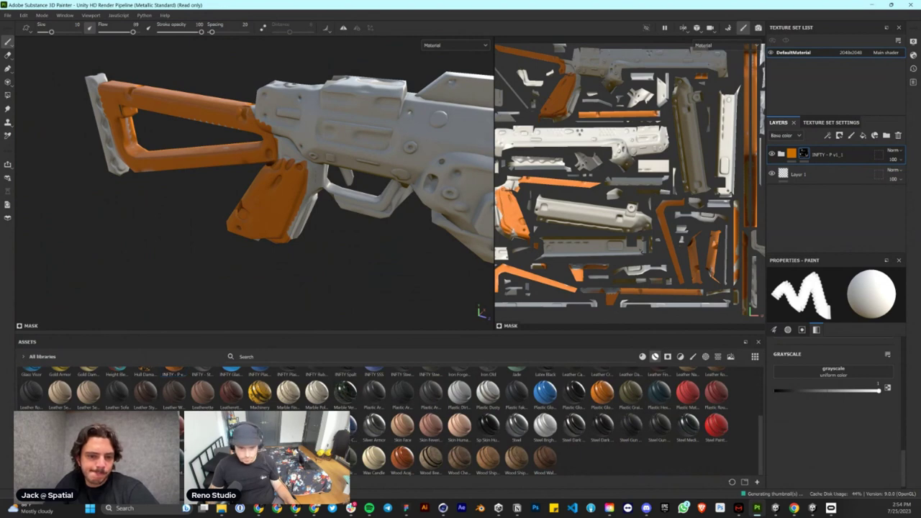
mouse_move(31, 458)
left_mouse_down()
mouse_move(815, 153)
mouse_move(812, 202)
left_mouse_up()
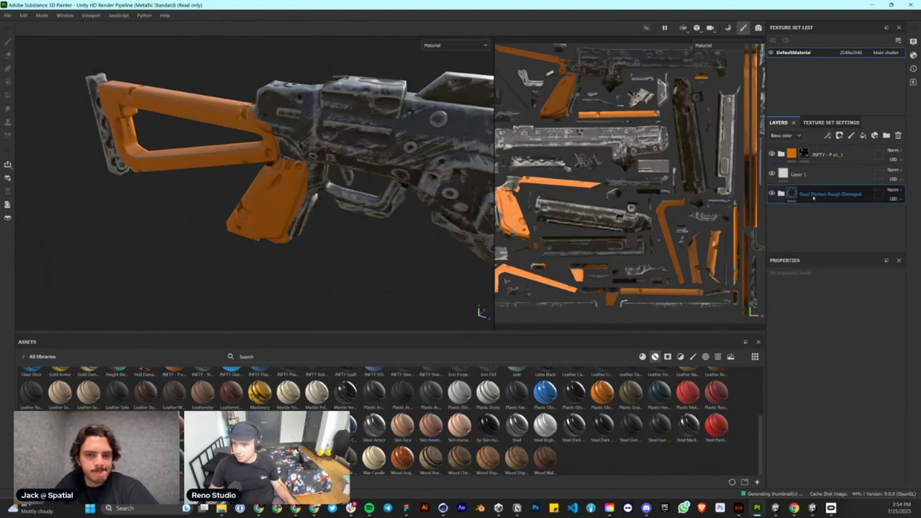
left_click_drag(307, 222, 432, 180, "alt")
middle_click_drag(432, 180, 241, 190, "alt")
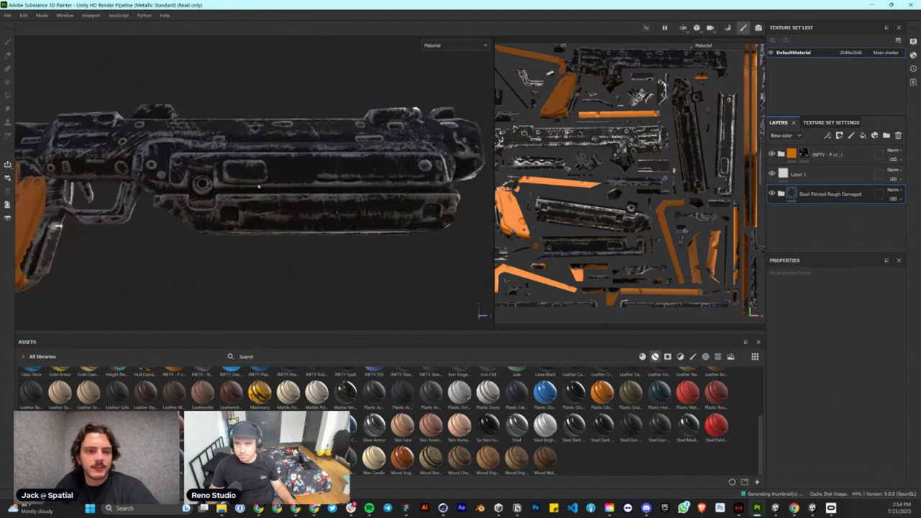
scroll(241, 189, "down", 2)
scroll(241, 189, "down", 1)
middle_click_drag(195, 226, 307, 209, "alt")
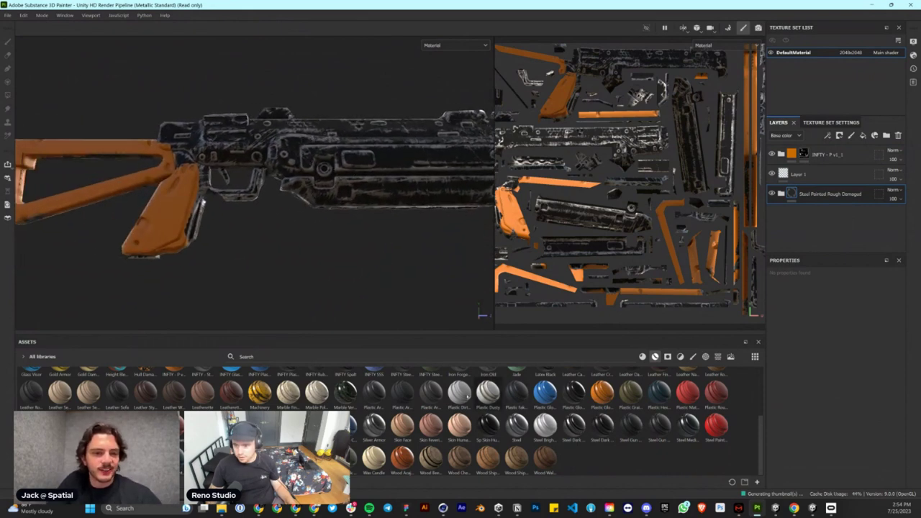
- Add the Plastic Dirty Scratched smart material above the painted steel folder and give it a black mask
left_click_drag(459, 395, 808, 188)
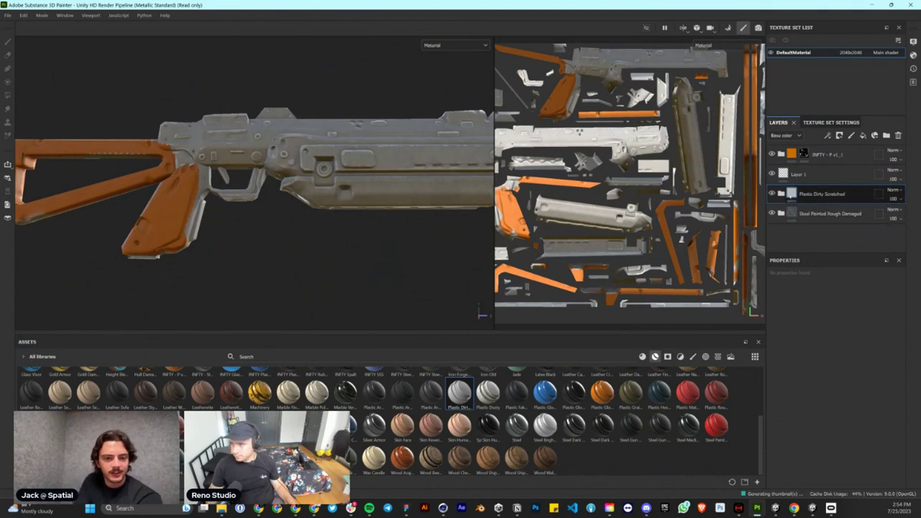
right_click(792, 194)
left_click(822, 209)
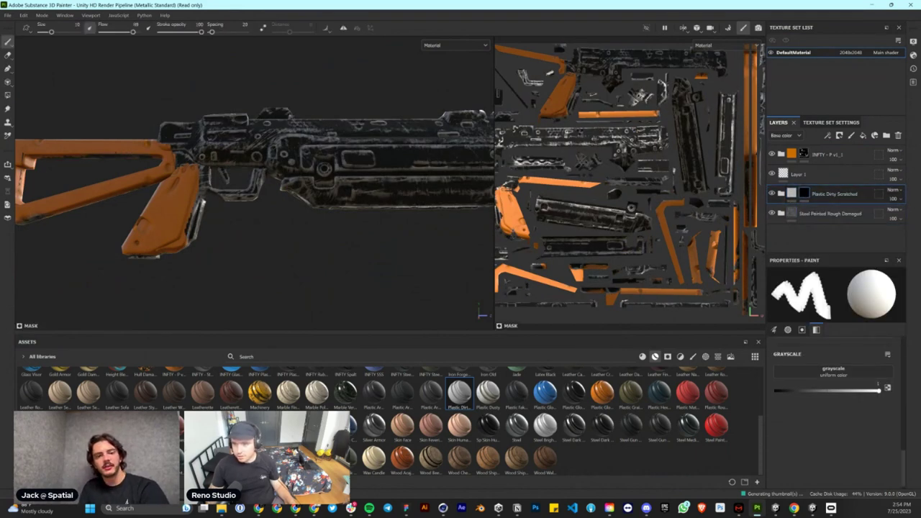
- Paint the scratched plastic material in on both sides of the lower handguard under the barrel
mouse_move(396, 197)
left_mouse_down()
mouse_move(324, 179)
mouse_move(289, 187)
mouse_move(492, 198)
left_mouse_up()
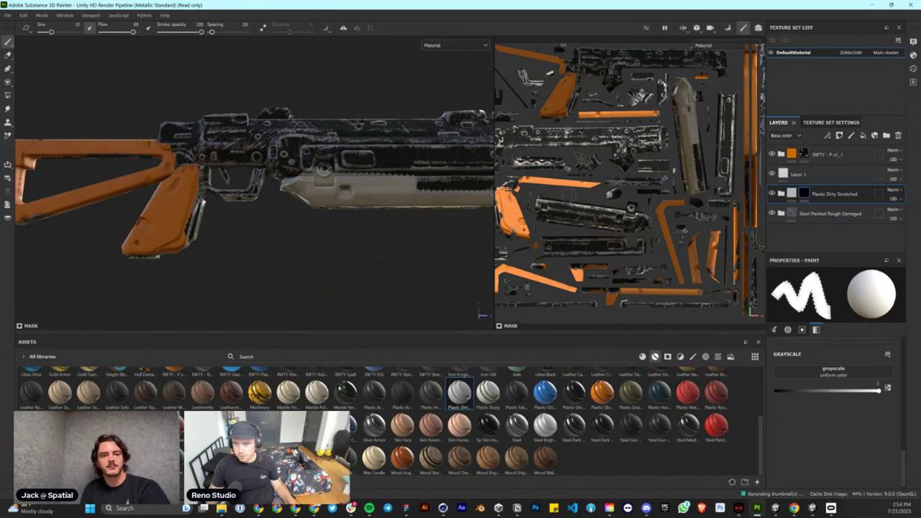
mouse_move(352, 167)
left_mouse_down("alt")
mouse_move(206, 161)
mouse_move(181, 197)
mouse_move(241, 202)
mouse_move(251, 223)
mouse_move(124, 223)
mouse_move(257, 236)
mouse_move(135, 229)
mouse_move(146, 212)
mouse_move(282, 215)
left_mouse_up("alt")
mouse_move(349, 223)
left_mouse_down("alt")
mouse_move(273, 243)
mouse_move(669, 236)
left_mouse_up("alt")
middle_click_drag(409, 234, 283, 231, "alt")
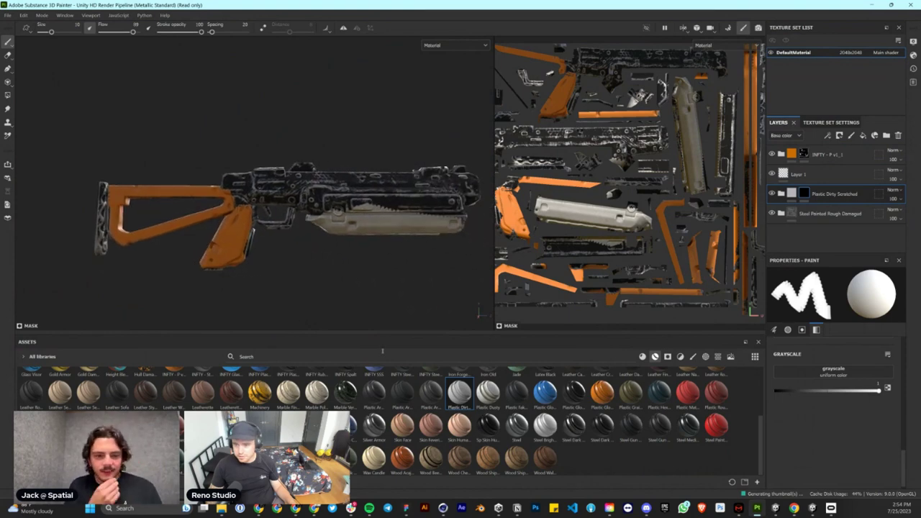
- Apply the Hull Damage (Metal-Rough) smart material to the gun and review the model from both sides
scroll(432, 424, "up", 3)
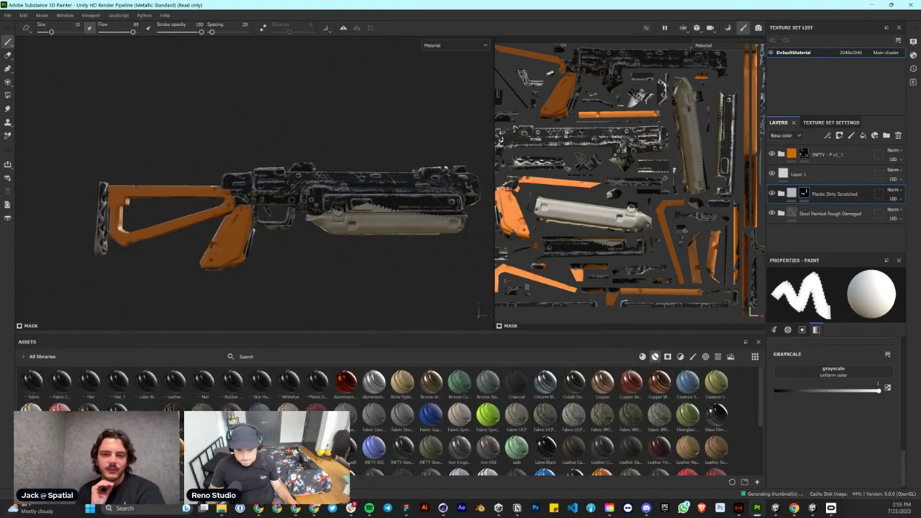
left_click_drag(288, 446, 280, 199)
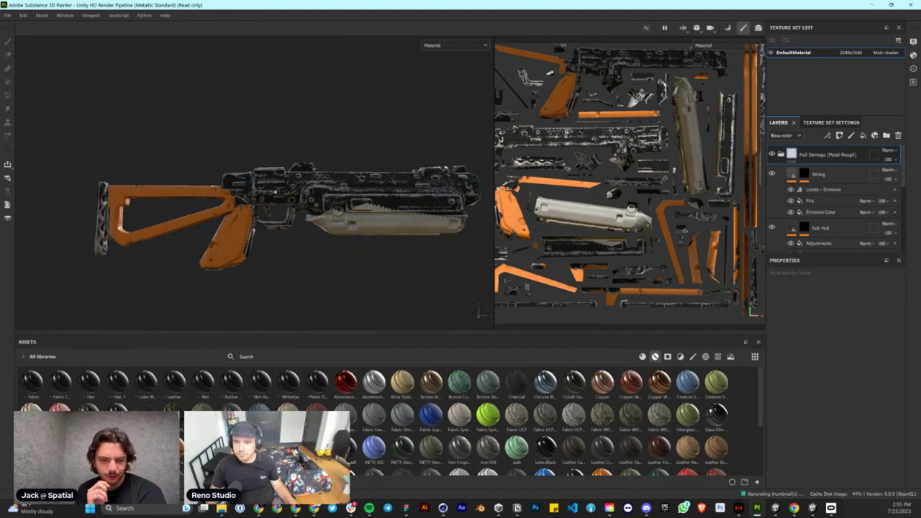
scroll(275, 193, "up", 1)
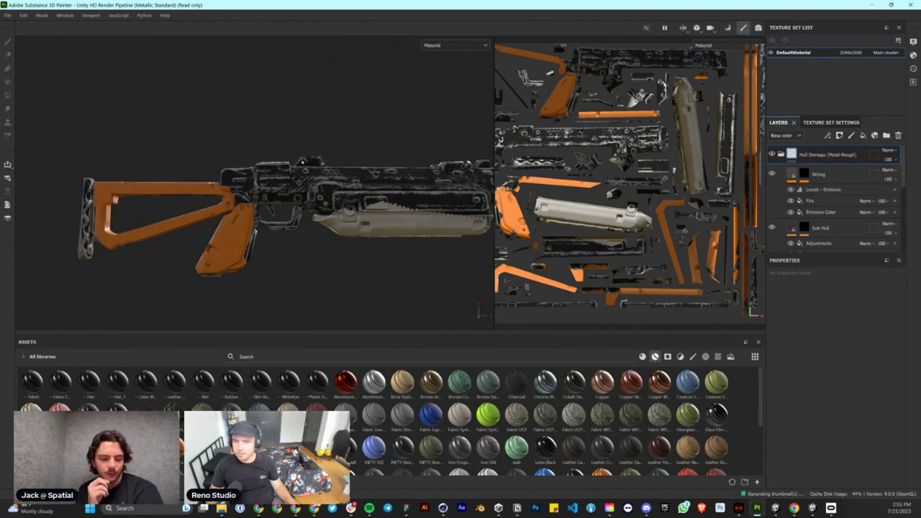
left_click_drag(244, 176, 578, 189, "alt")
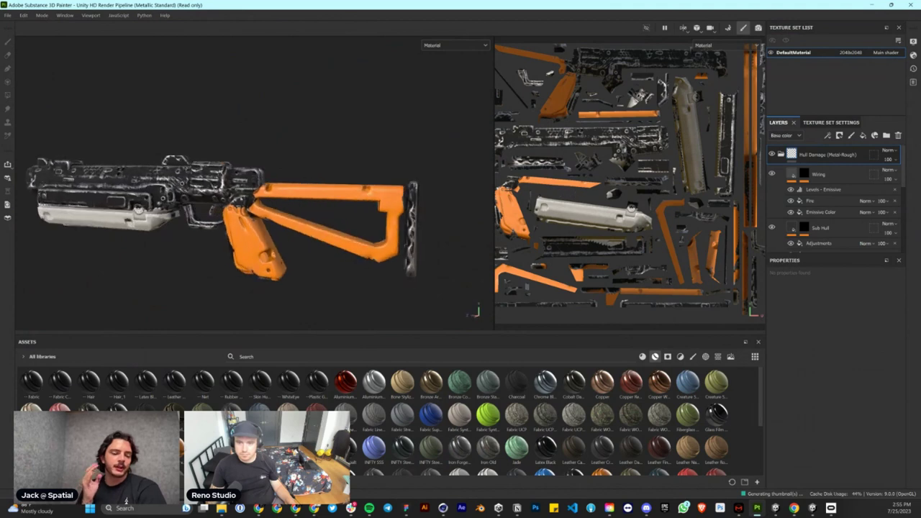
left_click_drag(277, 162, 469, 236, "alt")
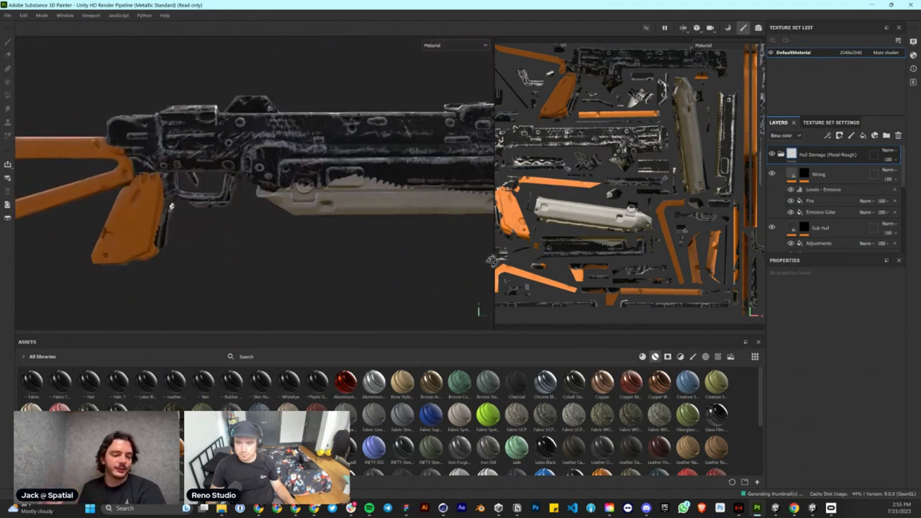
scroll(317, 208, "down", 6)
left_click_drag(246, 206, 295, 229, "alt")
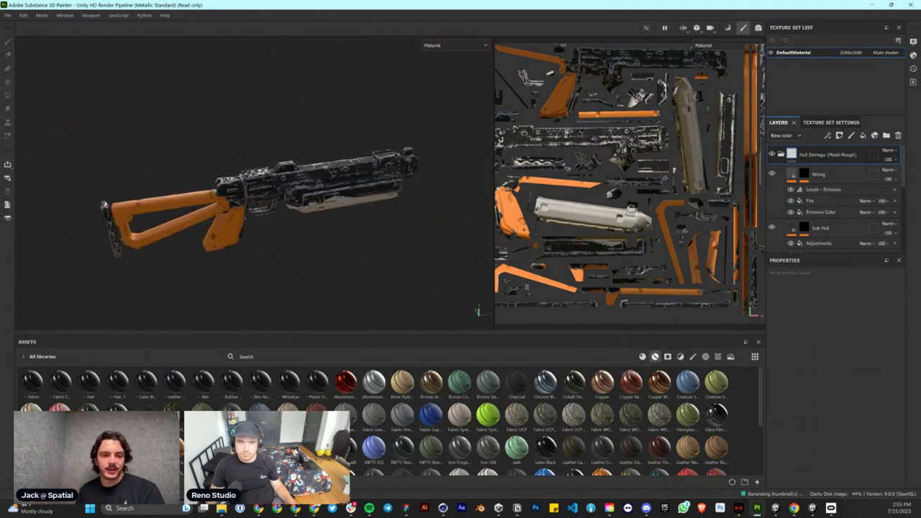
- Open the texture export settings and browse for an output directory in the Dropbox > Spatial folder
left_click(7, 15)
left_click(73, 148)
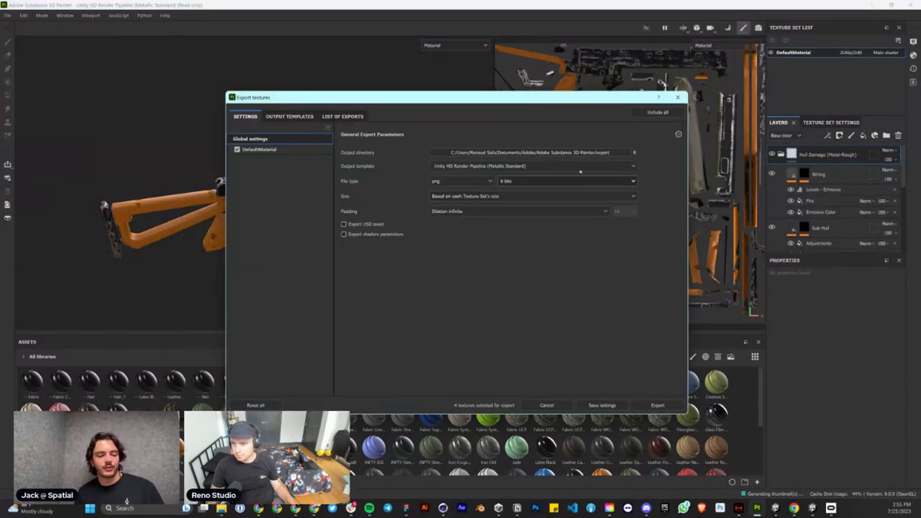
left_click(611, 153)
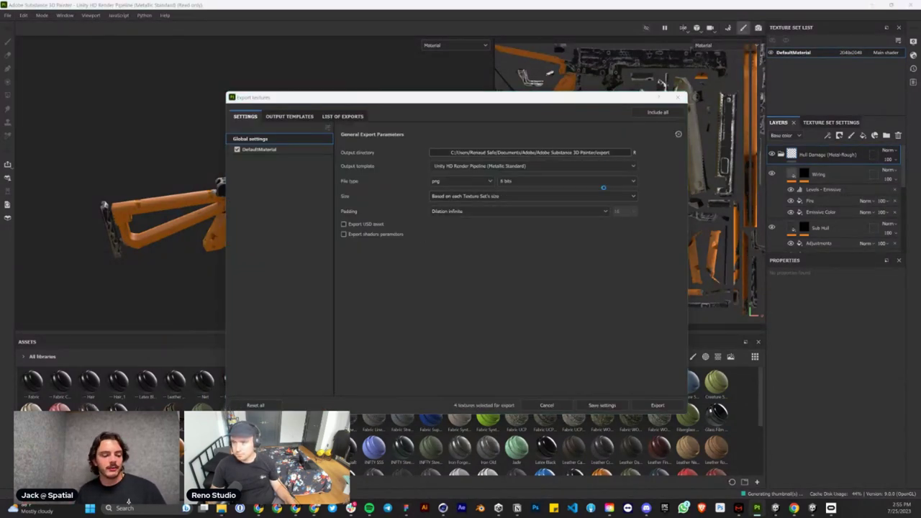
scroll(364, 368, "down", 3)
scroll(357, 367, "down", 4)
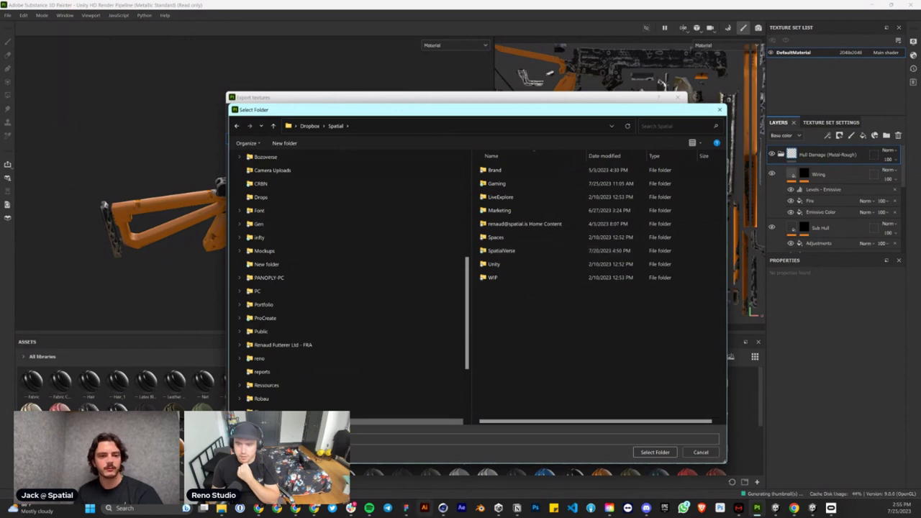
left_click(406, 508)
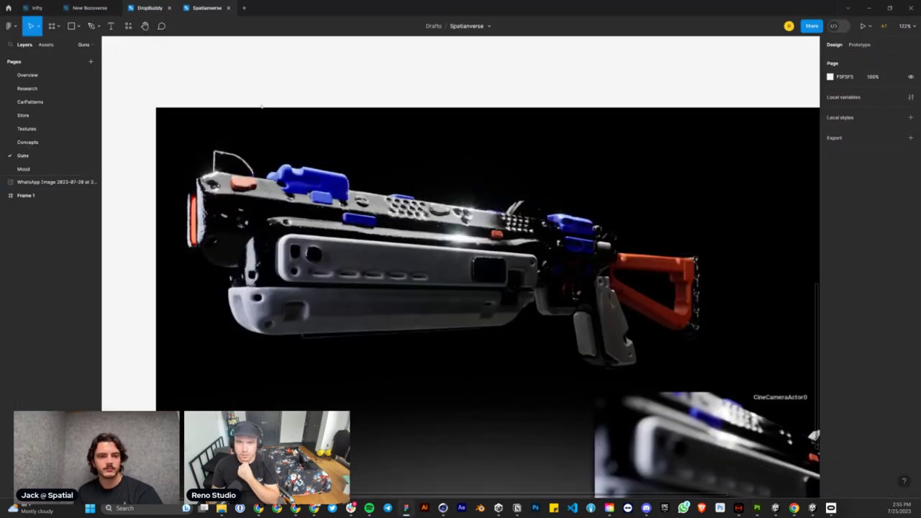
left_click(149, 8)
middle_click_drag(535, 391, 401, 322)
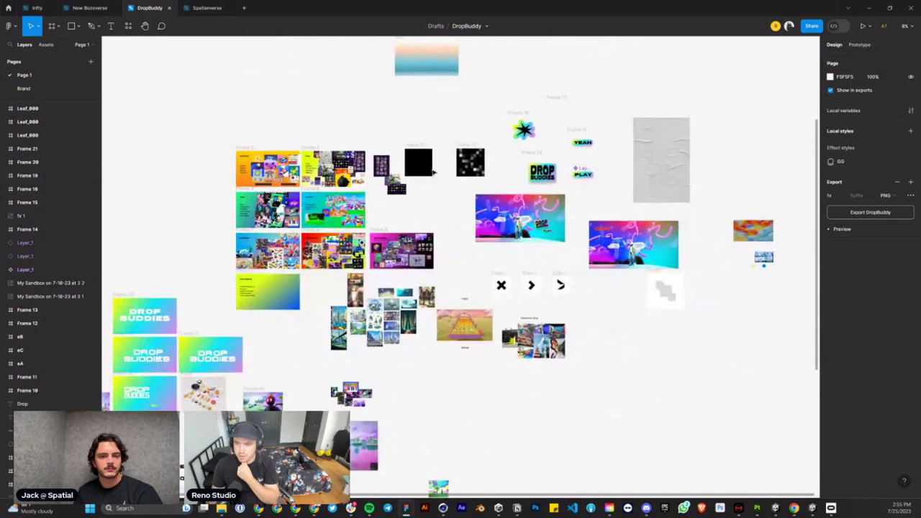
middle_click_drag(380, 387, 425, 341)
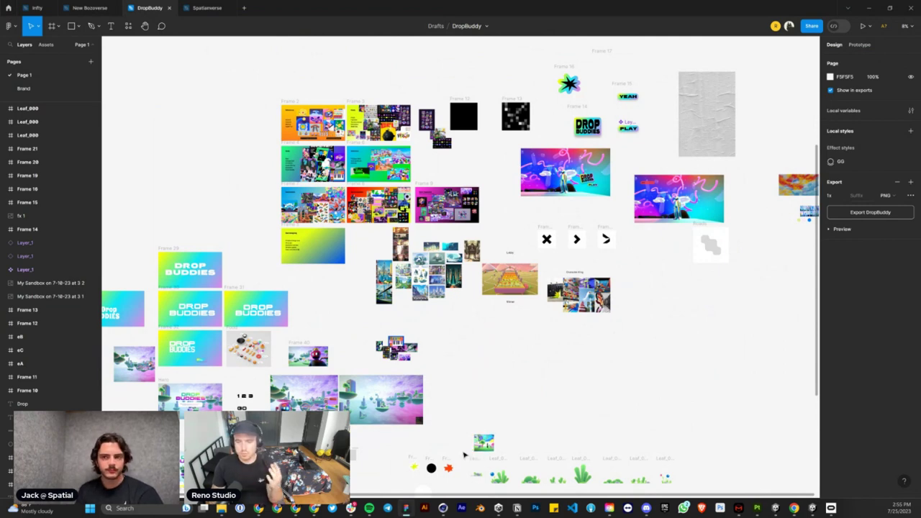
left_click(756, 508)
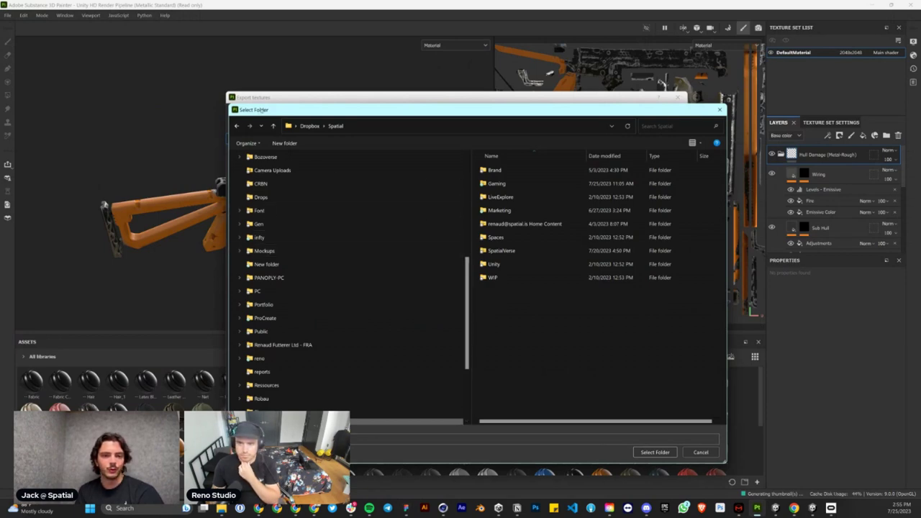
- Browse the output directory to the Gun folder inside SpatialVerse
left_click_drag(262, 111, 178, 114)
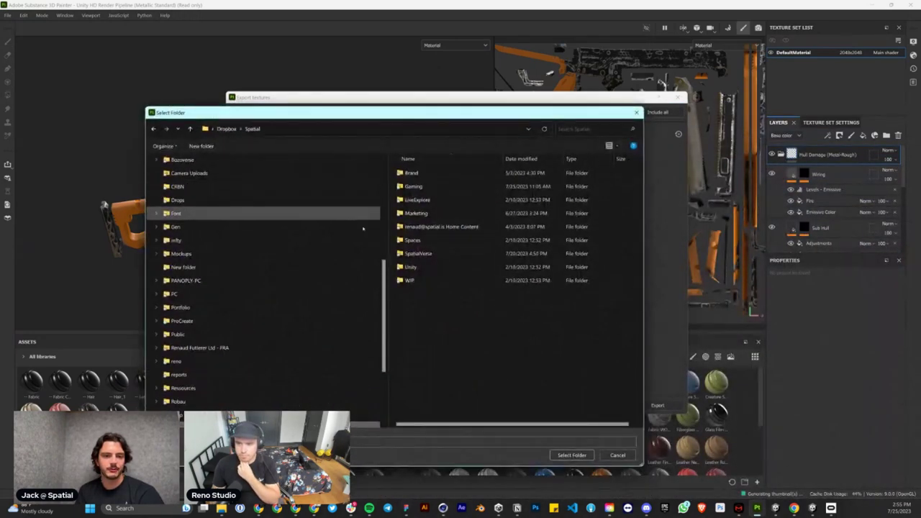
scroll(218, 294, "down", 1)
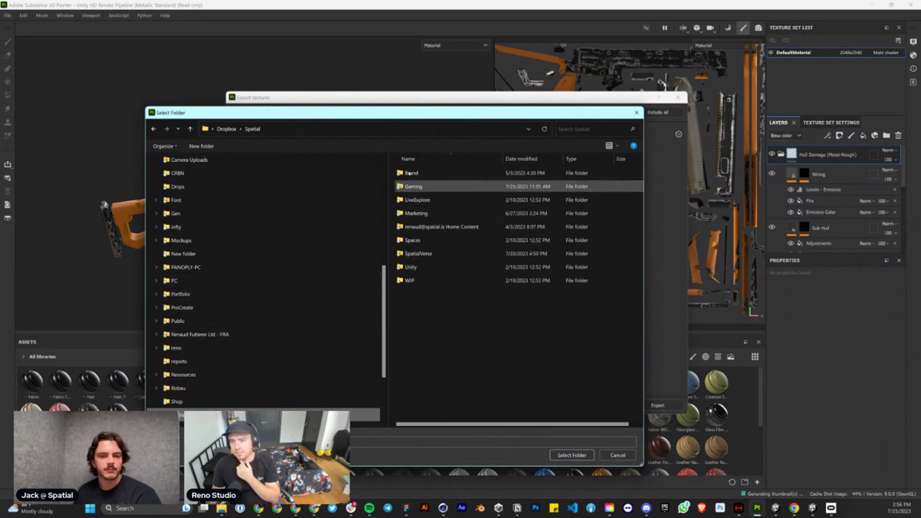
left_click(428, 253)
double_click(428, 253)
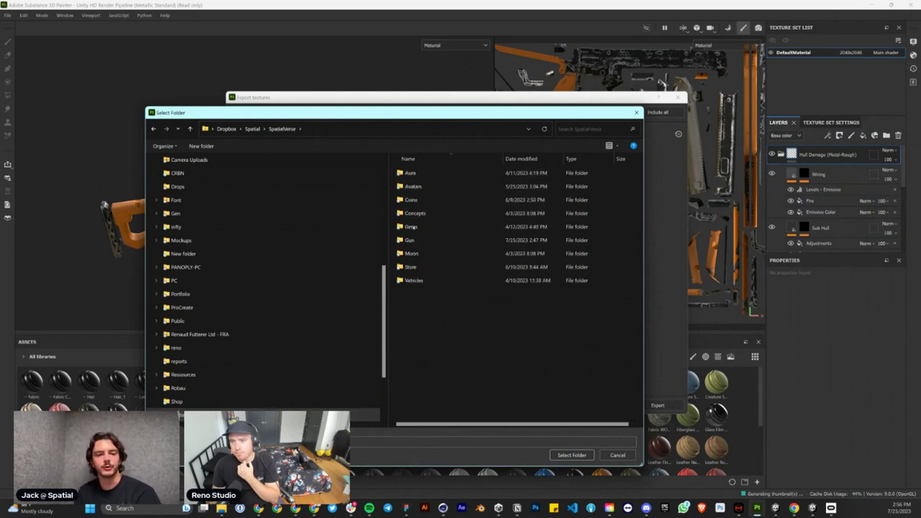
double_click(421, 240)
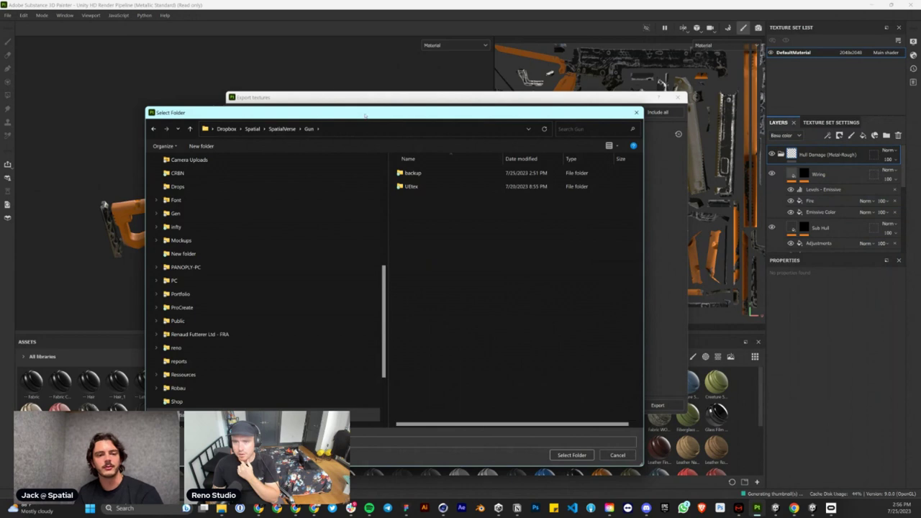
left_click_drag(364, 115, 528, 90)
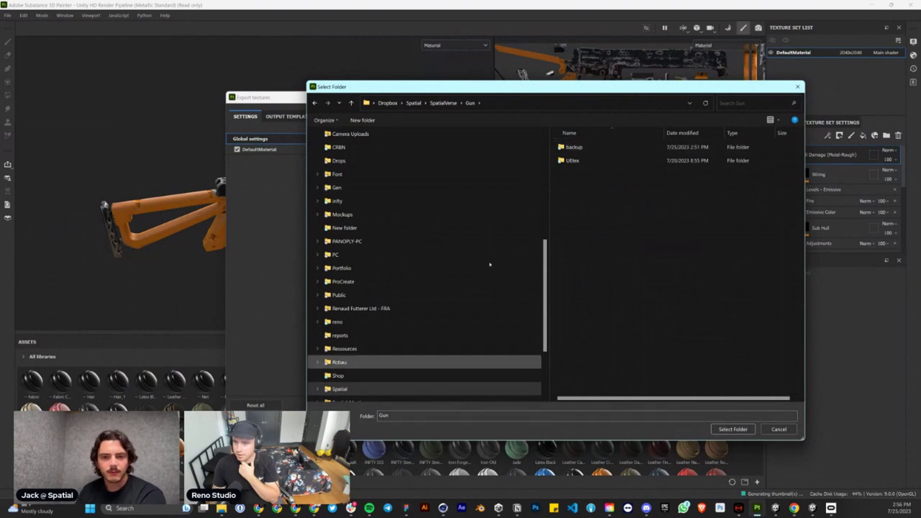
- Create a folder named Unity inside the Gun folder and export the textures into it
right_click(622, 317)
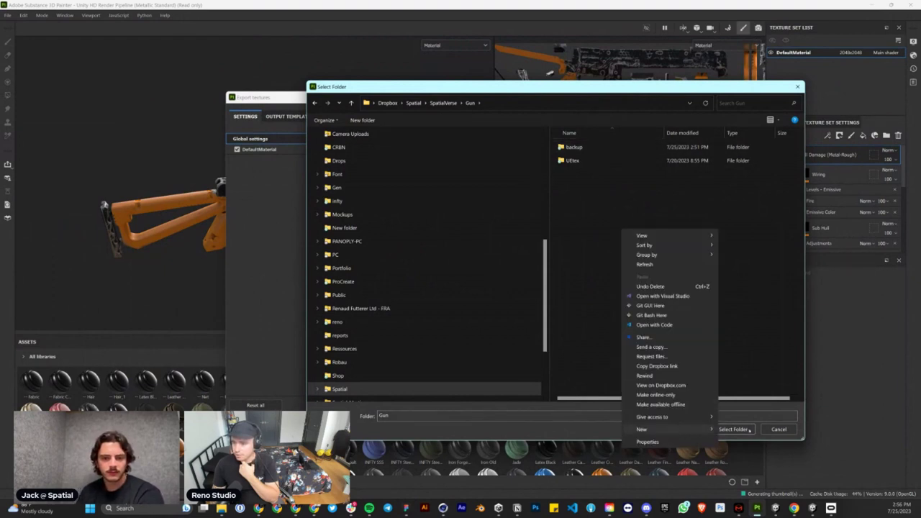
left_click(727, 423)
type("Unity")
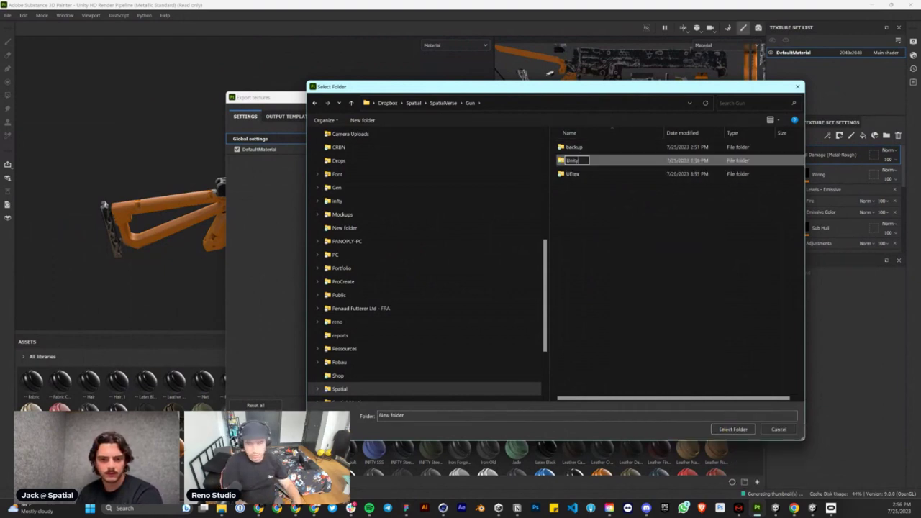
key("Return")
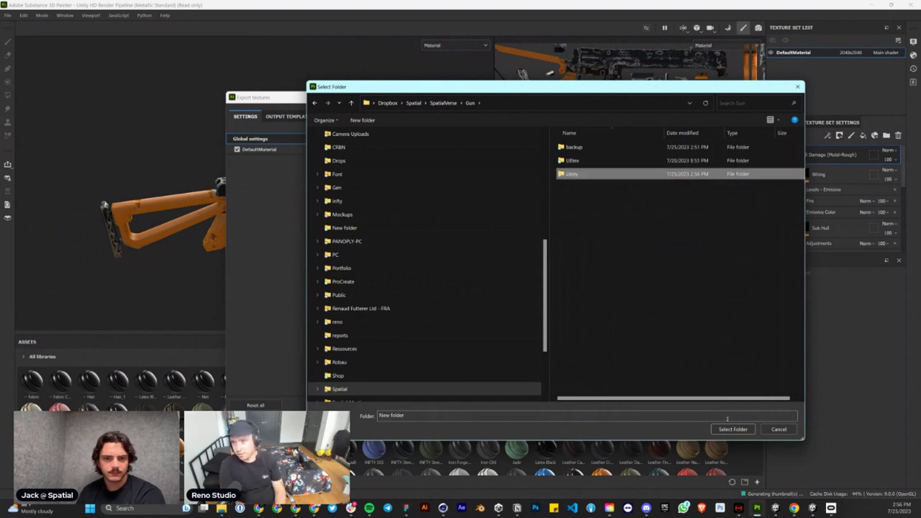
key("Return")
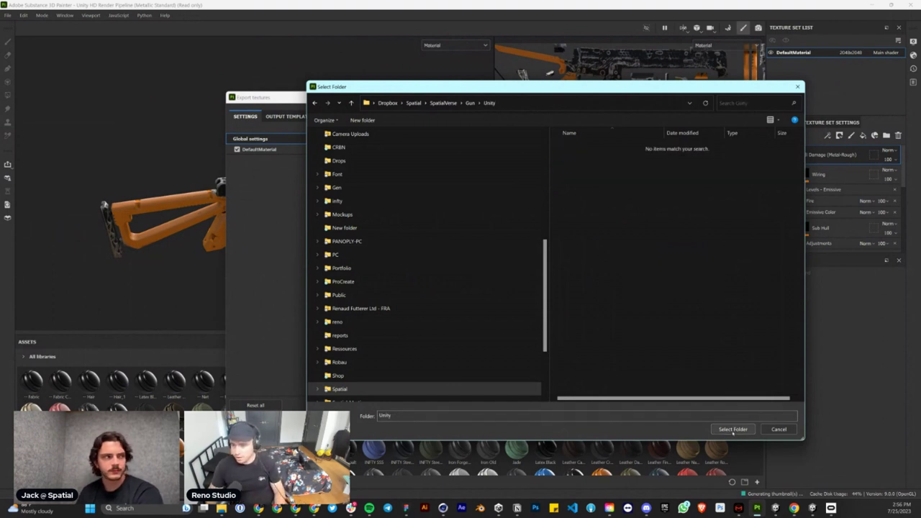
left_click(733, 429)
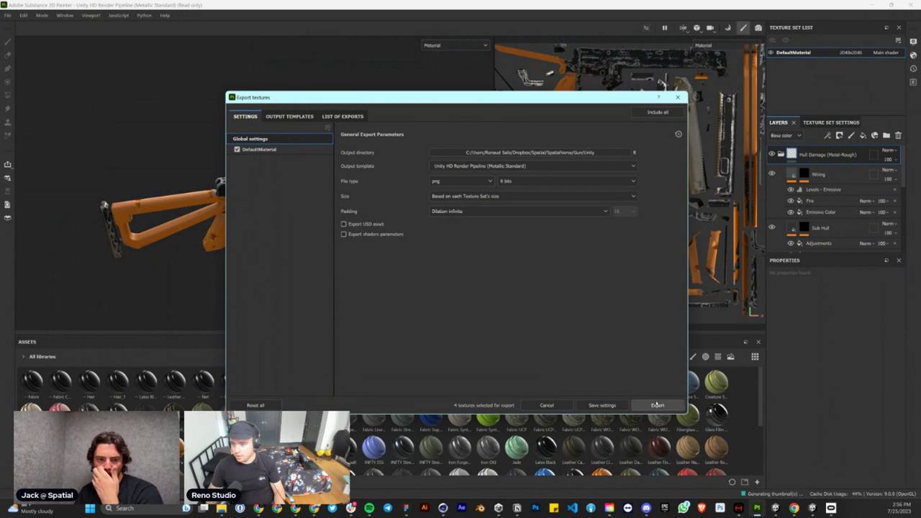
left_click(658, 405)
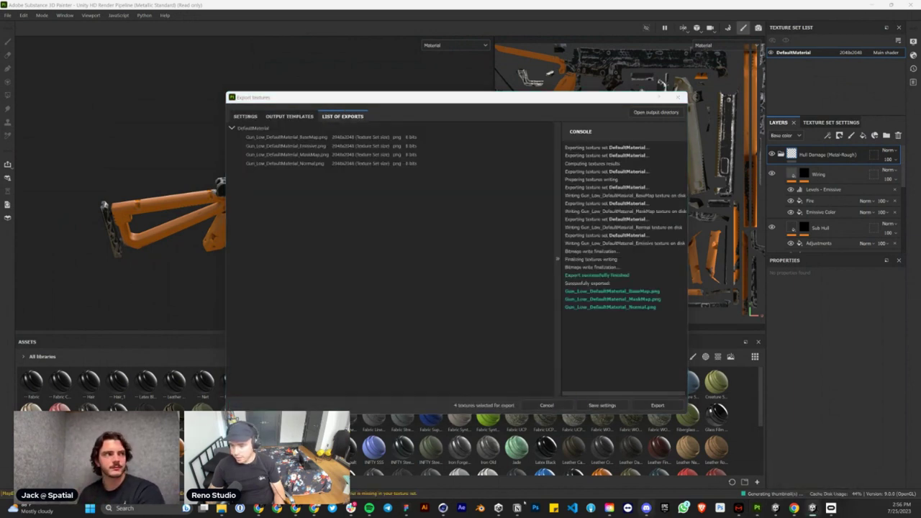
- Switch to Unity, create a new material in the Art folder and show its surface inputs in the Inspector
mouse_move(517, 508)
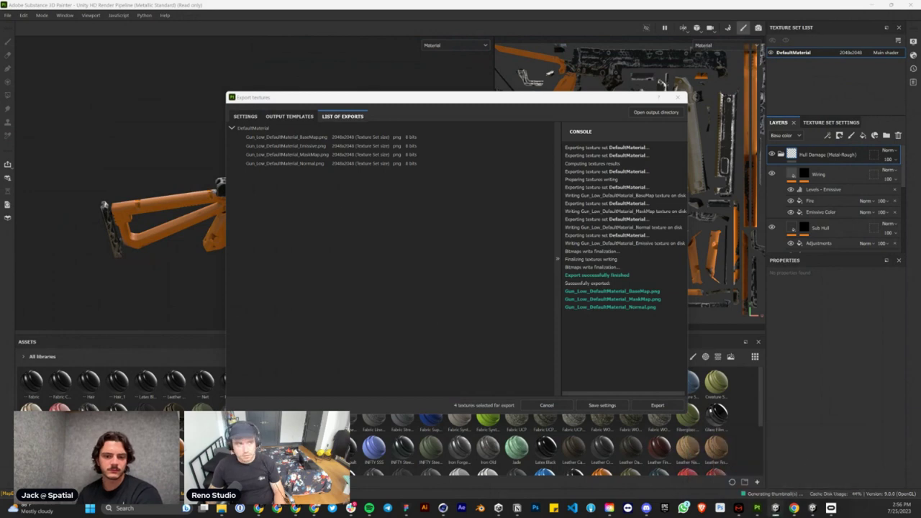
mouse_move(1, 94)
left_mouse_down()
mouse_move(220, 93)
mouse_move(241, 73)
mouse_move(180, 41)
mouse_move(173, 2)
left_mouse_up()
right_click(284, 404)
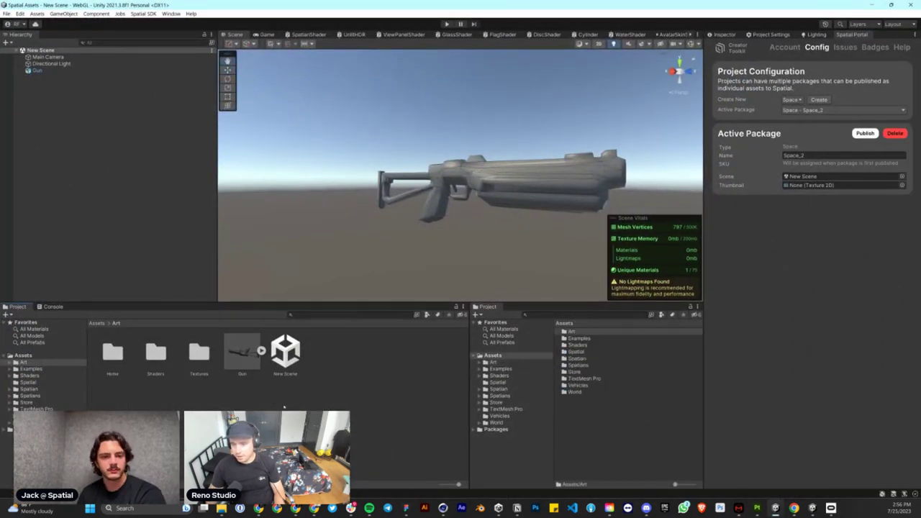
mouse_move(387, 181)
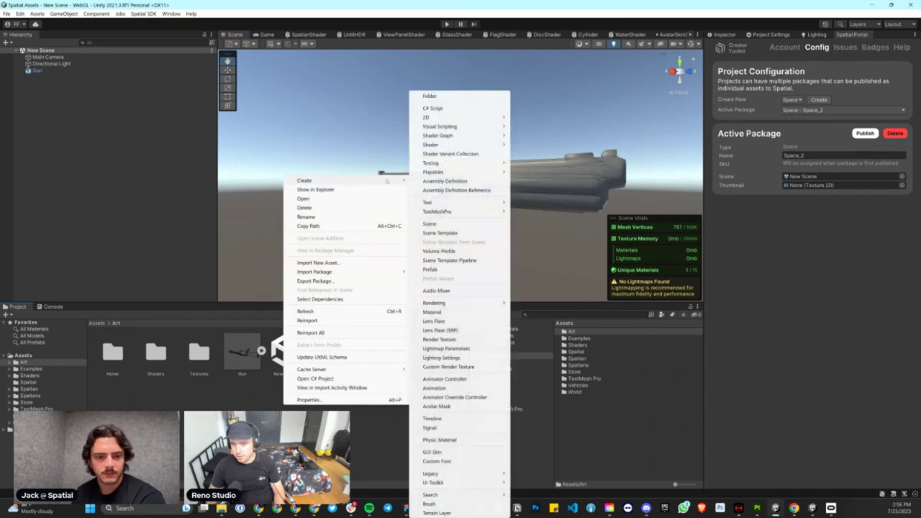
left_click(432, 311)
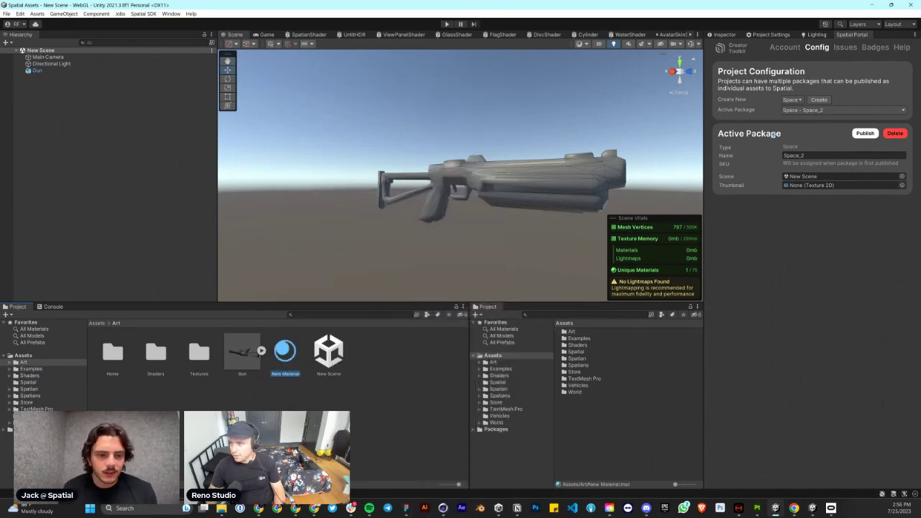
left_click(725, 35)
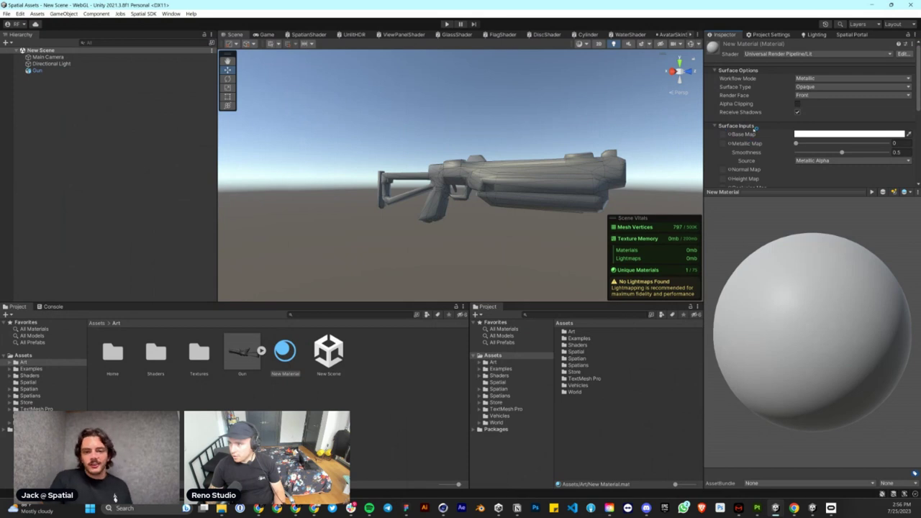
scroll(750, 143, "down", 1)
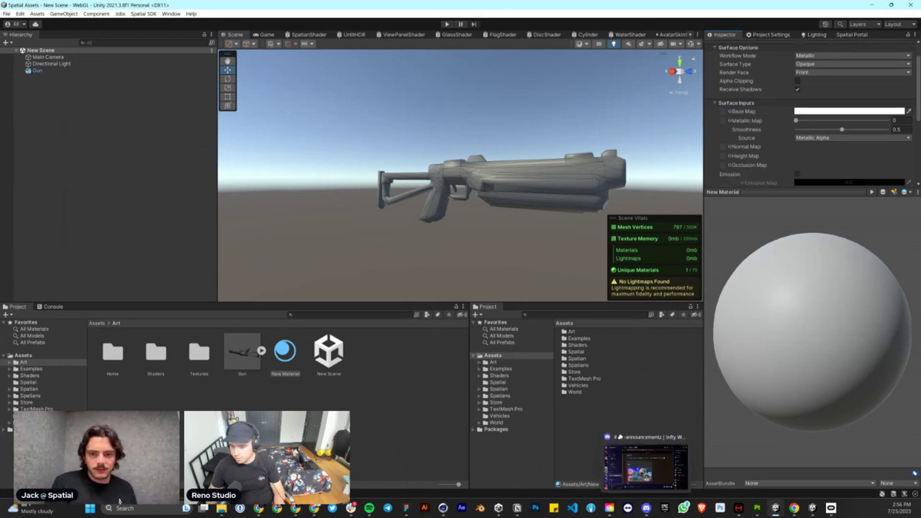
- Open the exported textures folder Gun > Unity in File Explorer and place its window beside the material's Inspector
left_click(222, 508)
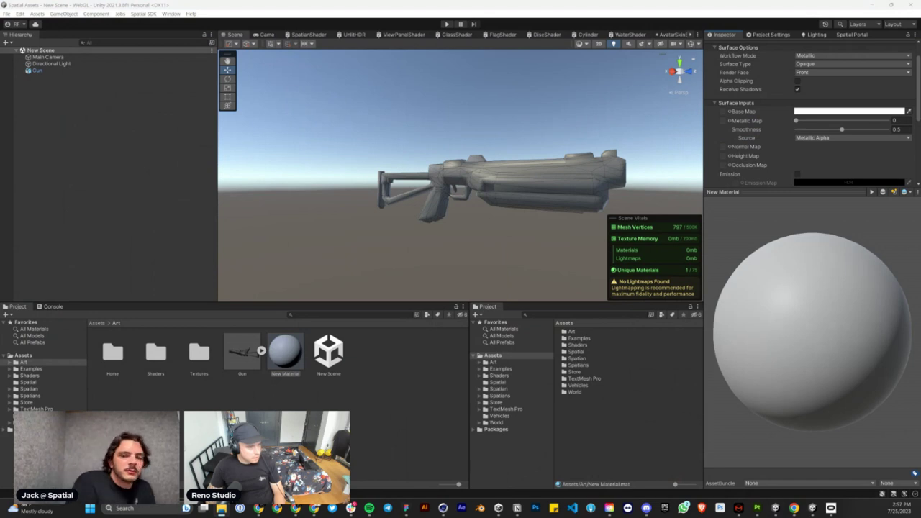
left_click(222, 508)
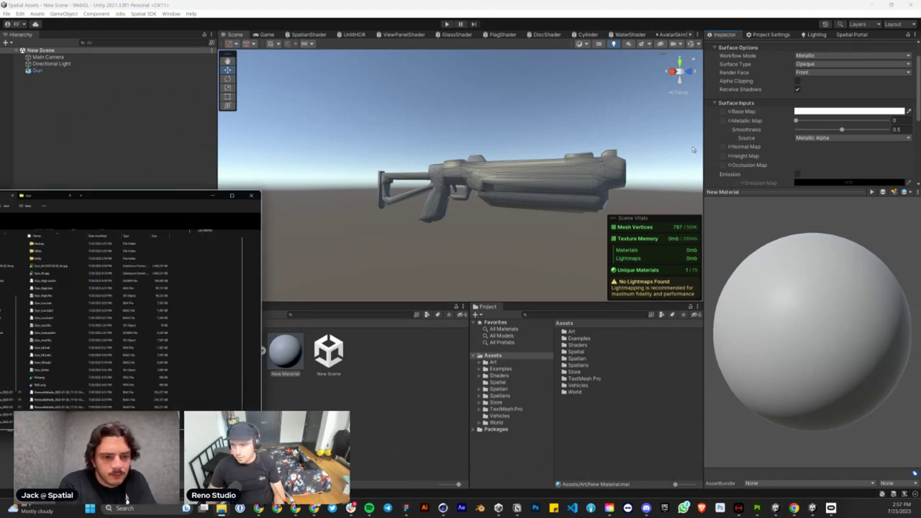
left_click_drag(108, 196, 719, 151)
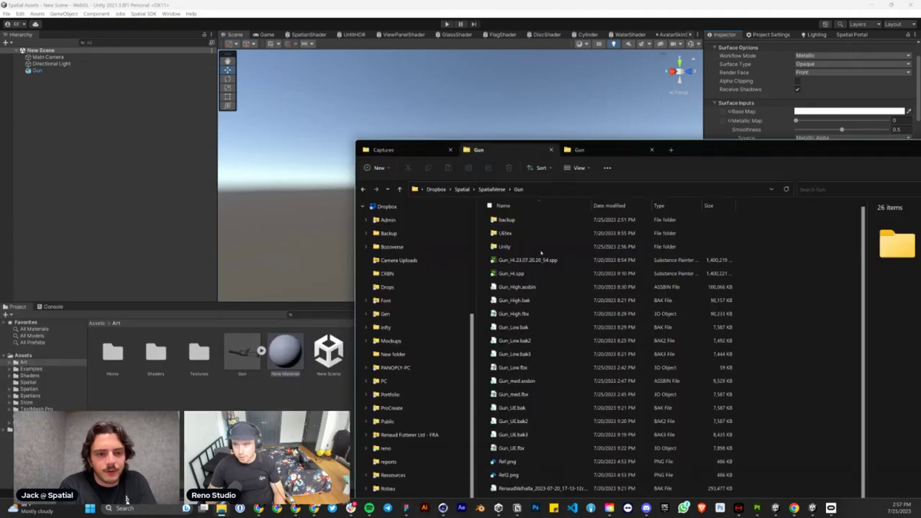
left_click(517, 247)
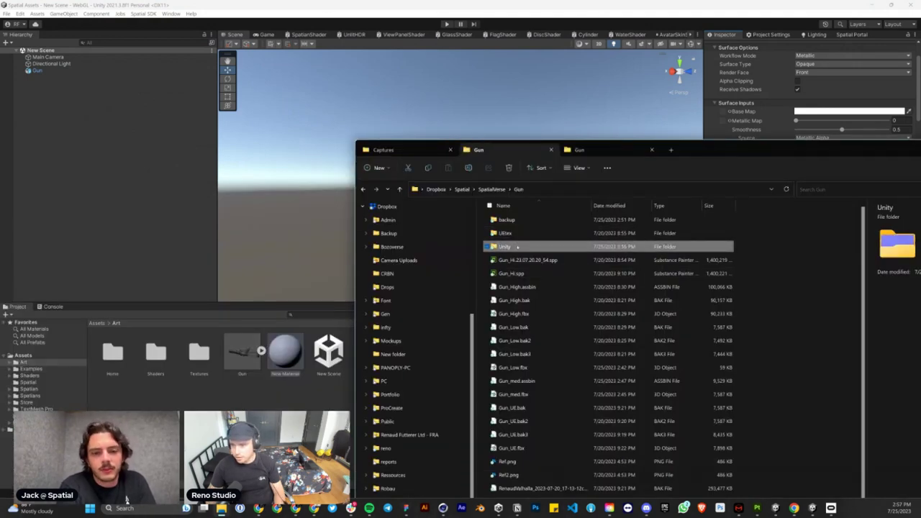
double_click(517, 247)
left_click_drag(677, 151, 495, 151)
left_click_drag(716, 151, 596, 187)
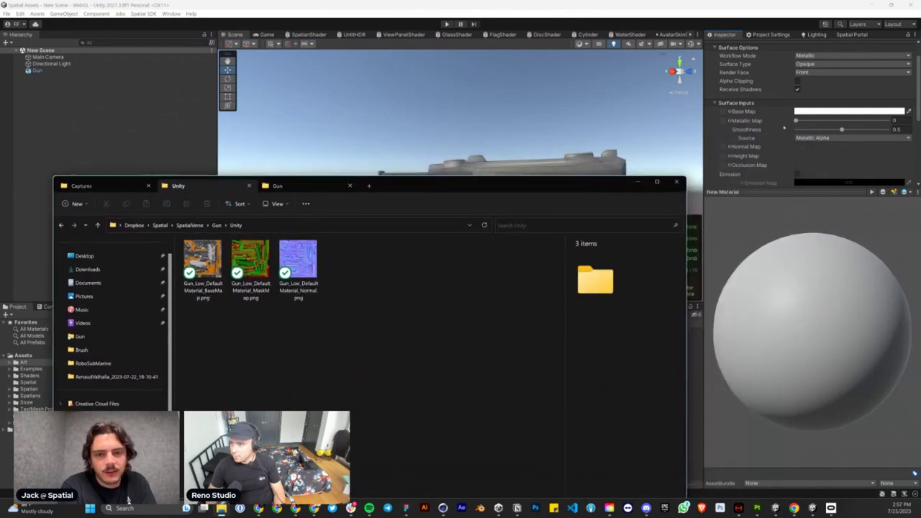
left_click_drag(432, 185, 445, 180)
- Bring the exported gun base, mask and normal maps into the project's Art > Textures folder and open that folder
left_click_drag(377, 351, 188, 244)
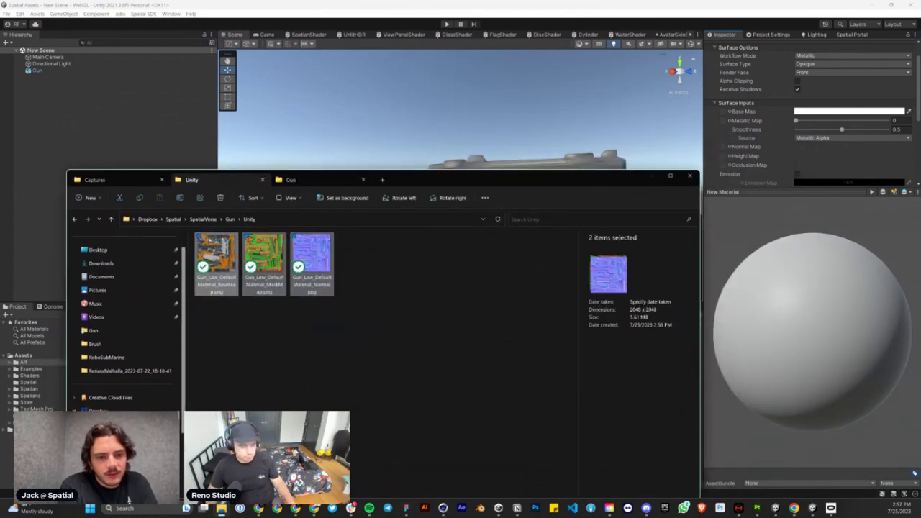
left_click(690, 176)
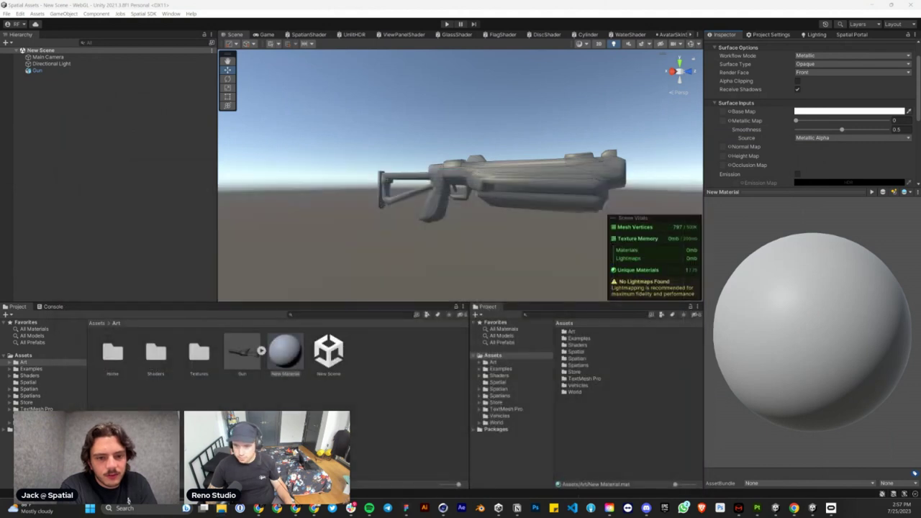
right_click(257, 431)
left_click(386, 251)
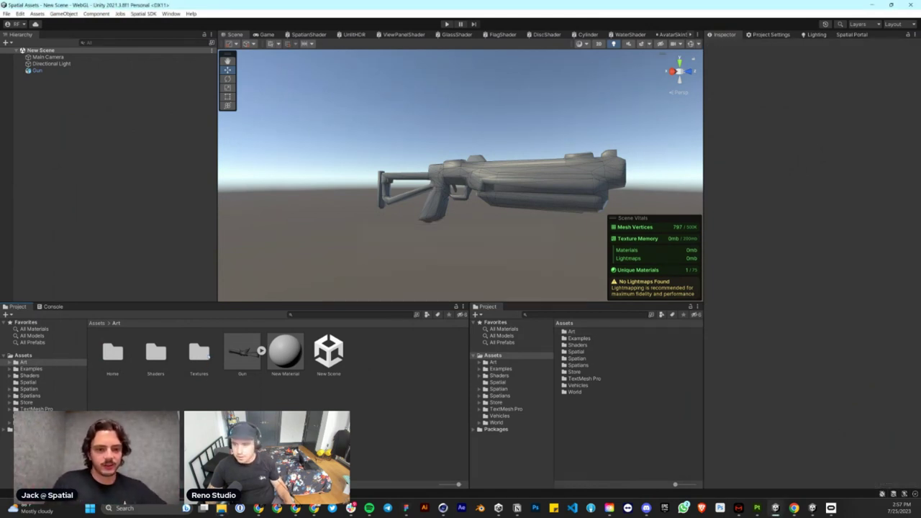
double_click(199, 353)
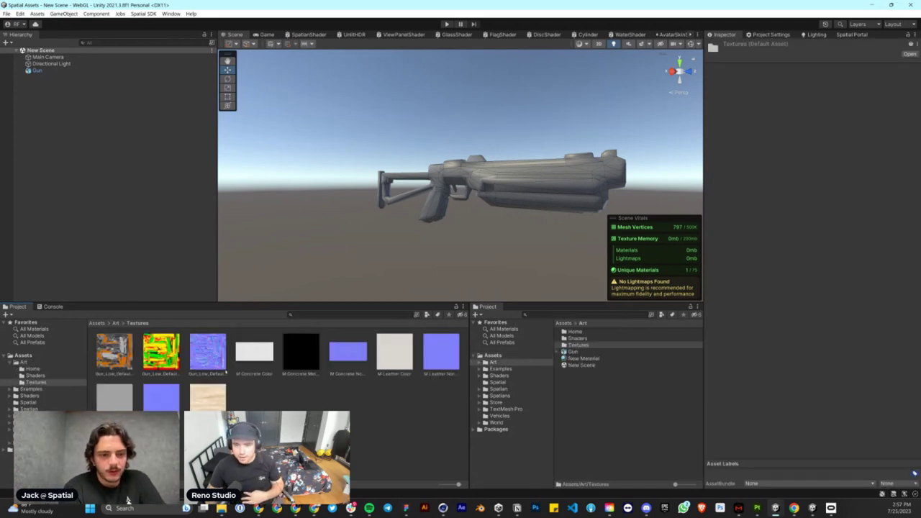
- Select the new material in the Art folder and lock the Inspector on it
left_click(115, 323)
left_click(285, 353)
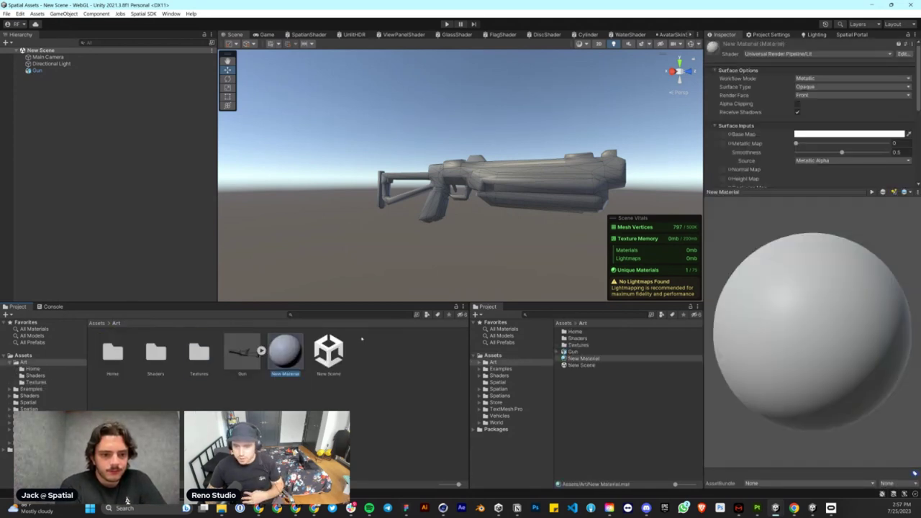
left_click(908, 35)
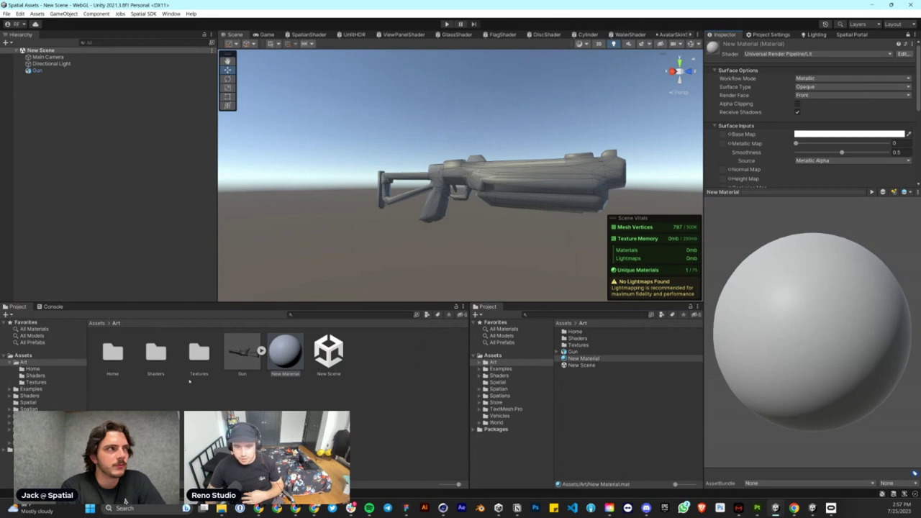
- Assign the gun's normal texture from Art > Textures to the material's Normal Map slot
double_click(198, 354)
scroll(813, 115, "down", 3)
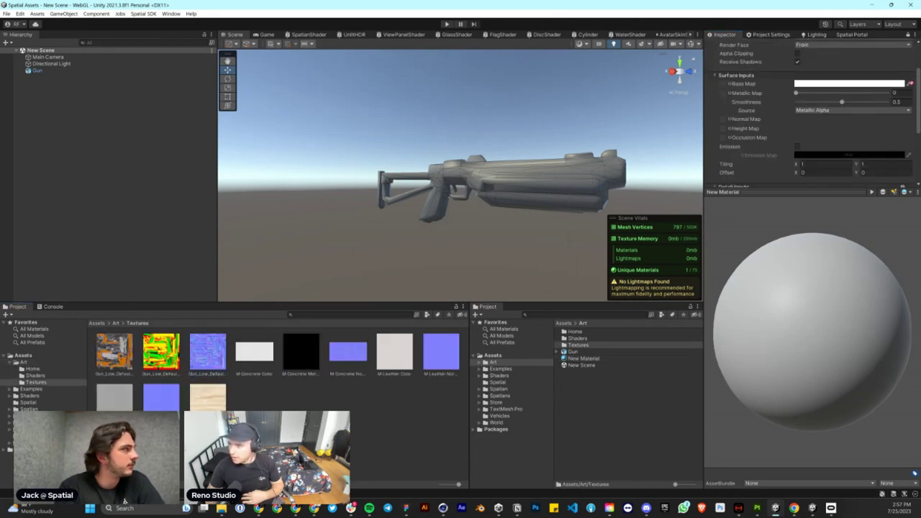
left_click_drag(726, 101, 724, 119)
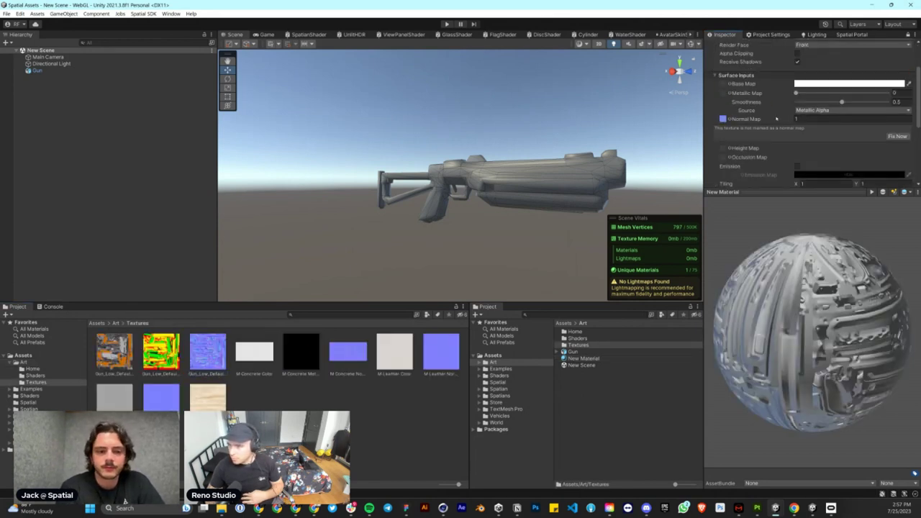
- Apply the new material from the Art folder to the gun in the scene and check it from both sides
left_click(116, 323)
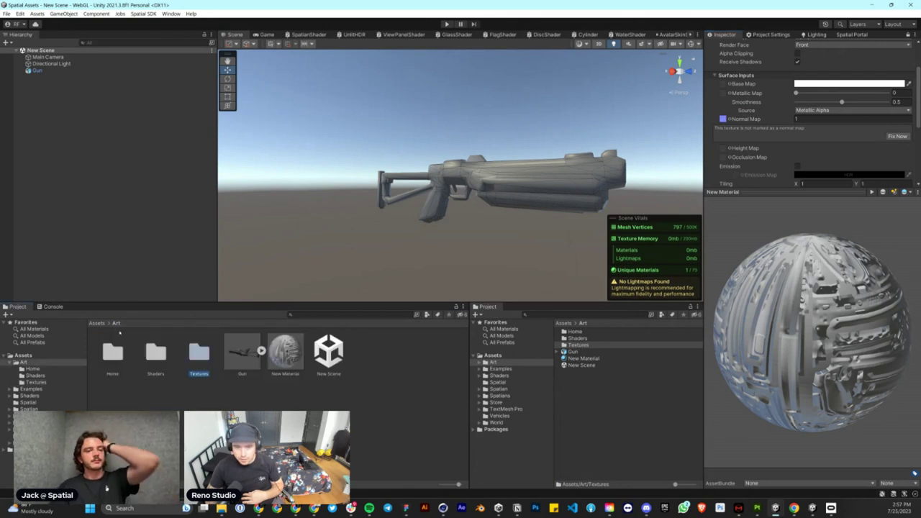
left_click_drag(285, 353, 506, 176)
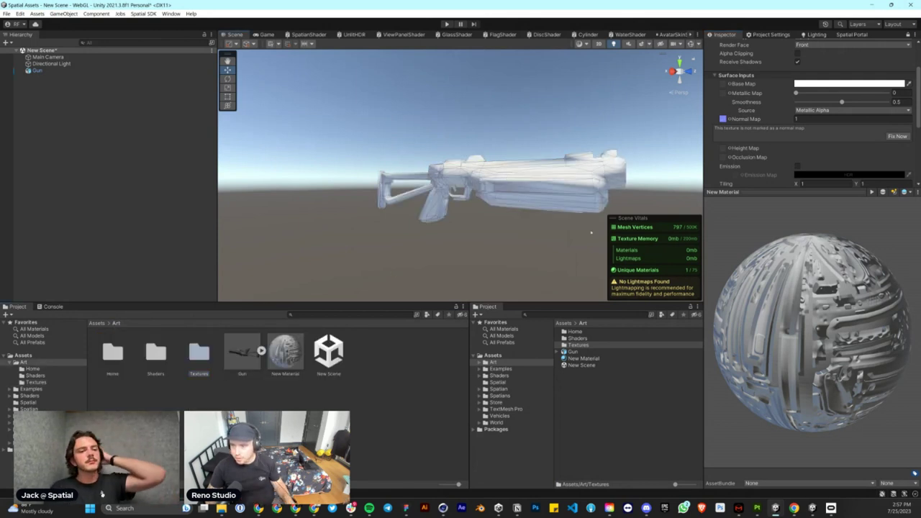
left_click_drag(562, 192, 314, 214, "alt")
left_click(294, 365)
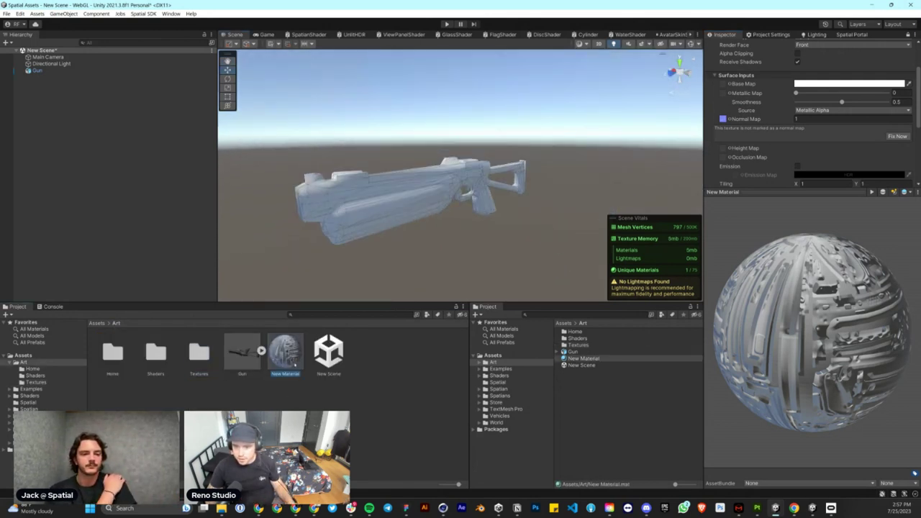
left_click(258, 388)
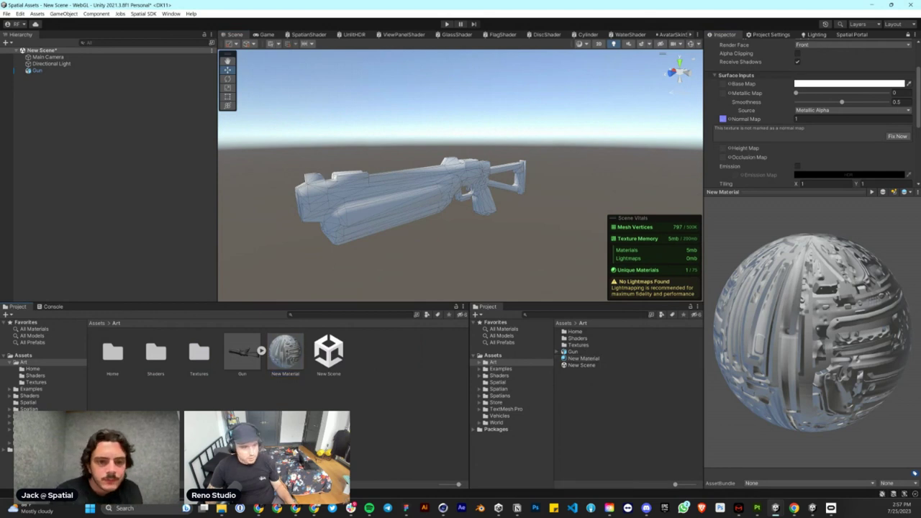
key("alt+Tab")
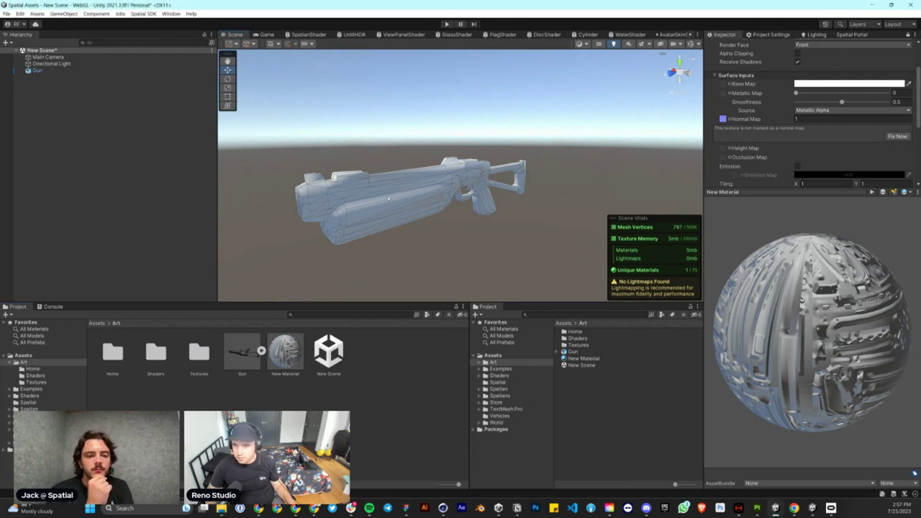
left_click(459, 174)
left_click_drag(406, 165, 501, 152, "alt")
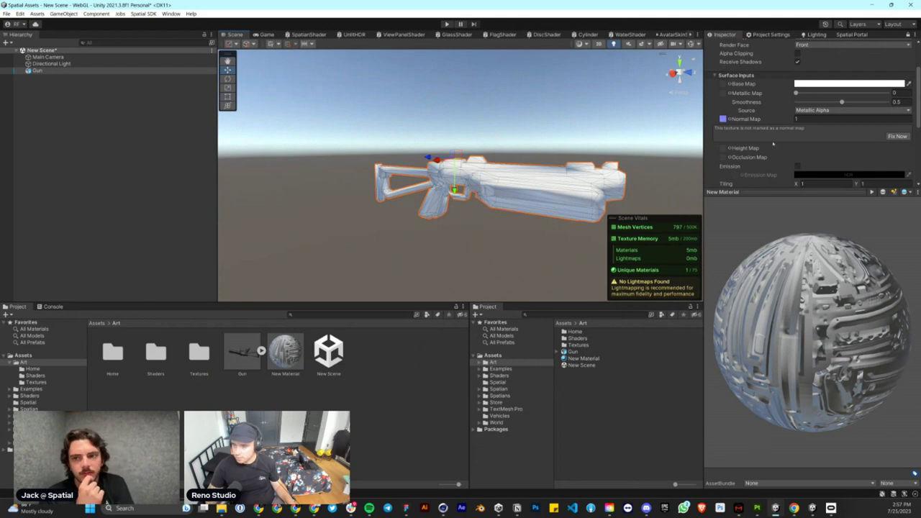
- Show the Art folder in File Explorer and bring the Gun_Low model into the project's Art folder
right_click(226, 407)
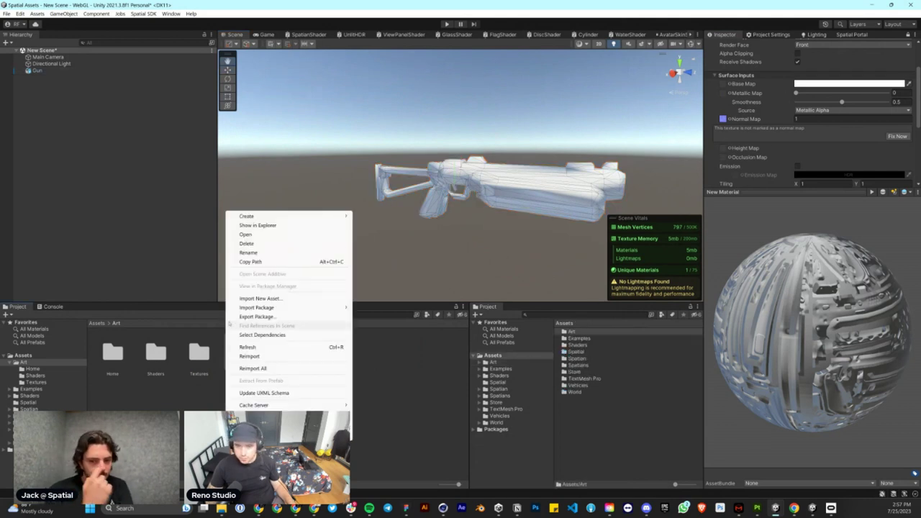
left_click(277, 225)
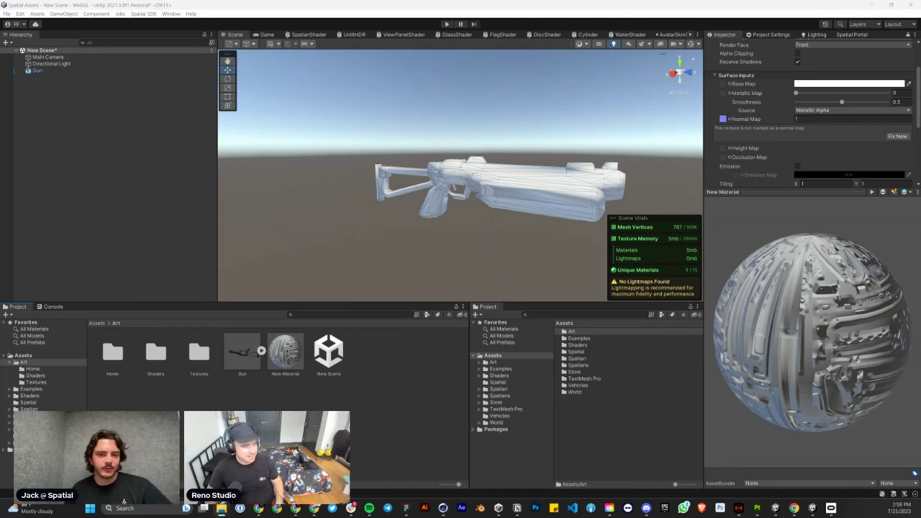
left_click_drag(215, 295, 294, 322)
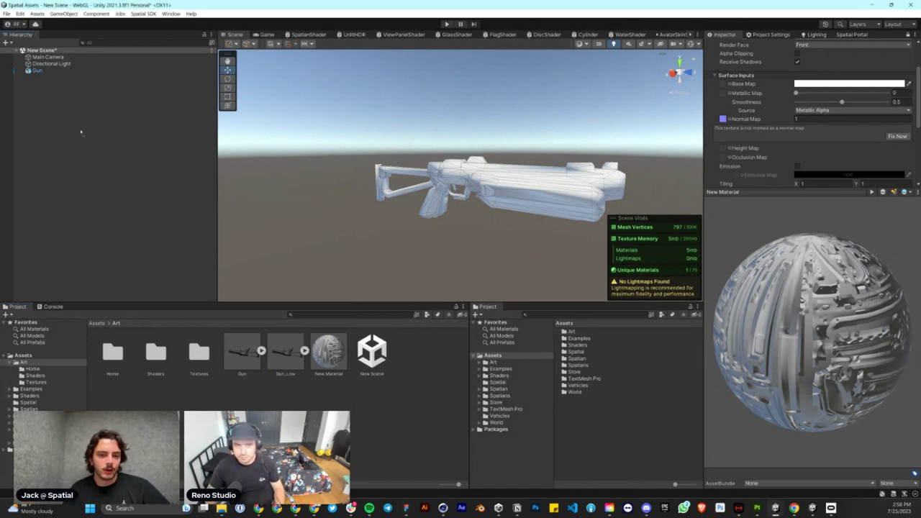
- Replace the old gun in the scene with the Gun_Low model and apply the new material to it
left_click_drag(81, 132, 79, 132)
left_click(44, 71)
key("Delete")
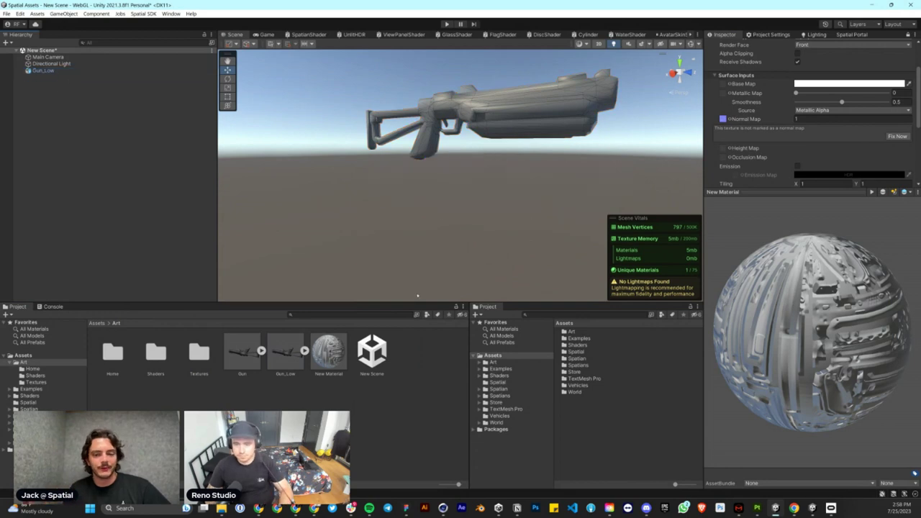
left_click_drag(329, 352, 463, 149)
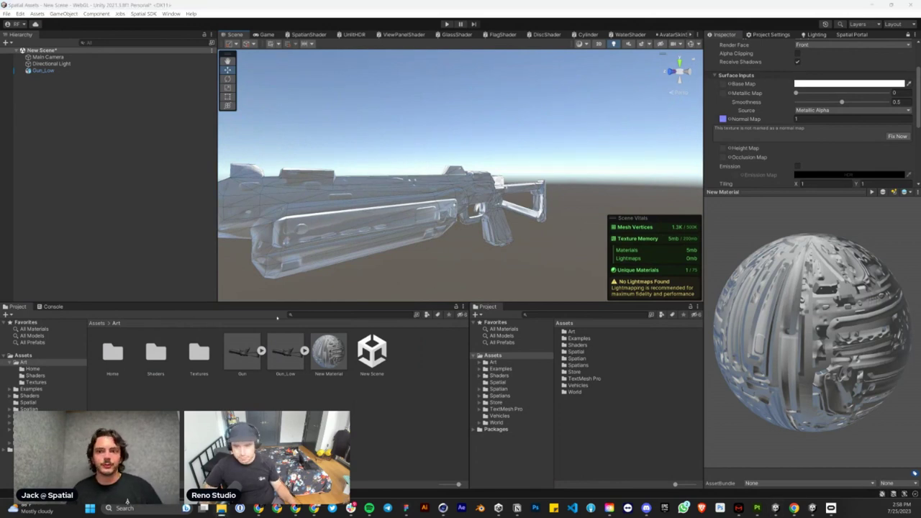
- Assign the gun's base colour texture from Art > Textures to the material's Base Map slot
double_click(199, 354)
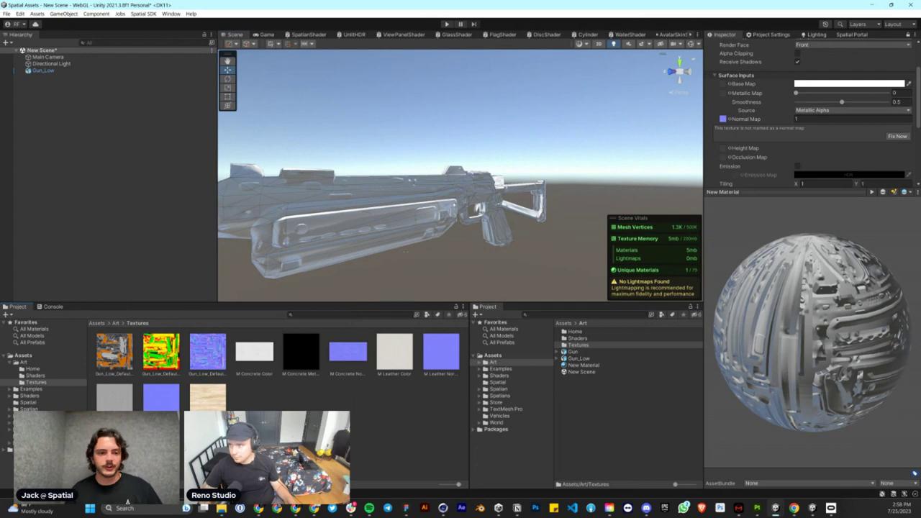
left_click_drag(706, 78, 725, 86)
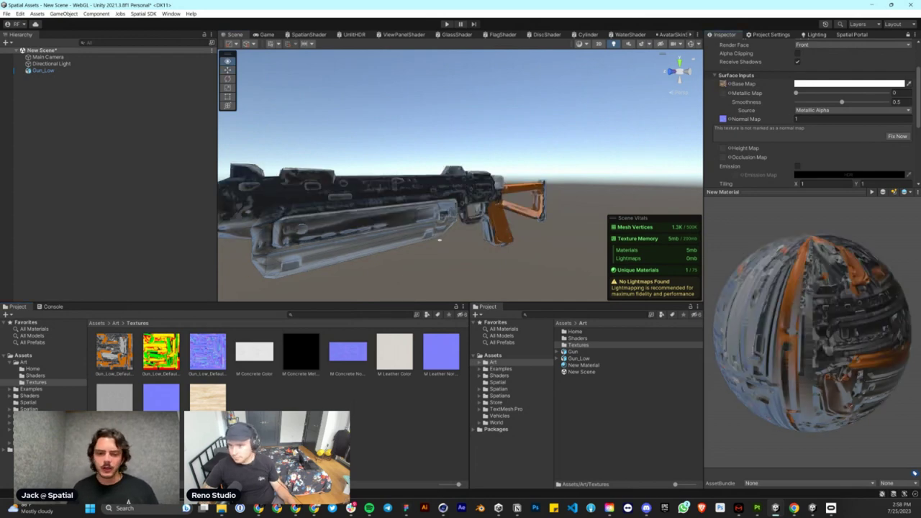
left_click_drag(438, 238, 574, 197, "alt")
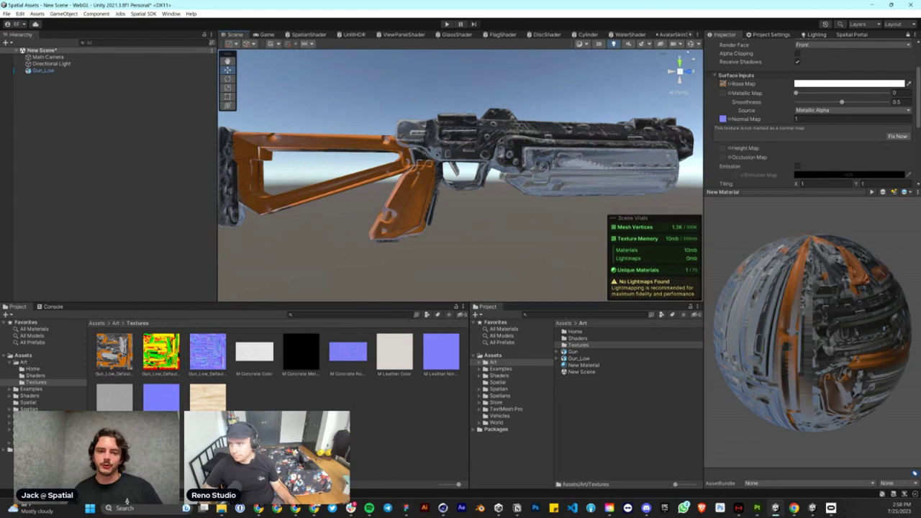
left_click_drag(541, 105, 525, 227, "alt")
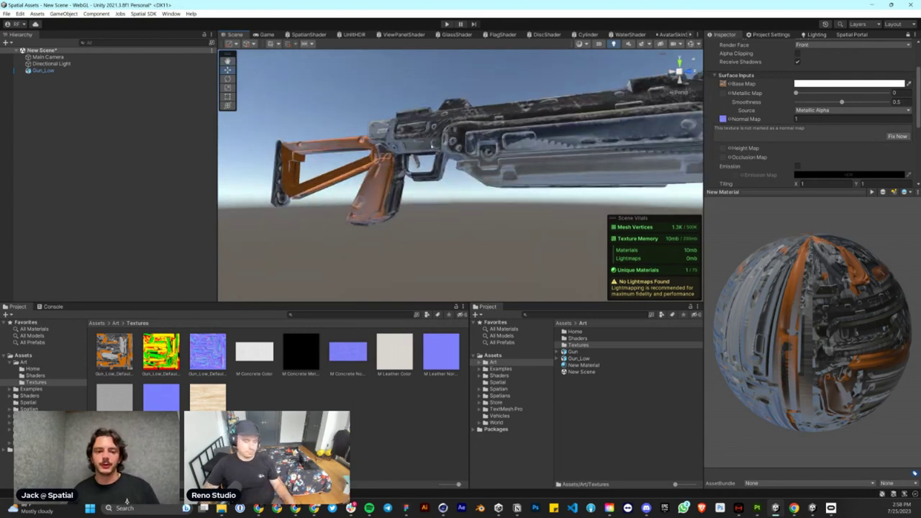
scroll(479, 205, "down", 5)
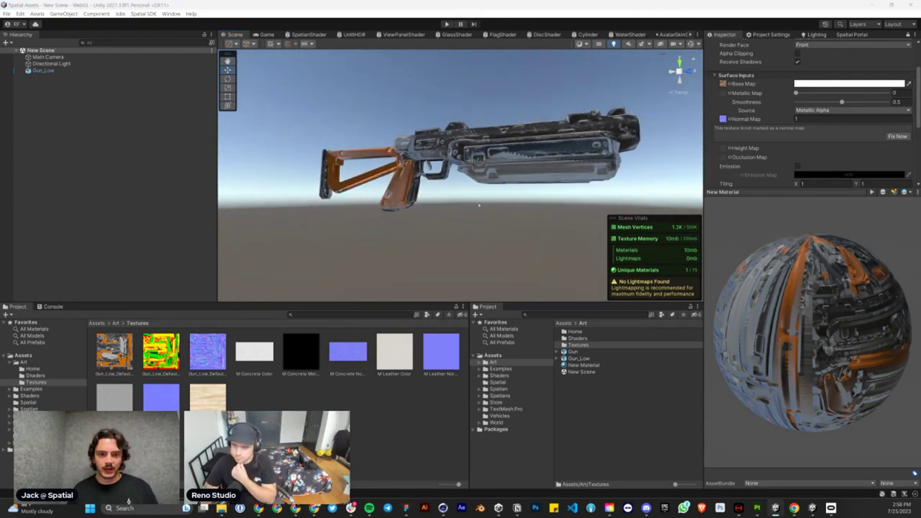
- Examine the textured Gun_Low model from both sides, from above and below, and at different distances
left_click_drag(478, 205, 486, 221, "alt")
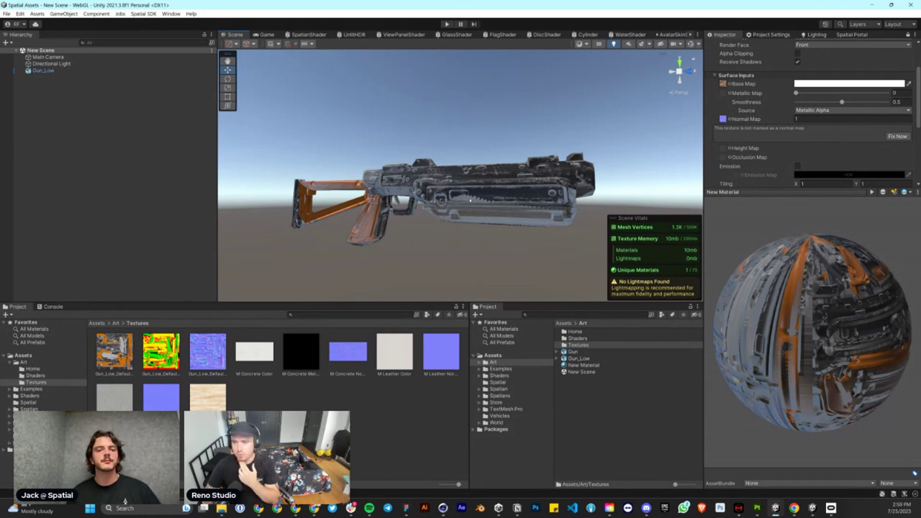
left_click(469, 200)
left_click_drag(470, 200, 324, 220, "alt")
left_click(518, 257)
left_click(495, 233)
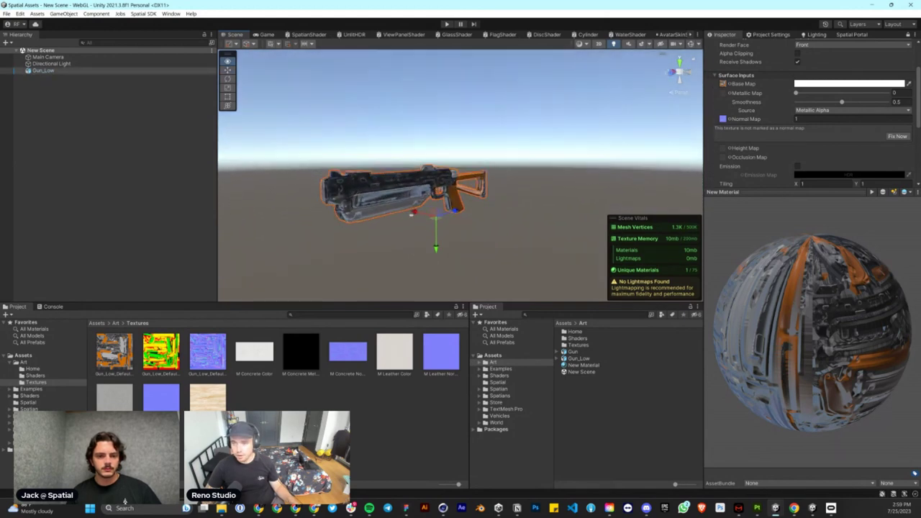
left_click_drag(454, 215, 460, 245, "alt")
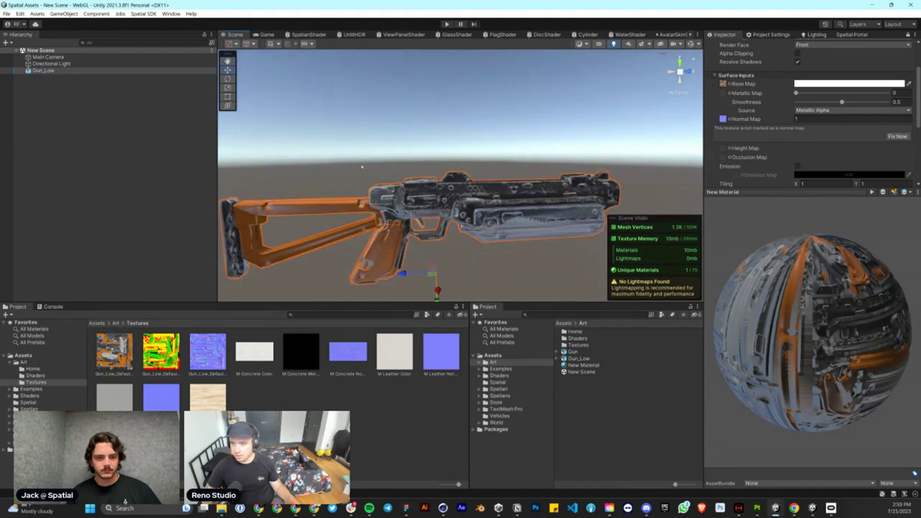
left_click_drag(533, 214, 319, 239, "alt")
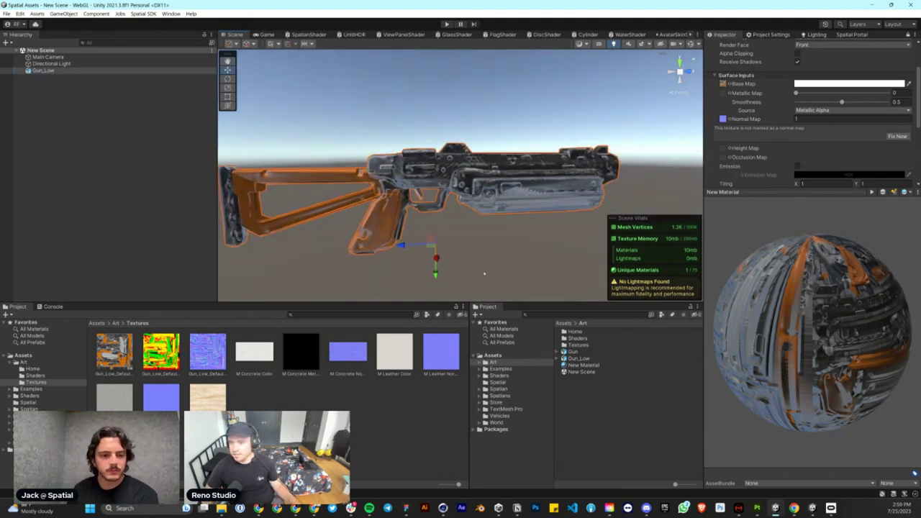
left_click(472, 265)
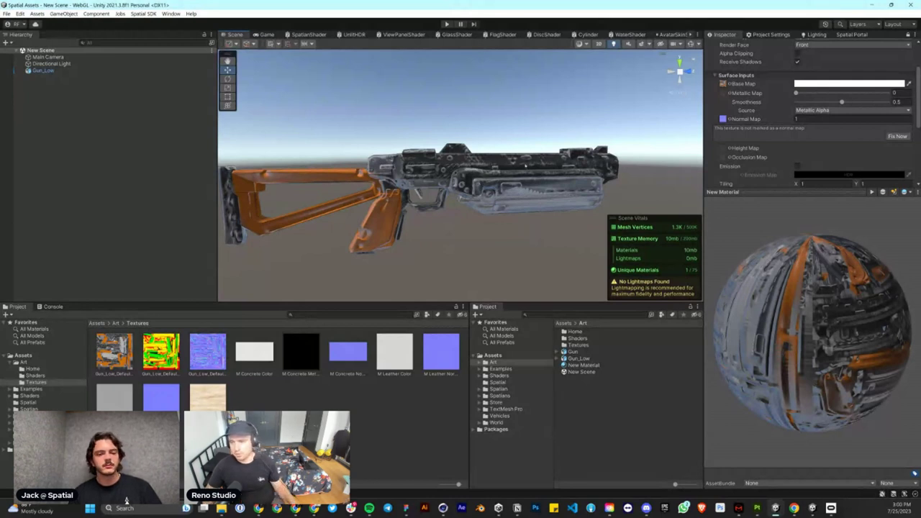
left_click_drag(525, 165, 506, 165, "alt")
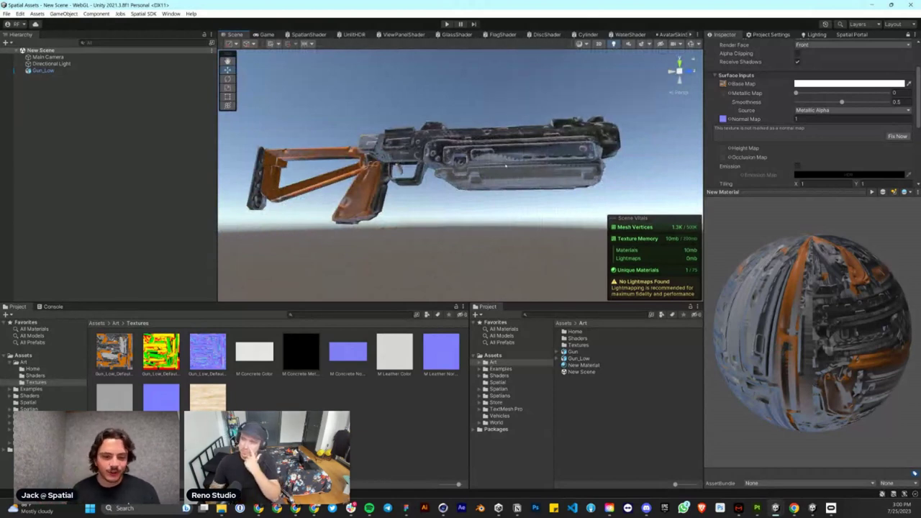
scroll(505, 165, "up", 1)
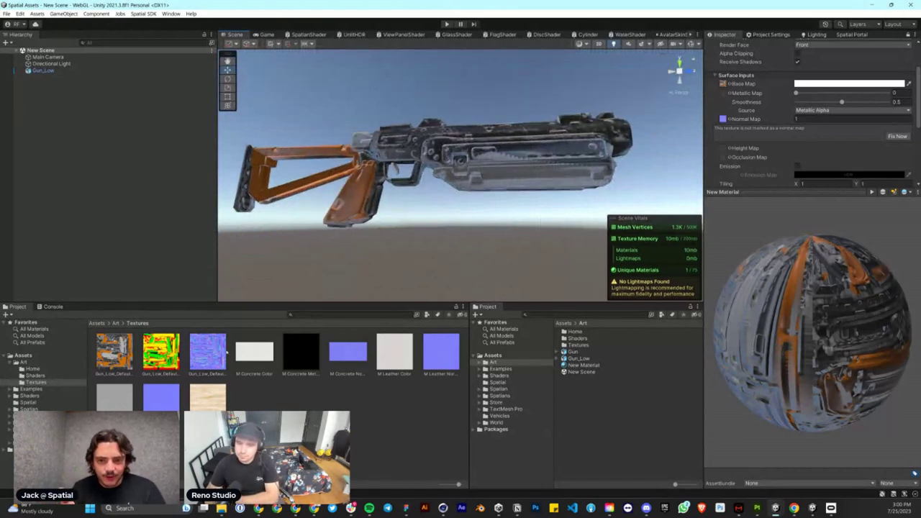
scroll(511, 188, "down", 5)
scroll(512, 189, "up", 4)
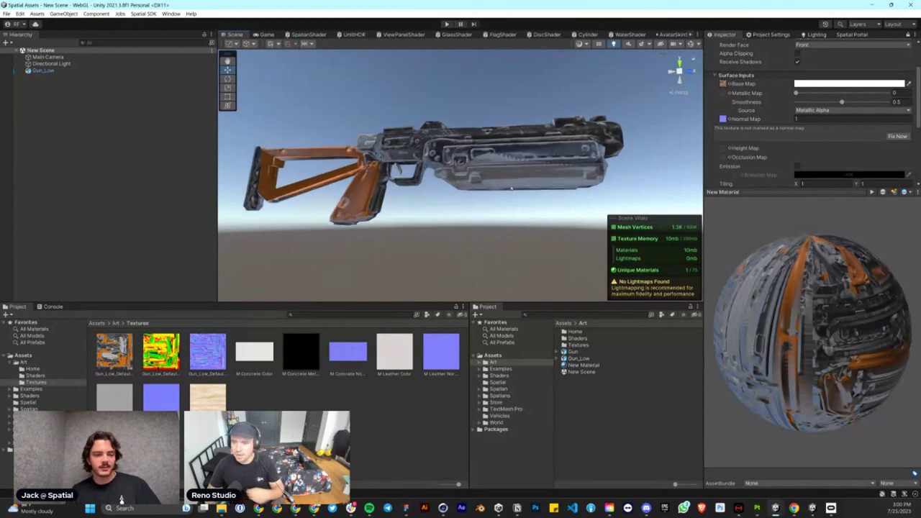
left_click_drag(511, 189, 521, 197, "alt")
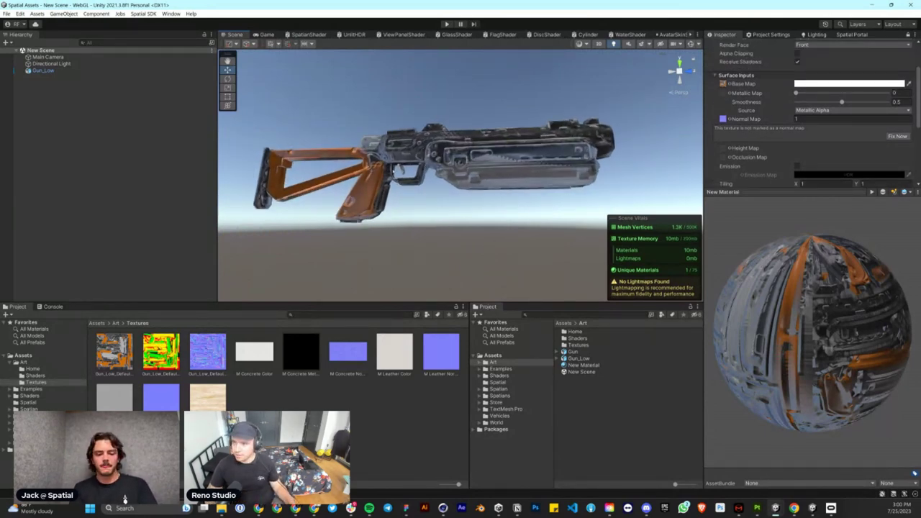
left_click_drag(394, 171, 360, 140, "alt")
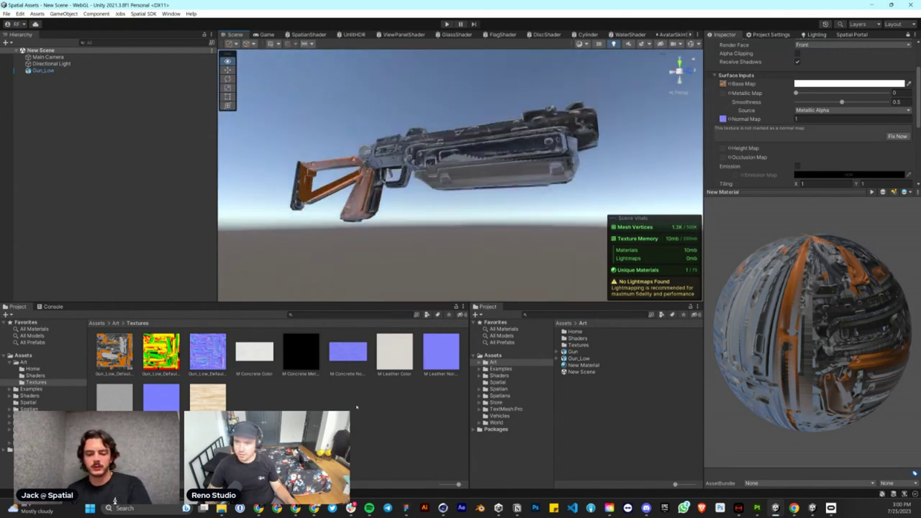
left_click_drag(460, 173, 454, 150, "alt")
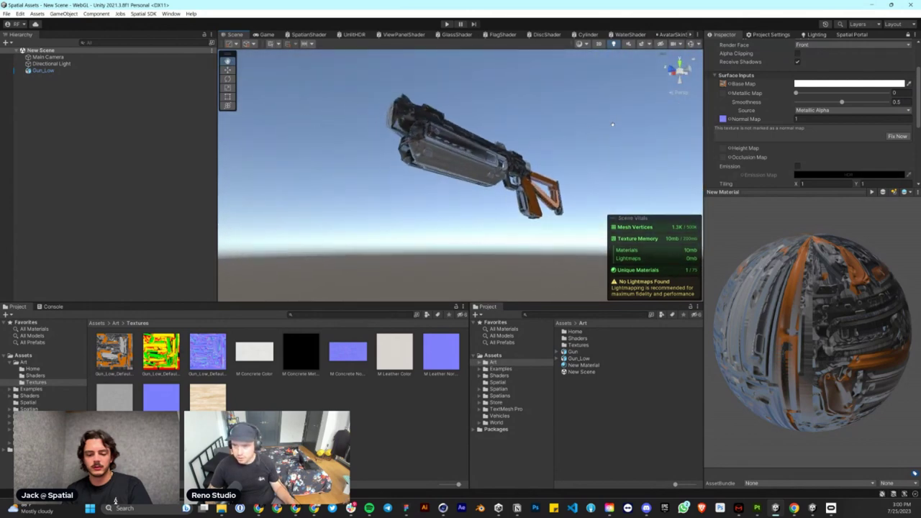
left_click_drag(612, 125, 408, 80, "alt")
left_click_drag(516, 170, 461, 181, "alt")
scroll(437, 179, "down", 9)
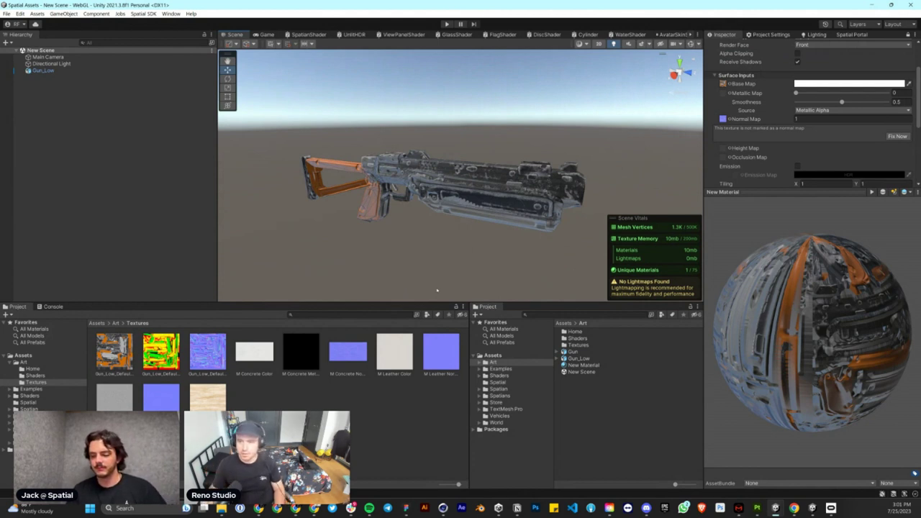
scroll(432, 217, "up", 6)
scroll(432, 218, "down", 10)
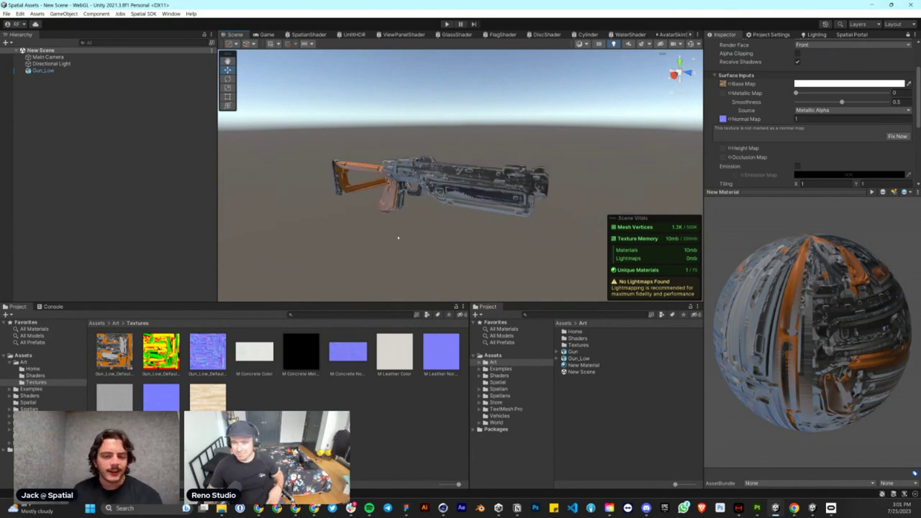
- Switch to Substance 3D Painter and close it, discarding the project's unsaved changes
key("alt+Tab")
left_click(678, 96)
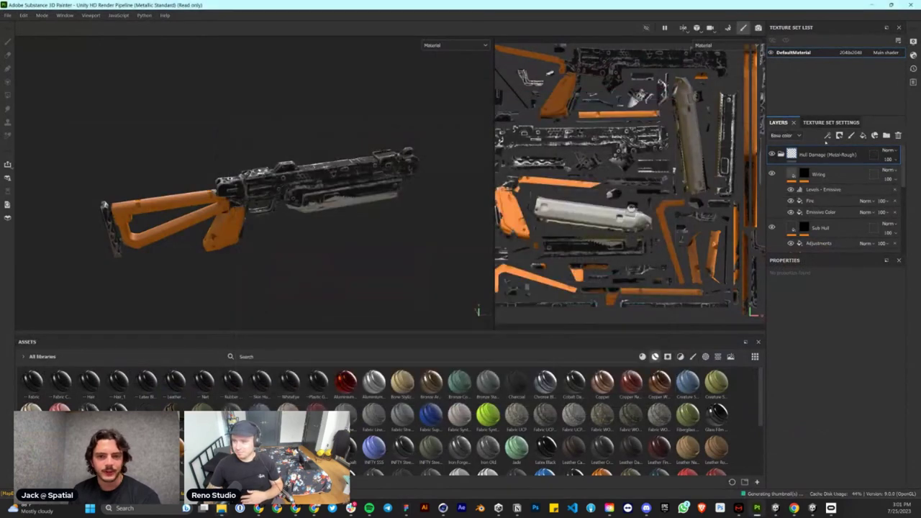
left_click(914, 4)
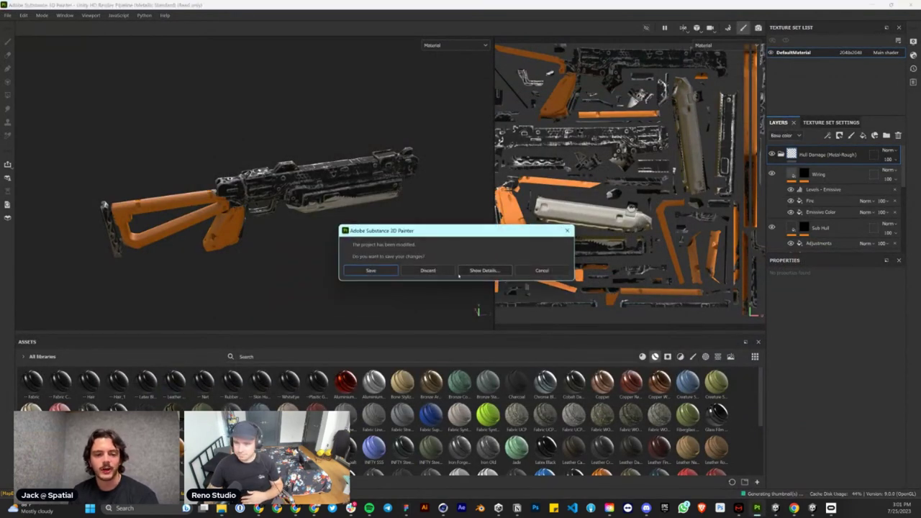
left_click(428, 270)
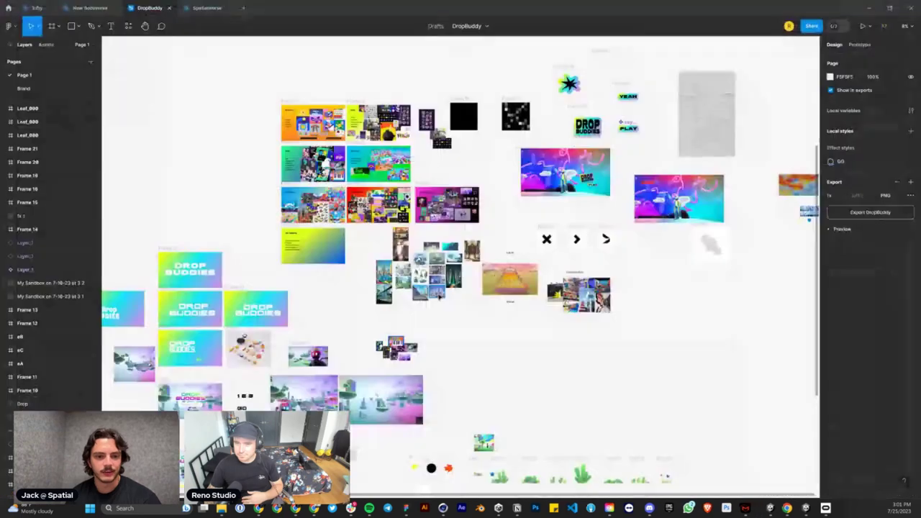
- Close Figma and quit Cinema 4D, saving the gun project and discarding the changes to Bonom_0006.c4d
left_click(912, 7)
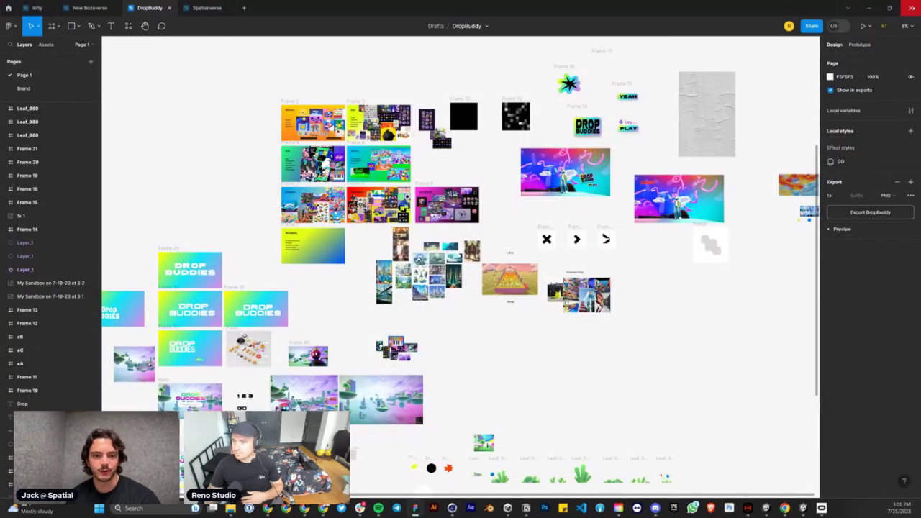
left_click(914, 4)
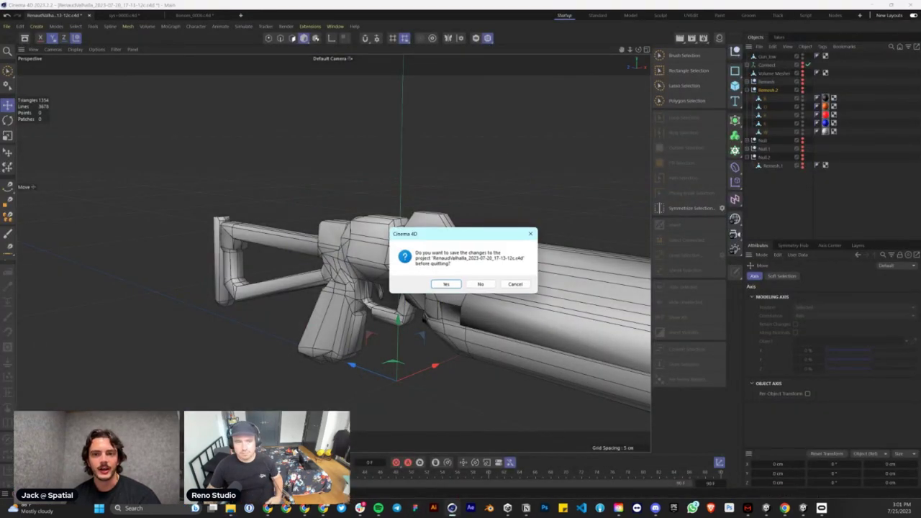
left_click(453, 287)
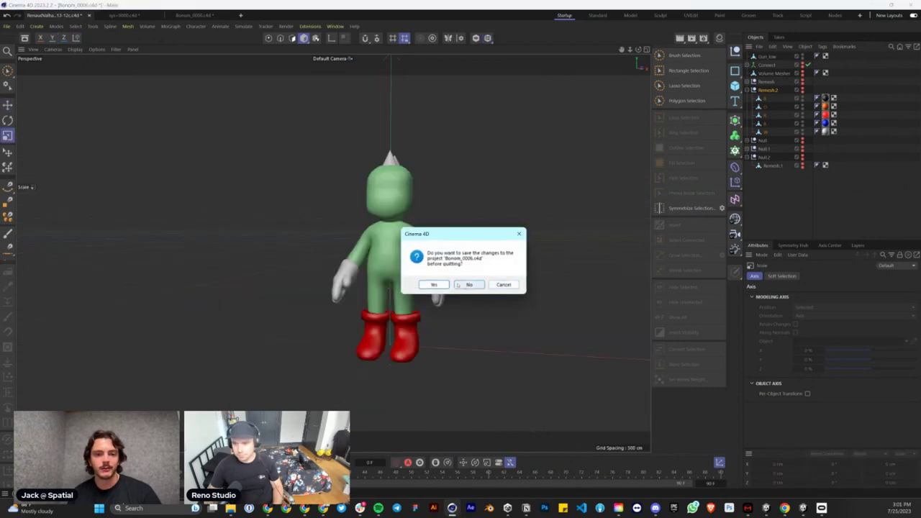
left_click(467, 286)
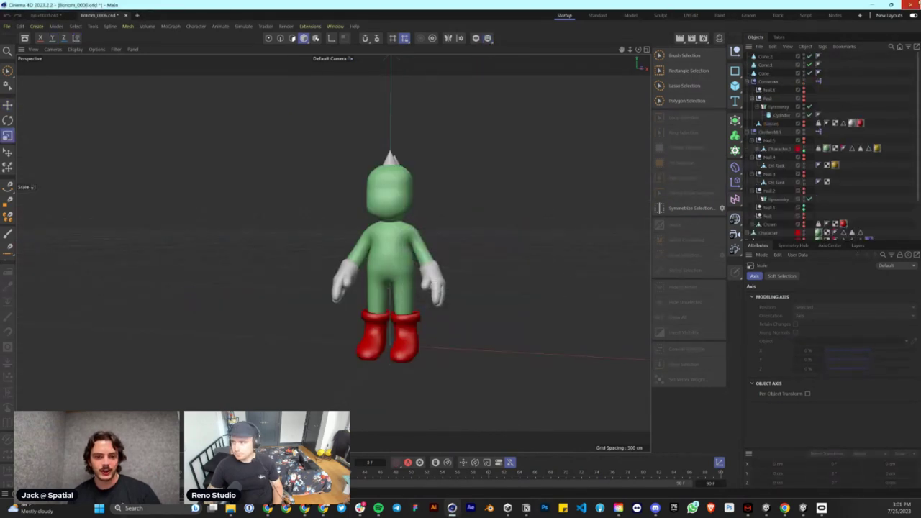